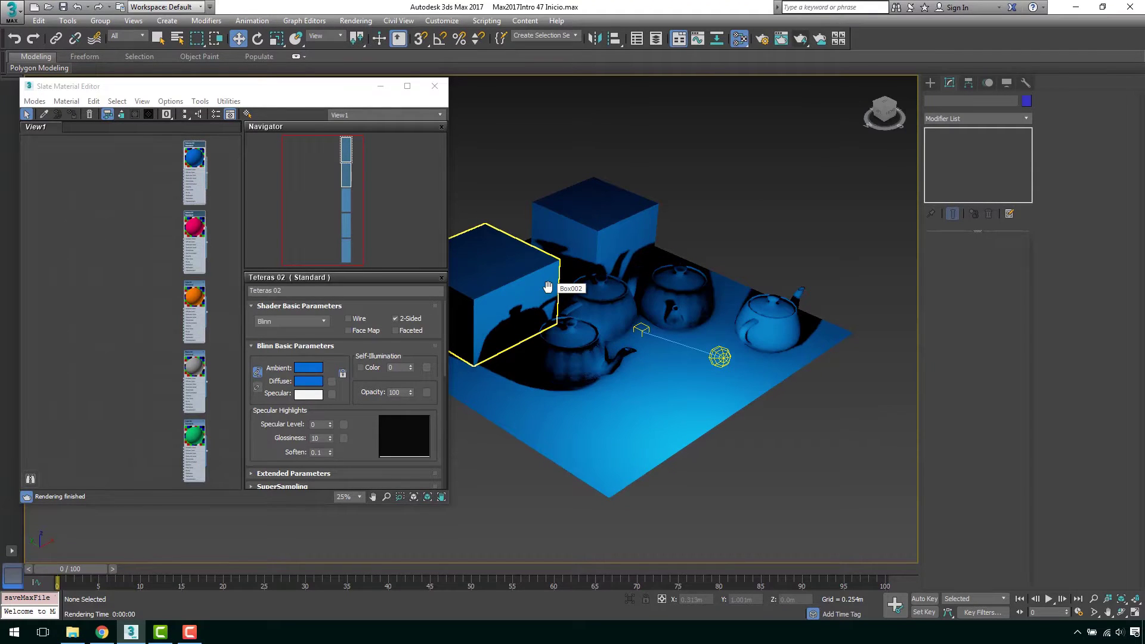
Arrange the material node view and pan the viewport toward the teapots and floor.
scroll(548, 286, up, 3)
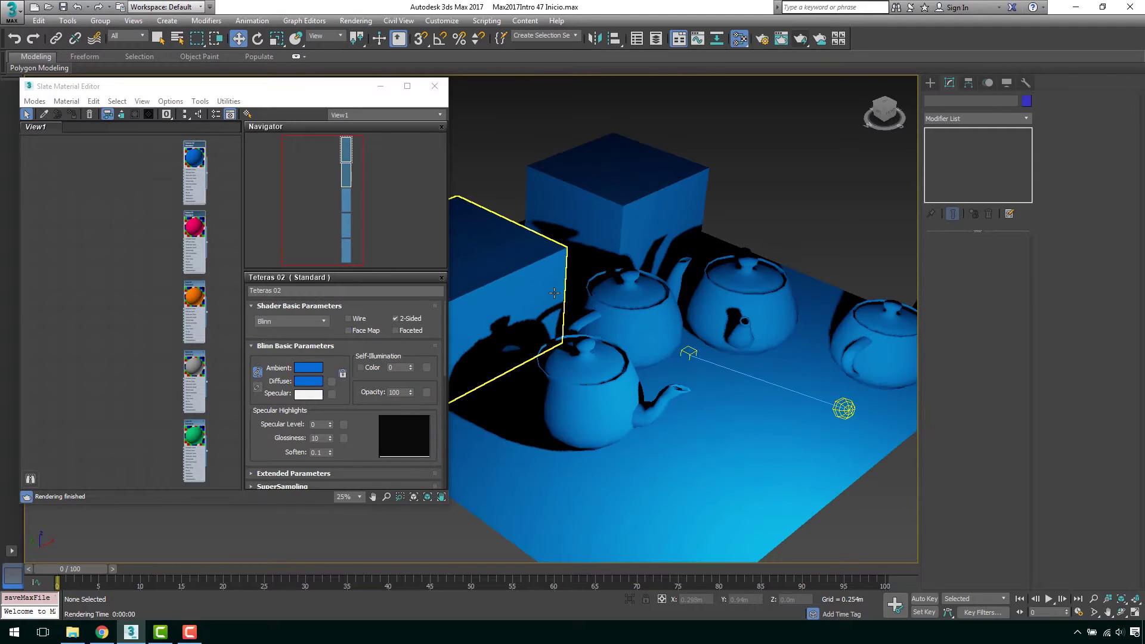
scroll(631, 298, up, 2)
scroll(635, 298, up, 1)
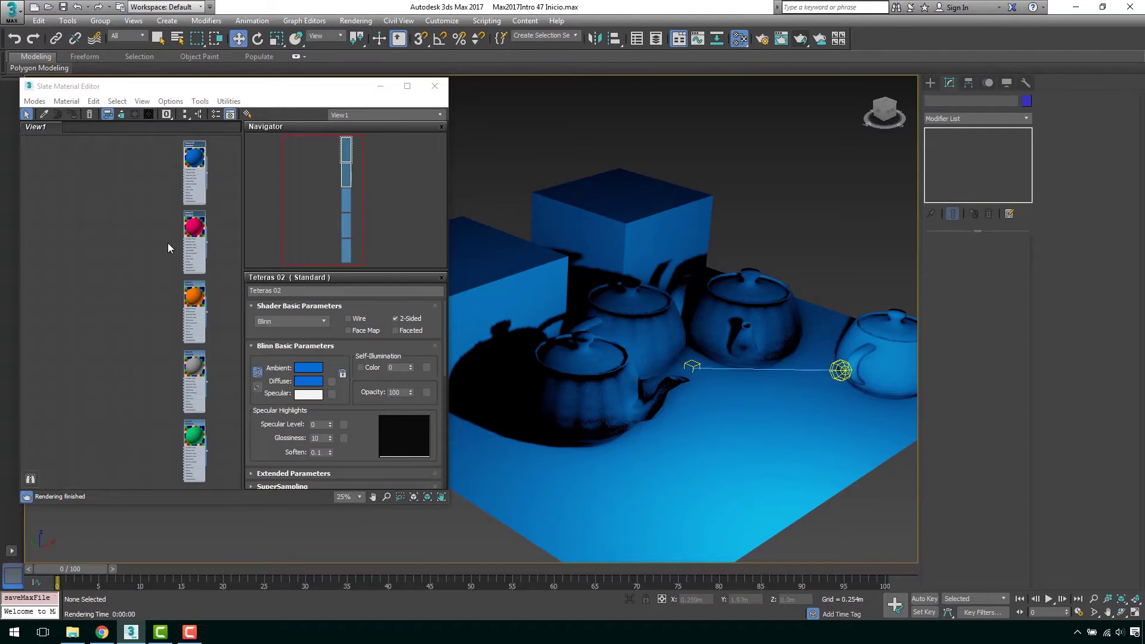
middle_drag(162, 229, 178, 226)
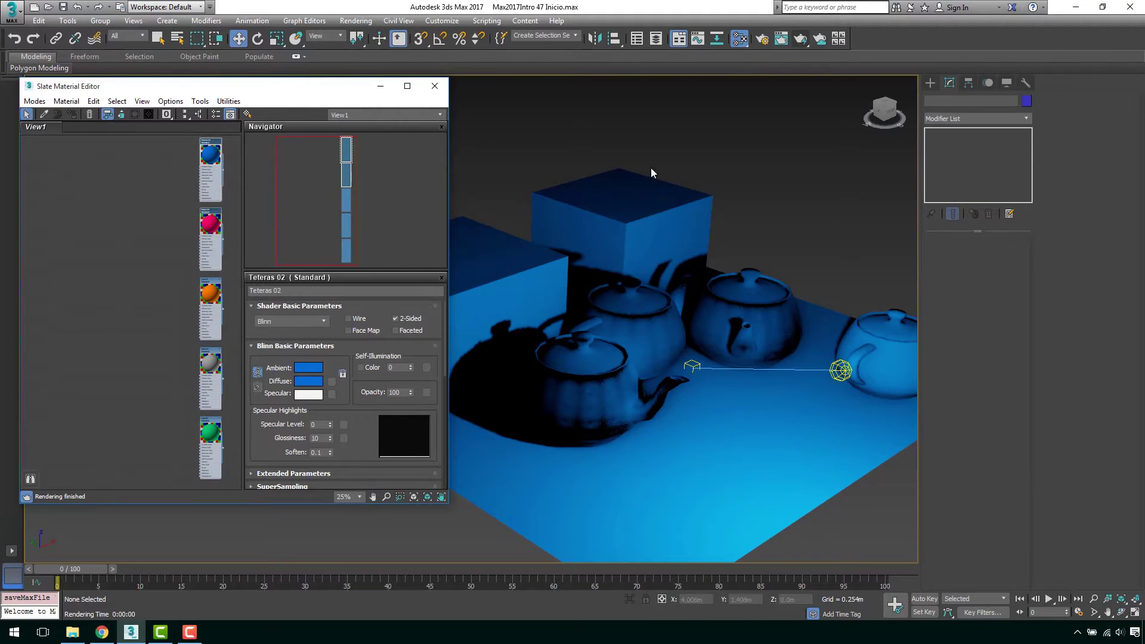
middle_drag(772, 328, 754, 313)
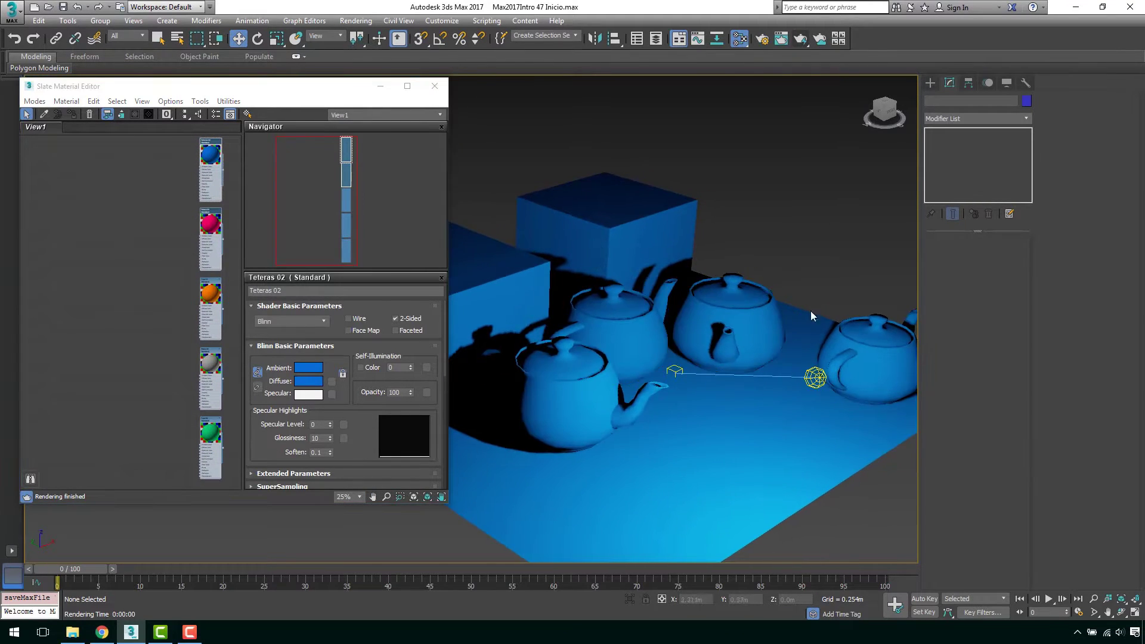
scroll(737, 285, down, 3)
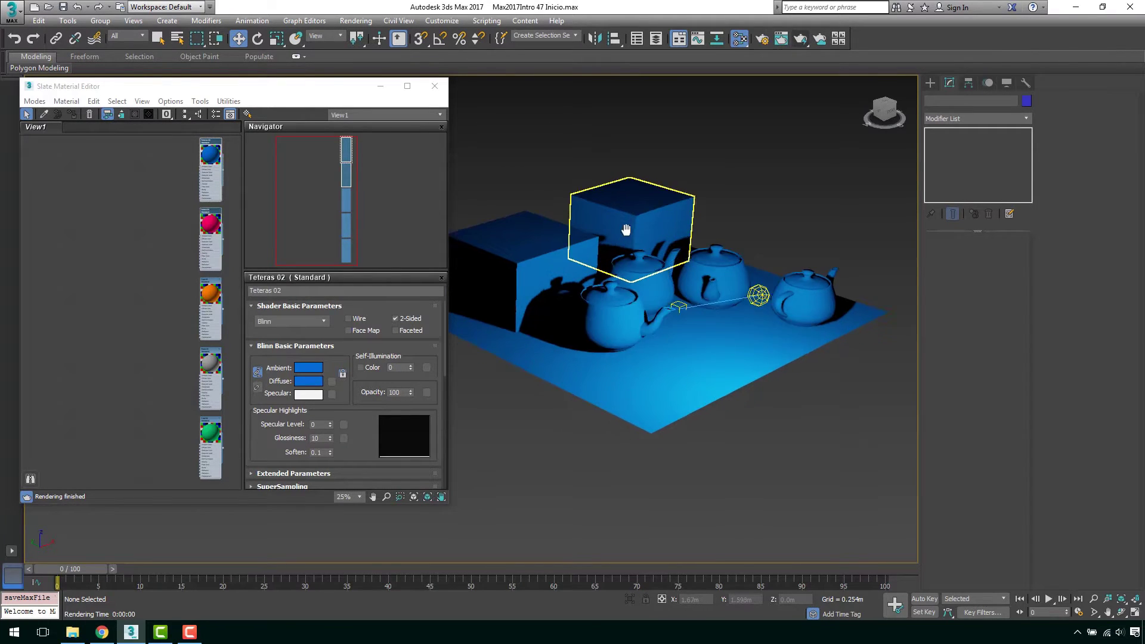
scroll(653, 250, up, 3)
scroll(656, 250, up, 2)
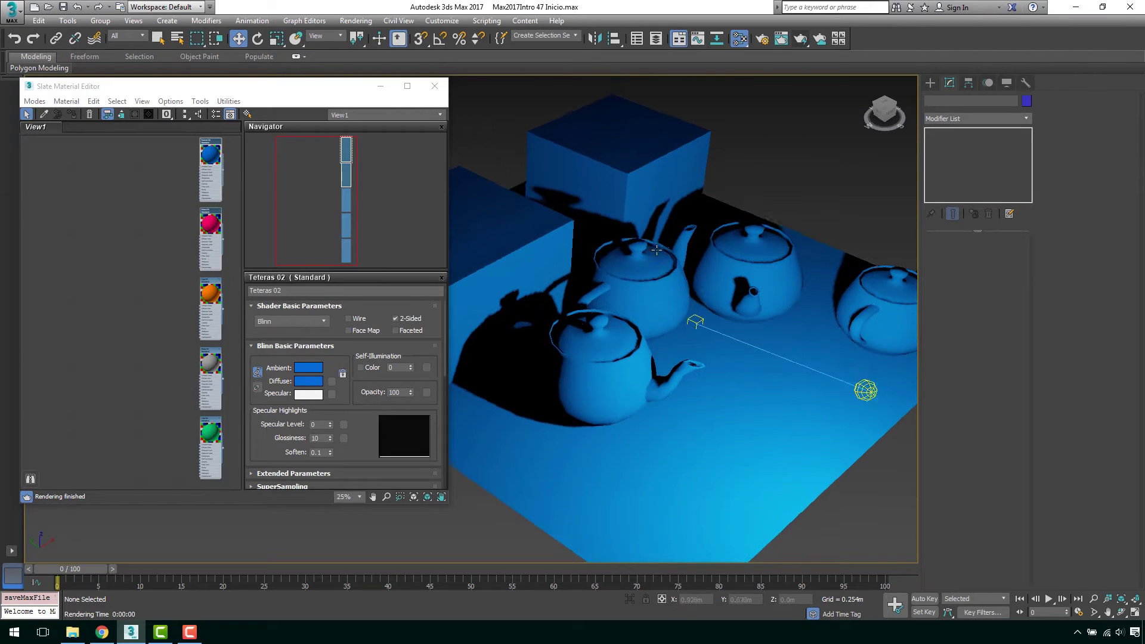
Drag the grey Plano 01 material onto the floor plane, leaving the teapots blue.
click(756, 424)
middle_drag(841, 478, 822, 439)
click(844, 480)
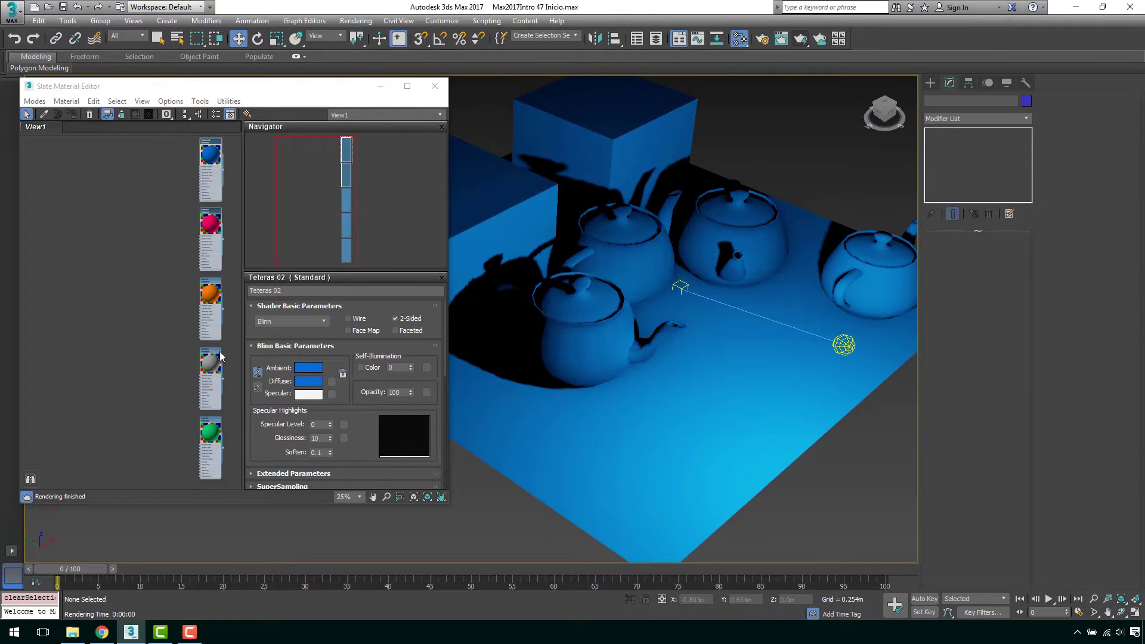
click(209, 353)
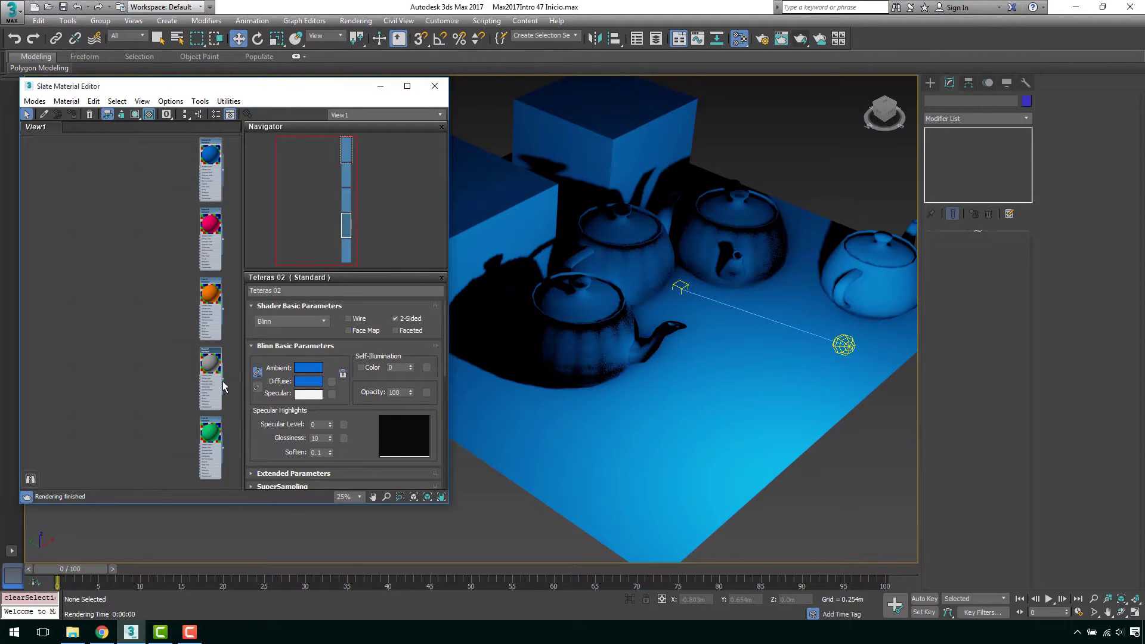
drag(223, 379, 725, 434)
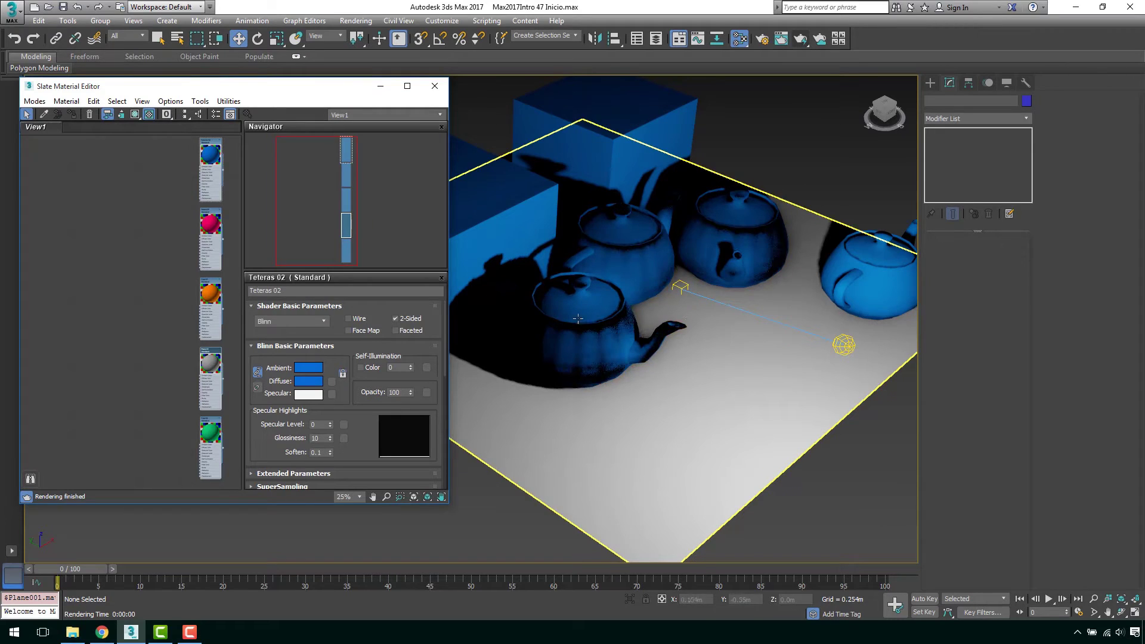
scroll(155, 381, up, 4)
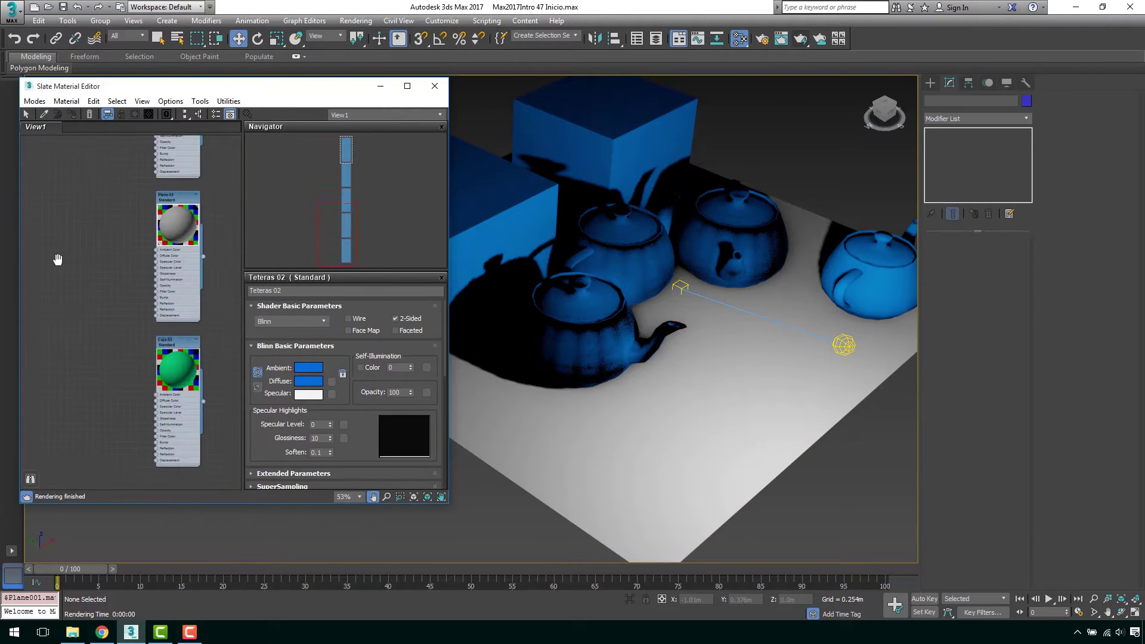
Show the Material/Map Browser and widen the Slate Material Editor.
click(217, 116)
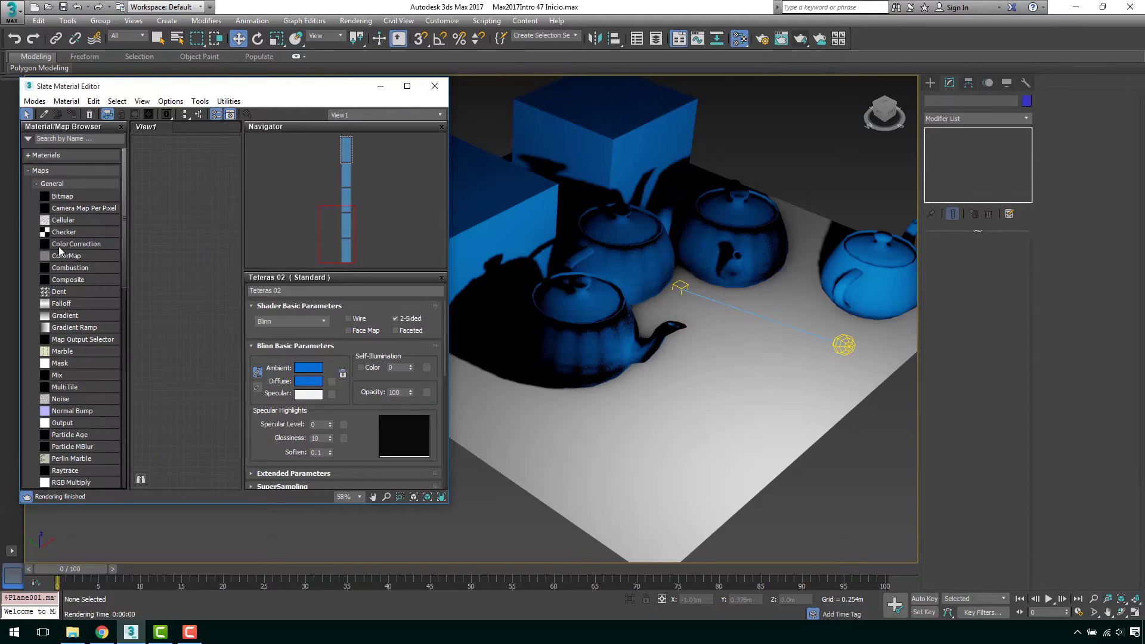
middle_drag(177, 267, 132, 261)
scroll(195, 255, down, 3)
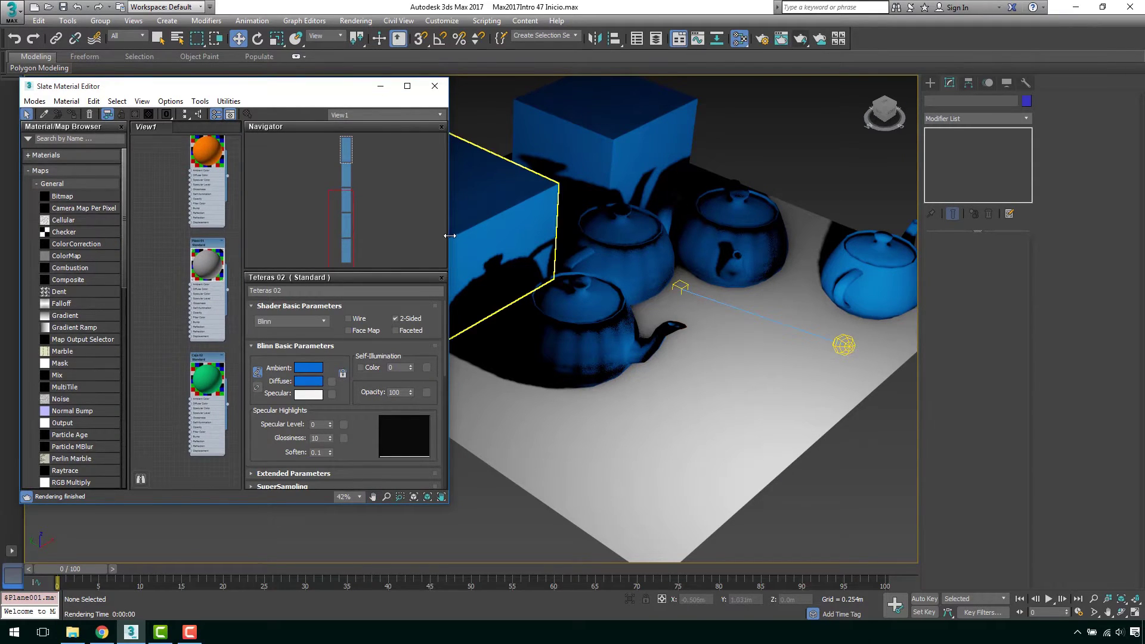
drag(449, 235, 532, 236)
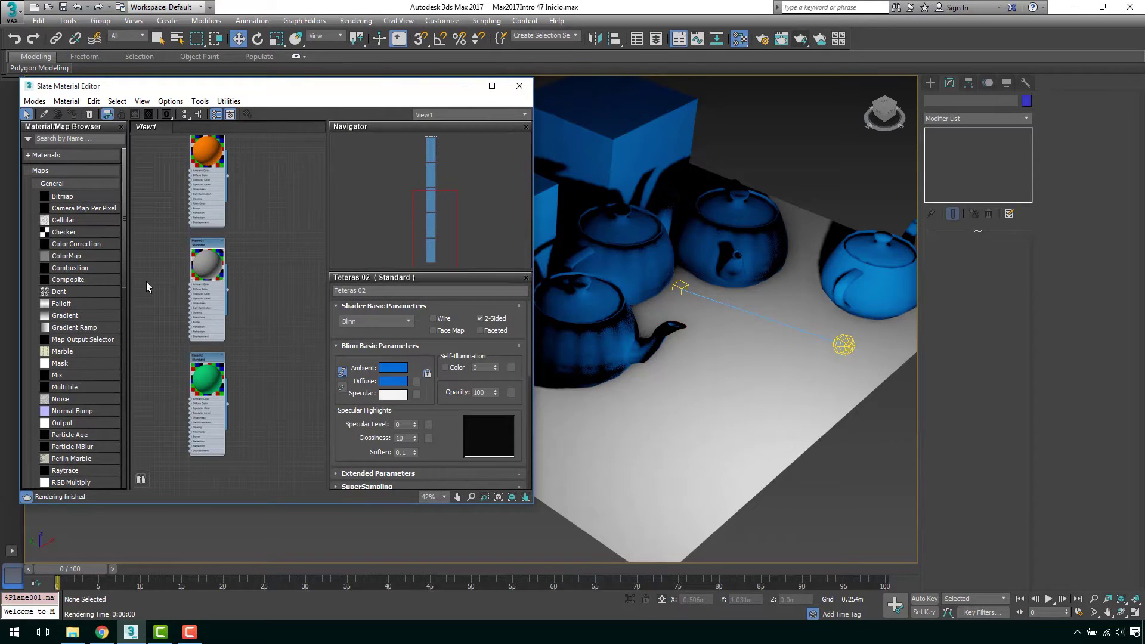
middle_drag(148, 286, 190, 296)
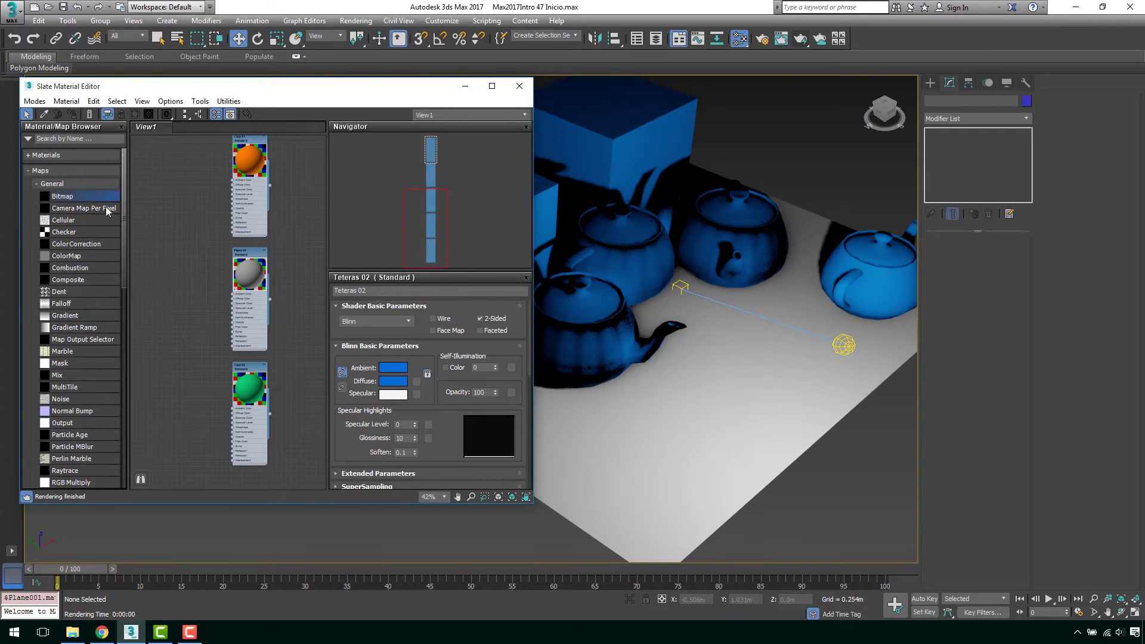
Add a Bitmap node to View1 loaded with the U4 Textura 02 wood image.
drag(60, 202, 173, 258)
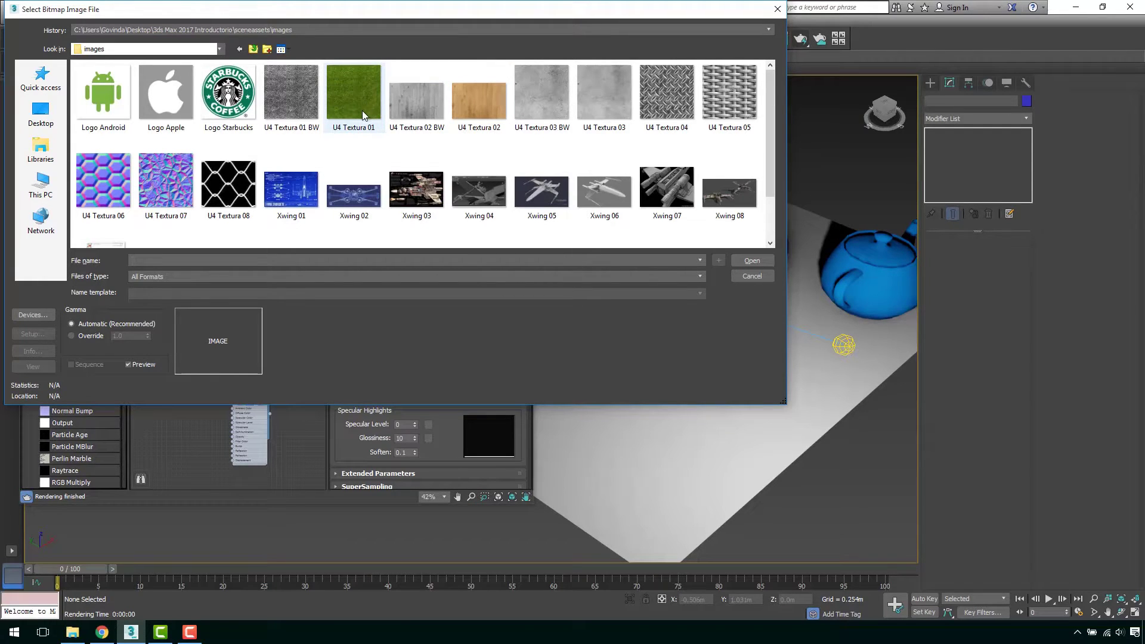
click(485, 103)
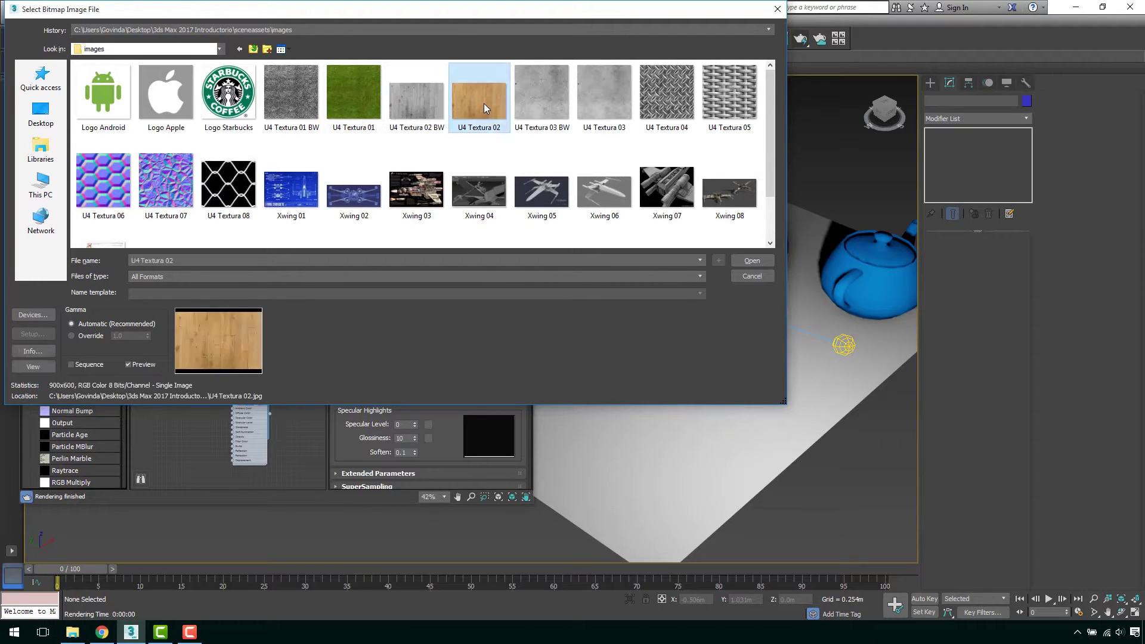
click(752, 261)
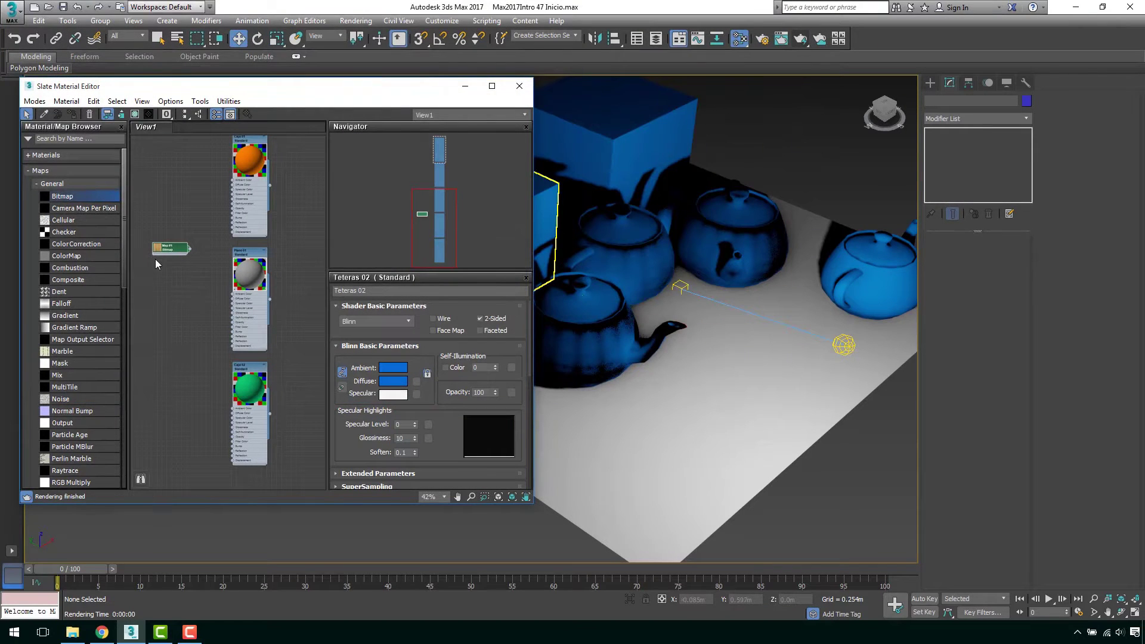
Wire Map #1 into Plano 01's Diffuse Color and show the wood map in the viewport.
scroll(149, 258, up, 5)
drag(198, 242, 195, 298)
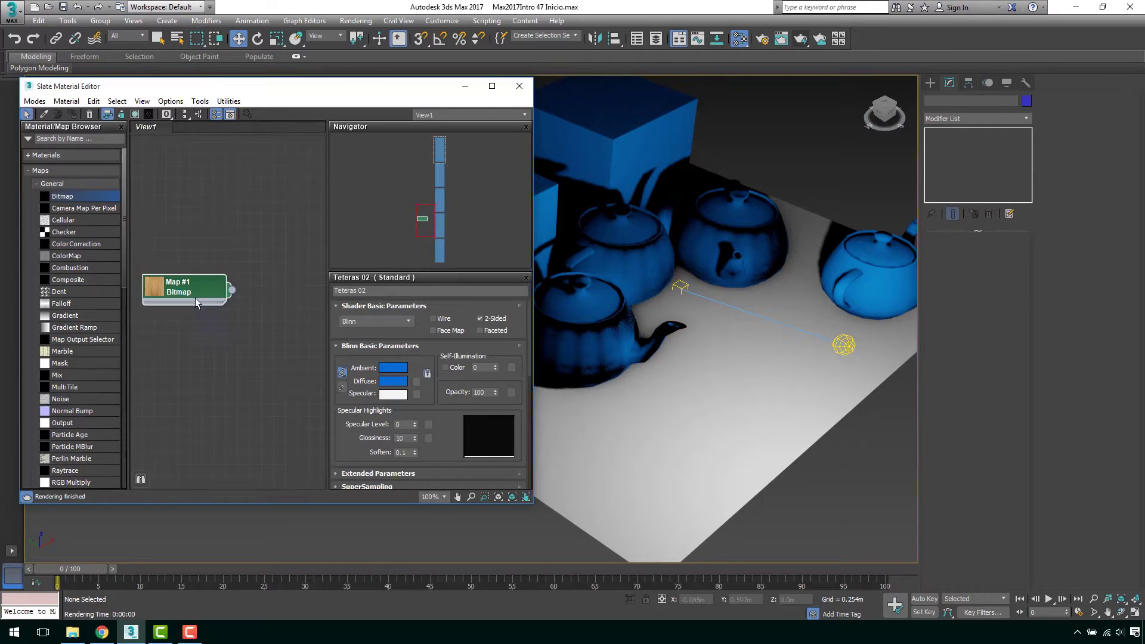
middle_drag(195, 298, 201, 223)
scroll(201, 224, down, 1)
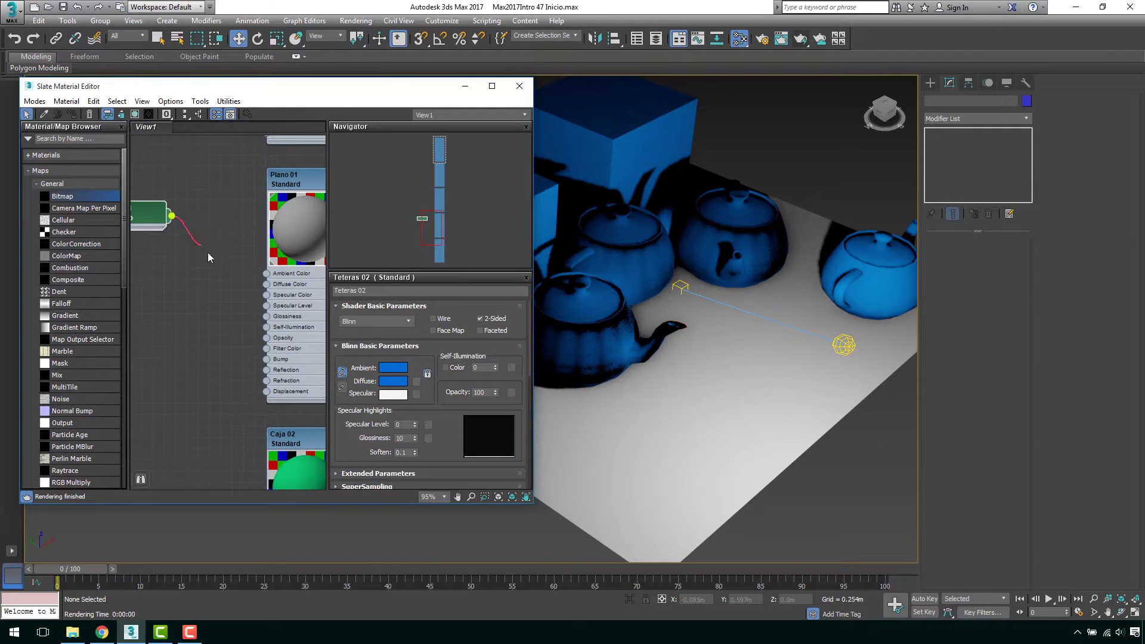
drag(208, 258, 266, 284)
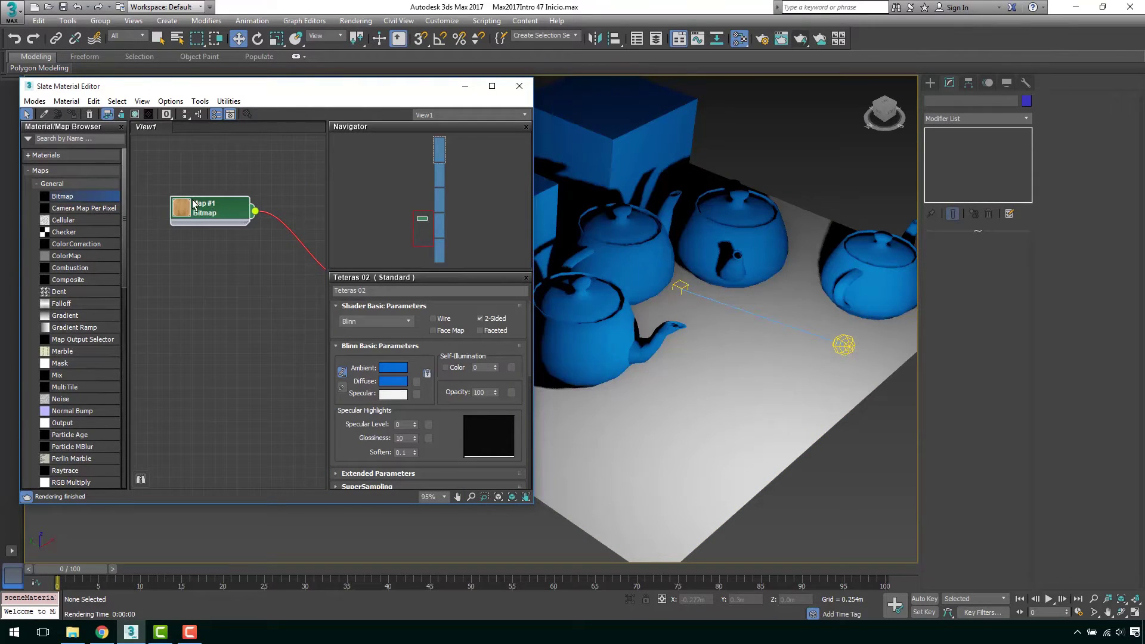
click(136, 114)
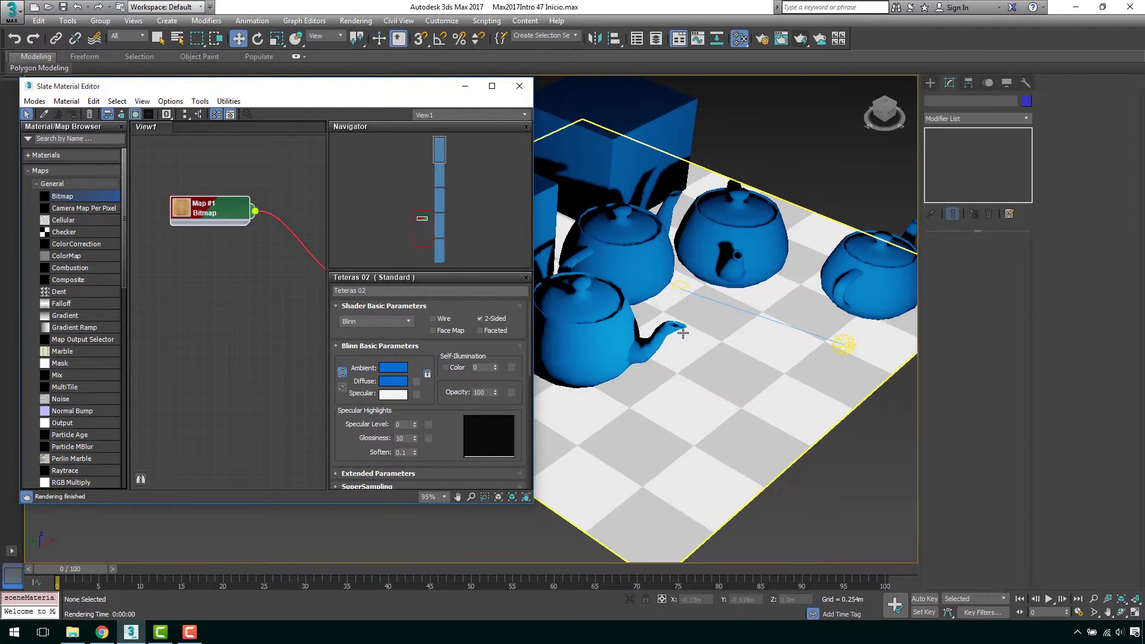
Minimize the material editor and select the photometric target light.
mouse_move(683, 332)
alt+middle_down()
mouse_move(721, 320)
mouse_move(716, 248)
mouse_move(644, 234)
alt+middle_up()
click(465, 86)
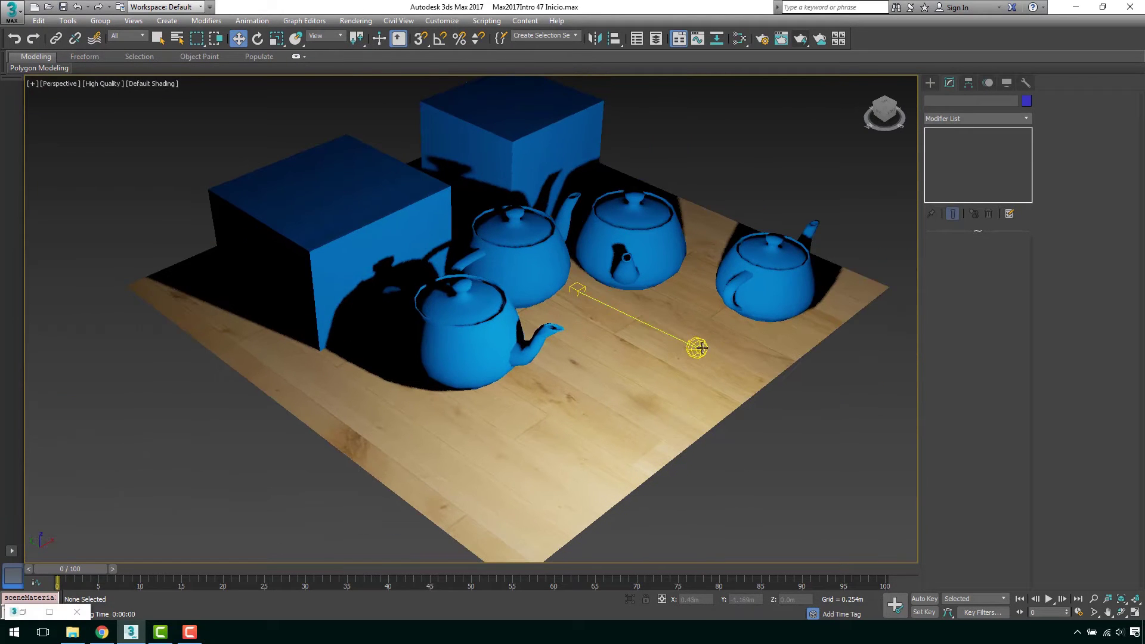
click(695, 346)
Move the light toward the front teapot and switch the viewport to Standard shading quality.
mouse_move(692, 328)
mouse_down()
mouse_move(409, 341)
mouse_move(568, 465)
mouse_move(805, 409)
mouse_move(793, 256)
mouse_move(705, 173)
mouse_move(707, 305)
mouse_up()
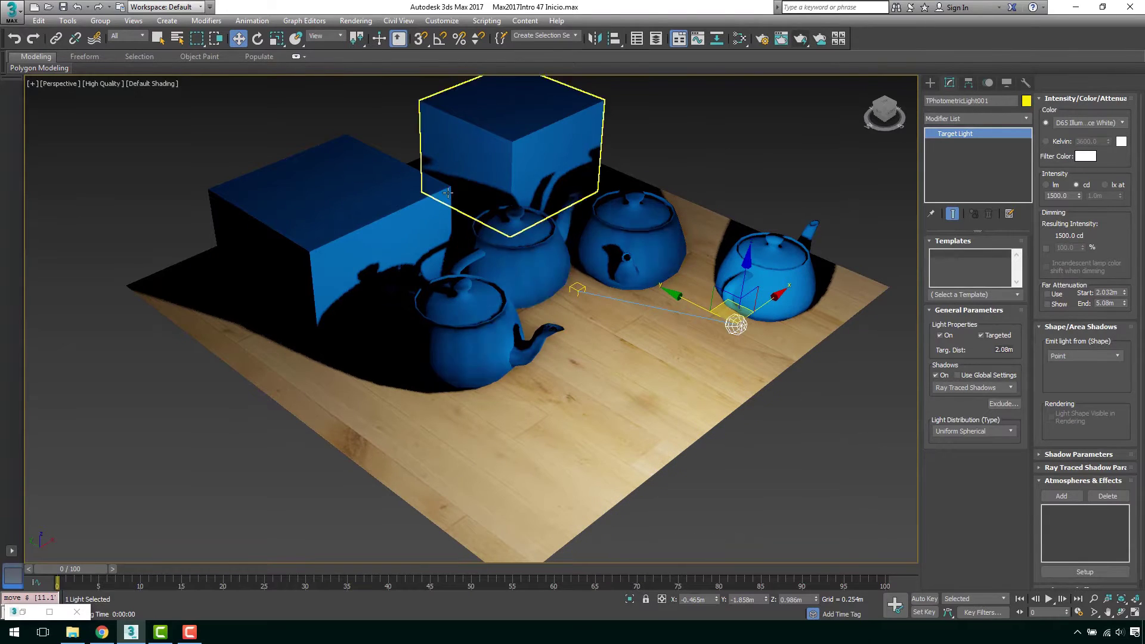
click(100, 85)
click(128, 109)
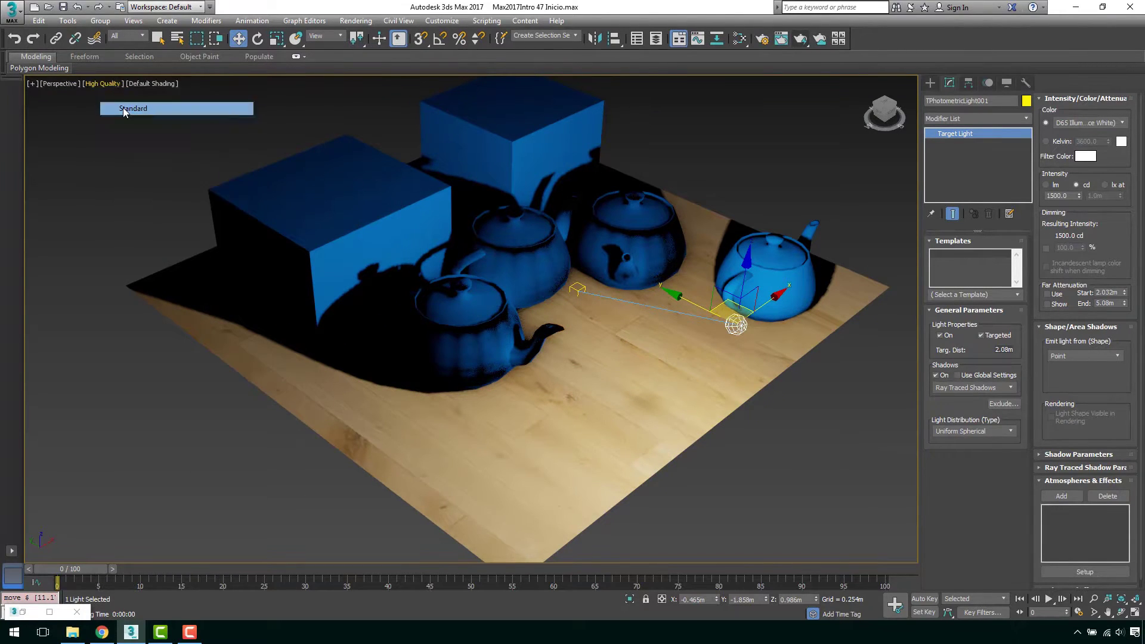
alt+middle_drag(487, 261, 647, 332)
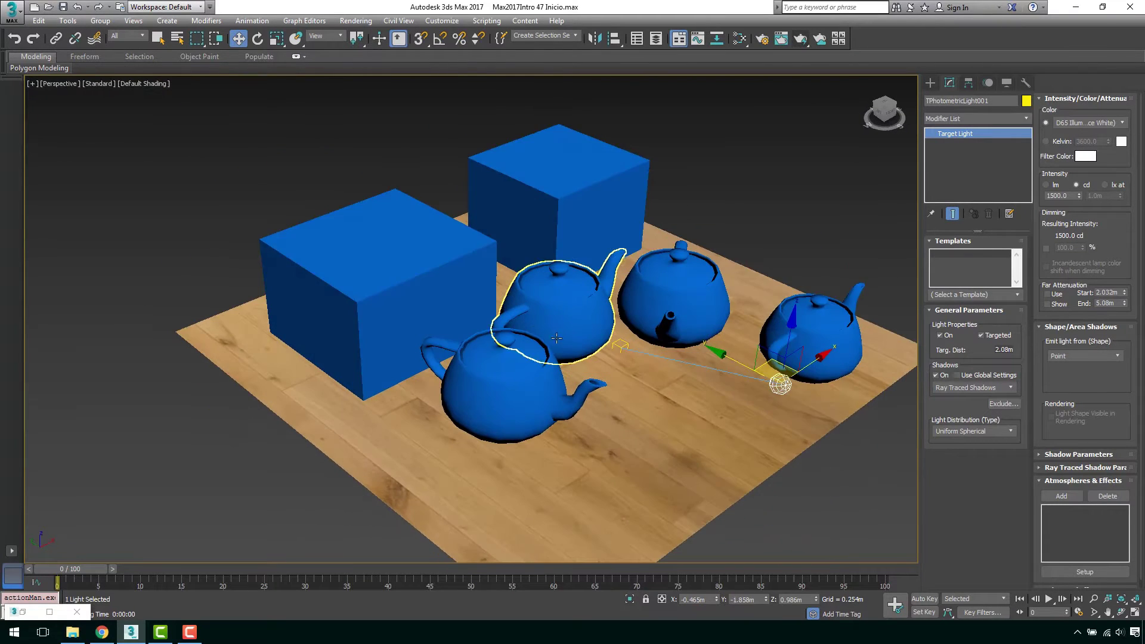
scroll(647, 332, up, 4)
scroll(647, 333, up, 2)
scroll(645, 311, down, 5)
scroll(639, 278, up, 2)
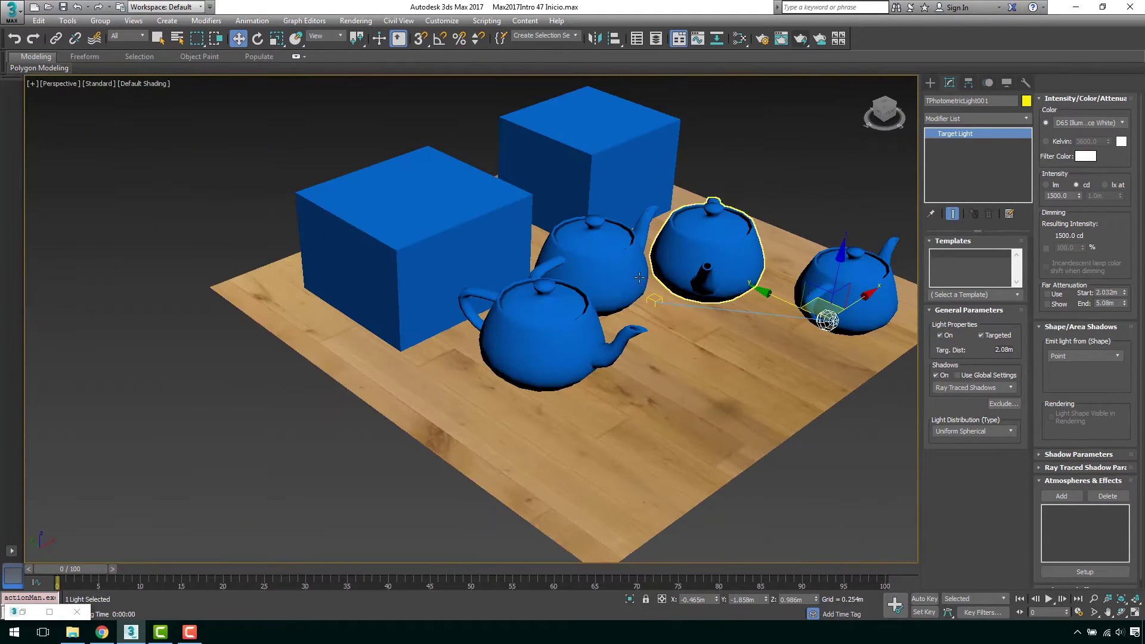
scroll(687, 257, up, 2)
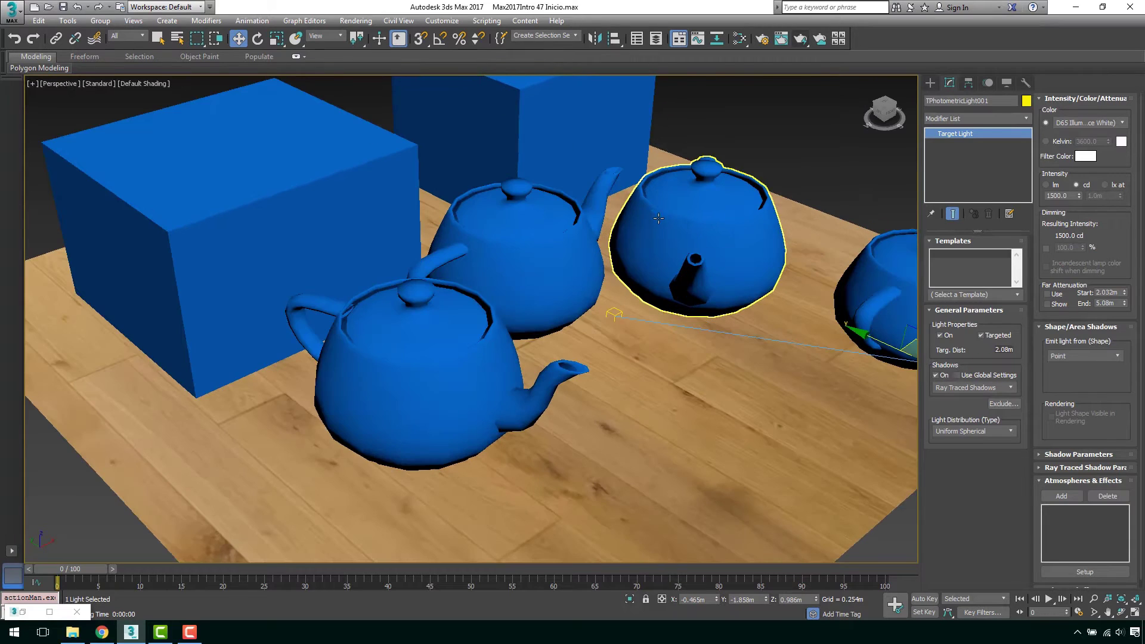
Render the Perspective view of the blue teapots on the wood floor, then restore the material editor.
click(798, 41)
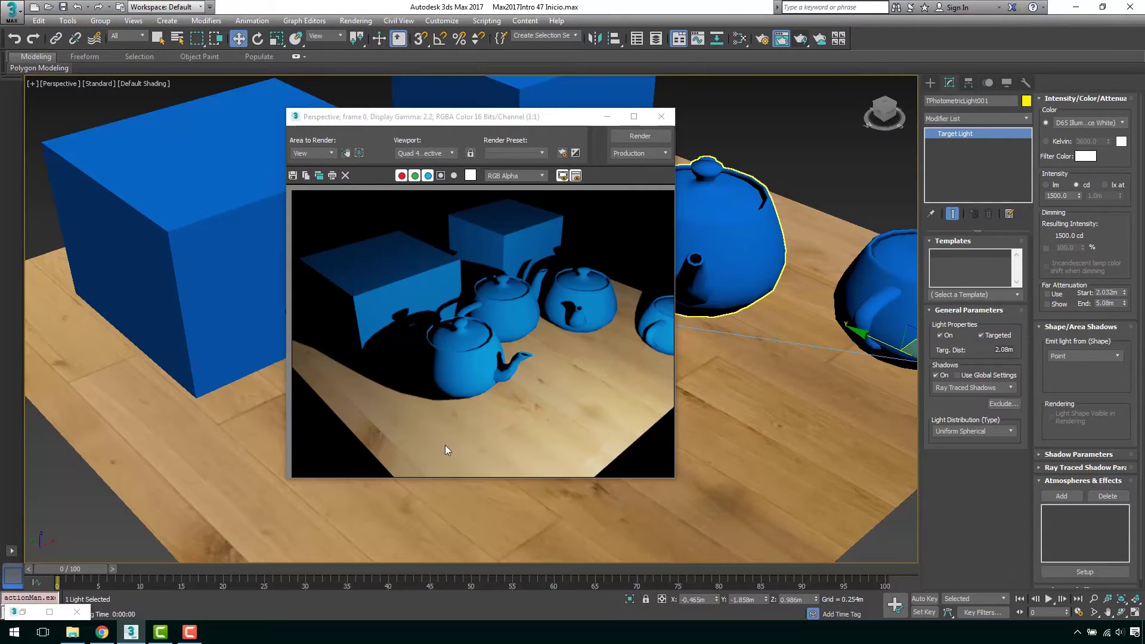
scroll(445, 446, up, 2)
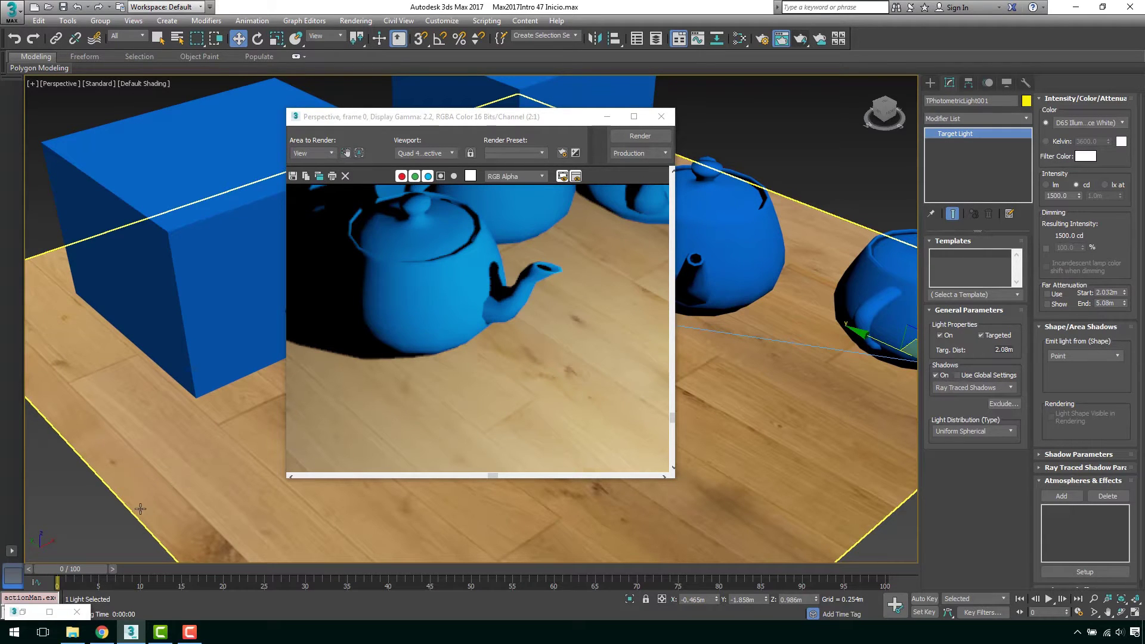
click(36, 612)
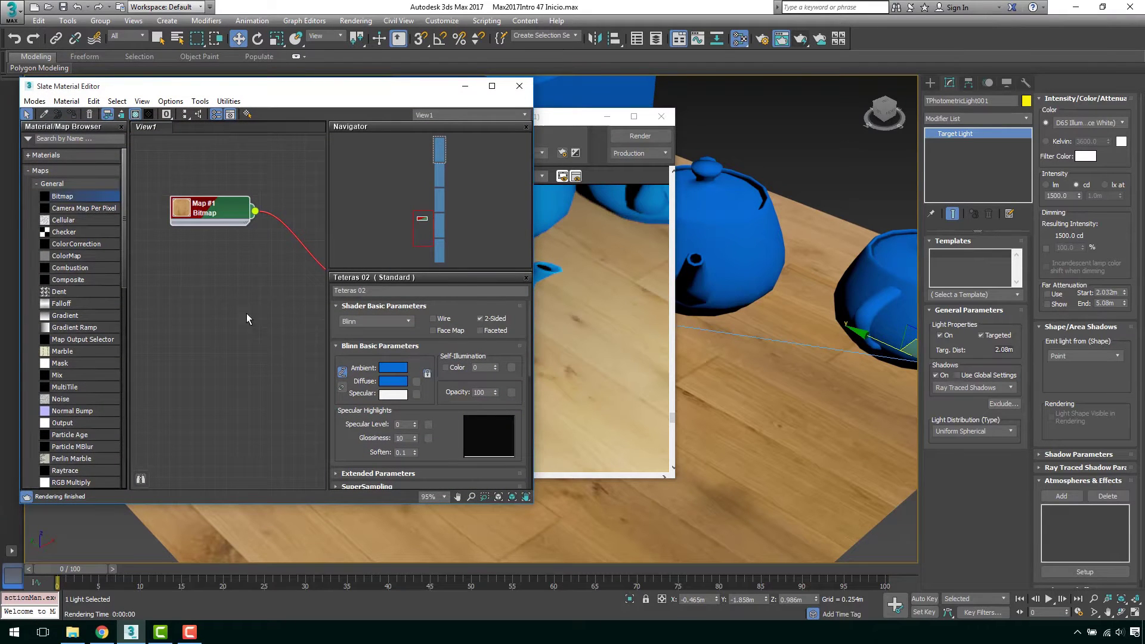
Shift-clone Map #1 as Map #2 and wire it into Plano 01's Bump input.
scroll(199, 261, down, 2)
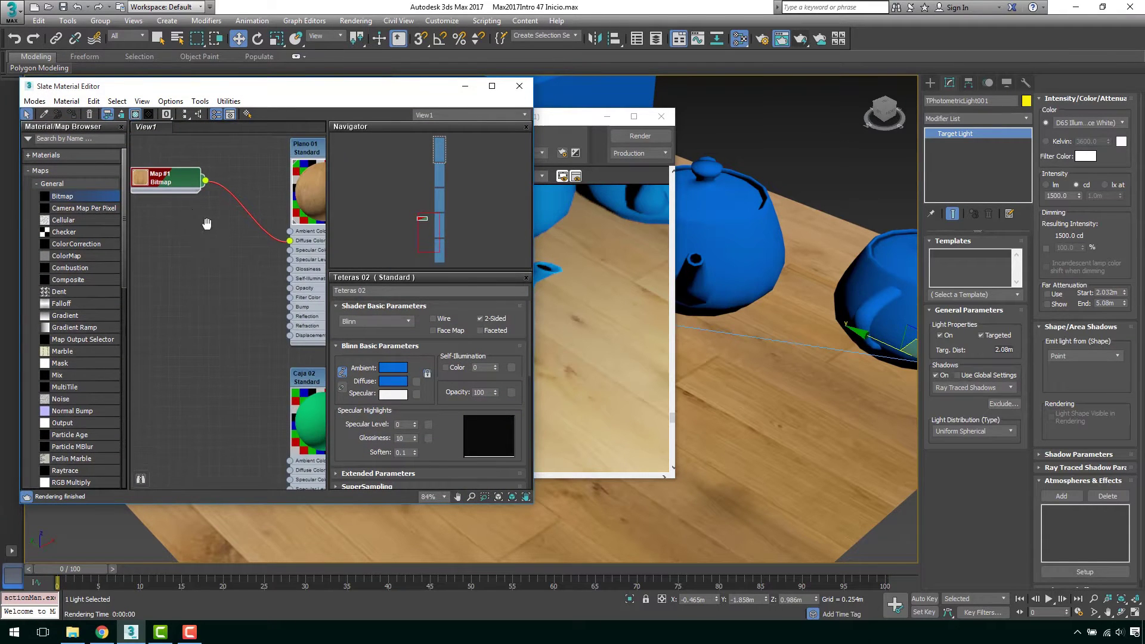
mouse_move(185, 191)
mouse_down()
mouse_move(206, 200)
mouse_move(205, 272)
mouse_up()
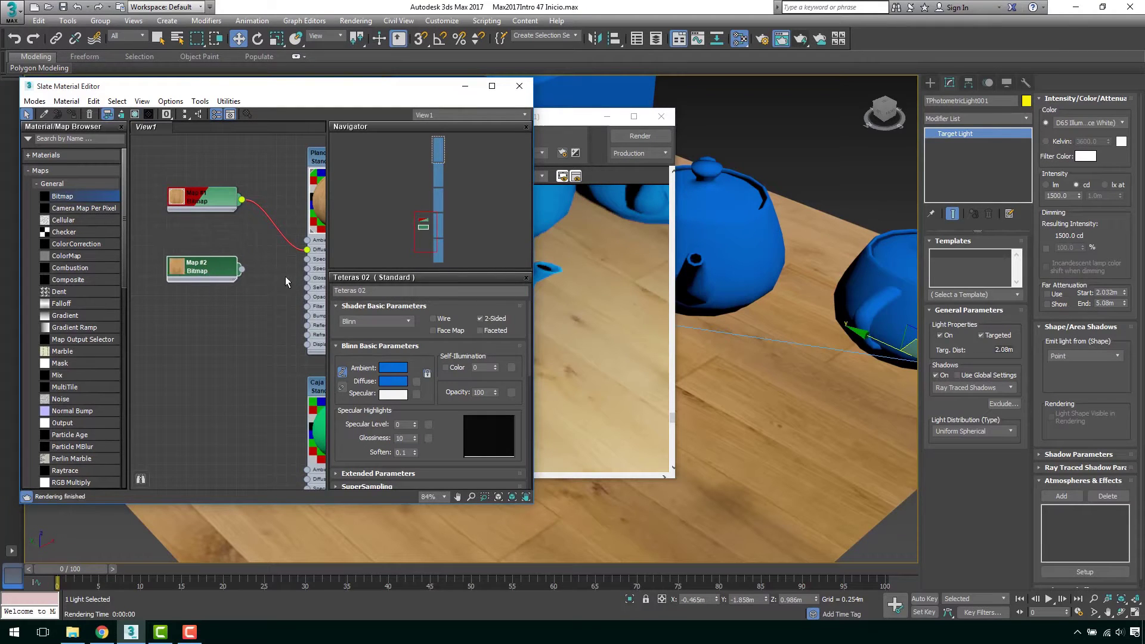
scroll(251, 271, up, 1)
drag(220, 261, 288, 310)
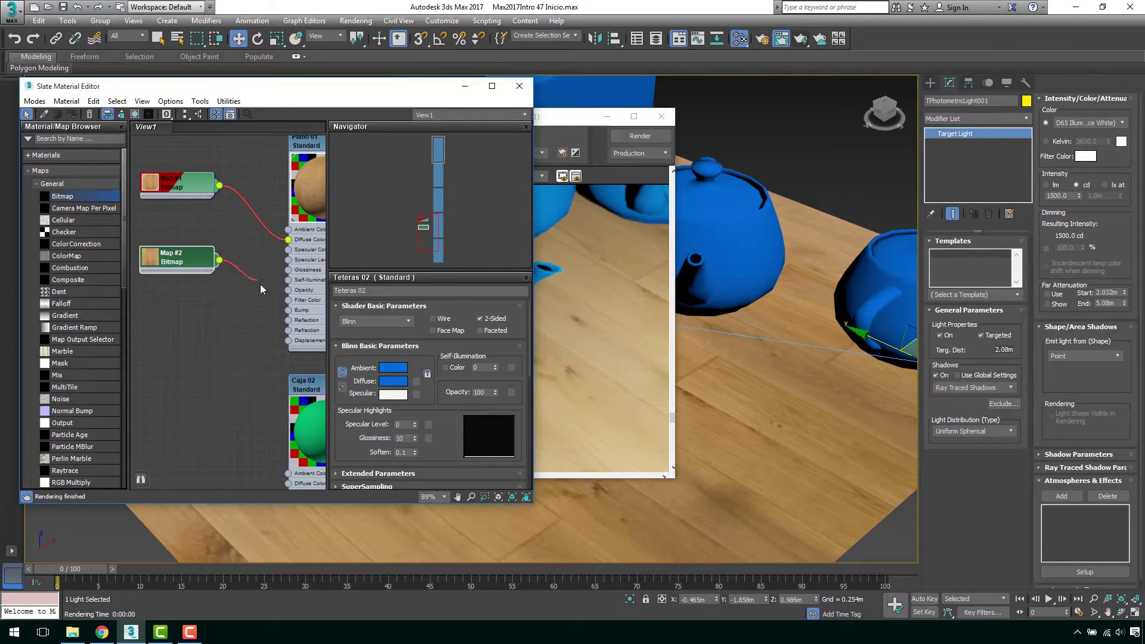
middle_drag(219, 341, 226, 328)
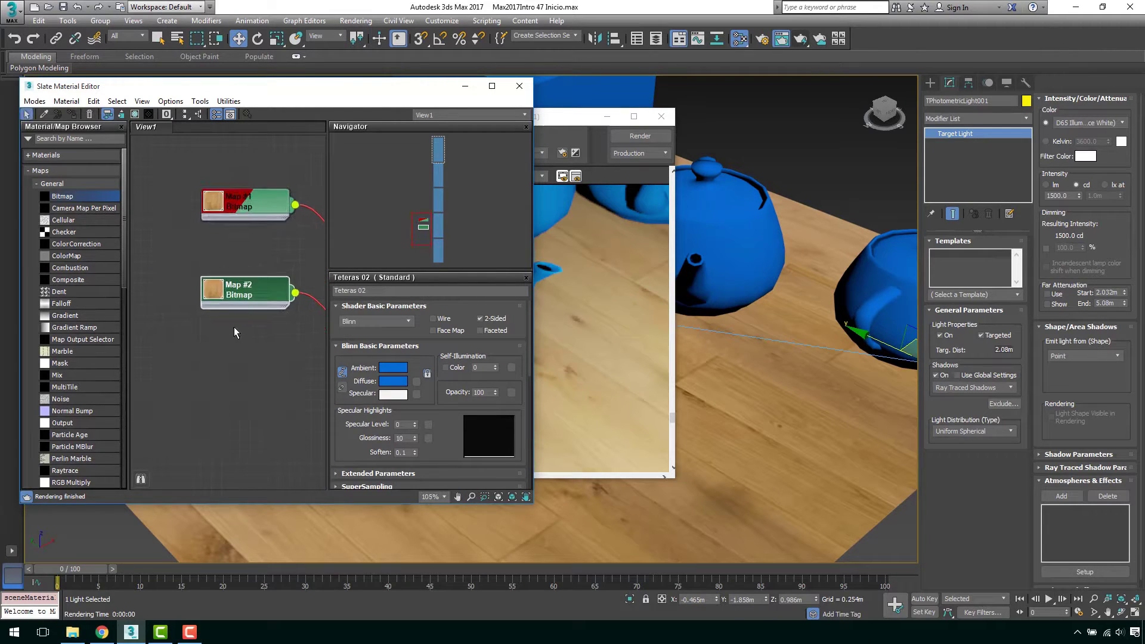
scroll(233, 327, up, 4)
mouse_move(239, 314)
middle_down()
mouse_move(212, 351)
mouse_move(238, 323)
mouse_move(216, 271)
middle_up()
scroll(211, 350, down, 1)
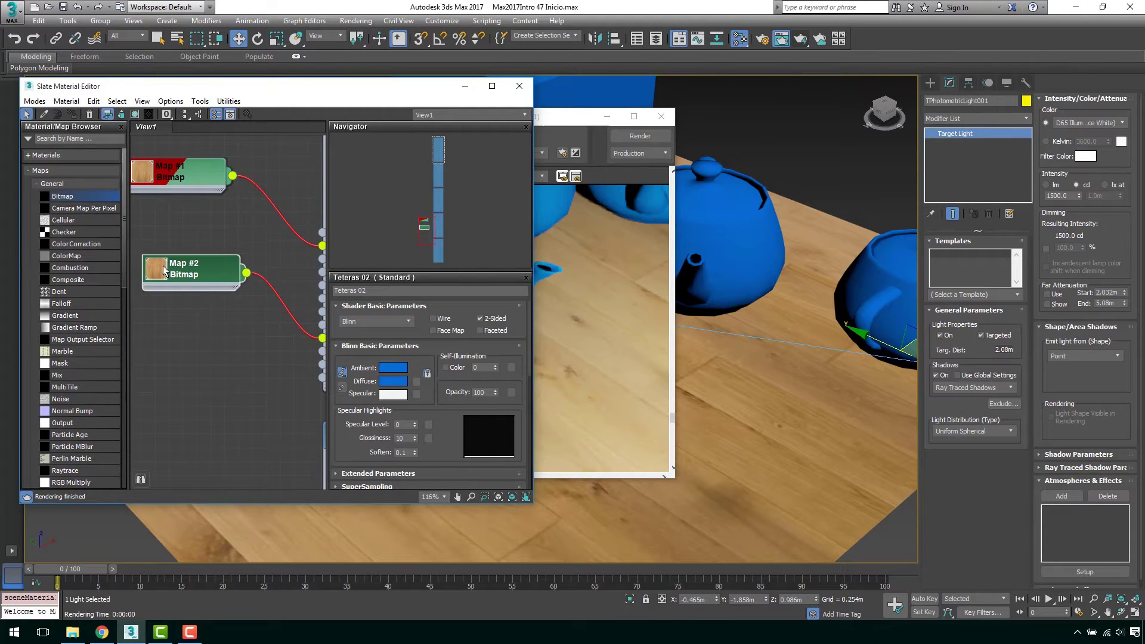
Open Map #2's parameters and look through its Coordinates and bitmap rollouts.
double_click(194, 274)
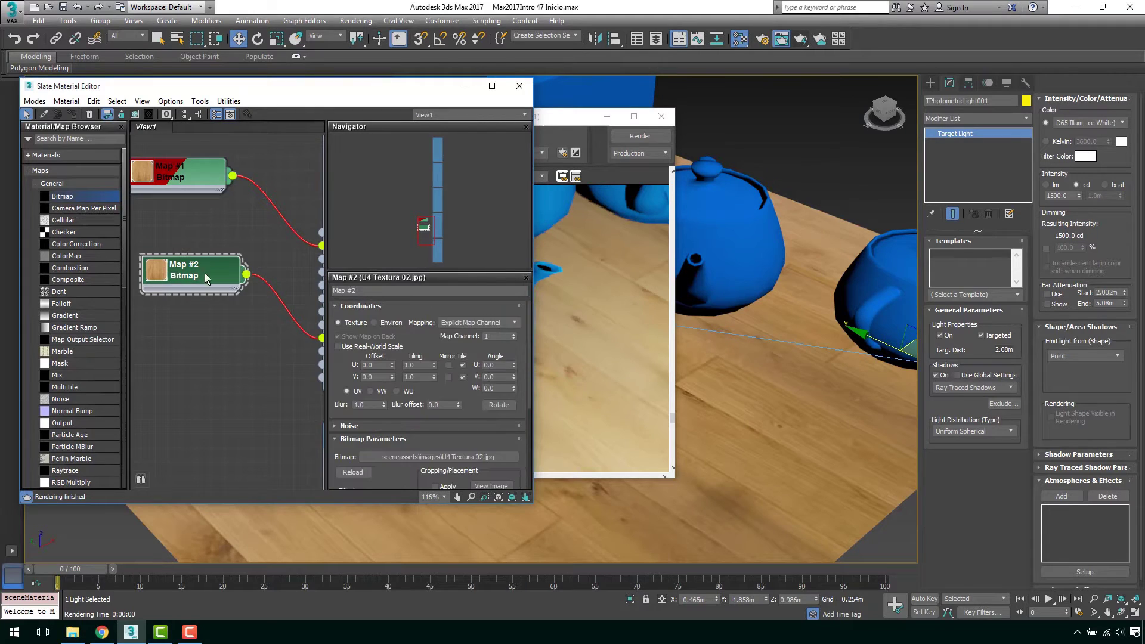
scroll(461, 446, down, 3)
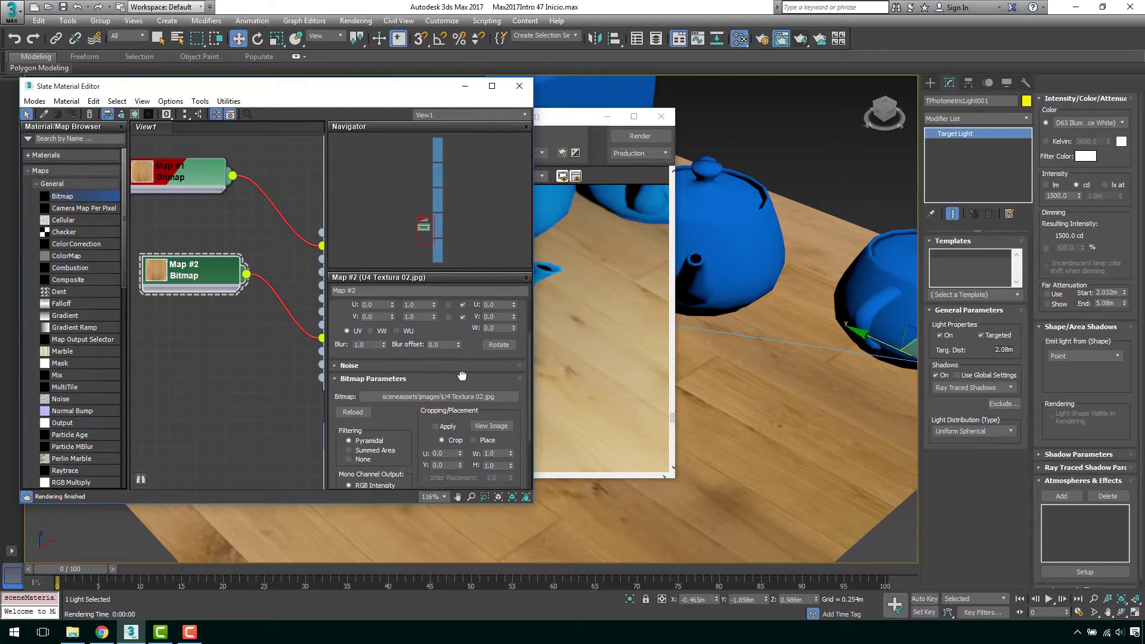
scroll(463, 331, up, 1)
scroll(465, 334, up, 1)
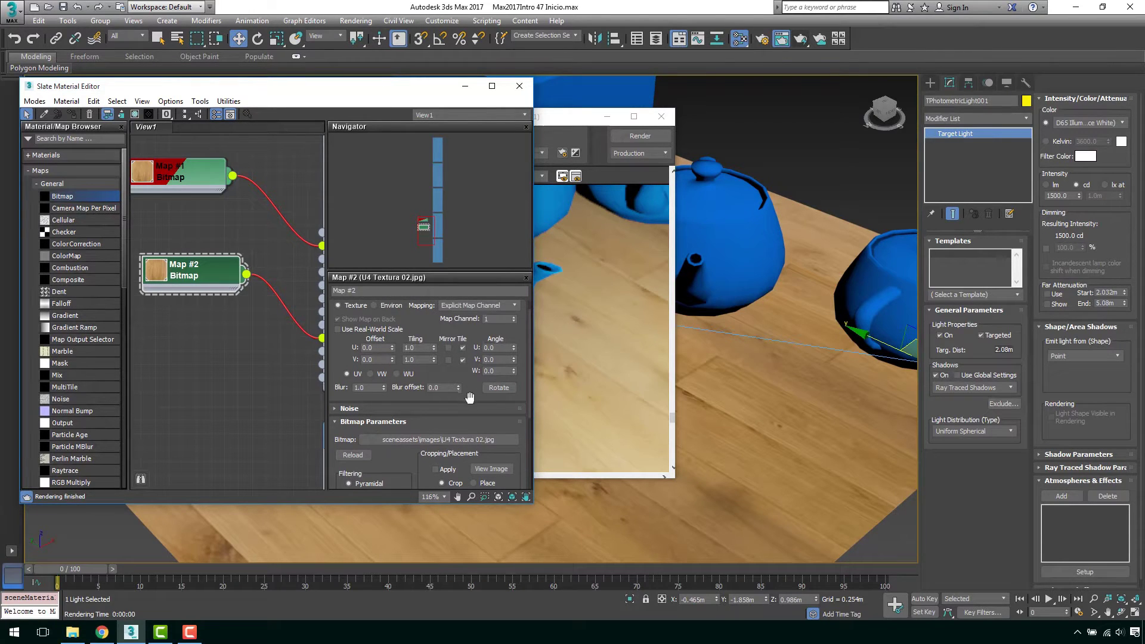
drag(475, 428, 466, 334)
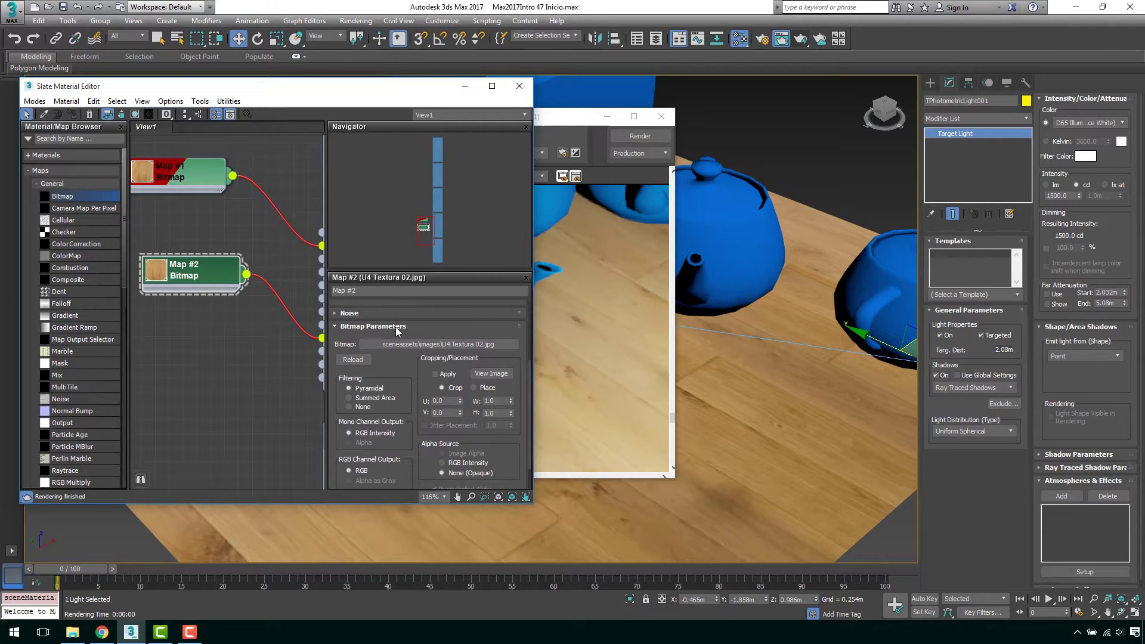
click(420, 327)
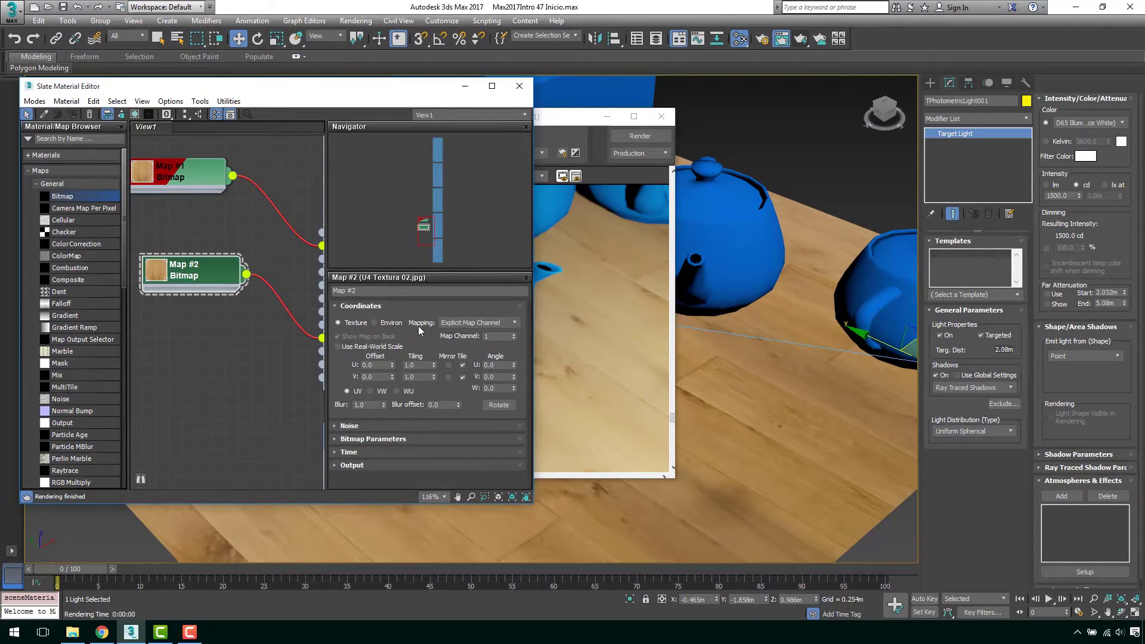
Check Map #2's Output rollout, then expand Bitmap Parameters to its U4 Textura 02.jpg path.
click(397, 466)
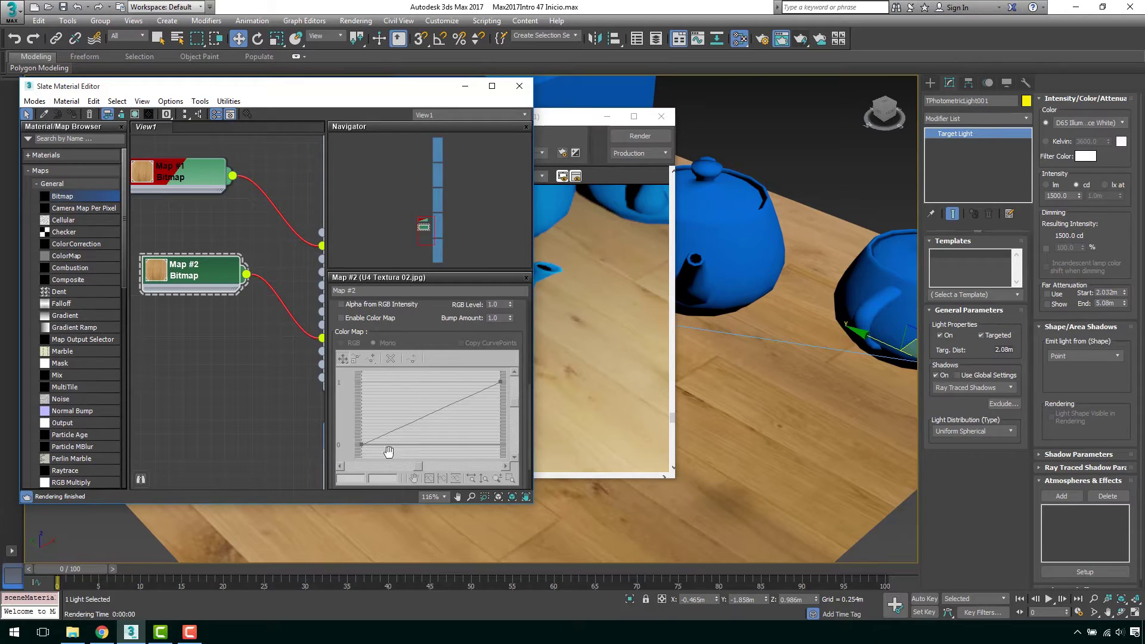
scroll(453, 394, up, 2)
scroll(418, 370, up, 2)
scroll(391, 353, up, 1)
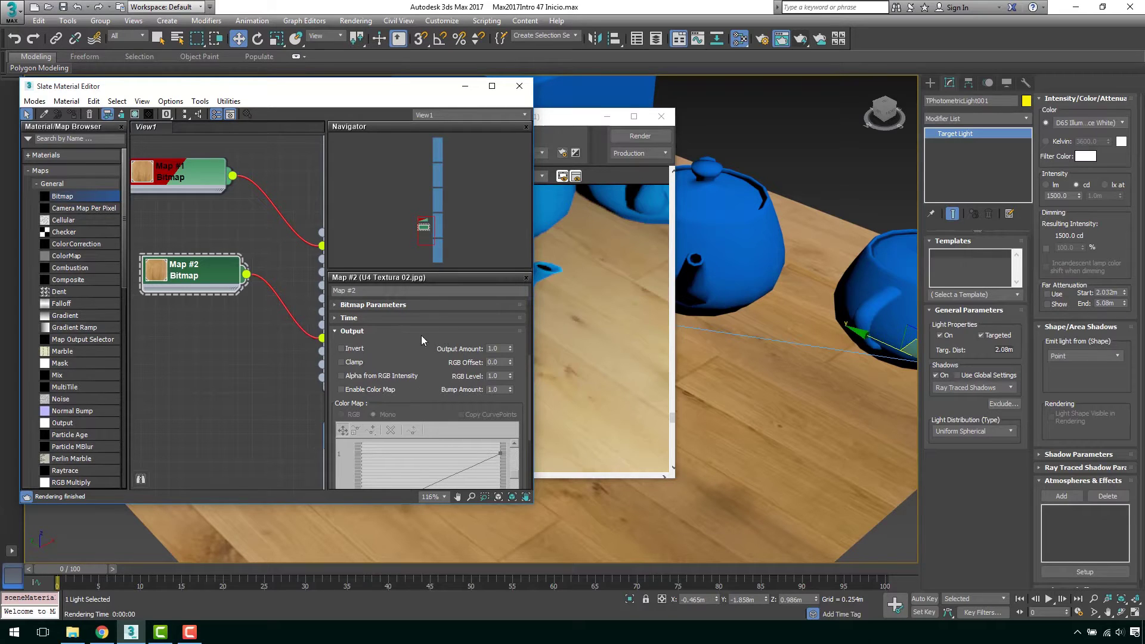
click(403, 331)
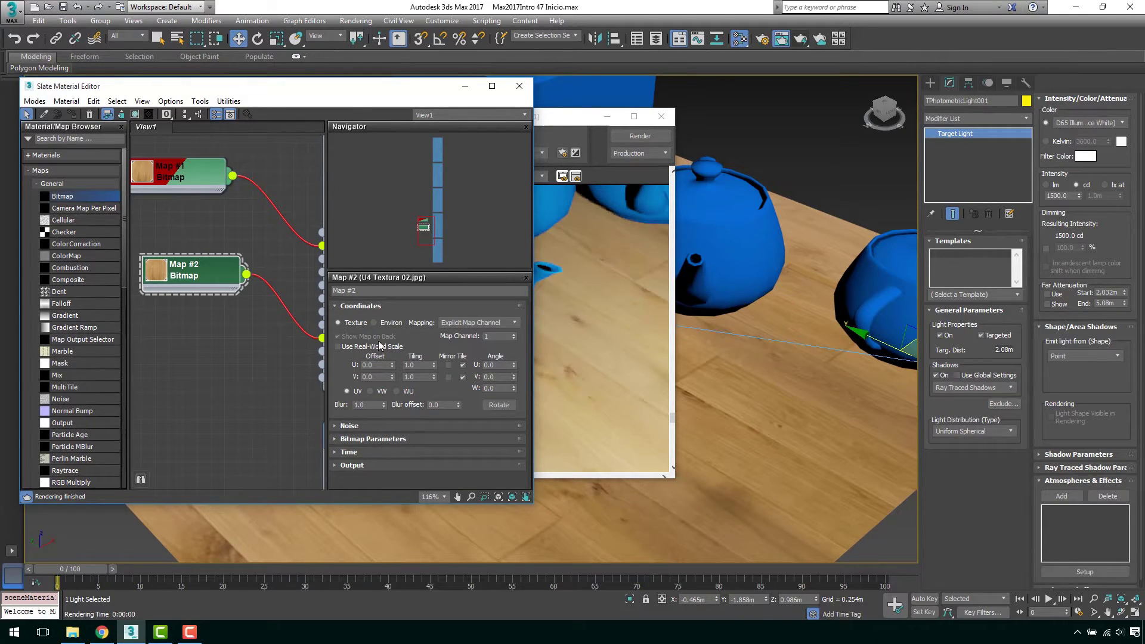
click(395, 439)
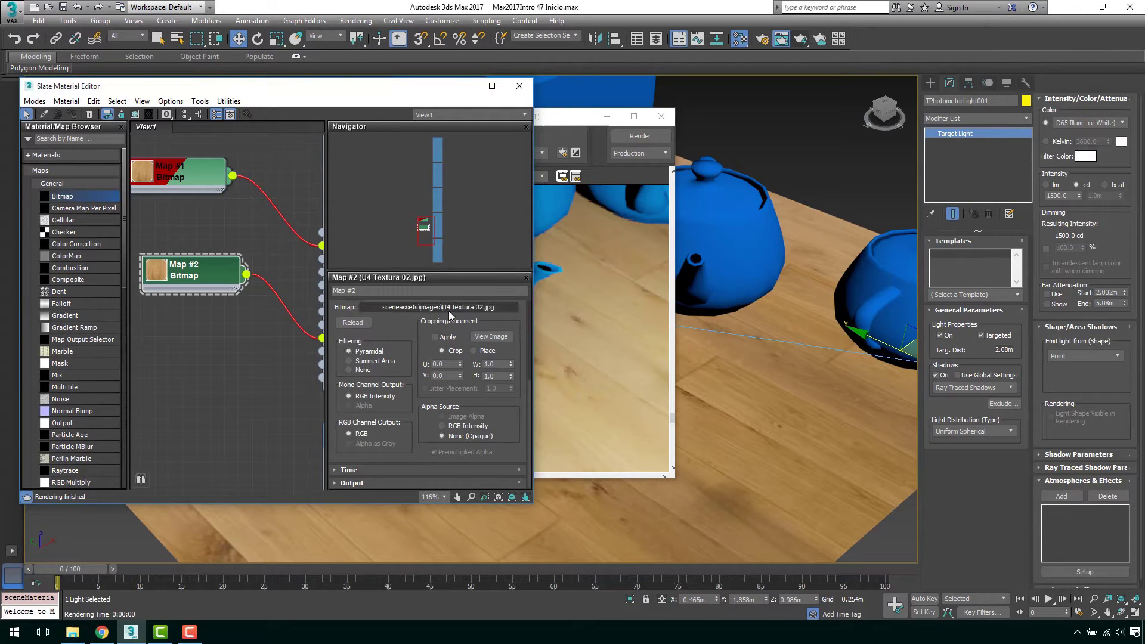
click(467, 310)
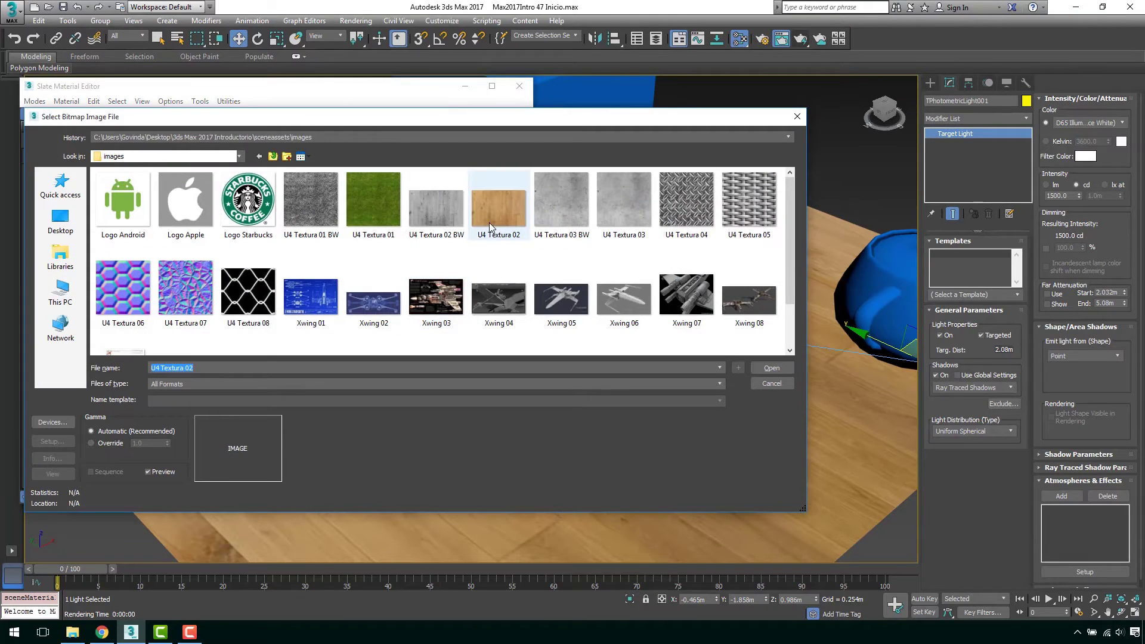
Load U4 Textura 02 BW as Map #2's bitmap image.
click(444, 217)
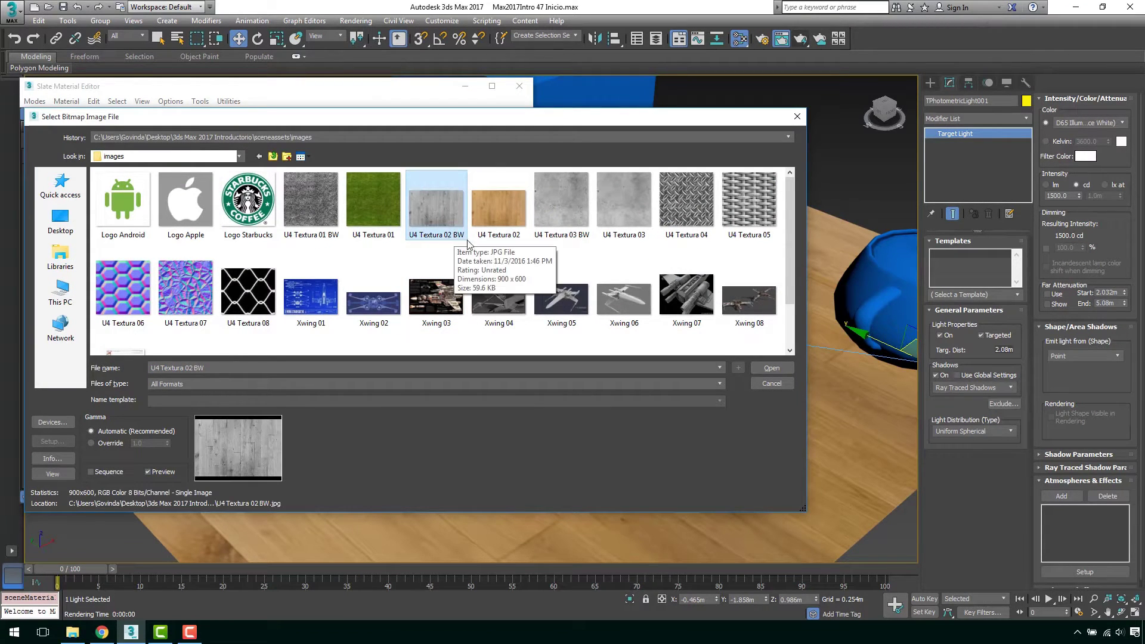
click(768, 367)
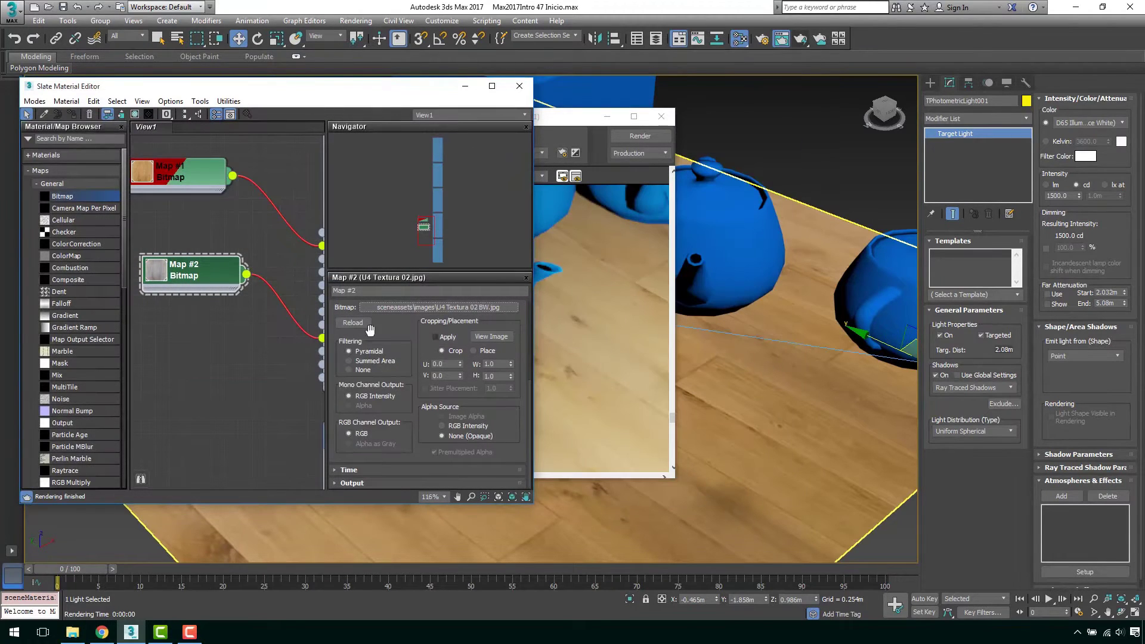
Navigate the Slate view to the Plano 01 node and open its Blinn parameters.
middle_drag(267, 296, 241, 212)
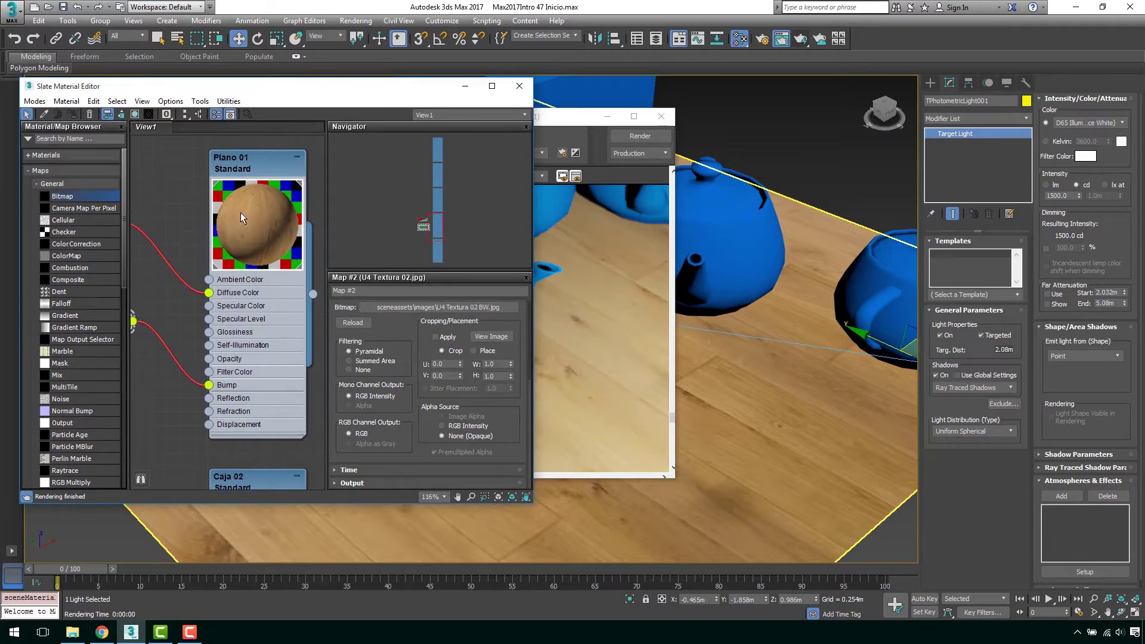
scroll(220, 202, down, 3)
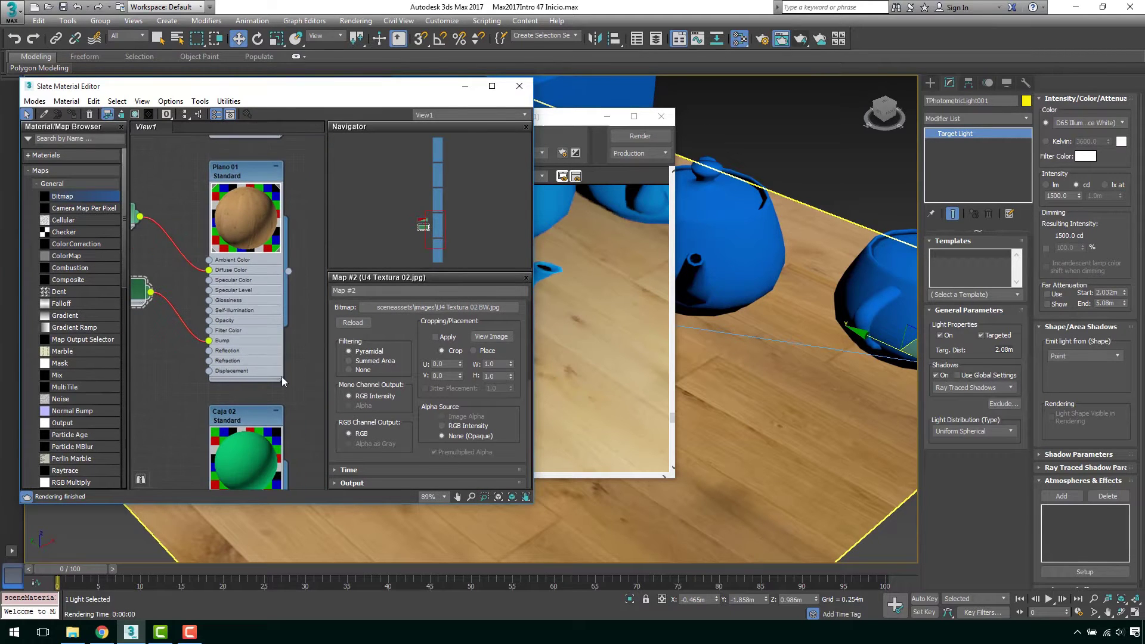
drag(282, 381, 372, 484)
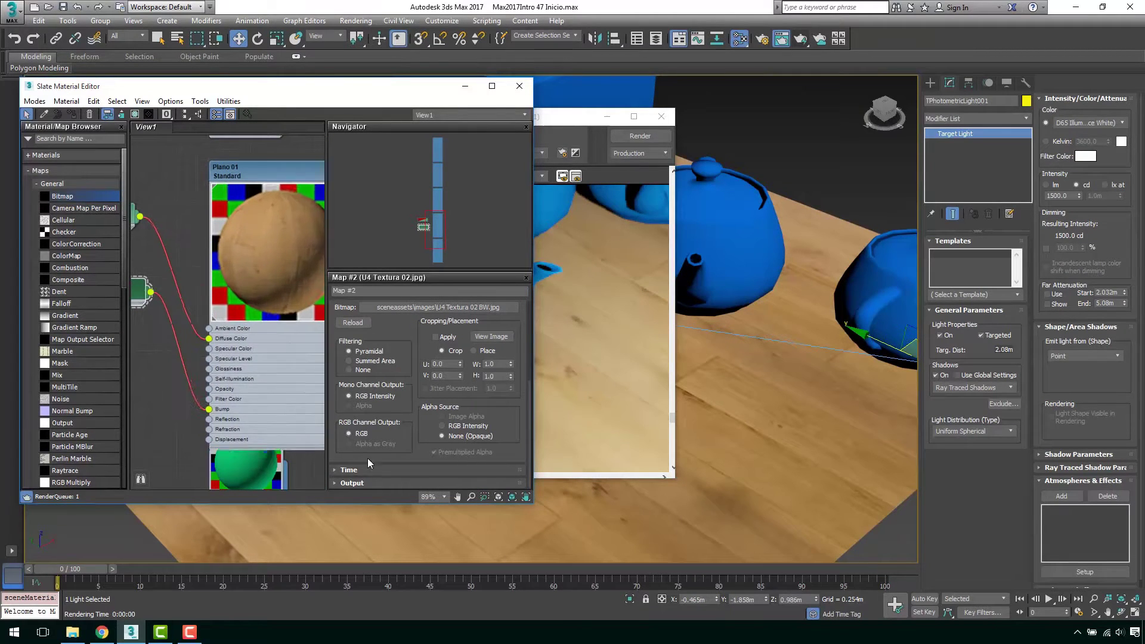
middle_drag(262, 294, 214, 269)
scroll(224, 266, up, 2)
scroll(224, 266, up, 2)
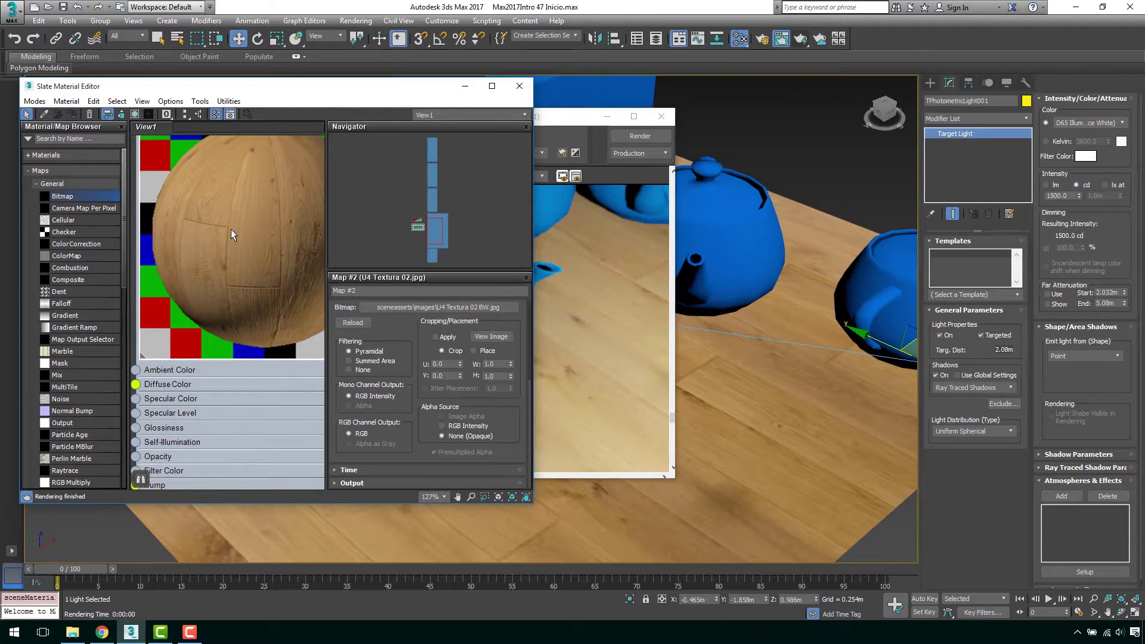
scroll(231, 234, down, 3)
scroll(228, 231, down, 2)
double_click(243, 147)
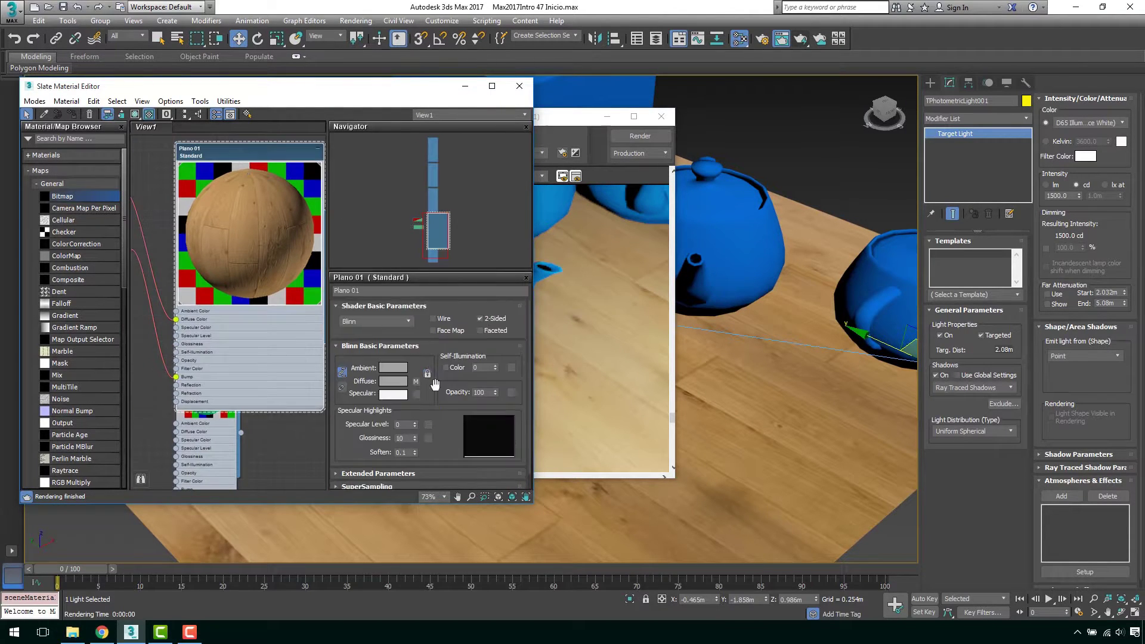
Expand Plano 01's Maps rollout and test-render the bump on the wood floor.
scroll(448, 428, down, 1)
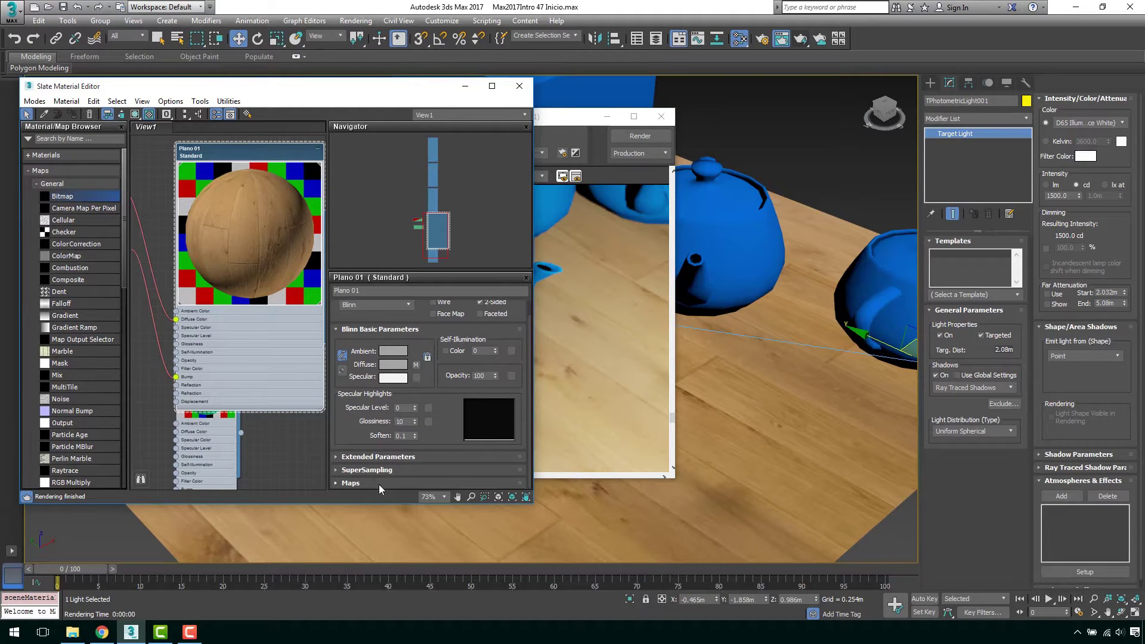
click(378, 484)
double_click(402, 363)
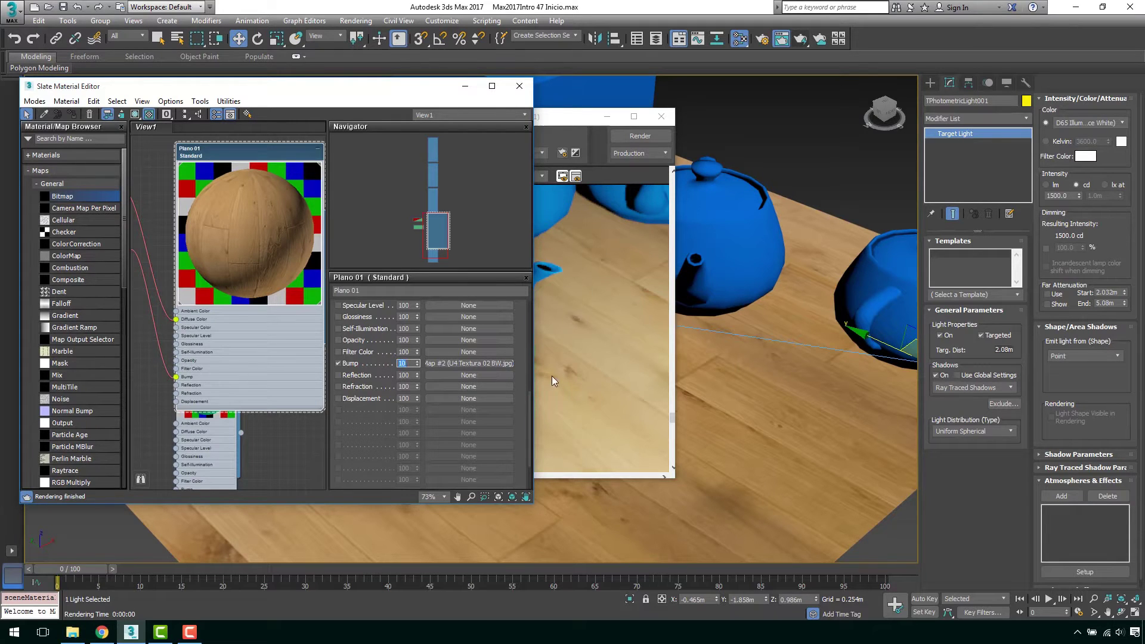
click(641, 137)
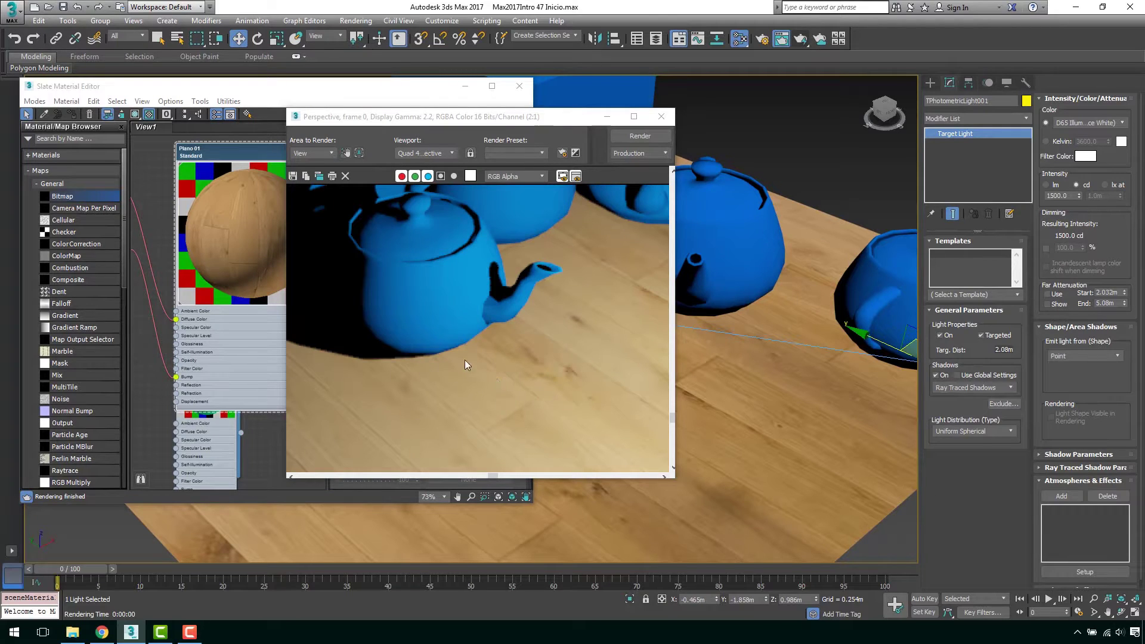
Set Plano 01's Bump amount to 80.
click(263, 228)
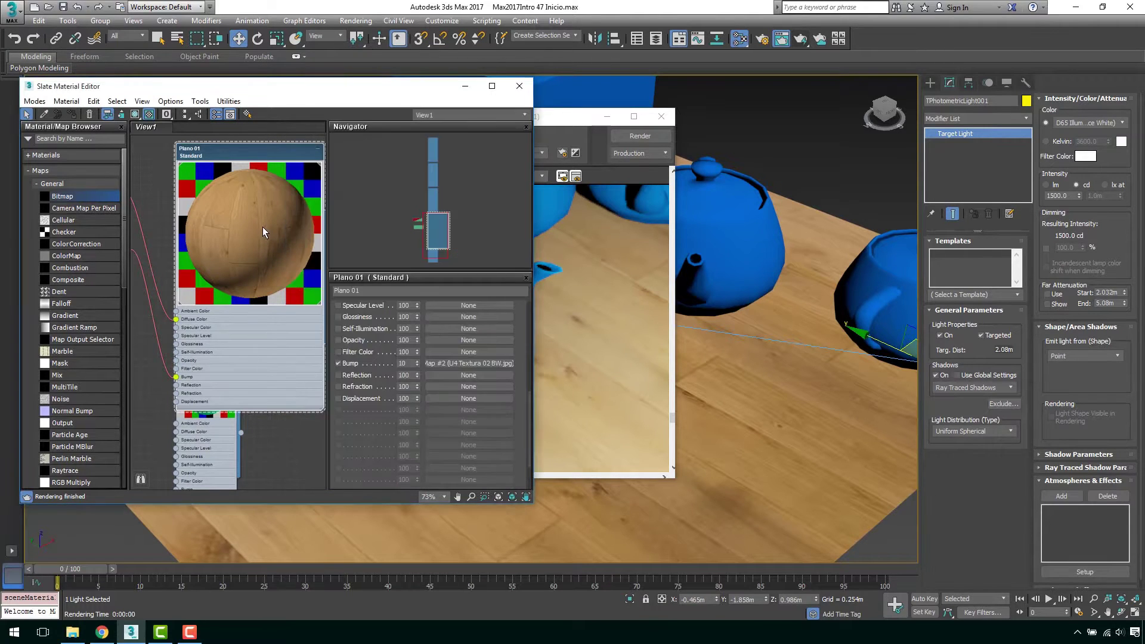
double_click(406, 363)
text(80)
key(Return)
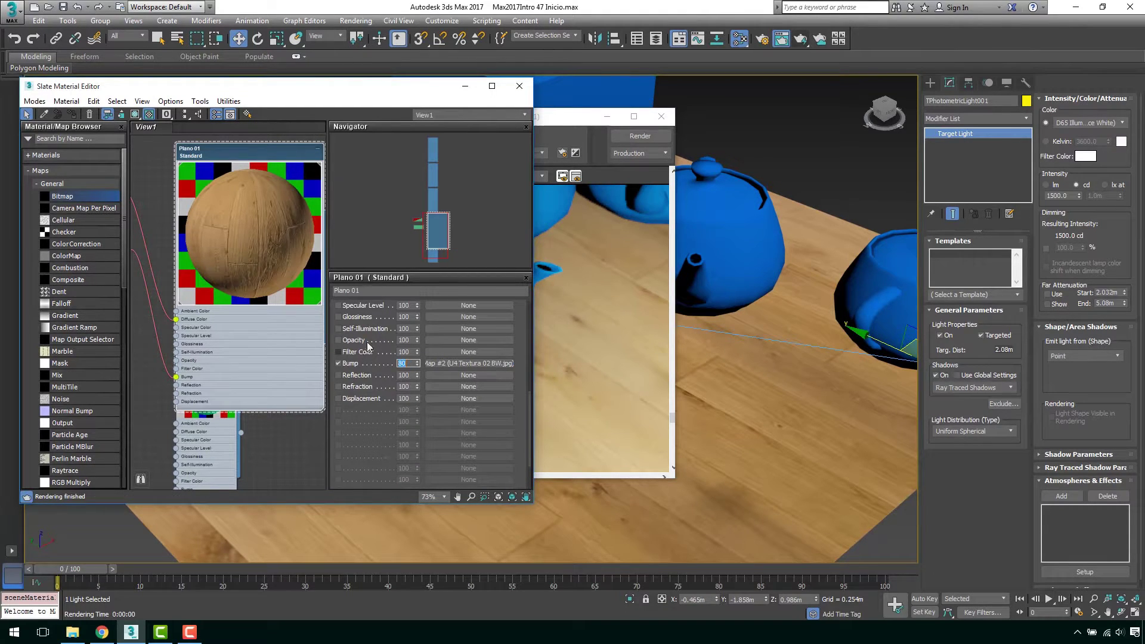
Review the render, then minimize it and pan to show the whole scene.
click(594, 143)
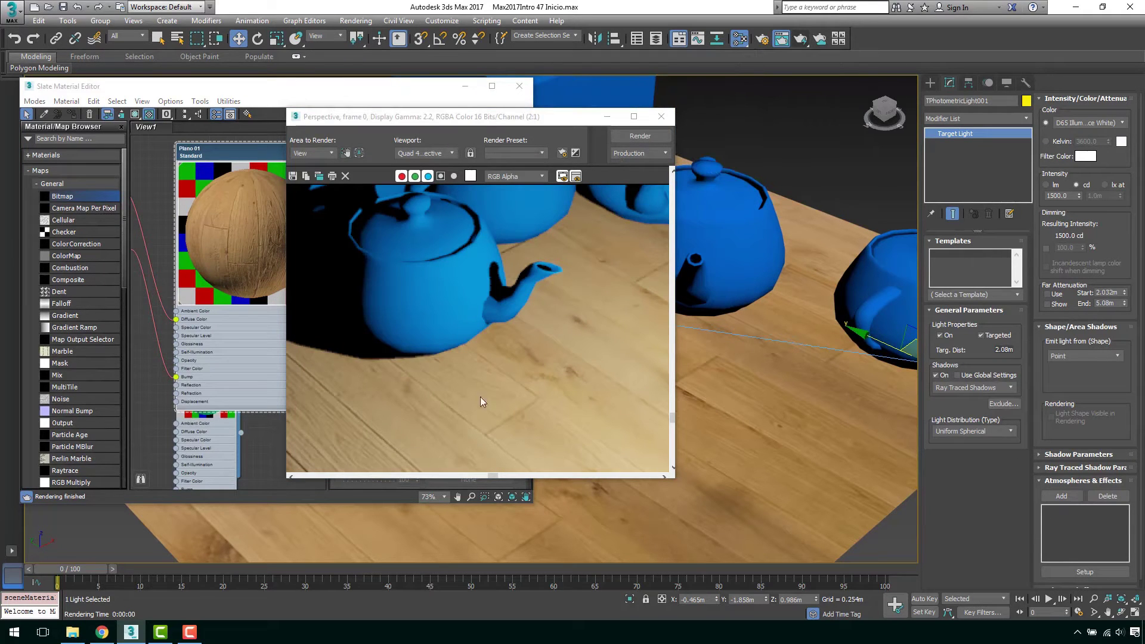
click(607, 117)
scroll(698, 239, down, 5)
middle_drag(695, 215, 696, 239)
Move the light closer above the teapots and test-render the bumpy wood floor.
scroll(696, 238, up, 3)
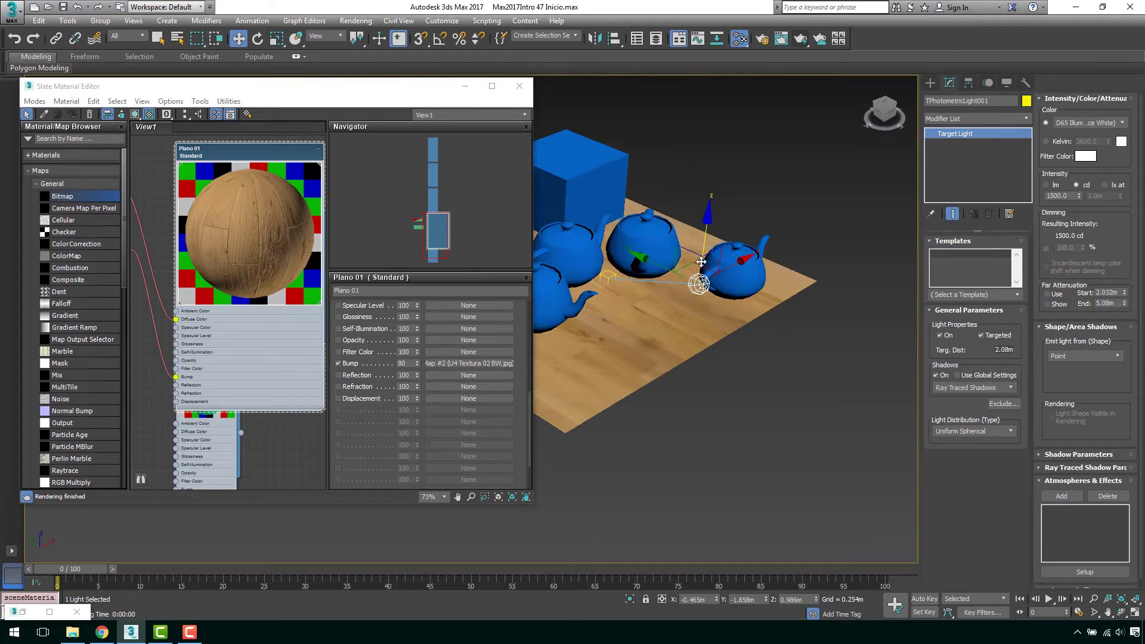
drag(696, 238, 699, 212)
scroll(699, 215, up, 3)
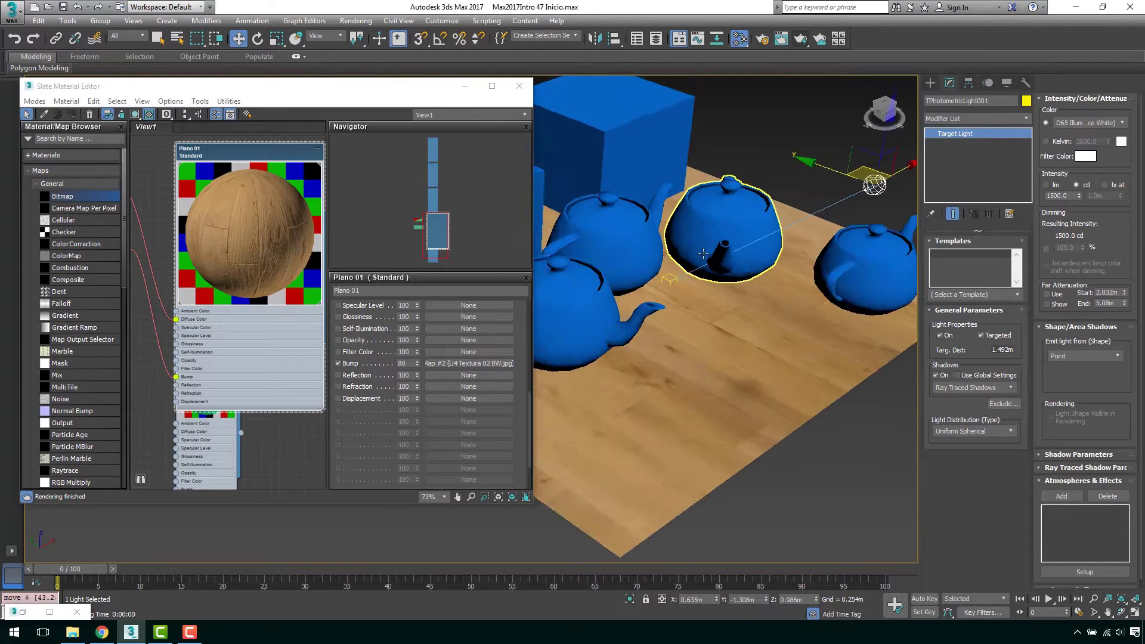
scroll(691, 239, up, 3)
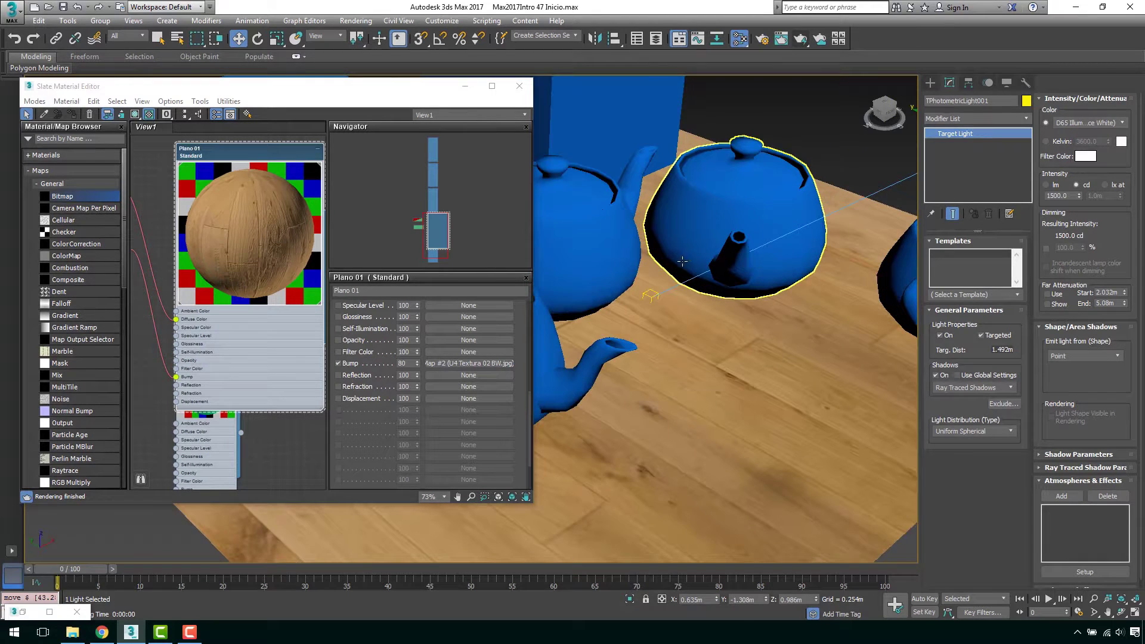
click(800, 39)
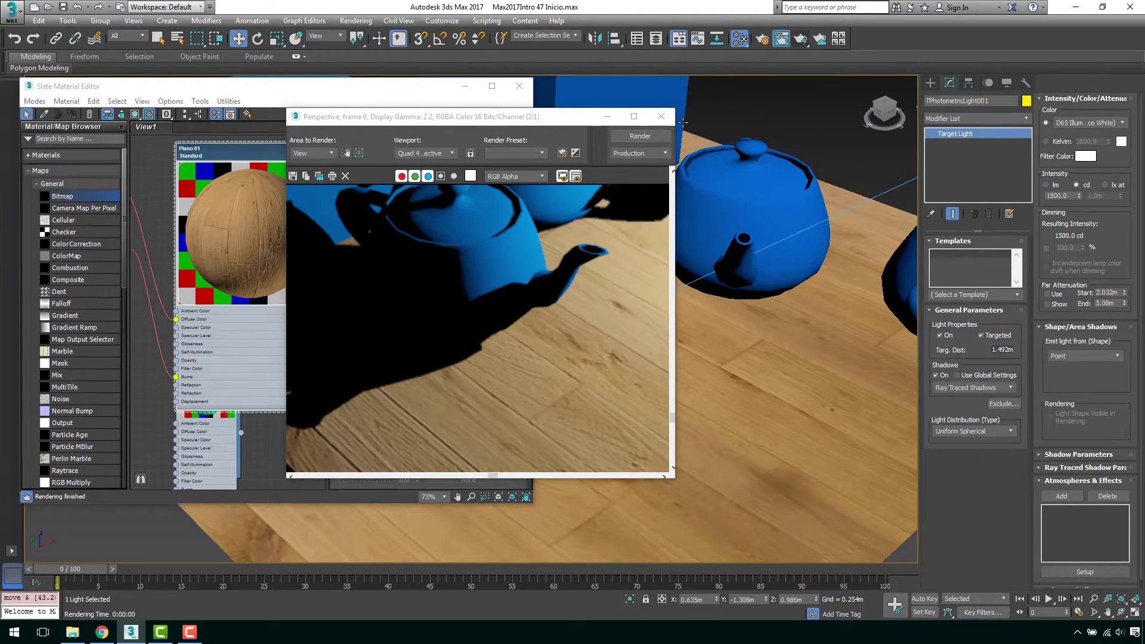
click(661, 117)
Resize and zoom in on the Plano 01 node in the Slate view.
scroll(249, 237, down, 1)
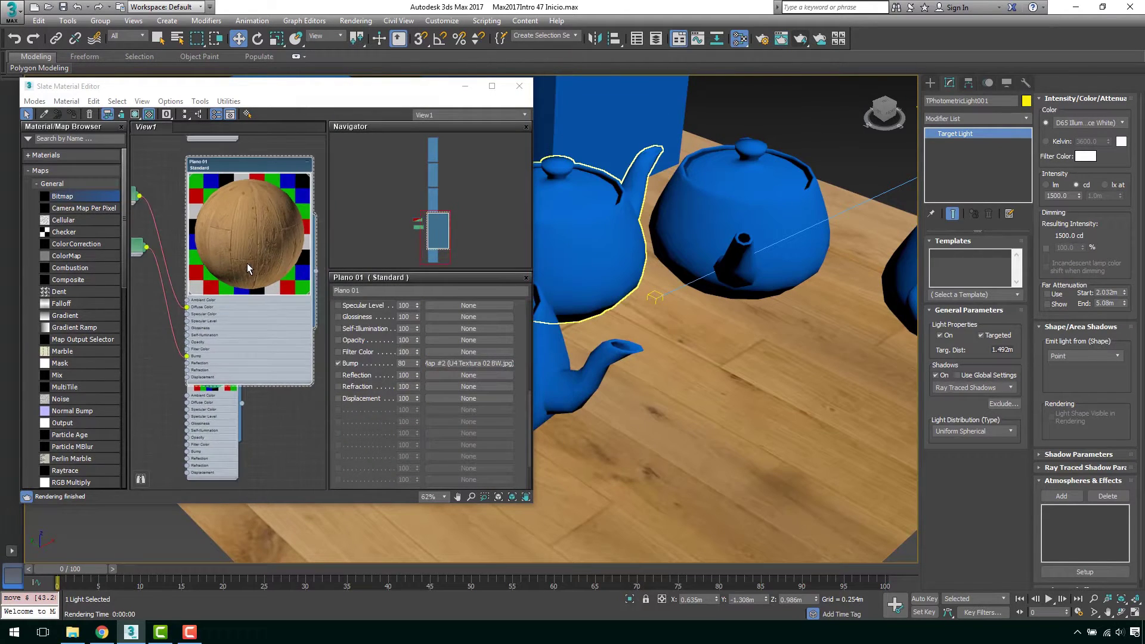
scroll(256, 269, down, 1)
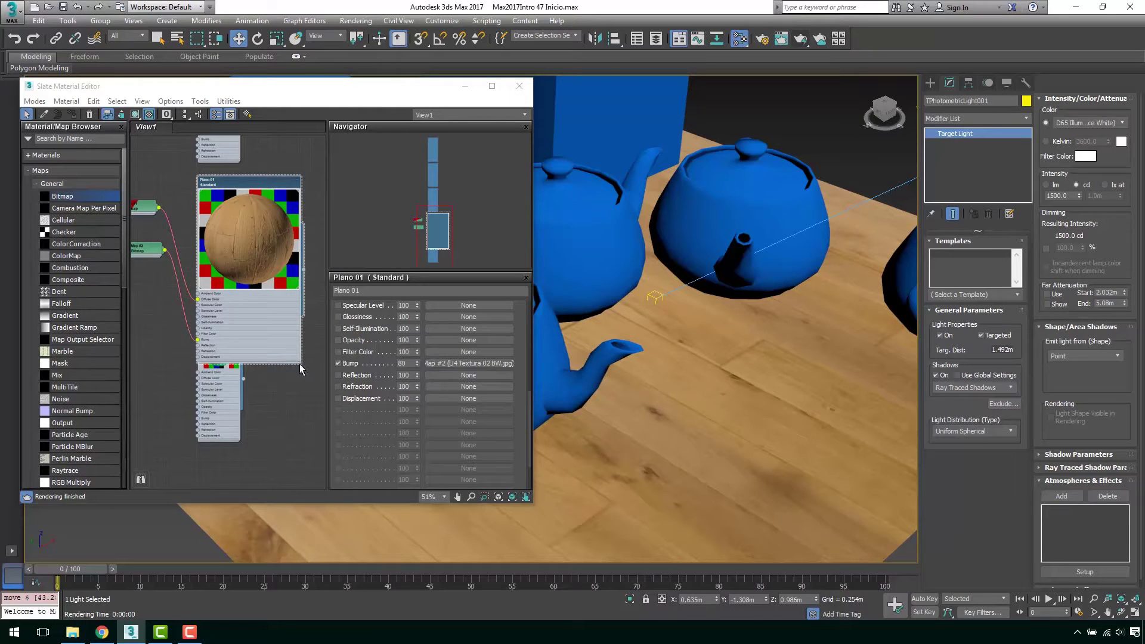
drag(299, 364, 239, 280)
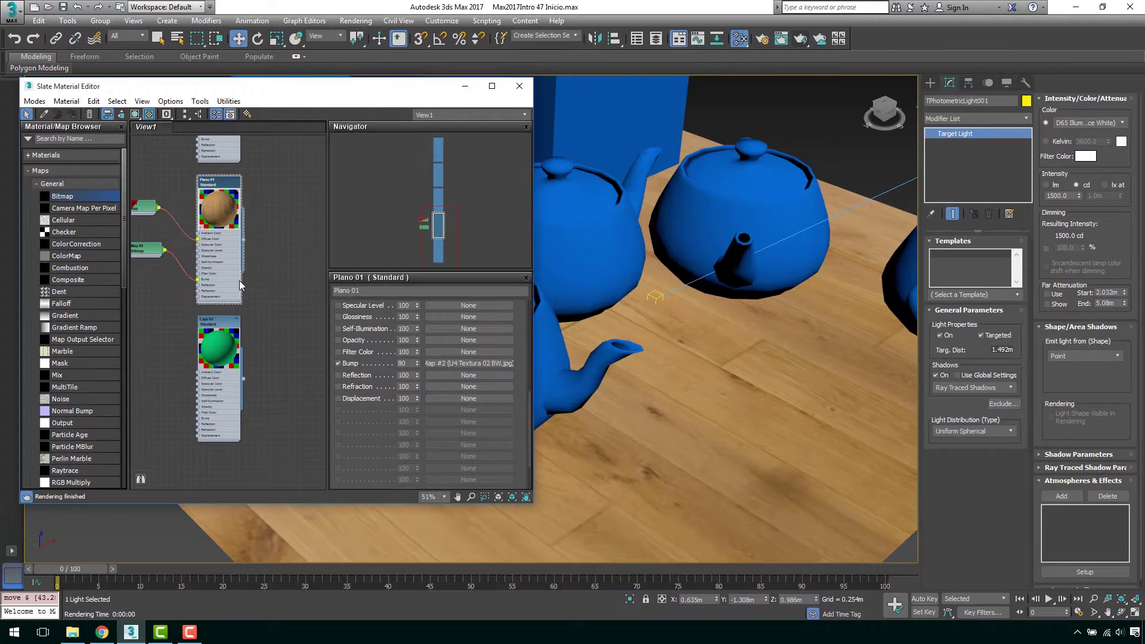
scroll(238, 281, up, 2)
scroll(246, 210, up, 3)
scroll(229, 234, up, 3)
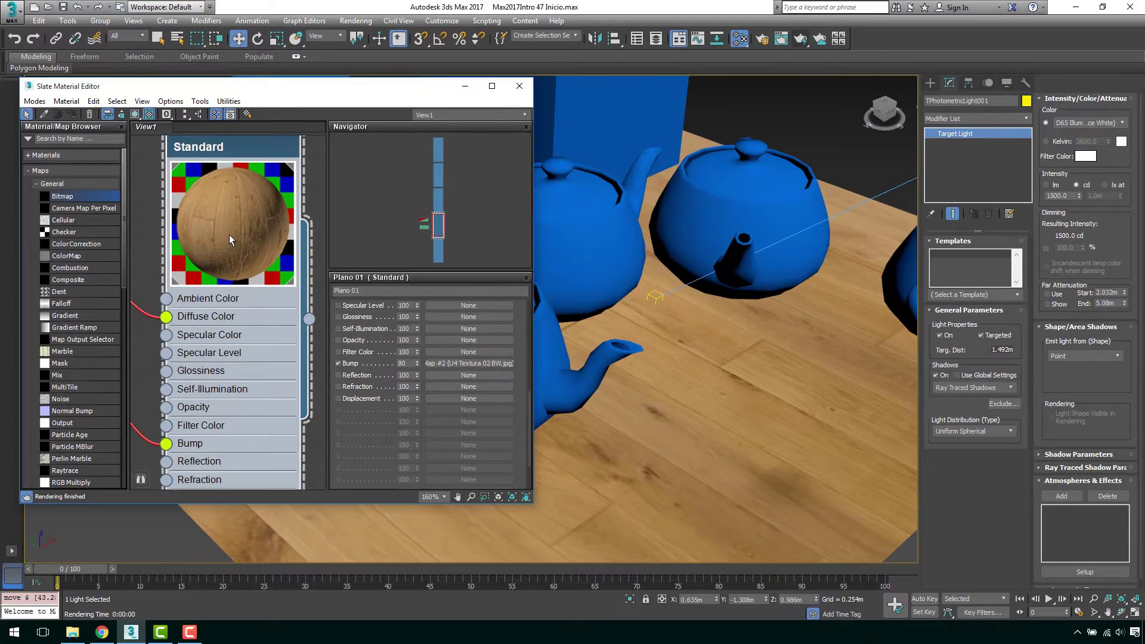
scroll(229, 235, up, 1)
Give Plano 01 Specular Level 33, Glossiness 47 and Soften 0.38, then render the shinier floor.
scroll(528, 389, up, 1)
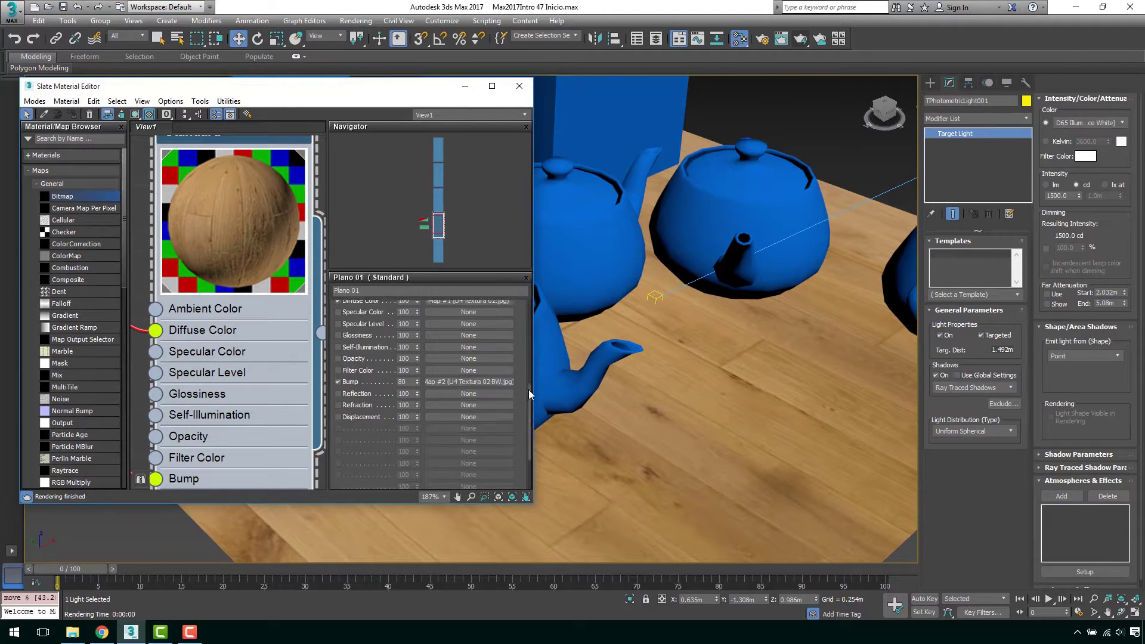
drag(529, 389, 529, 316)
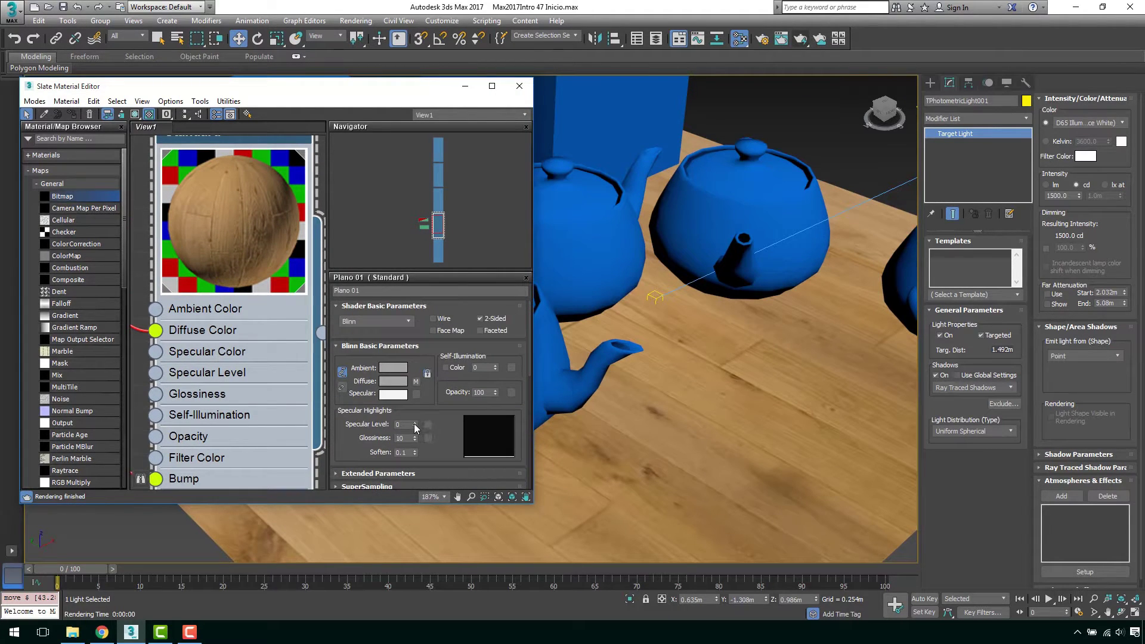
drag(415, 425, 414, 405)
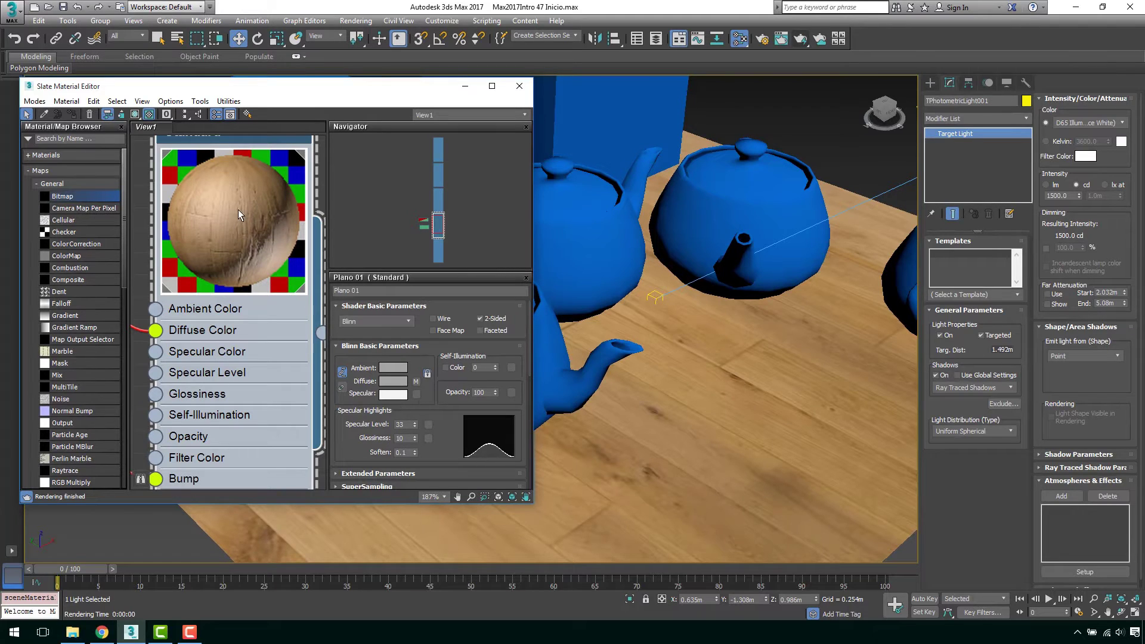
drag(415, 440, 411, 417)
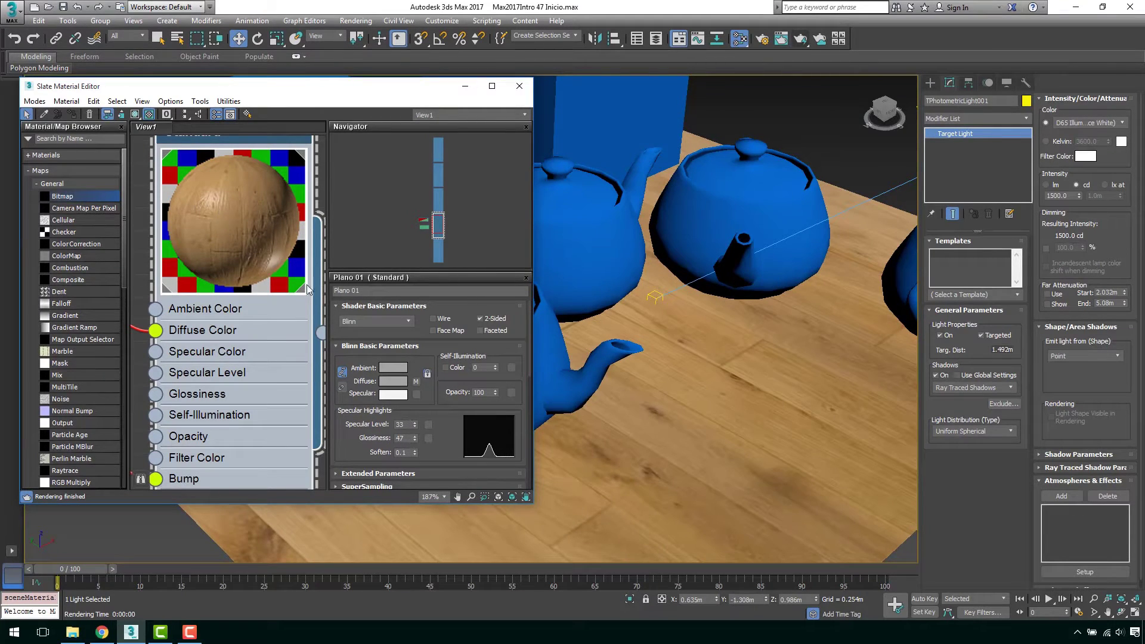
drag(416, 457, 411, 444)
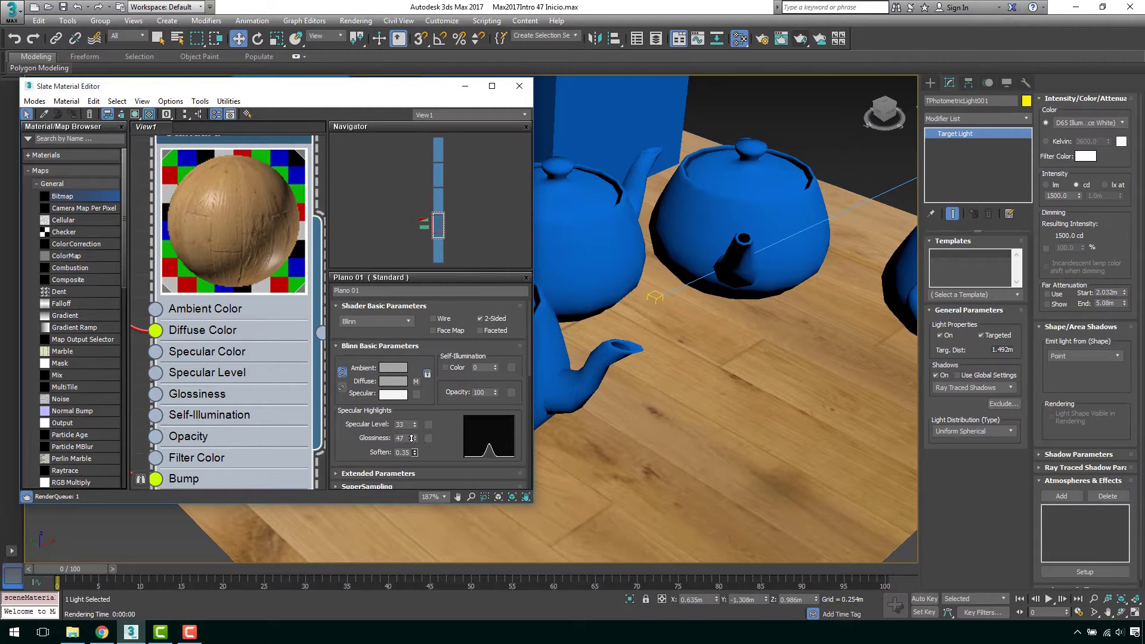
middle_drag(726, 226, 736, 182)
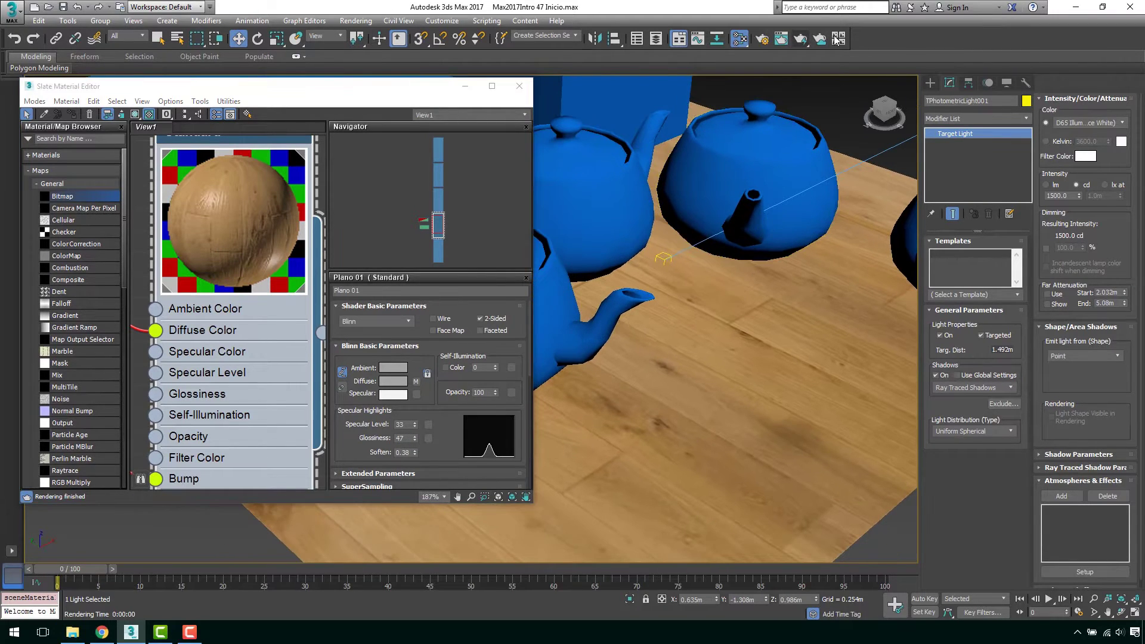
click(802, 41)
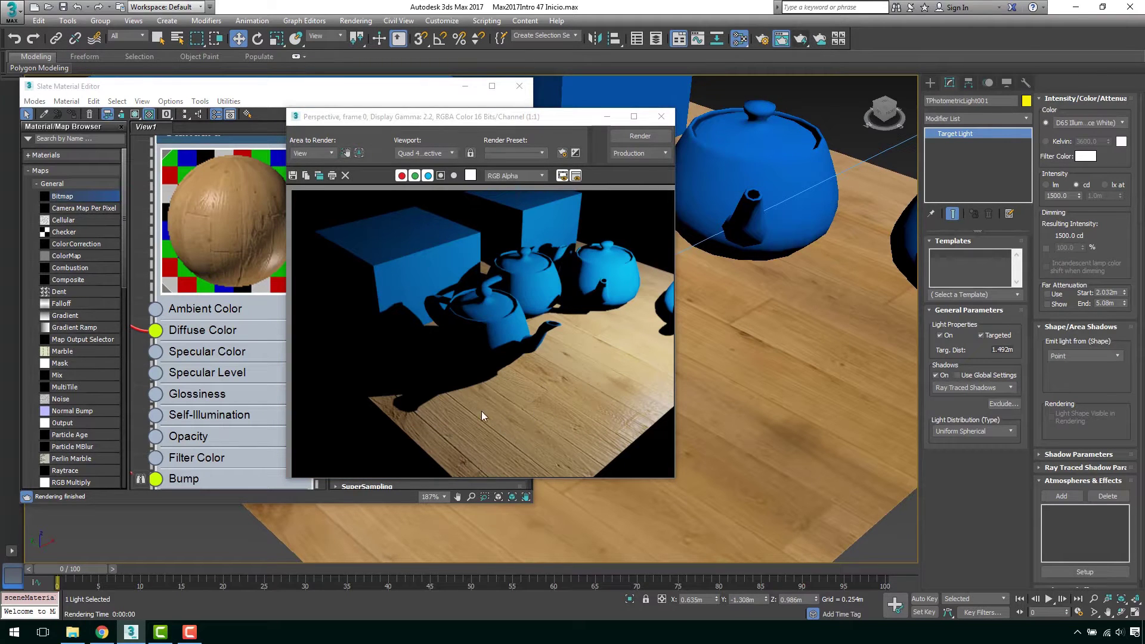
Close the wood-floor render and pan and zoom the Perspective view back onto the teapots.
click(661, 116)
middle_drag(811, 191, 806, 224)
scroll(806, 224, down, 5)
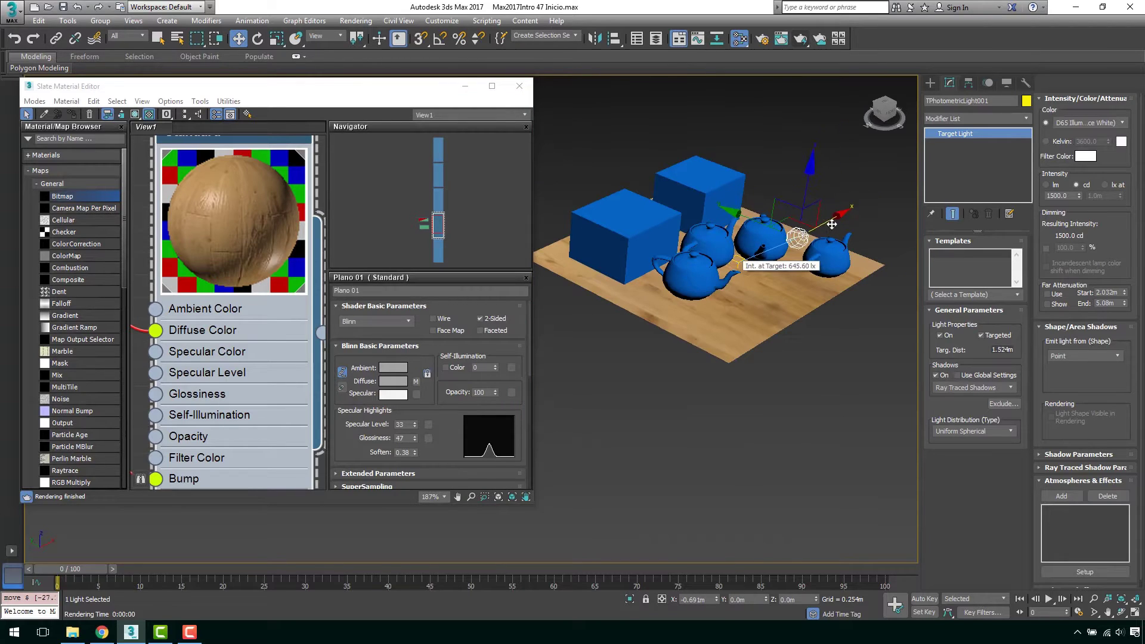
scroll(751, 249, up, 5)
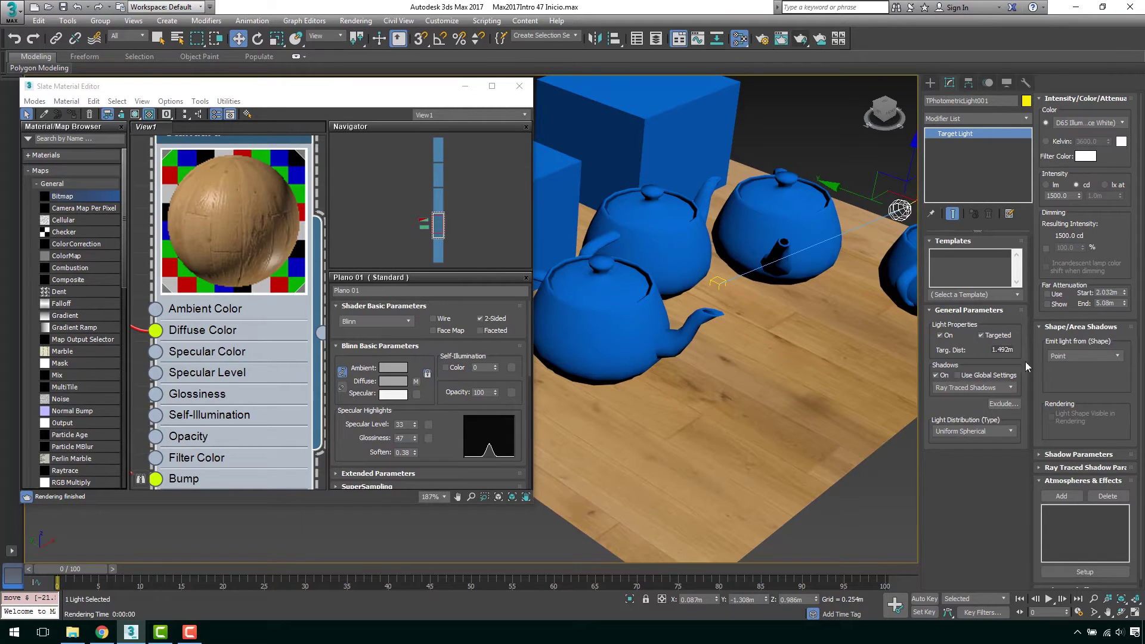
Set the light's shadow density to 0.3 and render a test frame.
click(1079, 455)
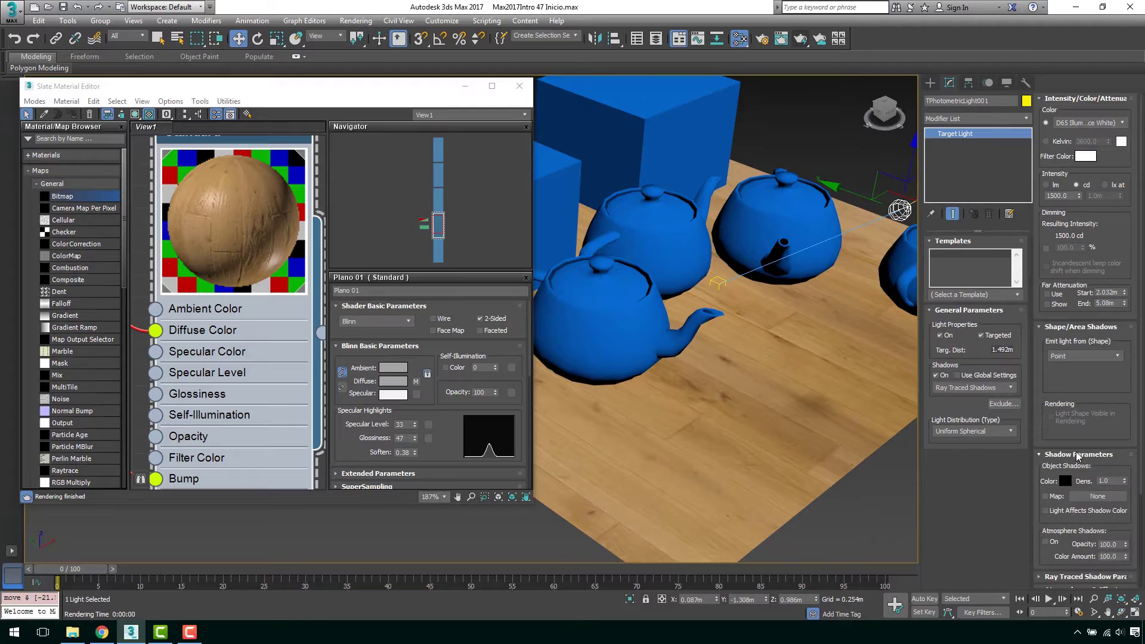
double_click(1116, 481)
text(0.3)
key(Return)
middle_drag(656, 238, 647, 221)
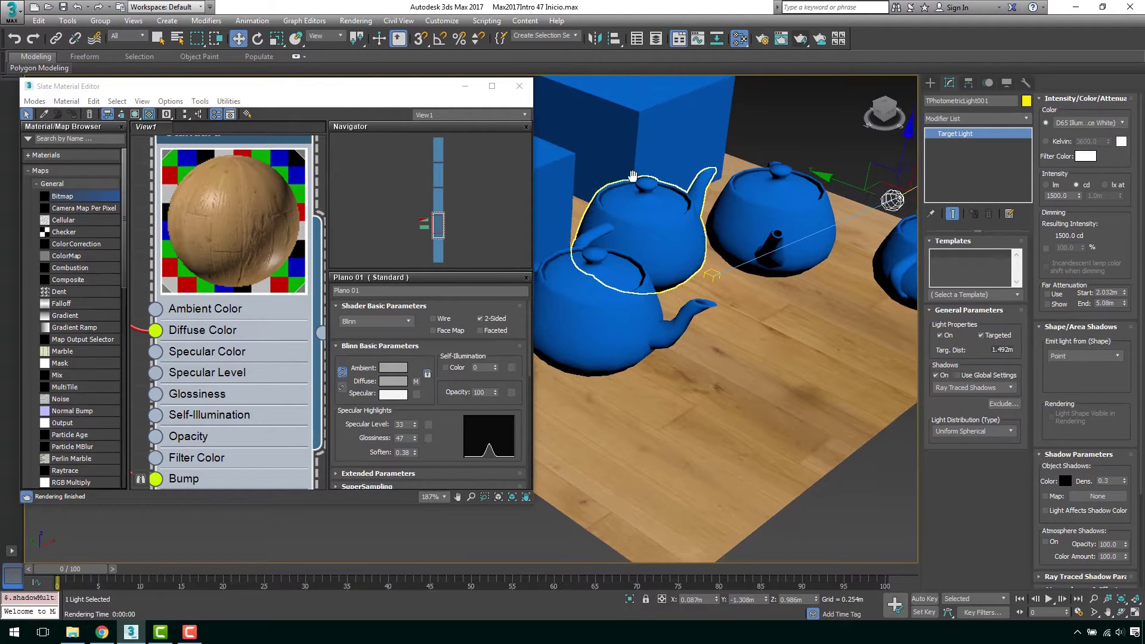
click(800, 40)
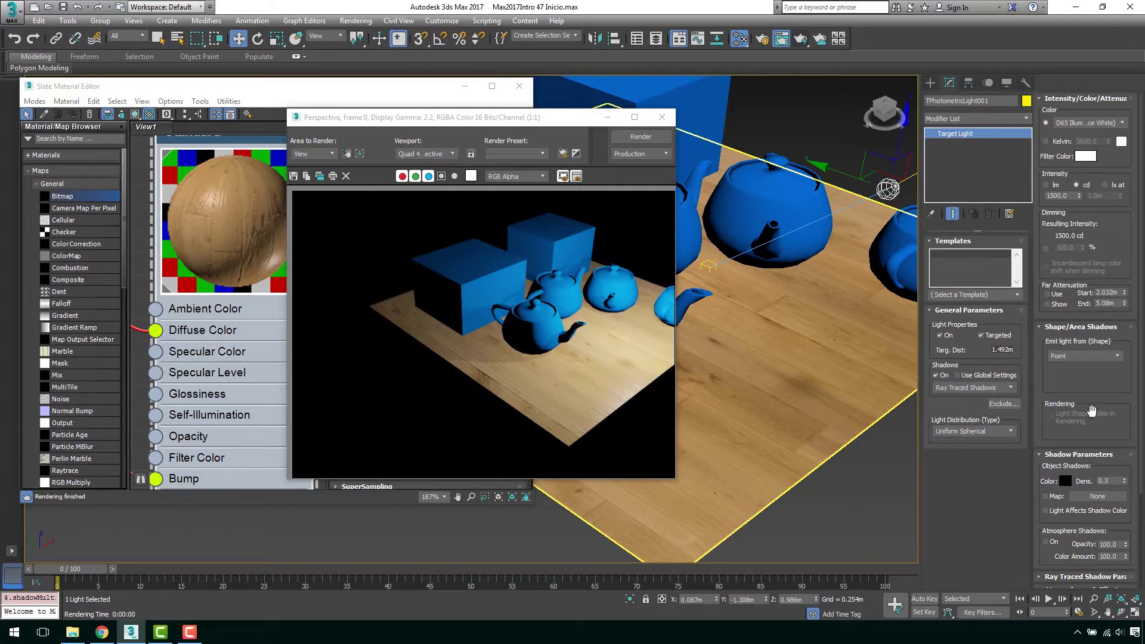
Change the shadow density to 0.6, re-render, and close the rendered image.
double_click(1111, 481)
text(0.6)
click(633, 141)
scroll(499, 322, up, 2)
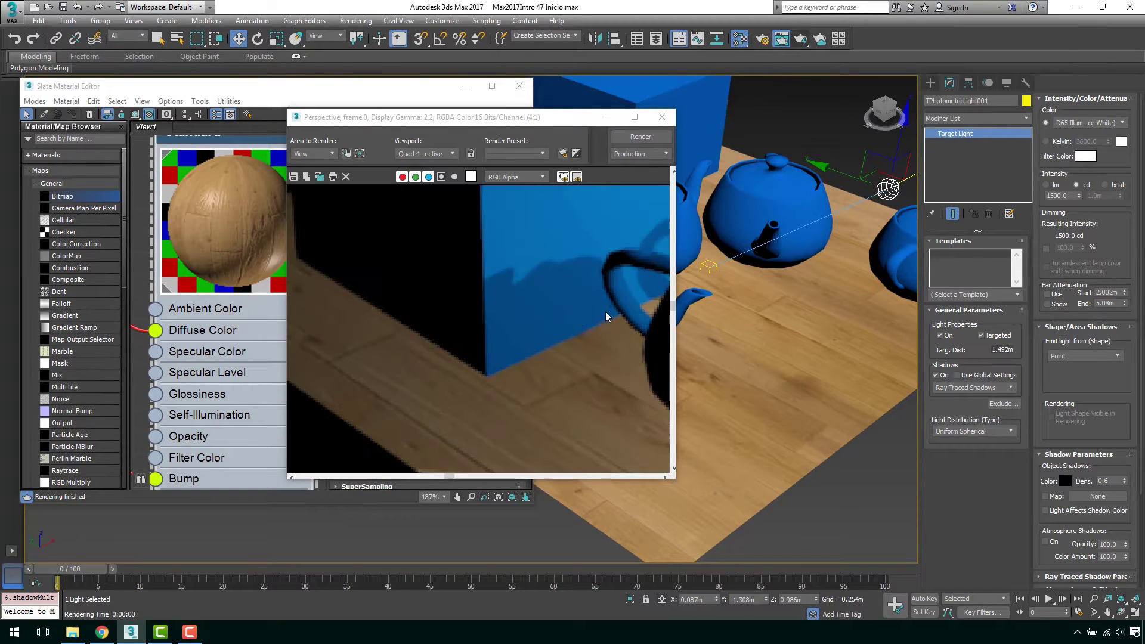
scroll(460, 294, down, 1)
scroll(537, 306, down, 1)
scroll(531, 280, down, 1)
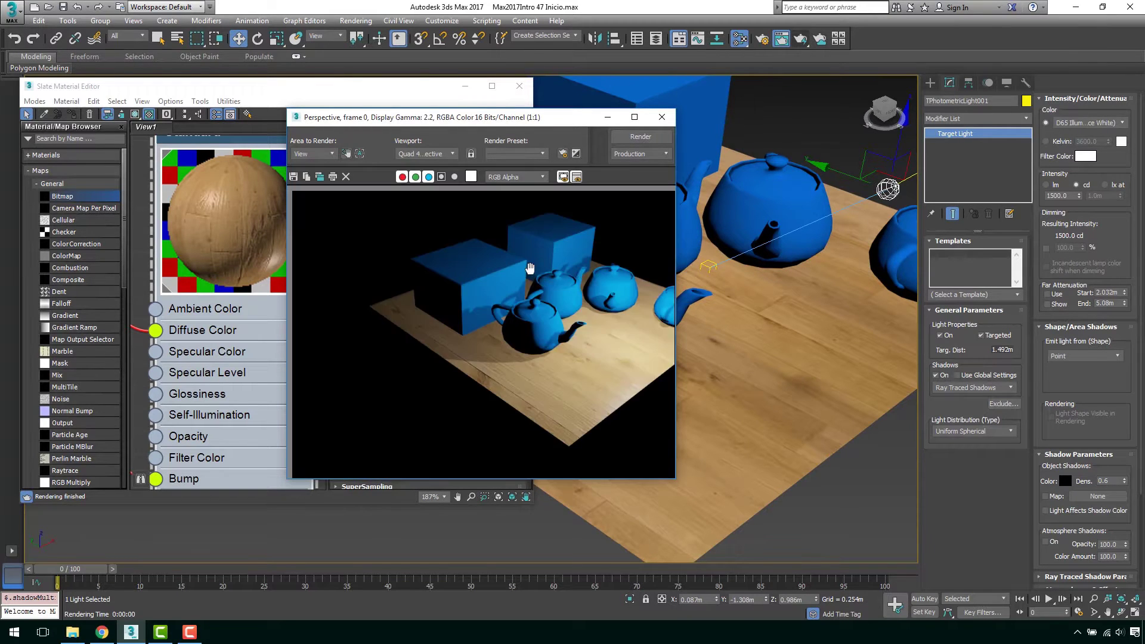
scroll(529, 268, up, 1)
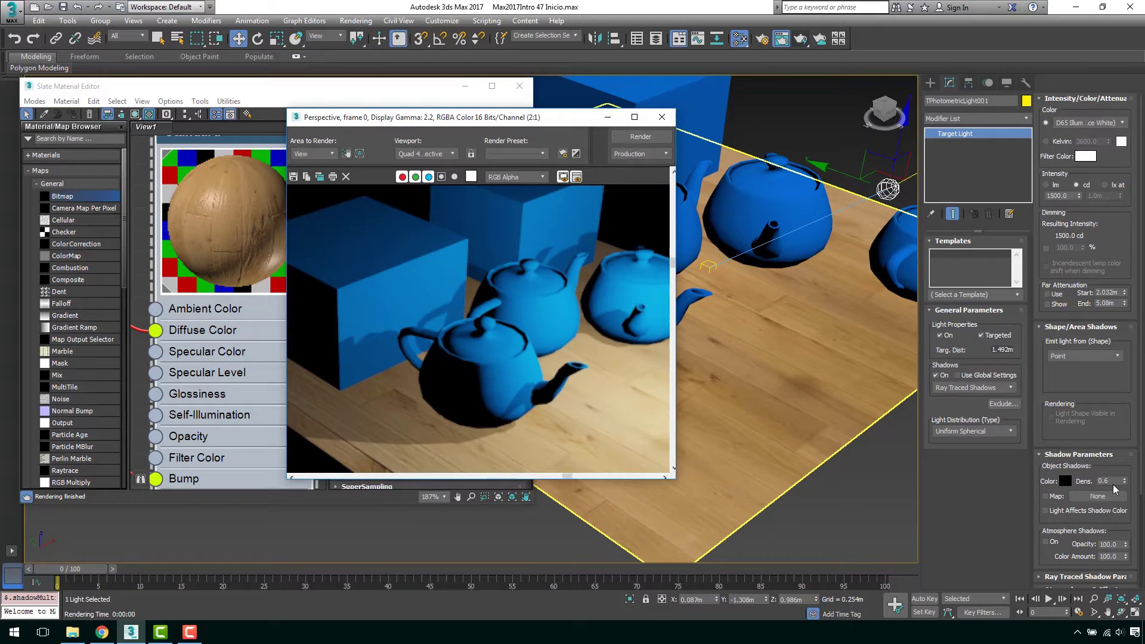
click(662, 117)
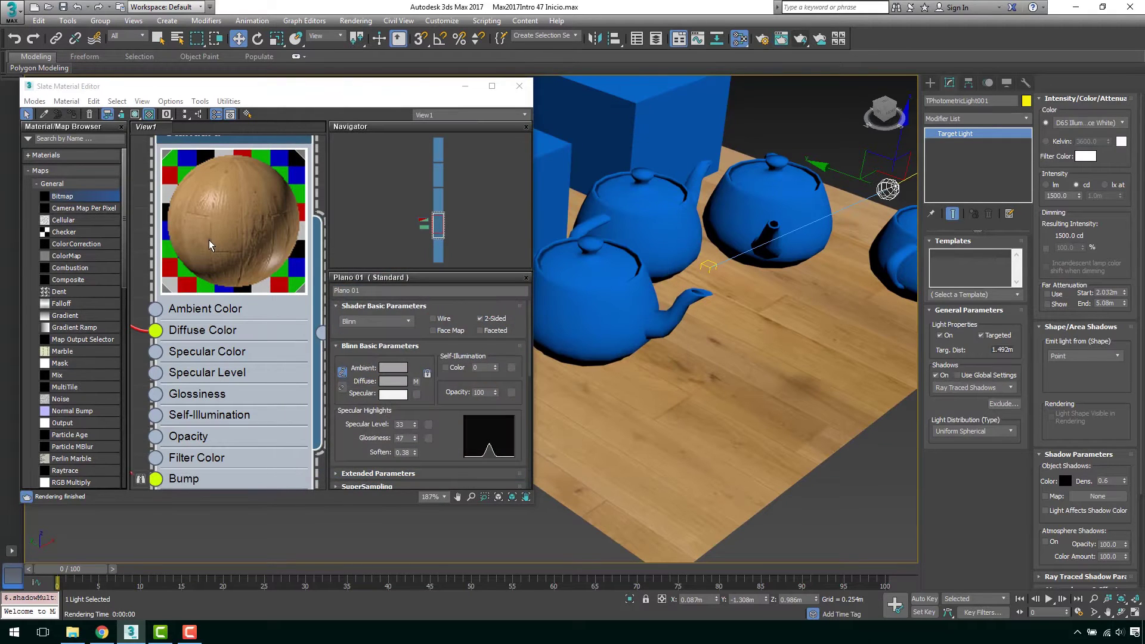
Apply the Plano 01 wood material to the front box beside the teapots.
scroll(211, 245, down, 1)
scroll(221, 249, down, 1)
scroll(226, 259, down, 2)
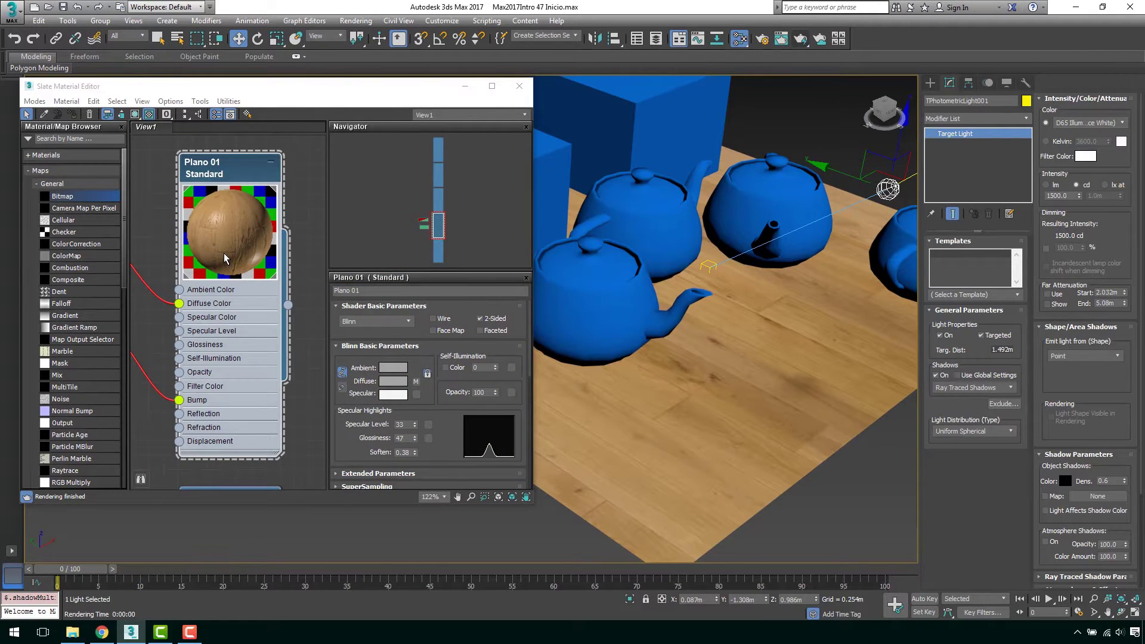
scroll(225, 258, down, 1)
scroll(225, 258, down, 1)
mouse_move(179, 233)
middle_down()
mouse_move(252, 257)
mouse_move(227, 257)
middle_up()
scroll(752, 314, up, 2)
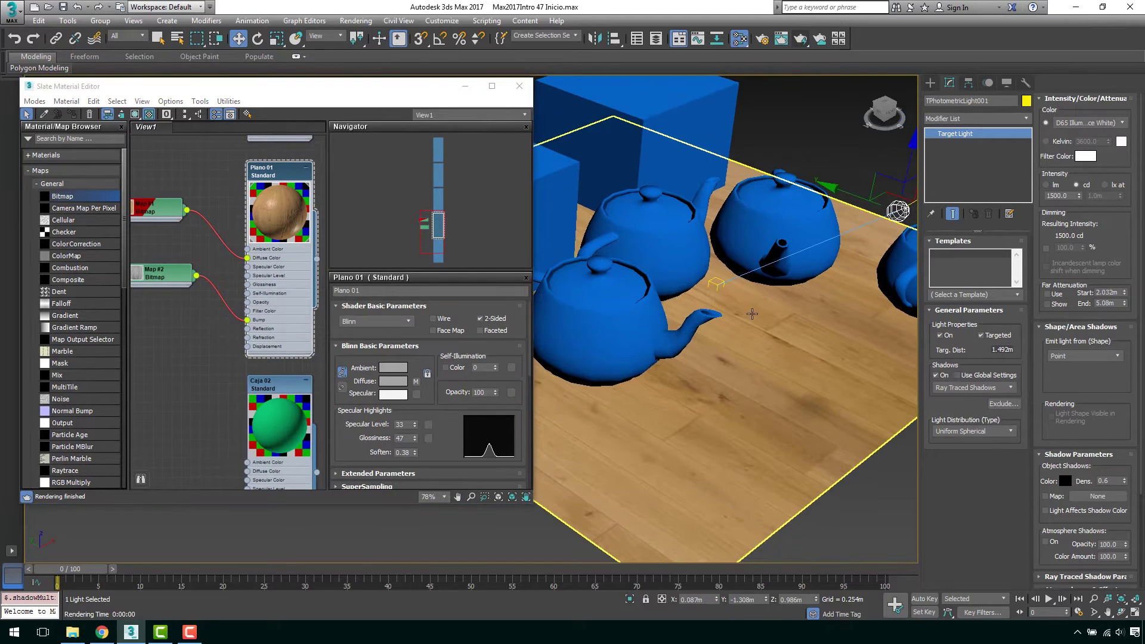
scroll(705, 300, down, 3)
scroll(732, 315, up, 4)
click(733, 316)
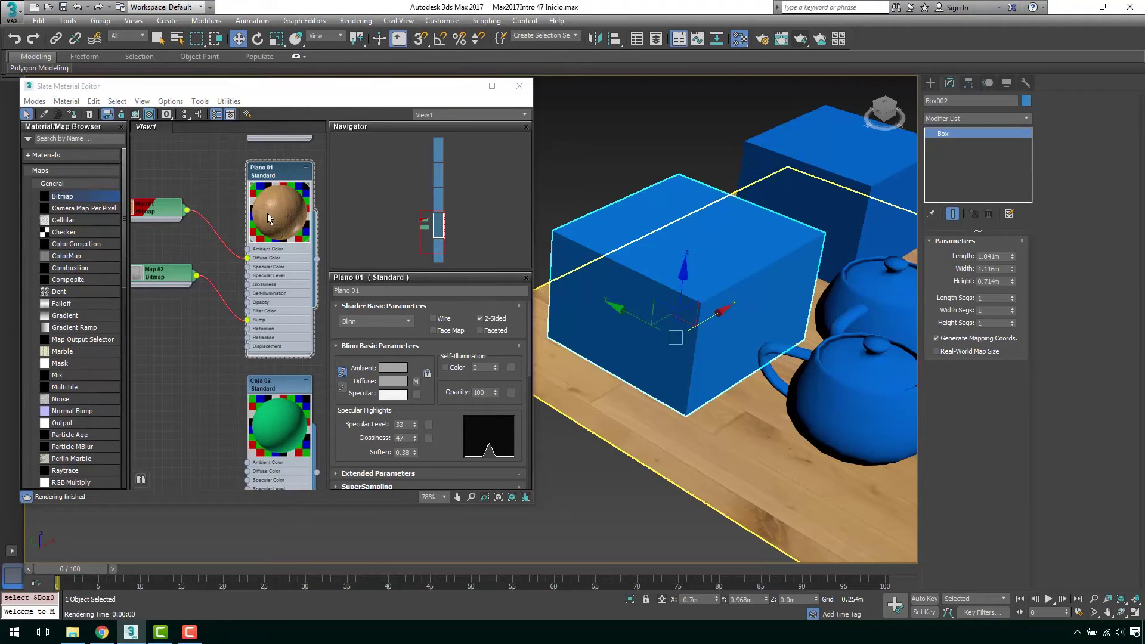
middle_drag(319, 264, 283, 269)
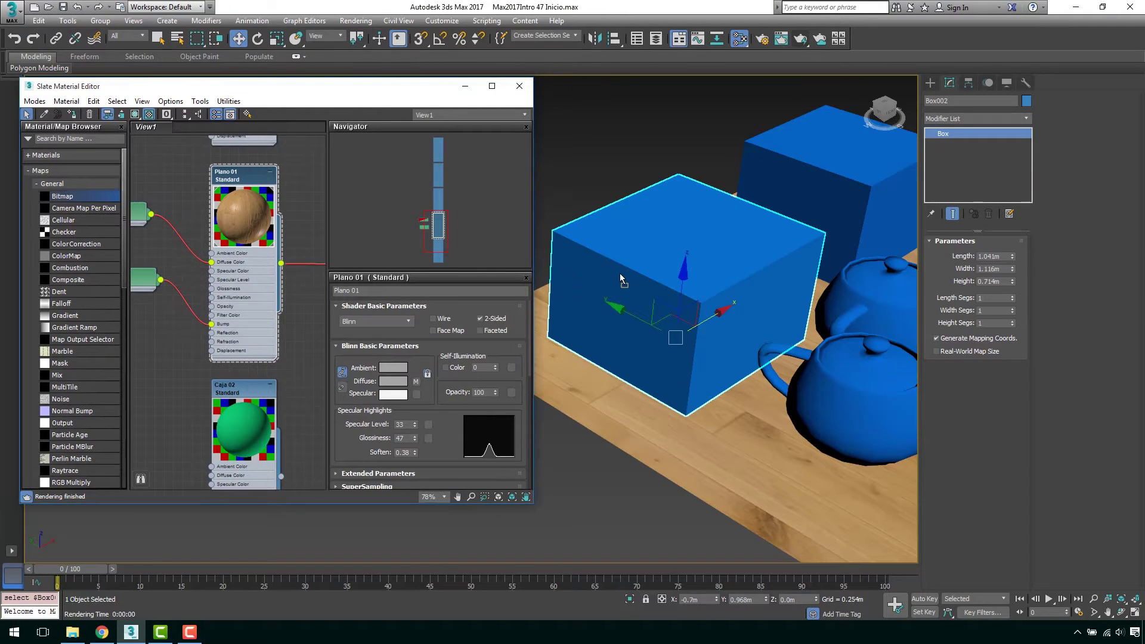
drag(282, 263, 625, 280)
Select the floor plane and bring the Caja 02 material node into view.
scroll(747, 295, up, 3)
click(762, 367)
scroll(762, 367, down, 3)
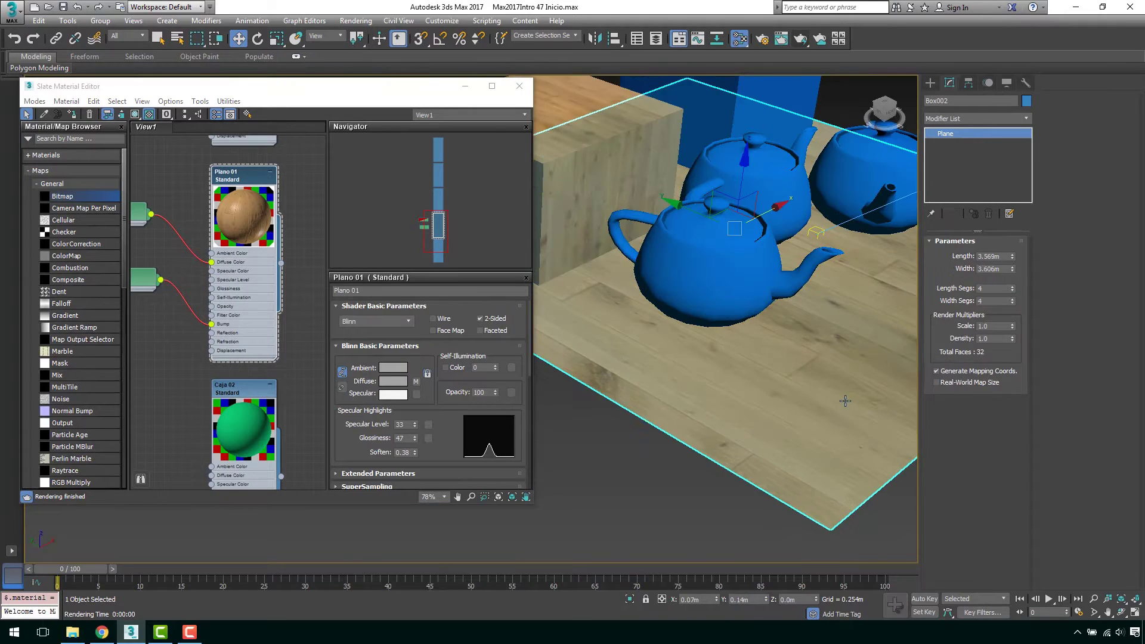
scroll(762, 367, up, 3)
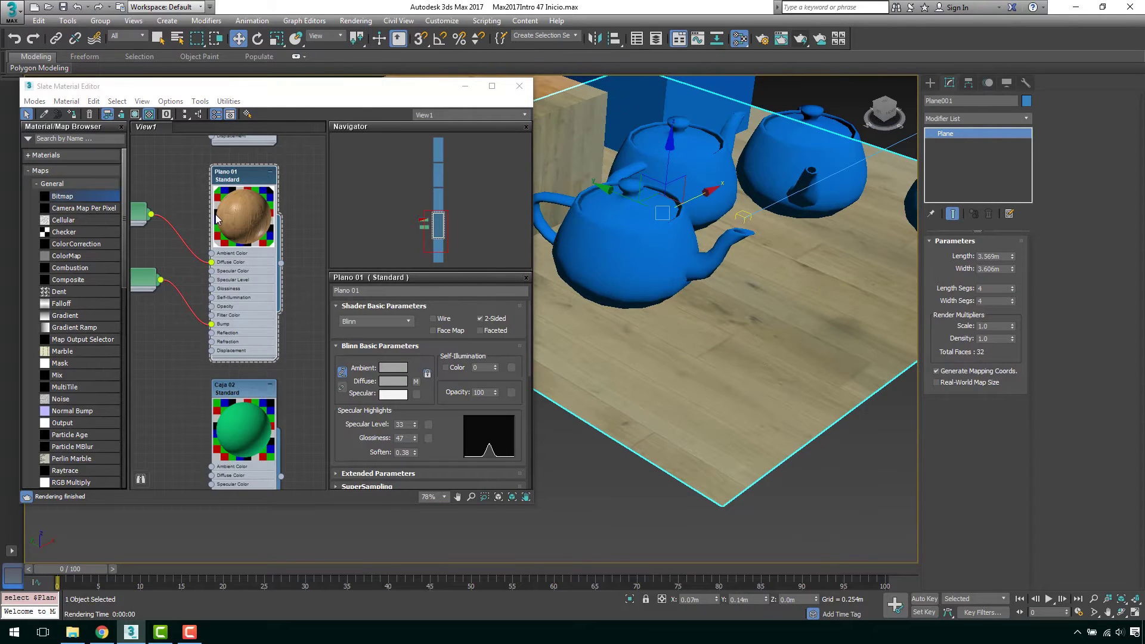
scroll(217, 261, down, 2)
mouse_move(248, 399)
middle_down()
mouse_move(230, 262)
mouse_move(222, 276)
middle_up()
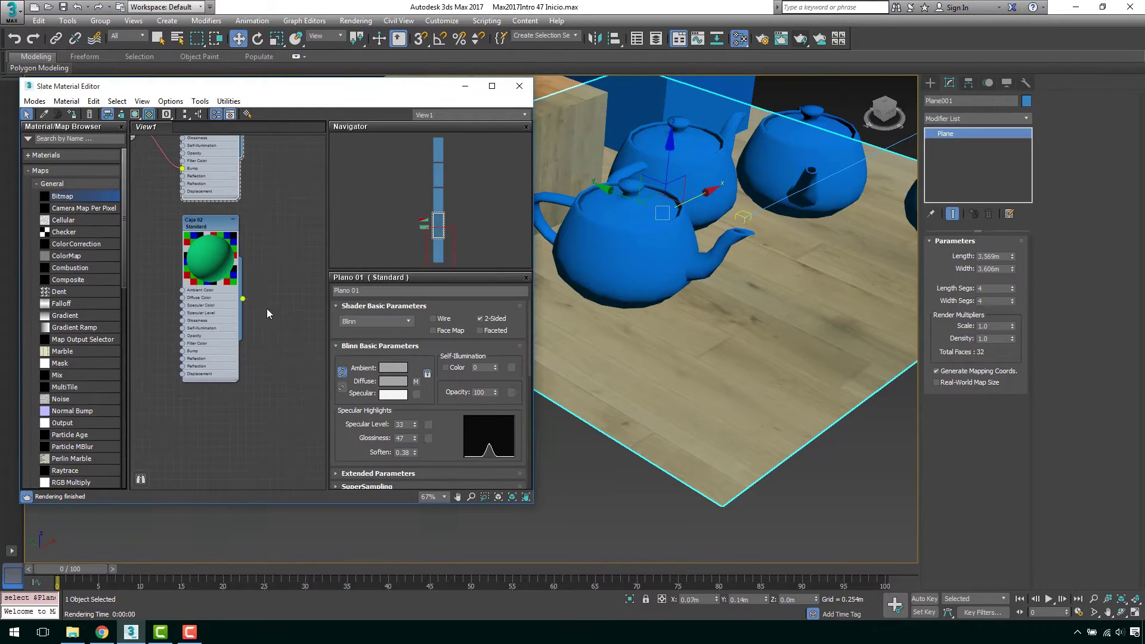
Assign the Caja 02 material to the floor plane.
drag(242, 298, 656, 393)
click(625, 489)
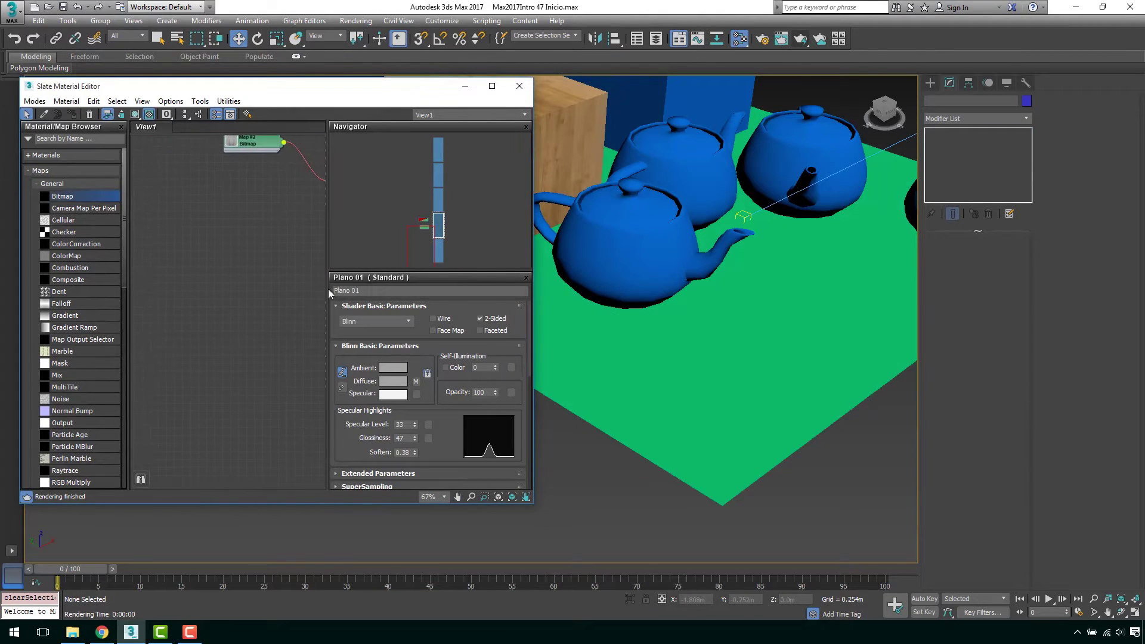
middle_drag(188, 282, 256, 277)
scroll(256, 277, up, 2)
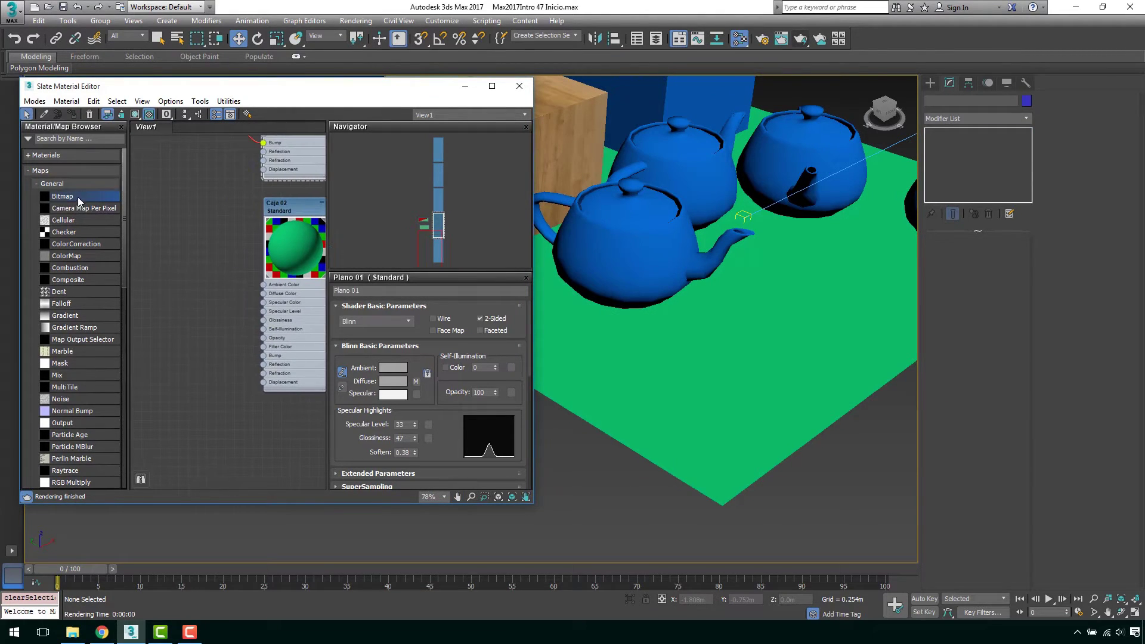
Load U4 Textura 01 into a new bitmap on Caja 02's Diffuse Color, shown in the viewport.
drag(174, 248, 174, 249)
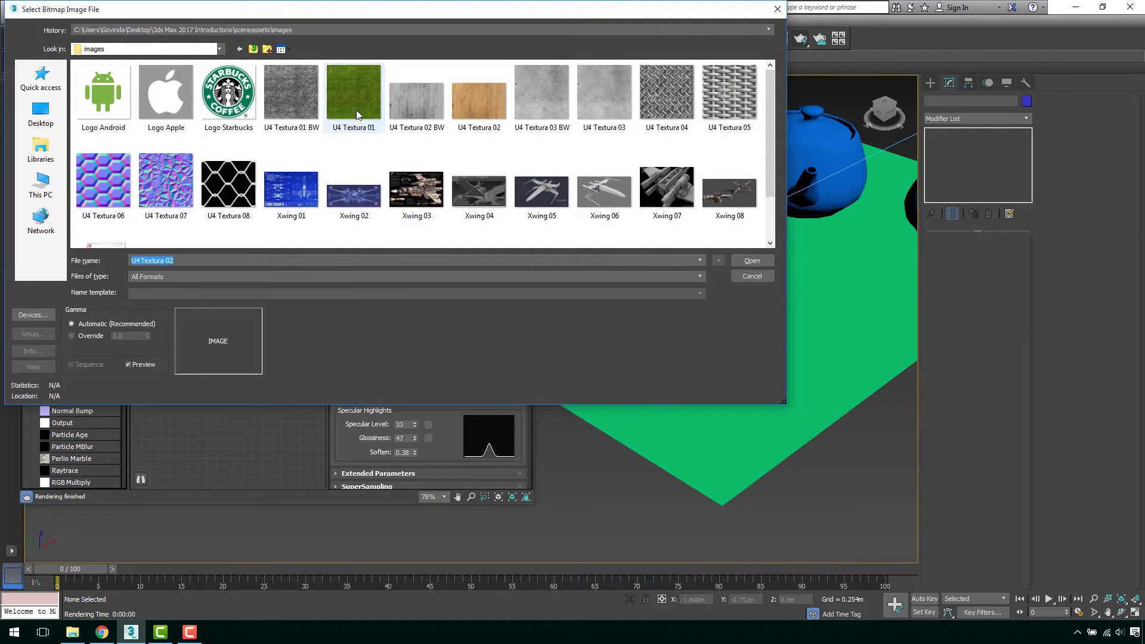
click(346, 101)
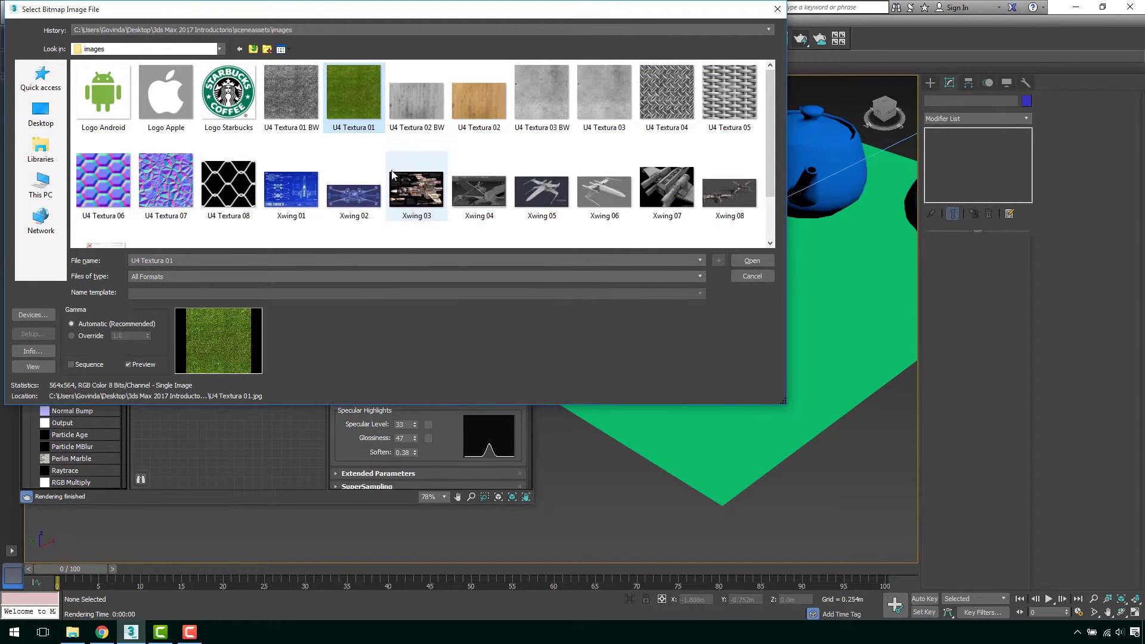
click(740, 261)
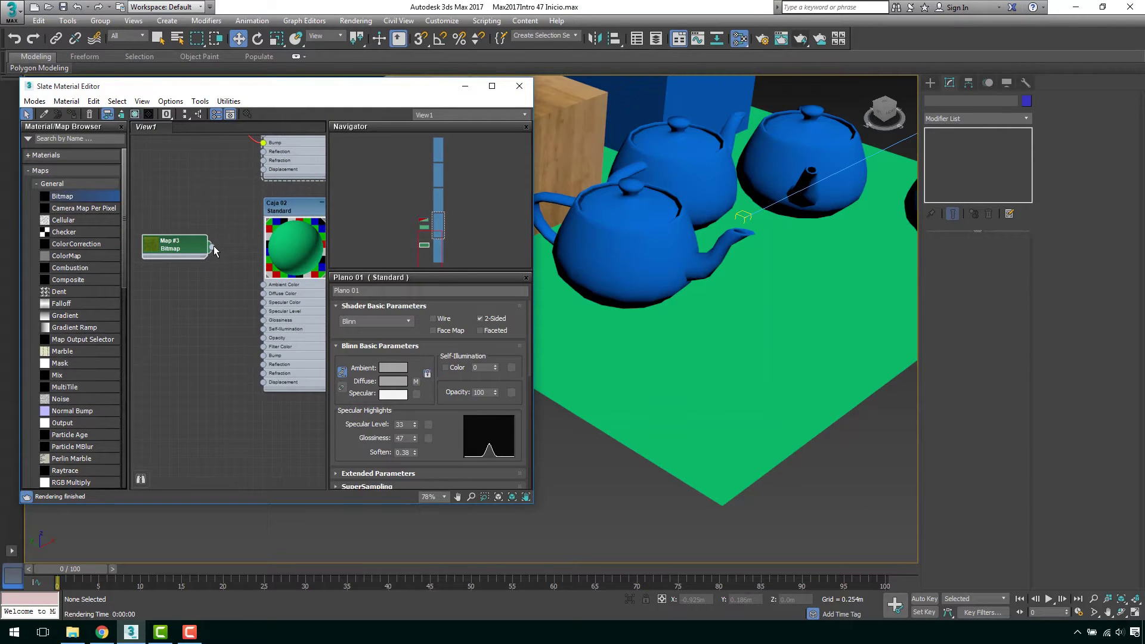
drag(211, 247, 260, 292)
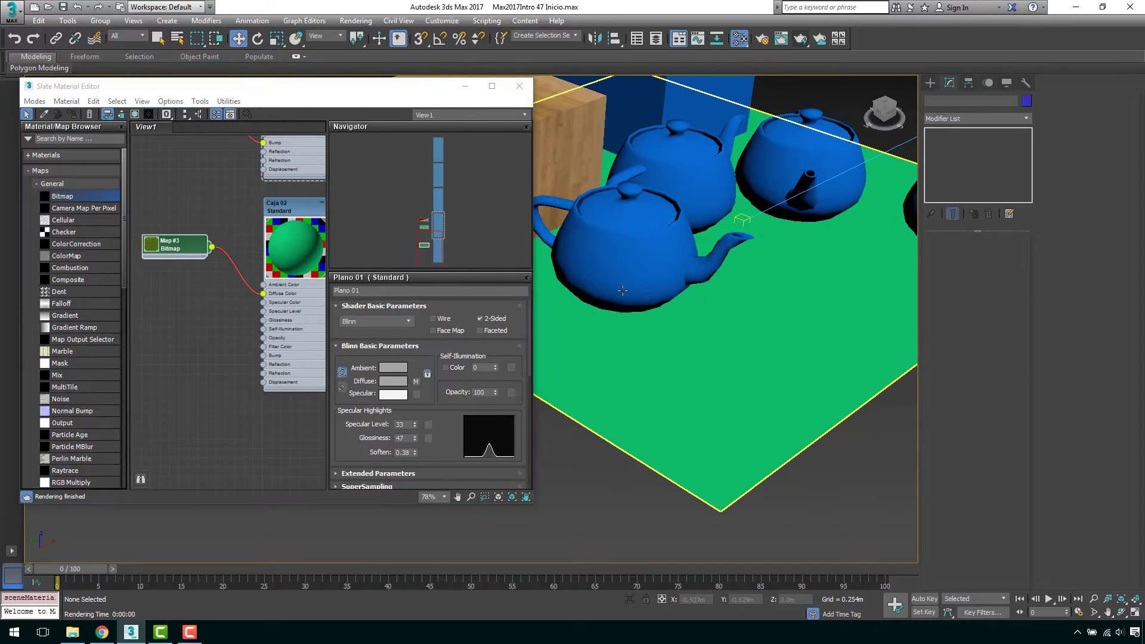
click(135, 114)
middle_drag(698, 332, 722, 356)
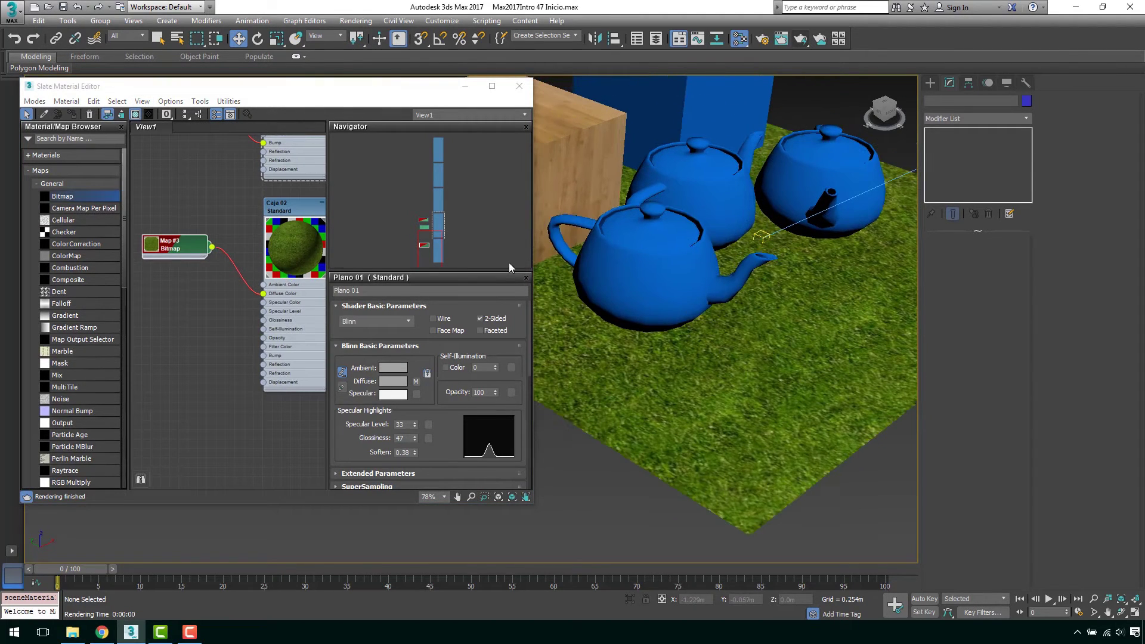
Render the grass-covered floor to check it, then close the render.
scroll(780, 213, up, 2)
scroll(779, 213, up, 2)
scroll(779, 213, down, 4)
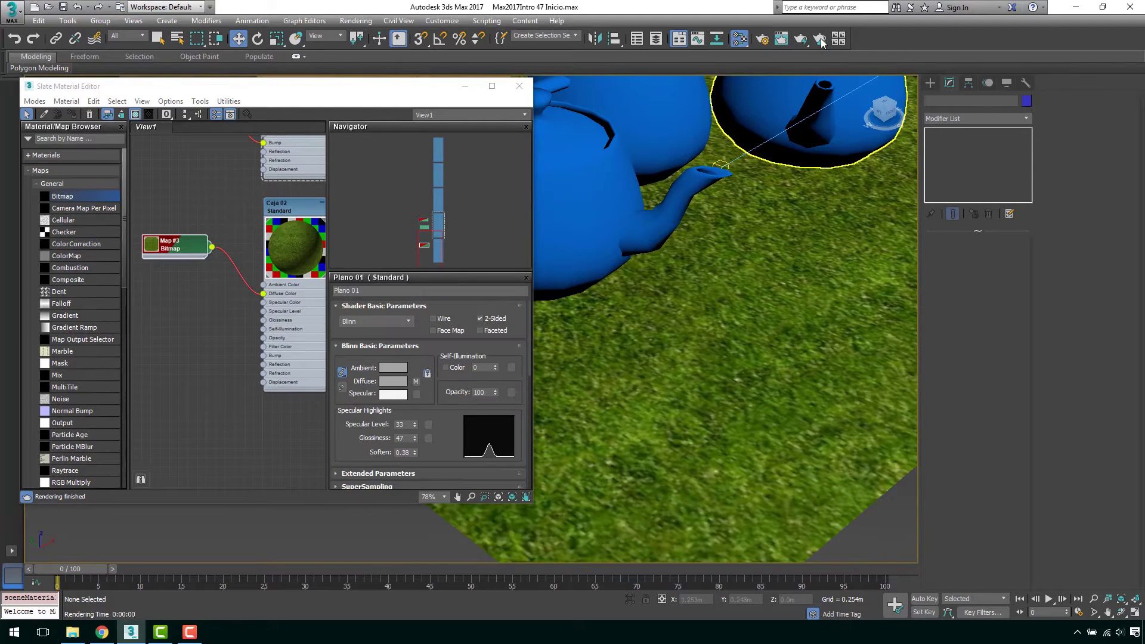
click(803, 46)
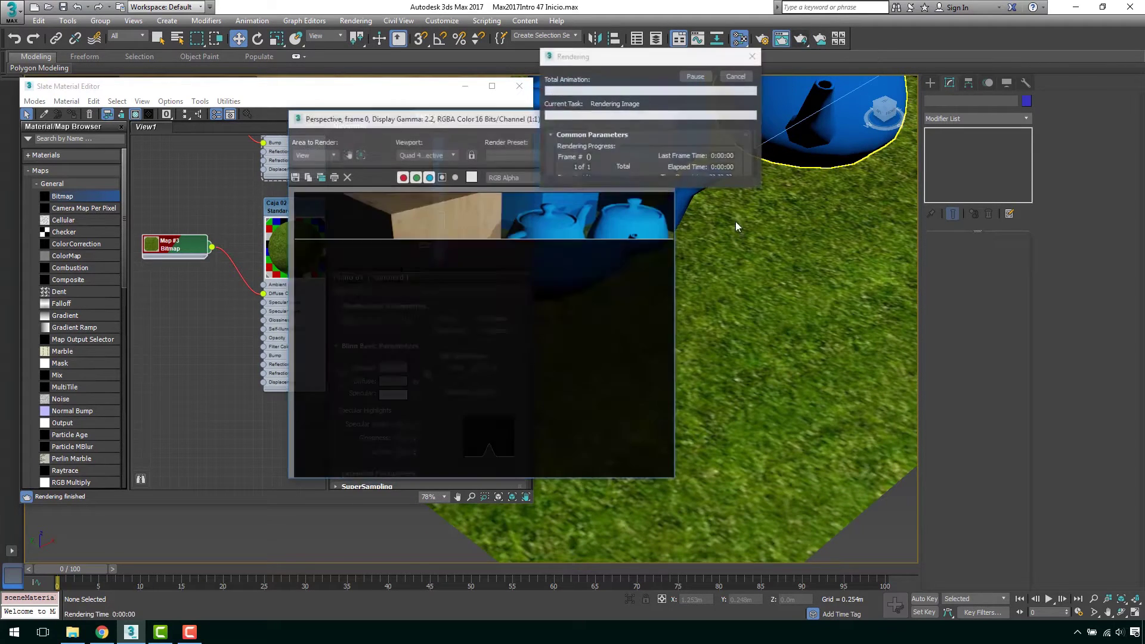
scroll(561, 352, up, 2)
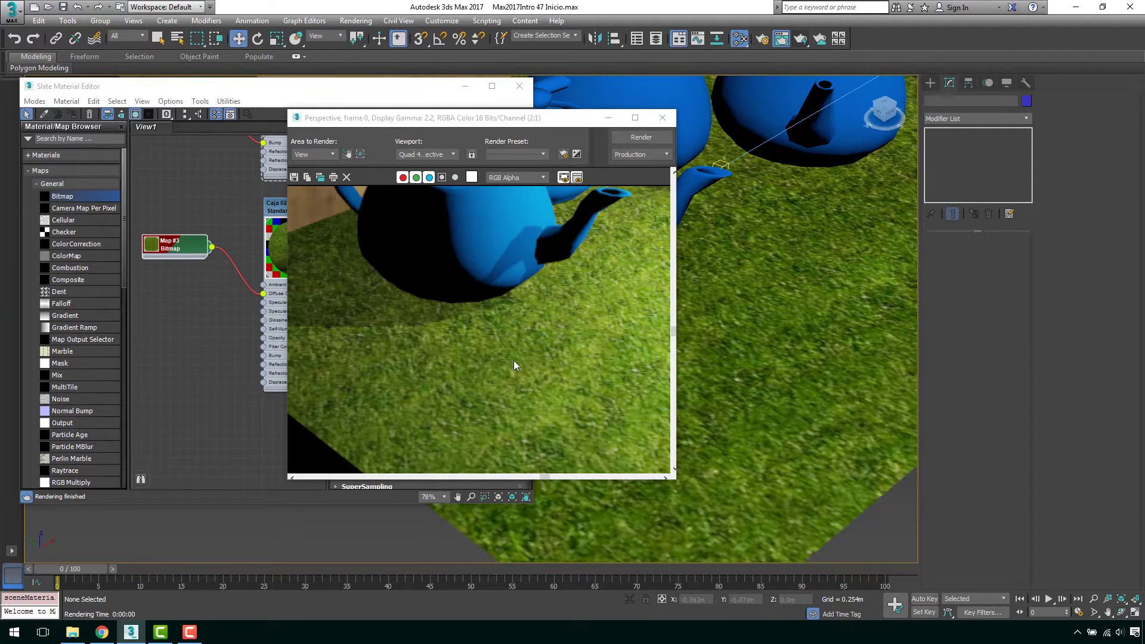
scroll(540, 359, down, 2)
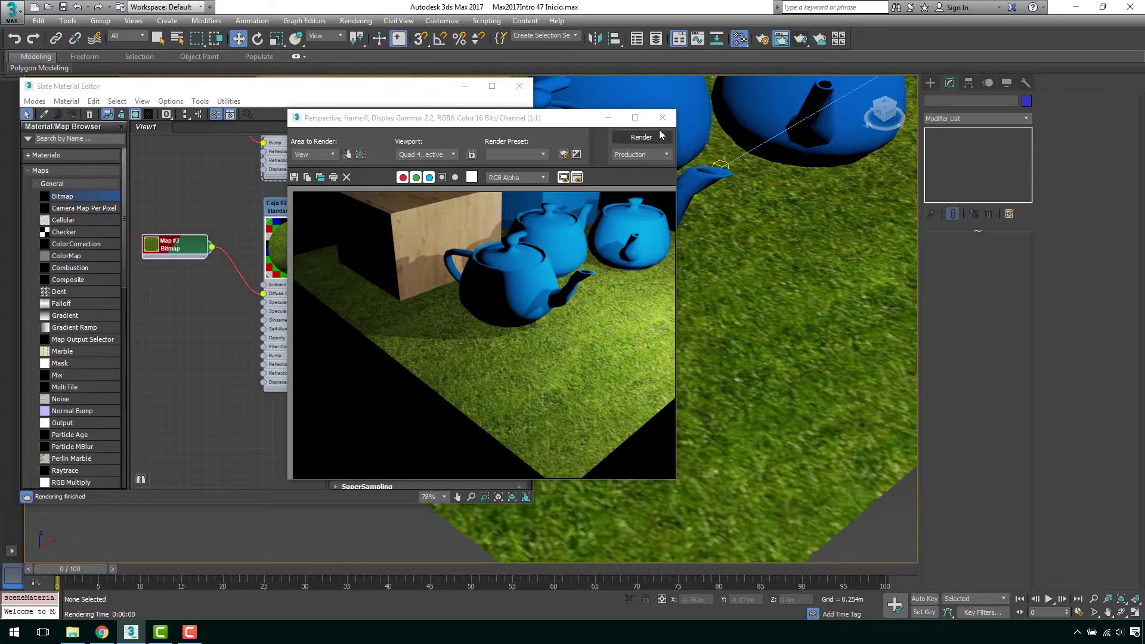
key(Escape)
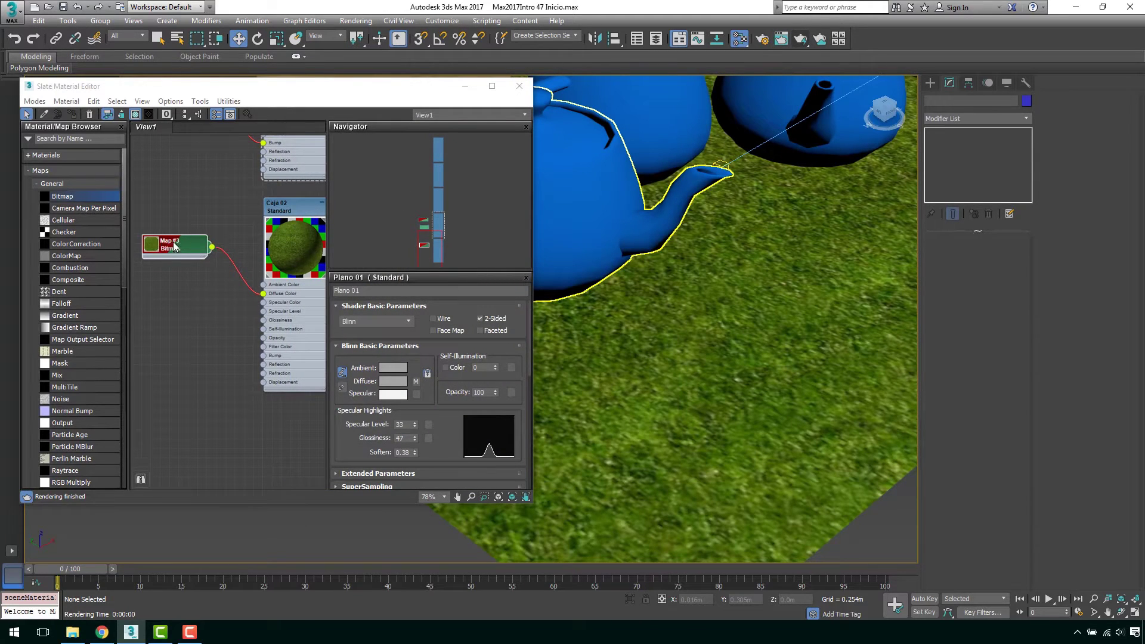
Clone the grass map as Map #4 on Caja 02's Bump, loaded with U4 Textura 01 BW.jpg.
mouse_move(174, 246)
shift+mouse_down()
mouse_move(164, 310)
mouse_move(263, 355)
shift+mouse_up()
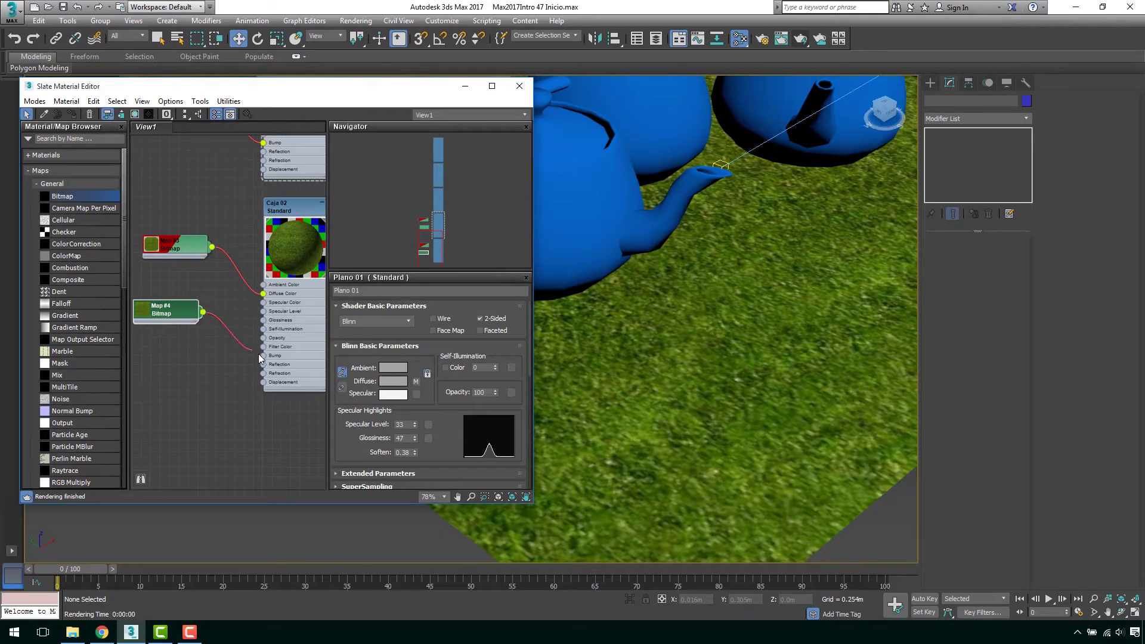
double_click(185, 318)
click(467, 454)
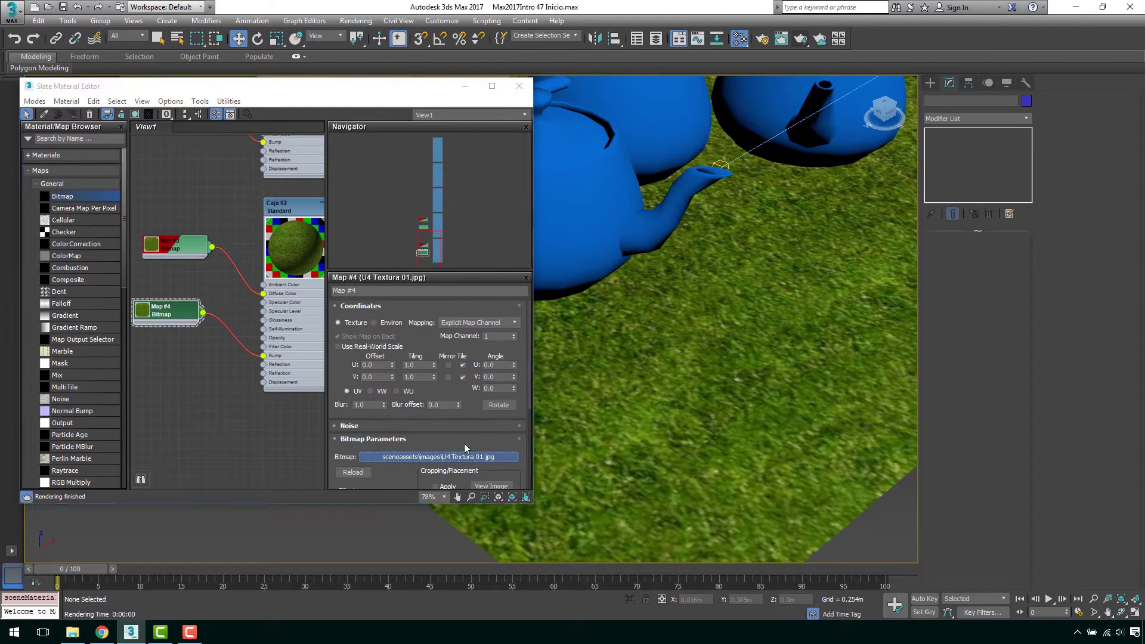
click(312, 213)
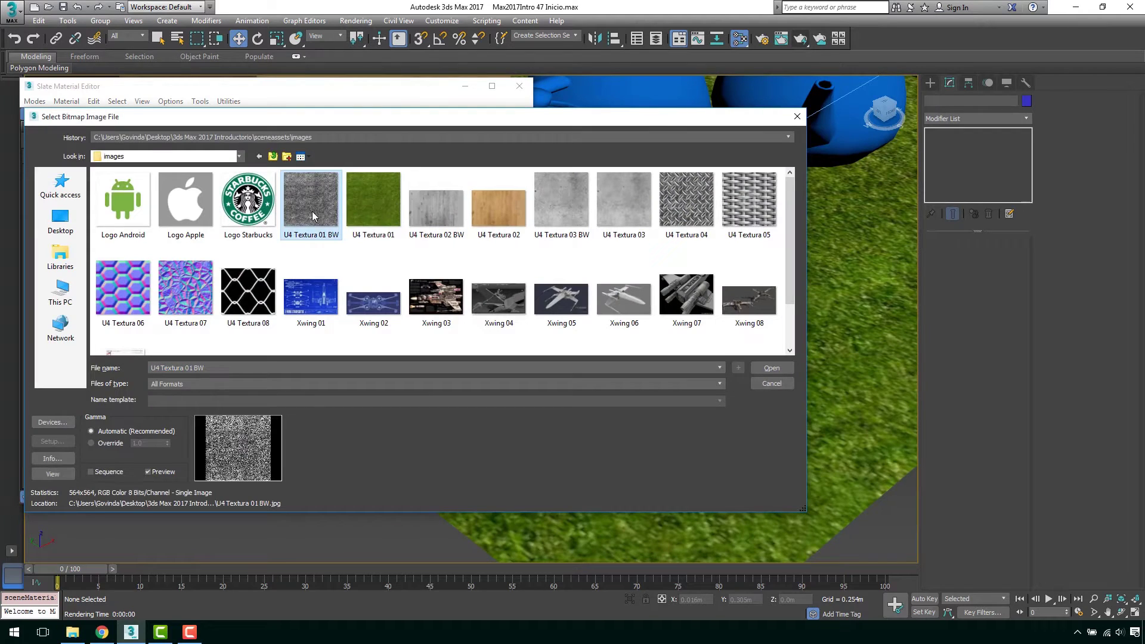
double_click(310, 210)
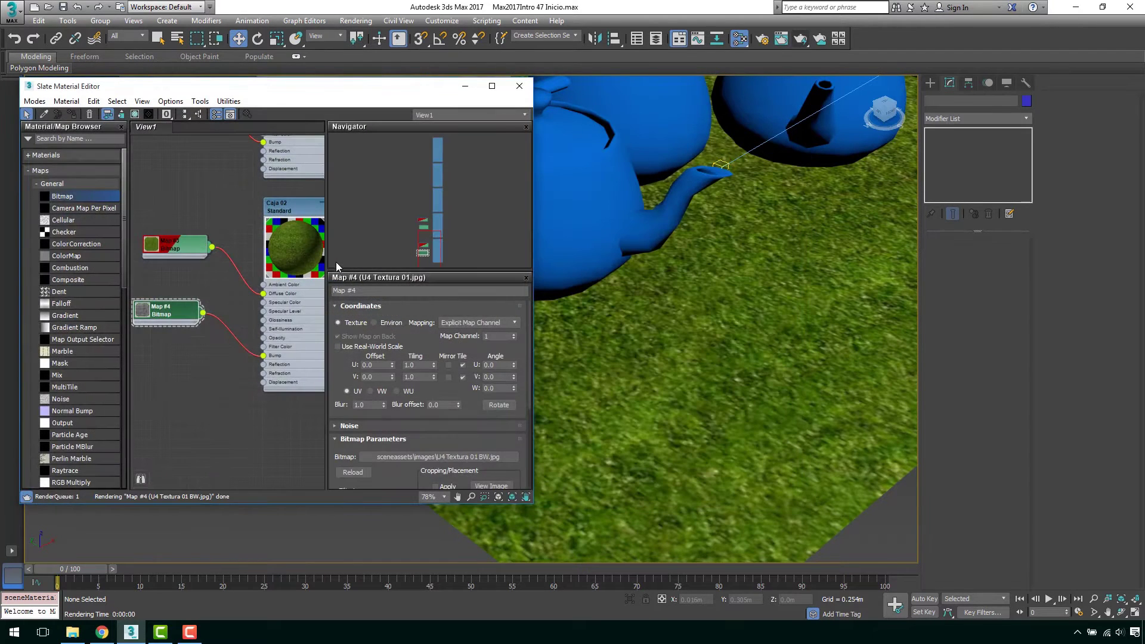
double_click(300, 256)
double_click(284, 223)
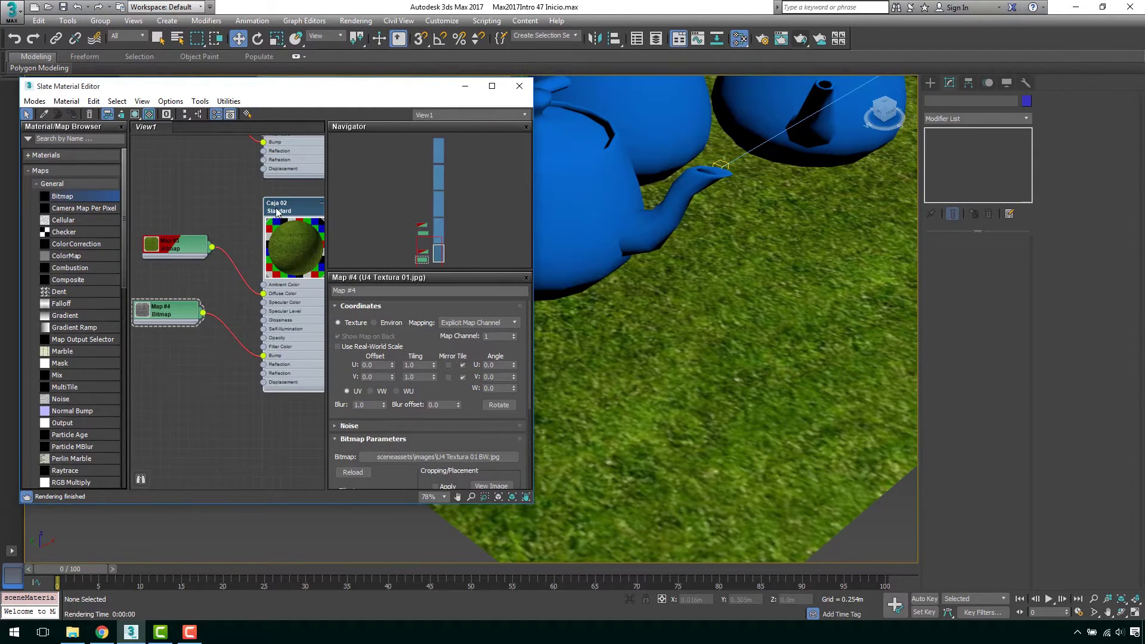
Render the bump-mapped grass scene and minimize the rendered frame window.
scroll(293, 244, up, 3)
scroll(295, 253, up, 3)
scroll(294, 253, up, 3)
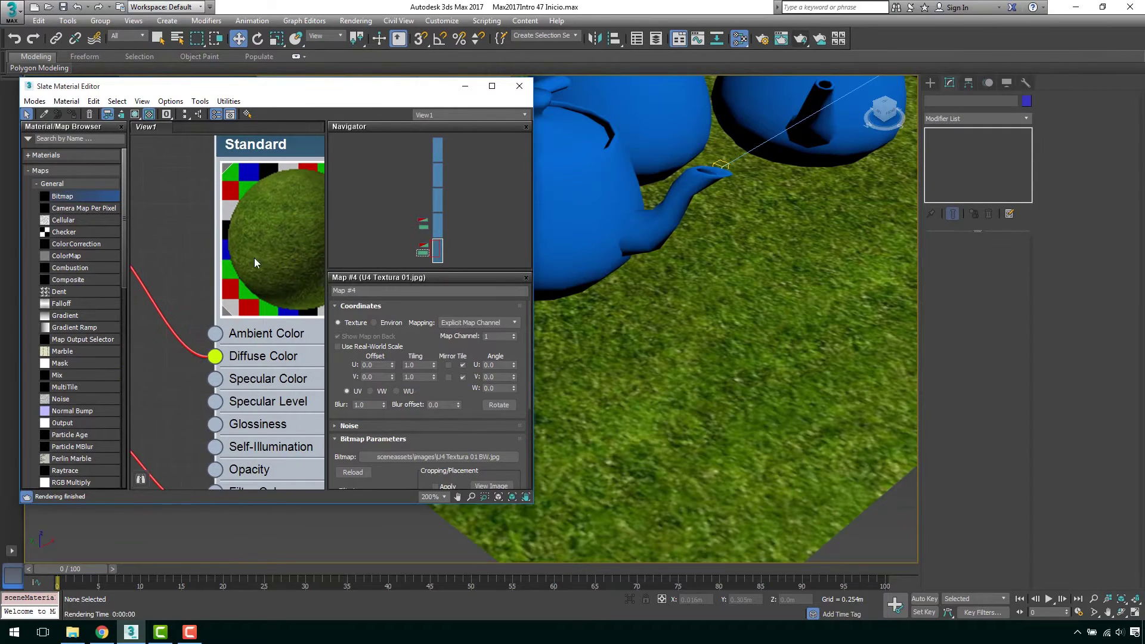
scroll(255, 248, down, 2)
scroll(289, 238, down, 1)
scroll(685, 253, down, 5)
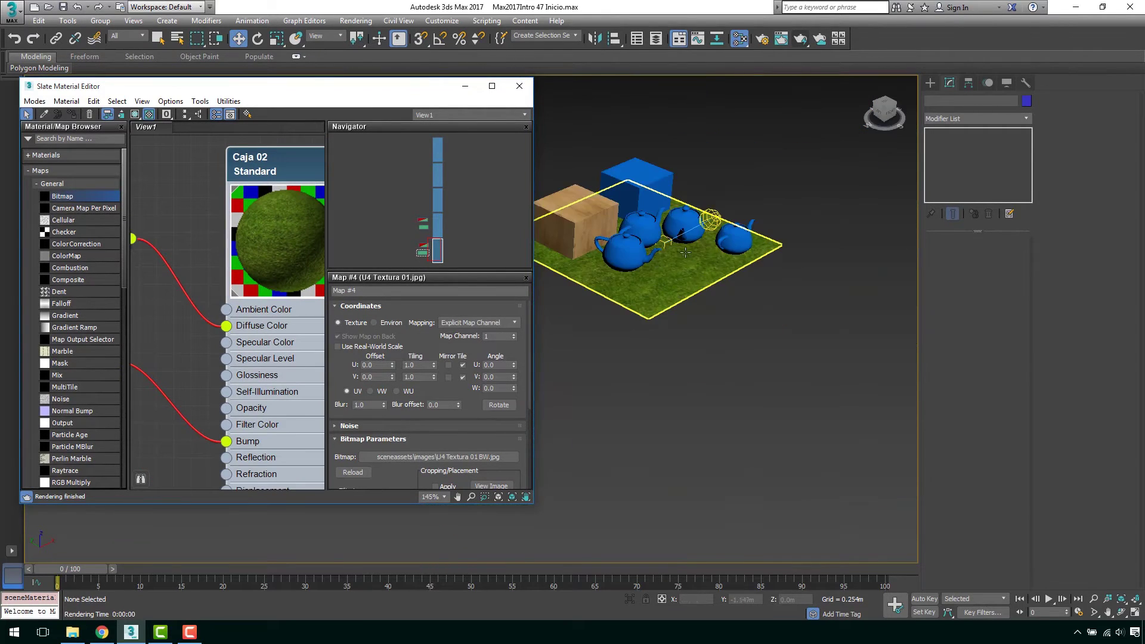
scroll(685, 253, up, 5)
scroll(685, 253, up, 3)
scroll(685, 252, up, 3)
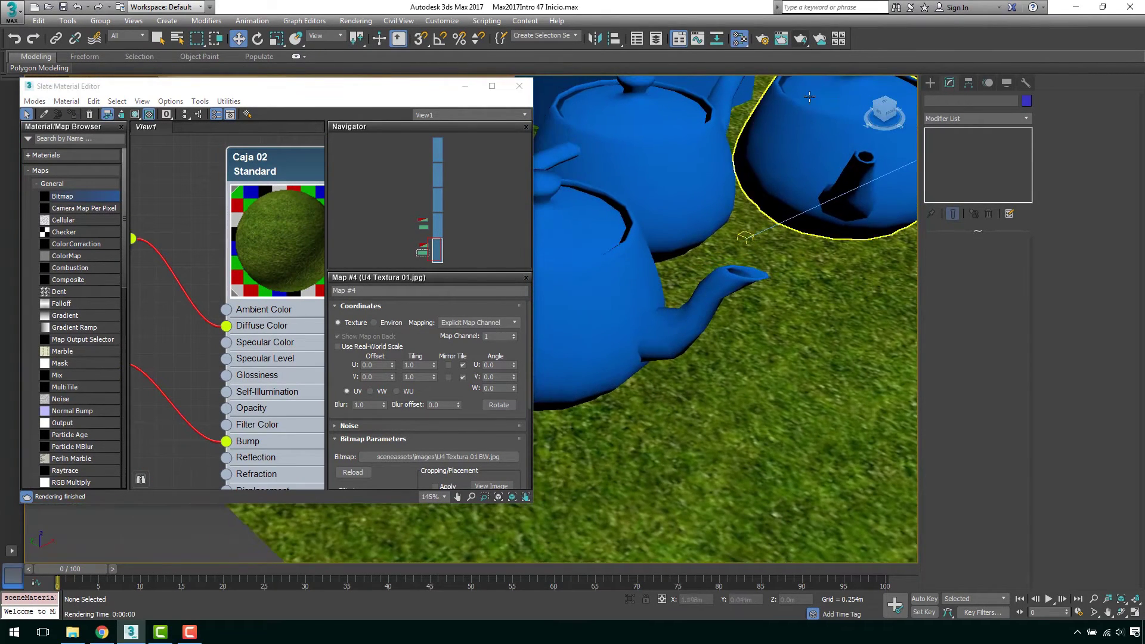
click(801, 41)
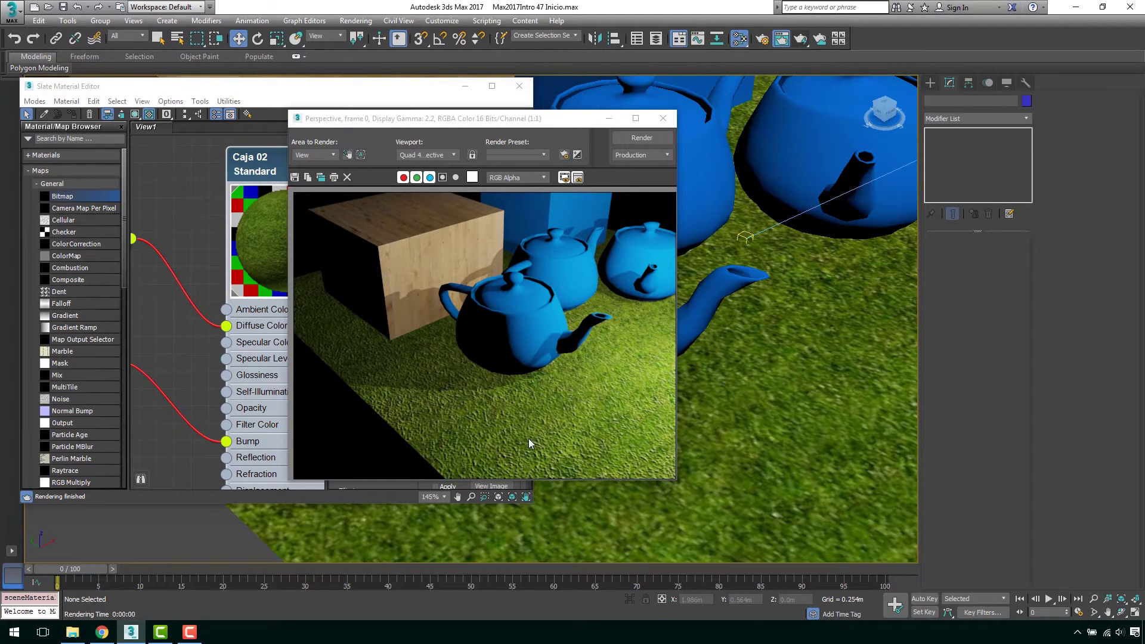
click(613, 121)
scroll(707, 281, down, 4)
scroll(706, 280, down, 3)
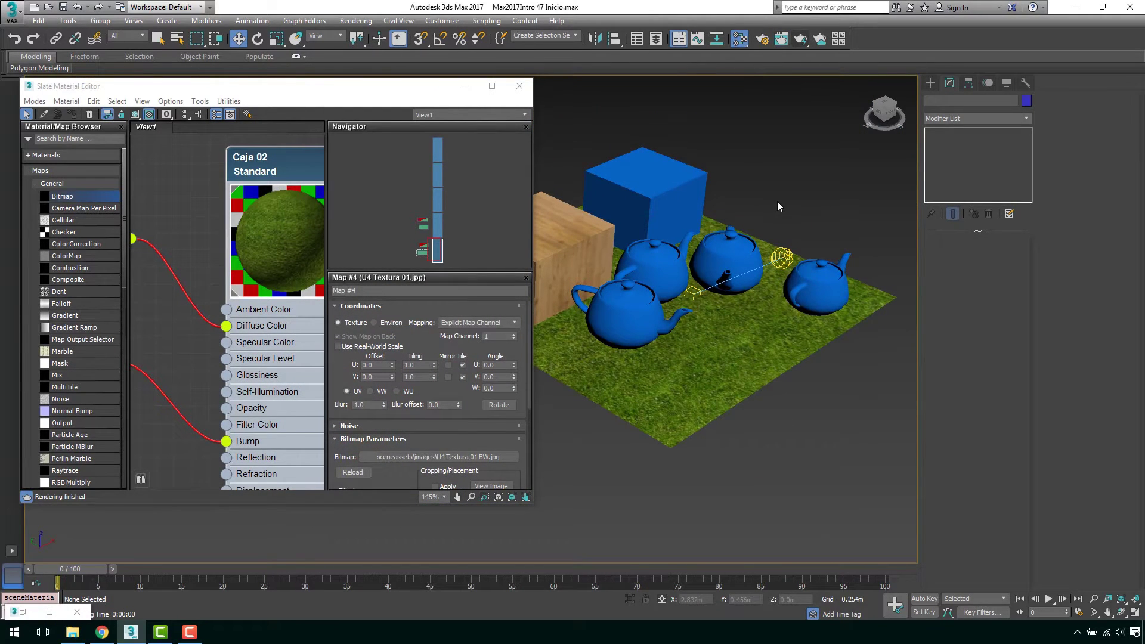
Select the rightmost teapot and assign it the orange Caja 01 material.
scroll(724, 197, up, 3)
middle_drag(703, 246, 769, 280)
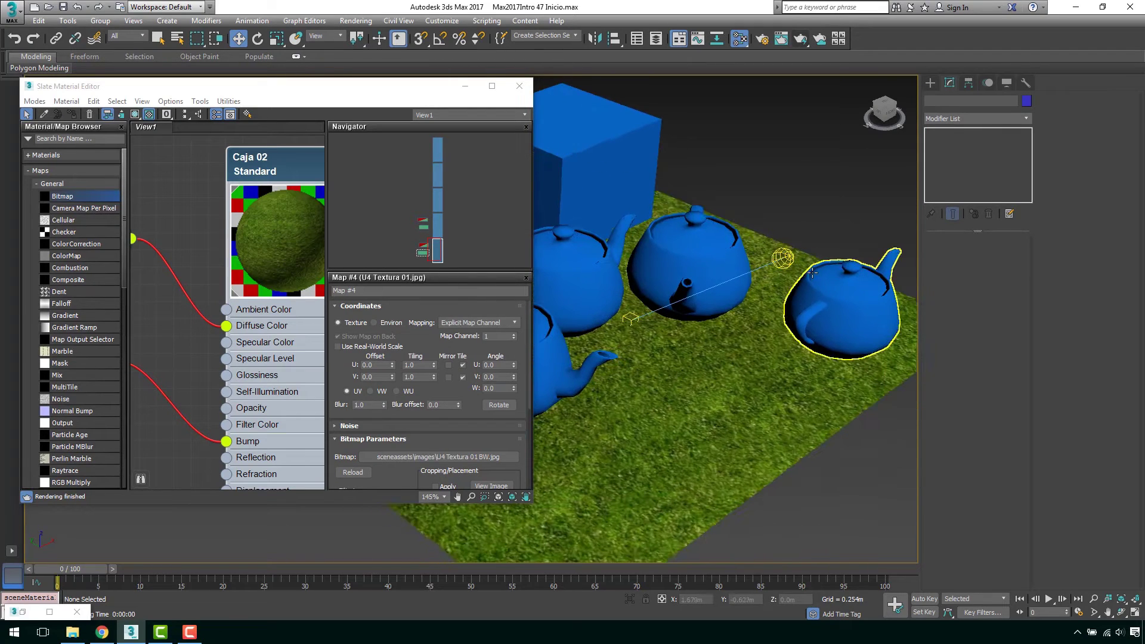
click(819, 308)
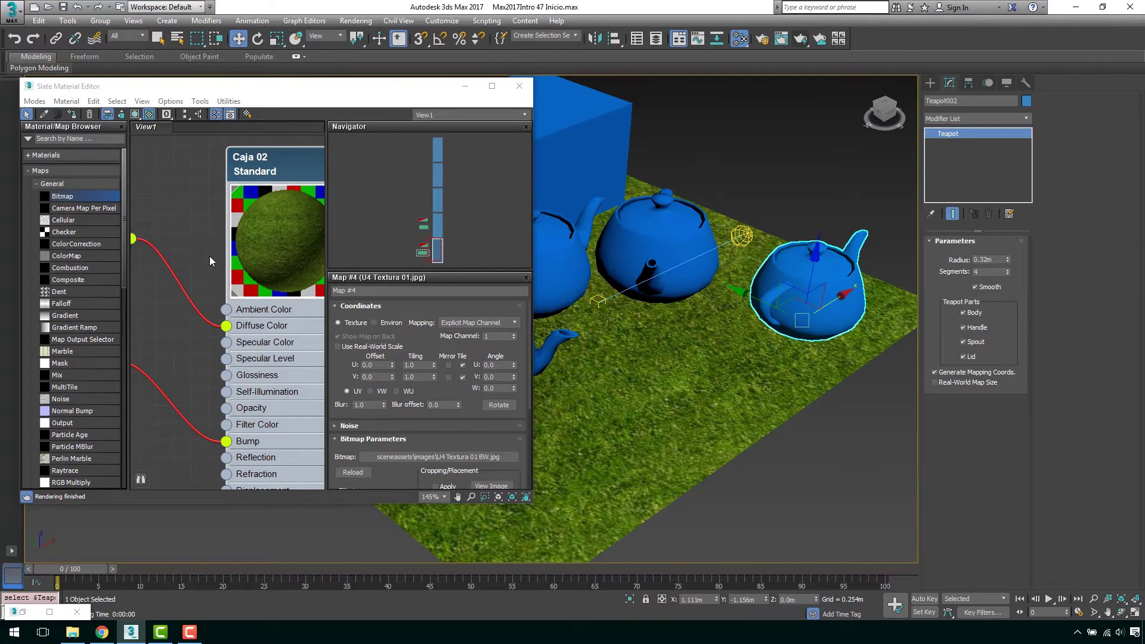
scroll(209, 261, down, 3)
scroll(210, 261, down, 3)
scroll(209, 261, down, 3)
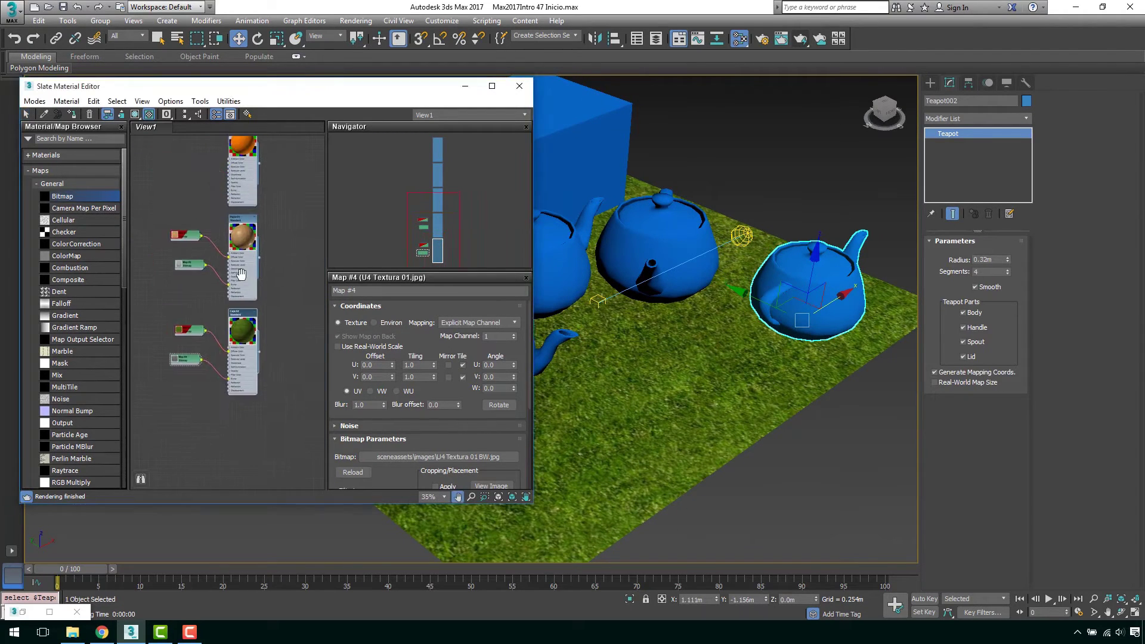
middle_drag(241, 274, 251, 370)
scroll(252, 199, up, 2)
scroll(282, 274, up, 3)
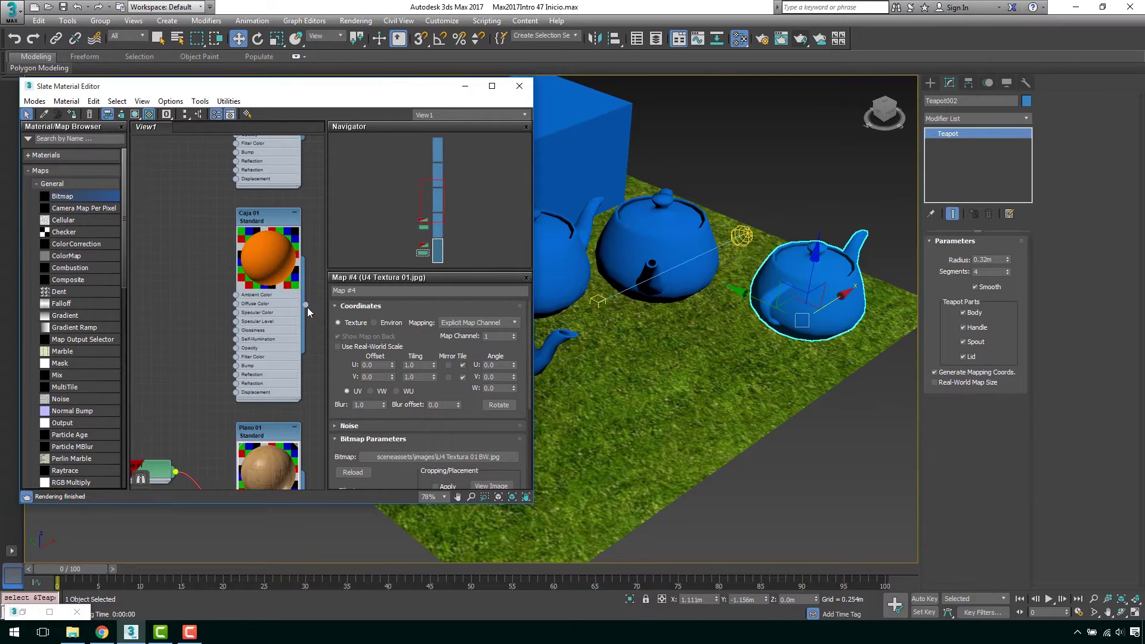
drag(305, 306, 774, 278)
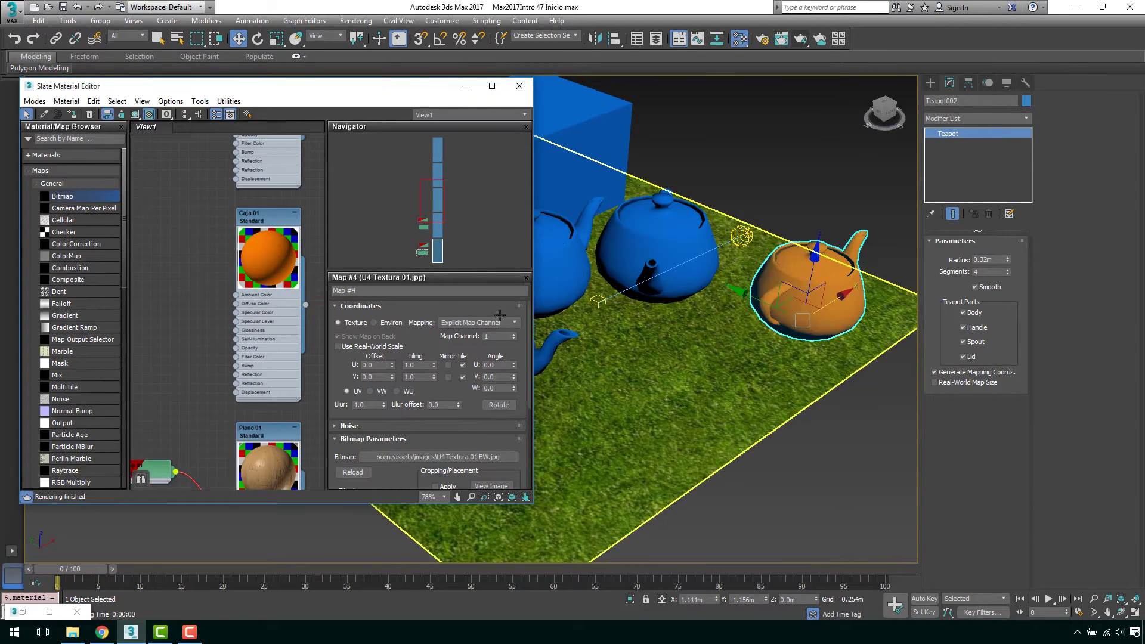
Zoom and reframe the view around the orange teapot.
key(z)
scroll(774, 281, down, 1)
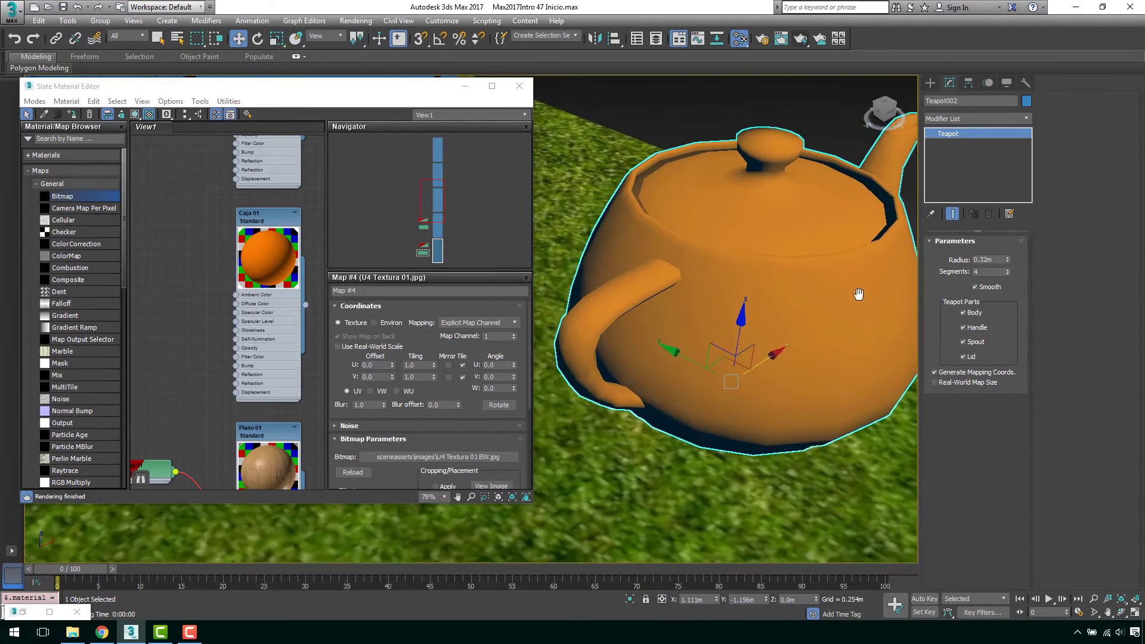
scroll(795, 328, down, 4)
mouse_move(795, 327)
mouse_down()
mouse_move(638, 382)
mouse_move(749, 322)
mouse_move(664, 351)
mouse_up()
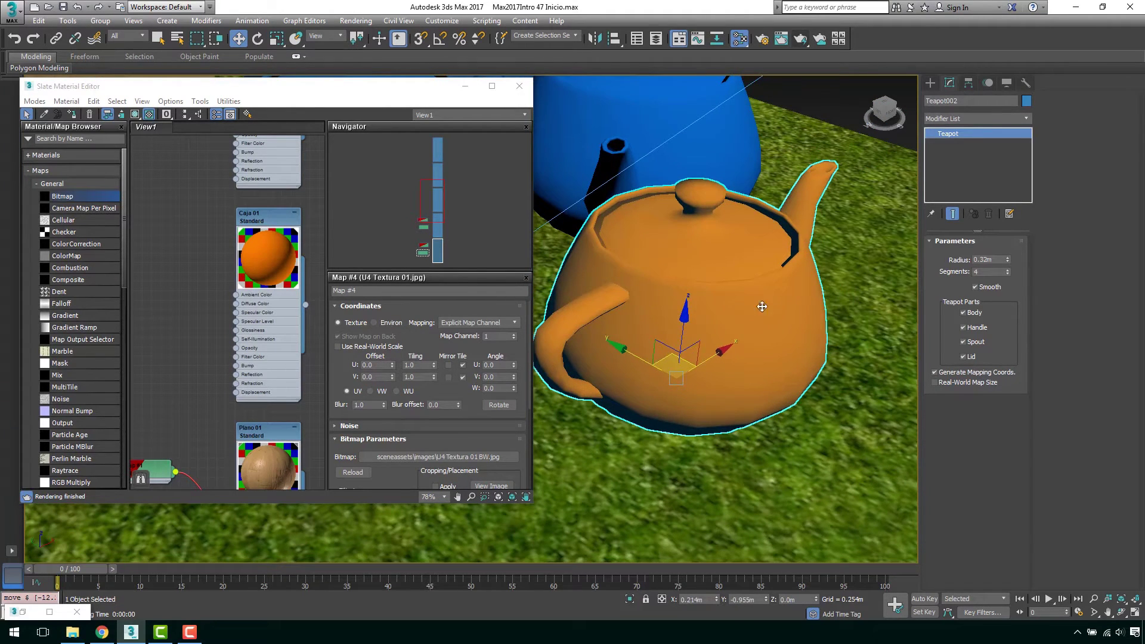
Load U4 Textura 03 as Map #5 on Caja 01's Diffuse Color, shown in the viewport.
middle_drag(181, 255, 209, 231)
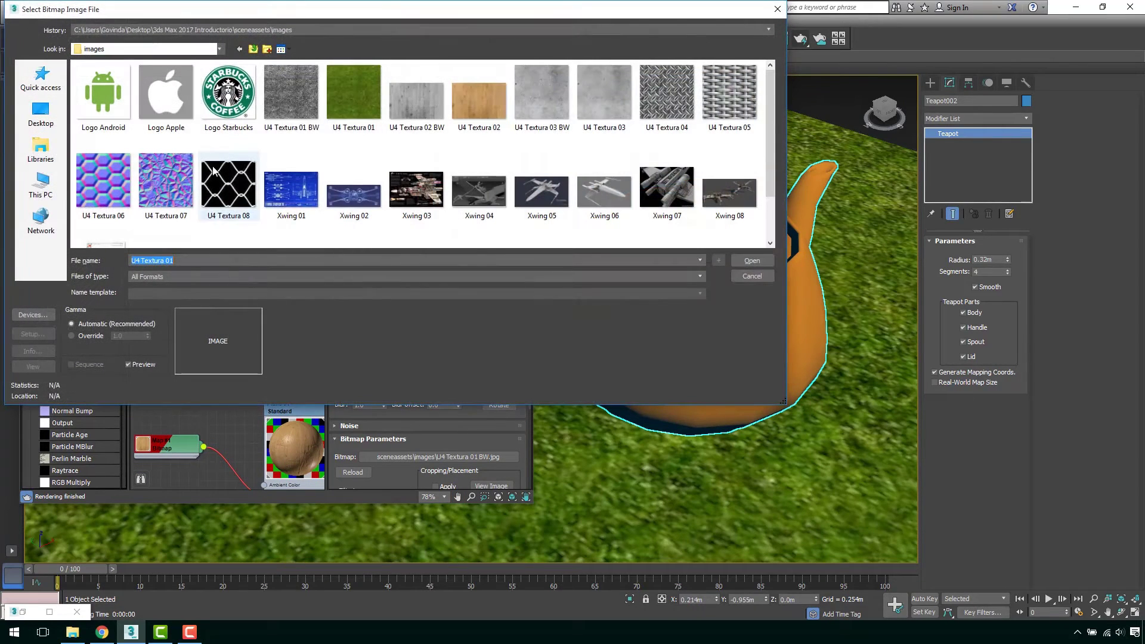
click(354, 94)
click(594, 106)
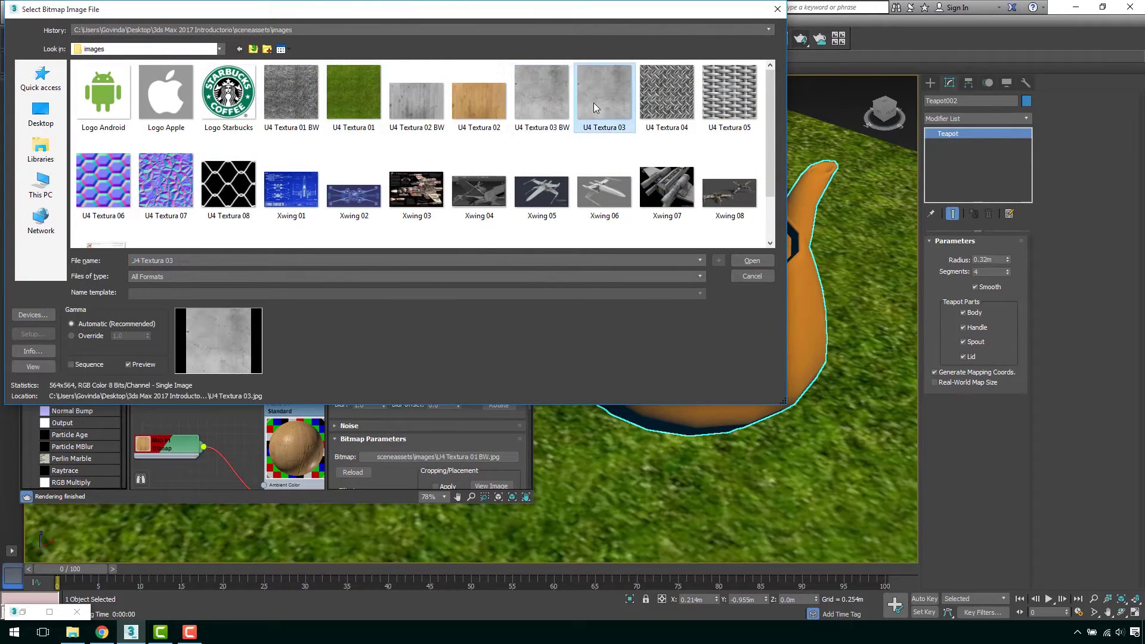
double_click(611, 110)
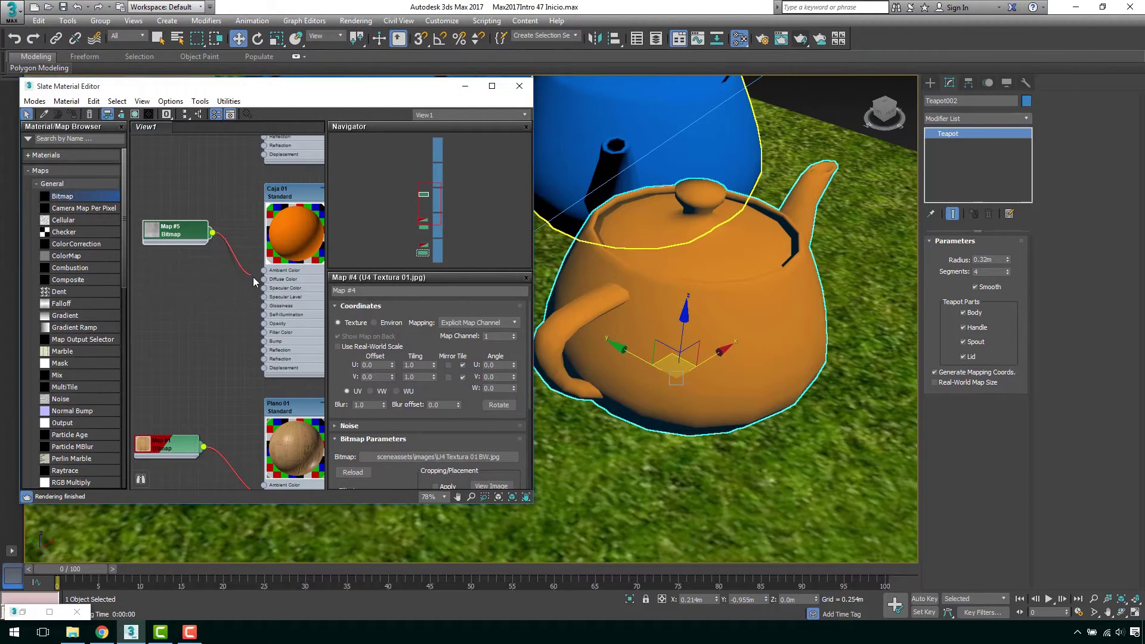
drag(213, 233, 264, 279)
click(151, 113)
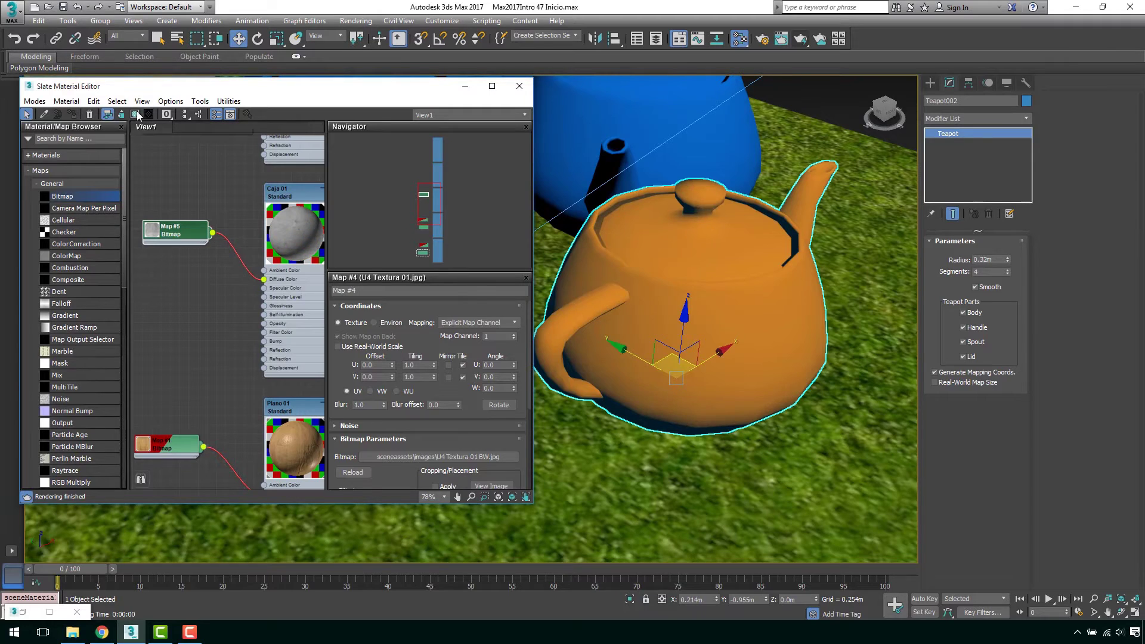
Render the grey textured teapot, then add a spare bitmap node (Map #6).
middle_drag(730, 310, 746, 244)
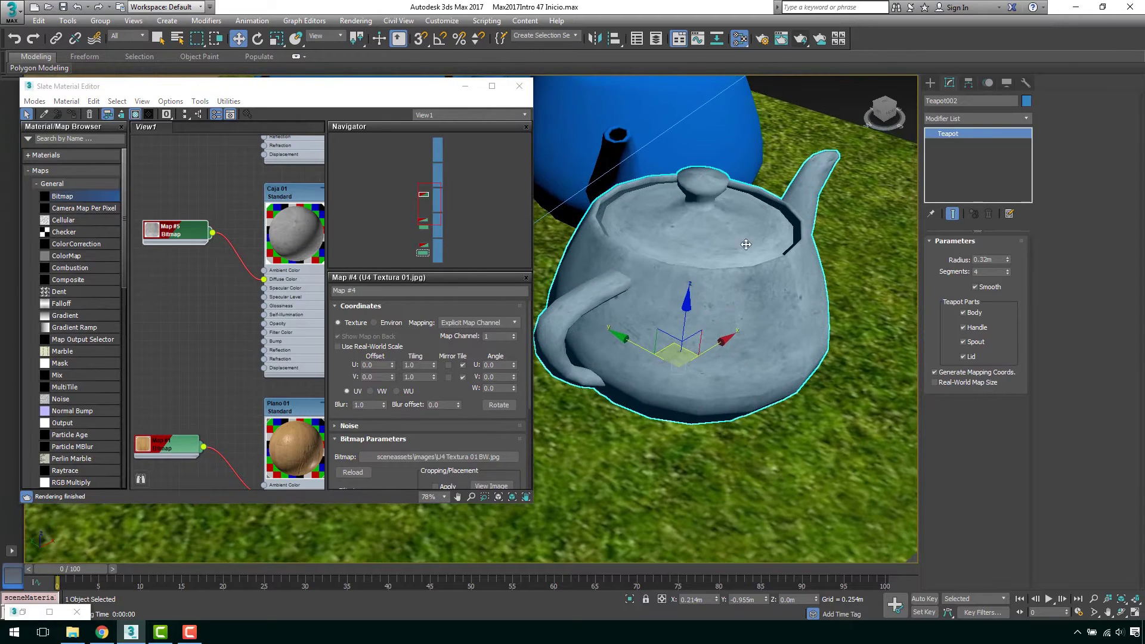
click(821, 40)
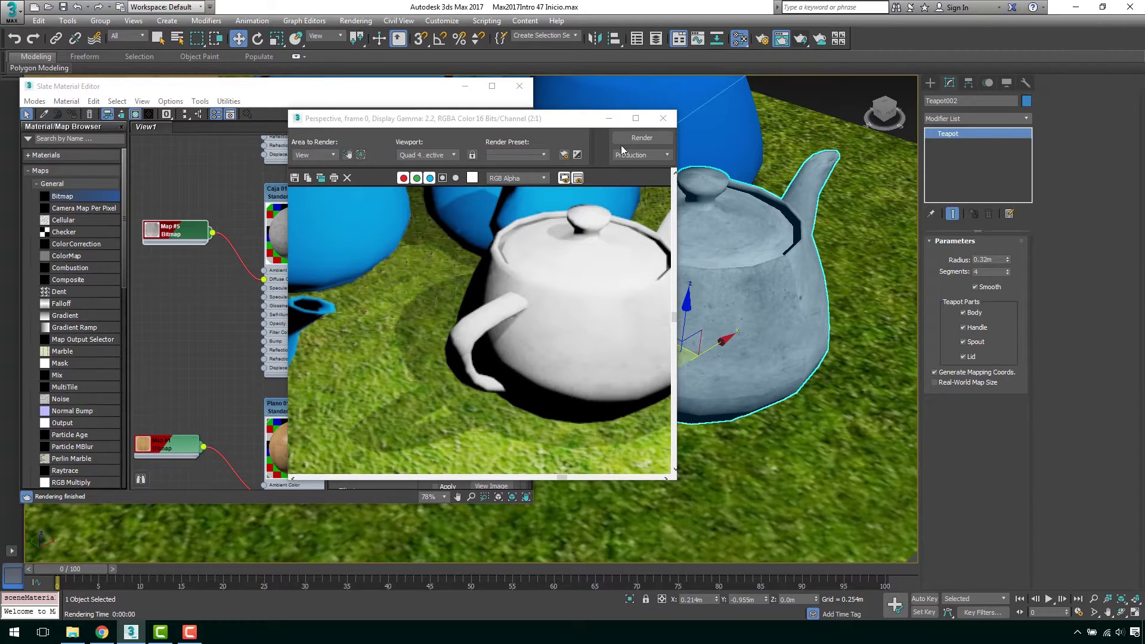
click(663, 118)
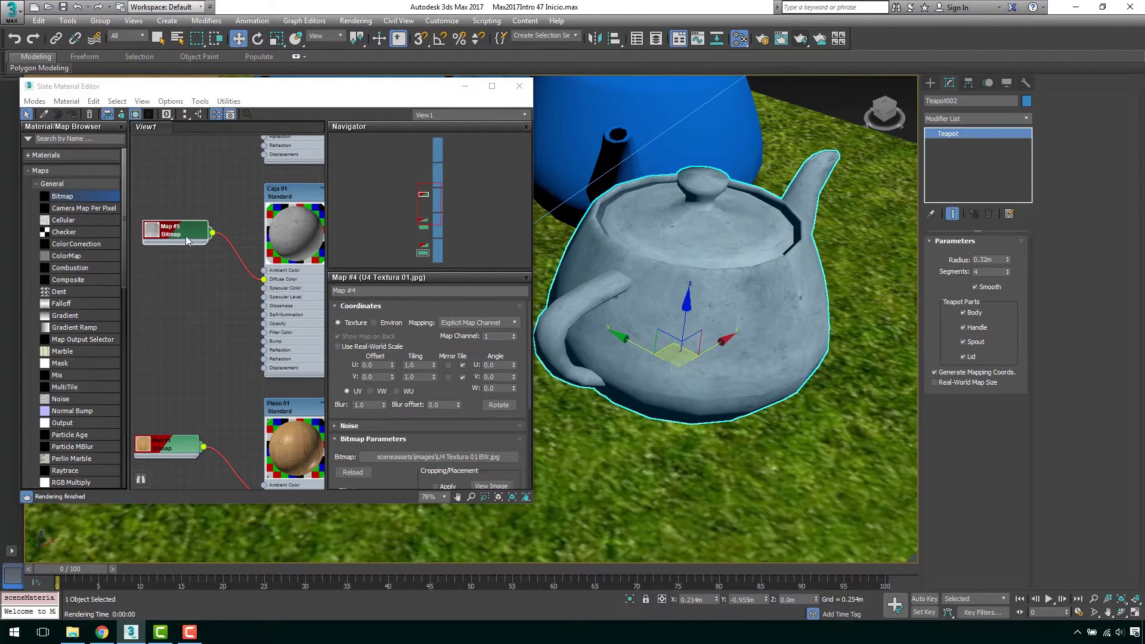
drag(77, 197, 150, 291)
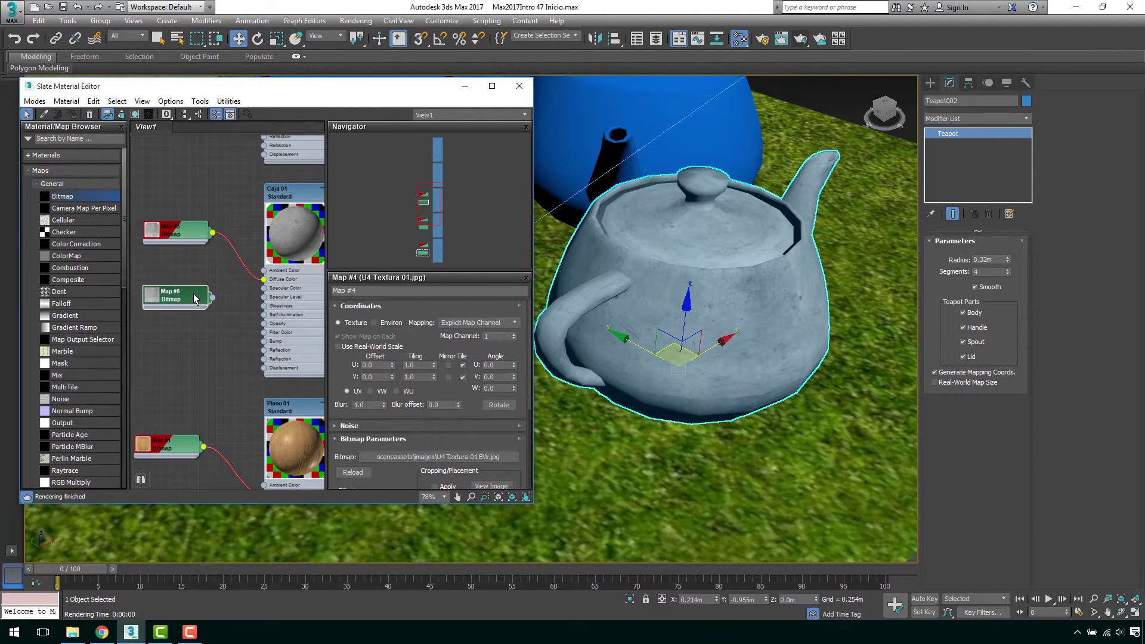
Replace the stray Map #6 with a new bitmap Map #7 wired to Caja 01's Bump.
key(Delete)
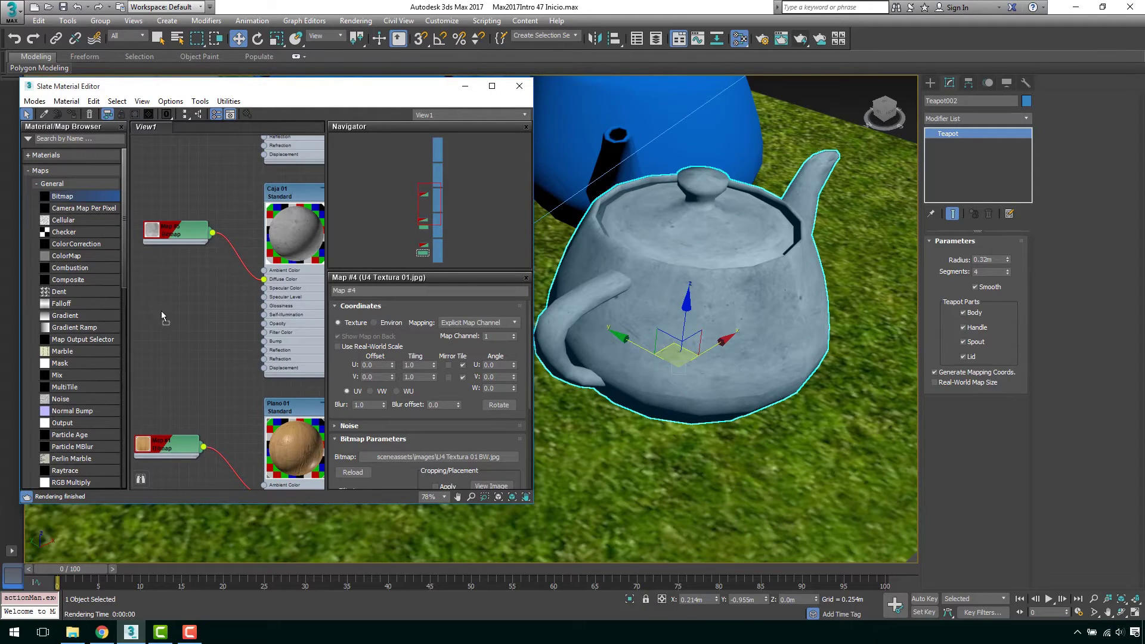
drag(161, 310, 161, 310)
double_click(425, 111)
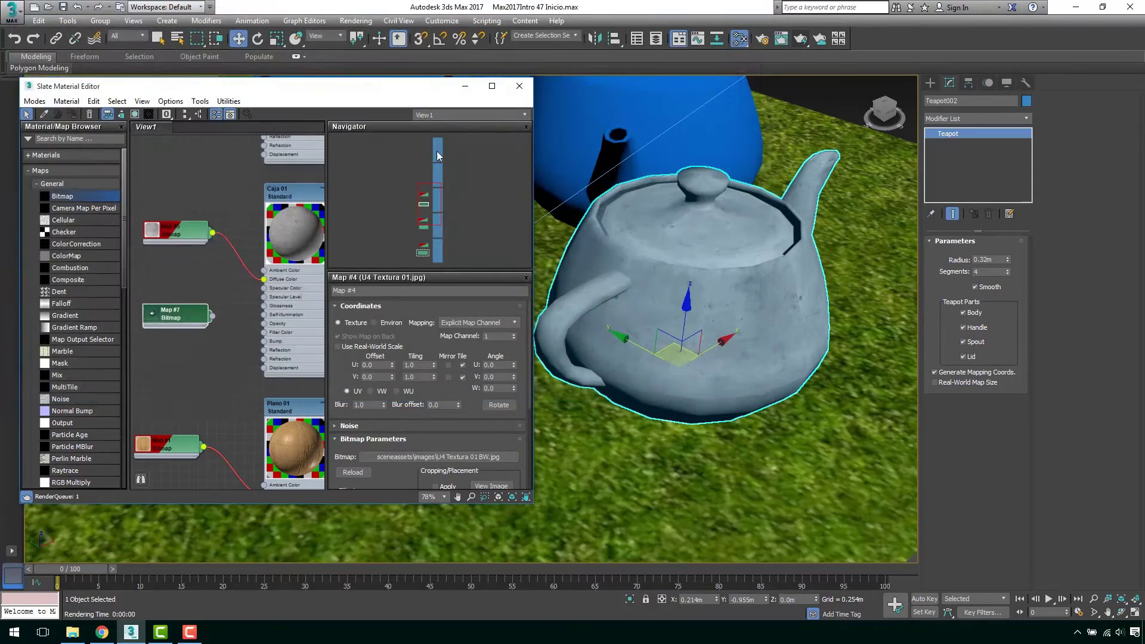
drag(213, 315, 264, 341)
Render the bump-mapped teapot to check it, then close the rendered frame.
scroll(709, 227, up, 4)
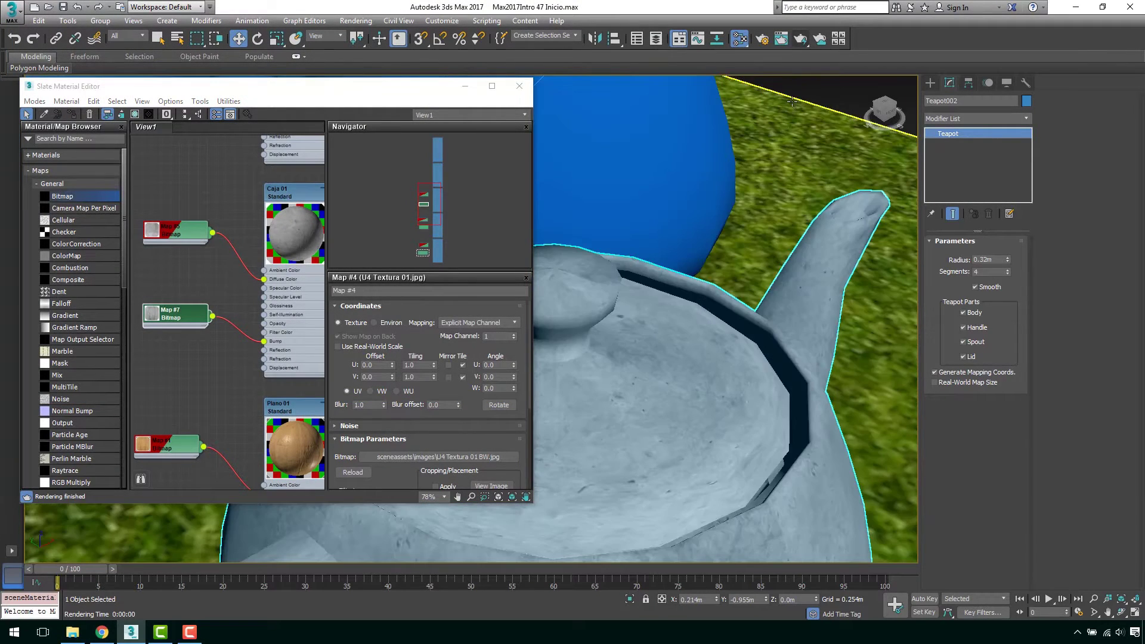
scroll(708, 226, up, 3)
click(801, 38)
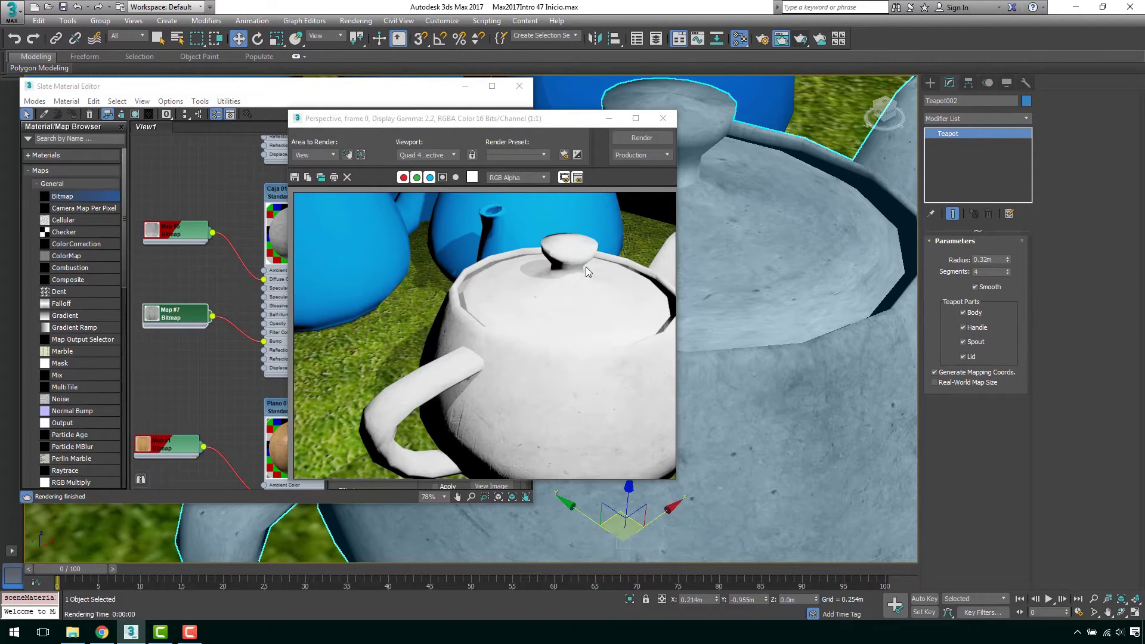
click(663, 119)
scroll(646, 332, down, 4)
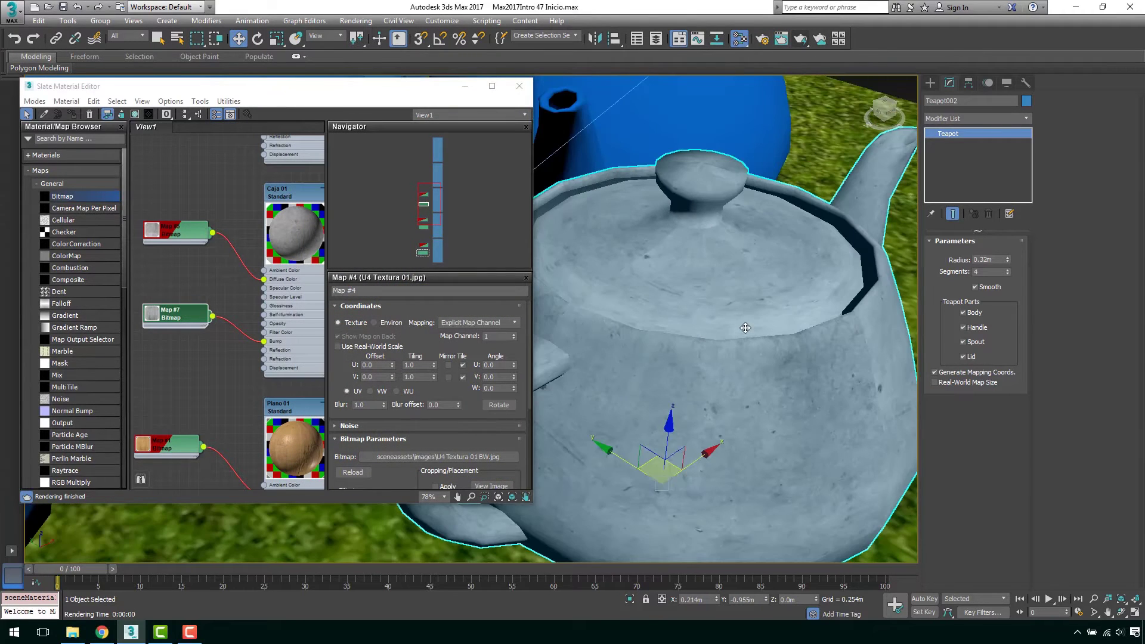
click(990, 271)
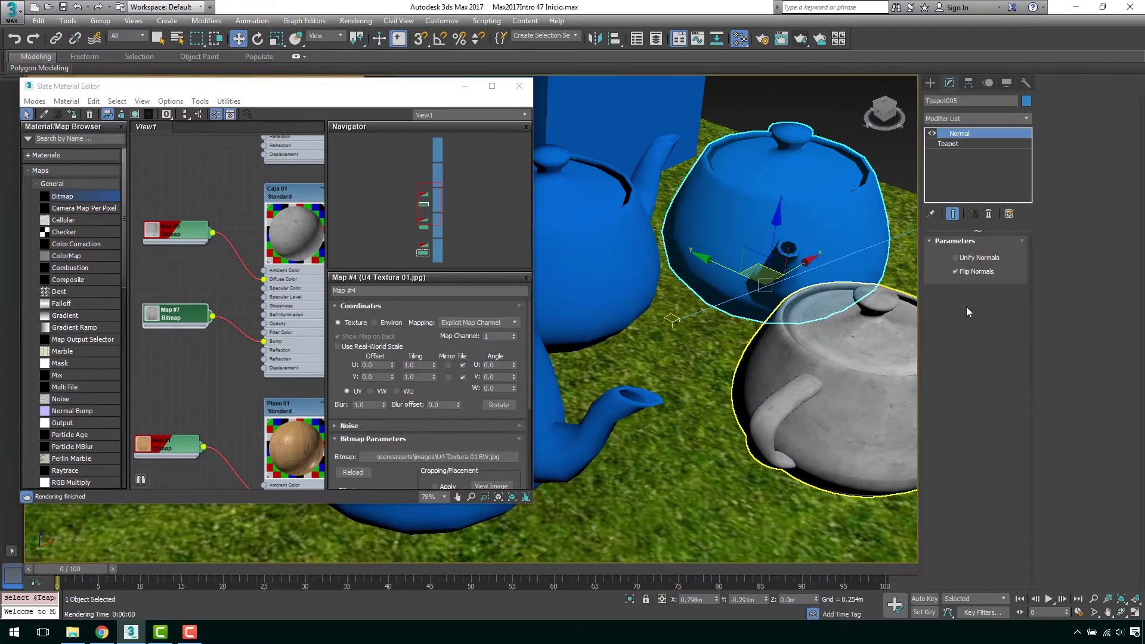
Set the blue teapots' Segments to 10 in their base Teapot parameters.
click(948, 144)
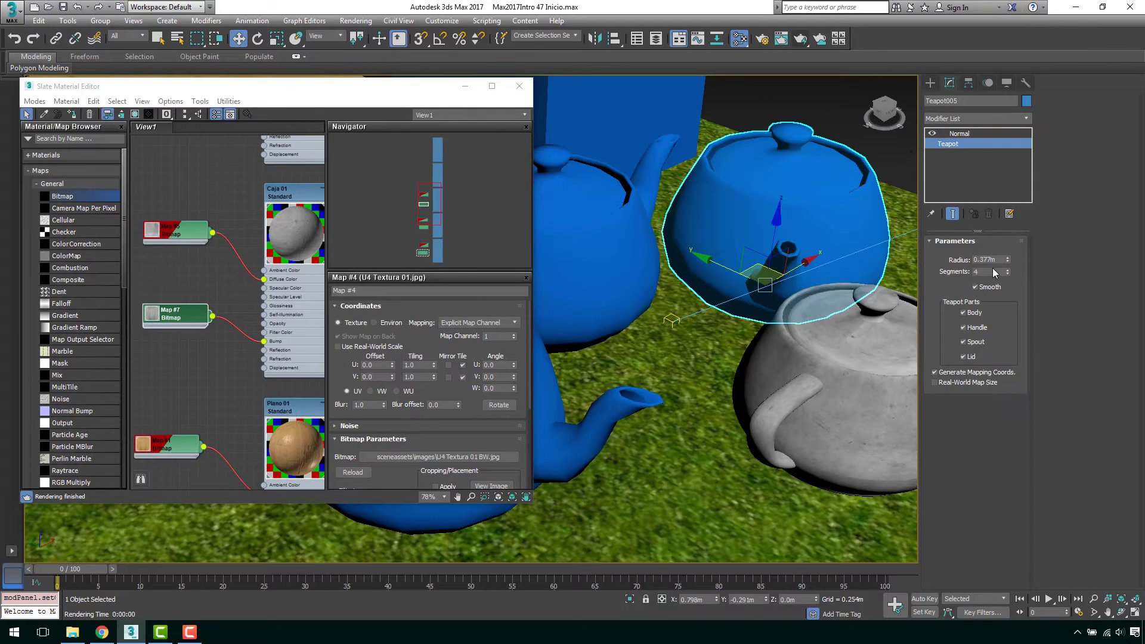
click(994, 271)
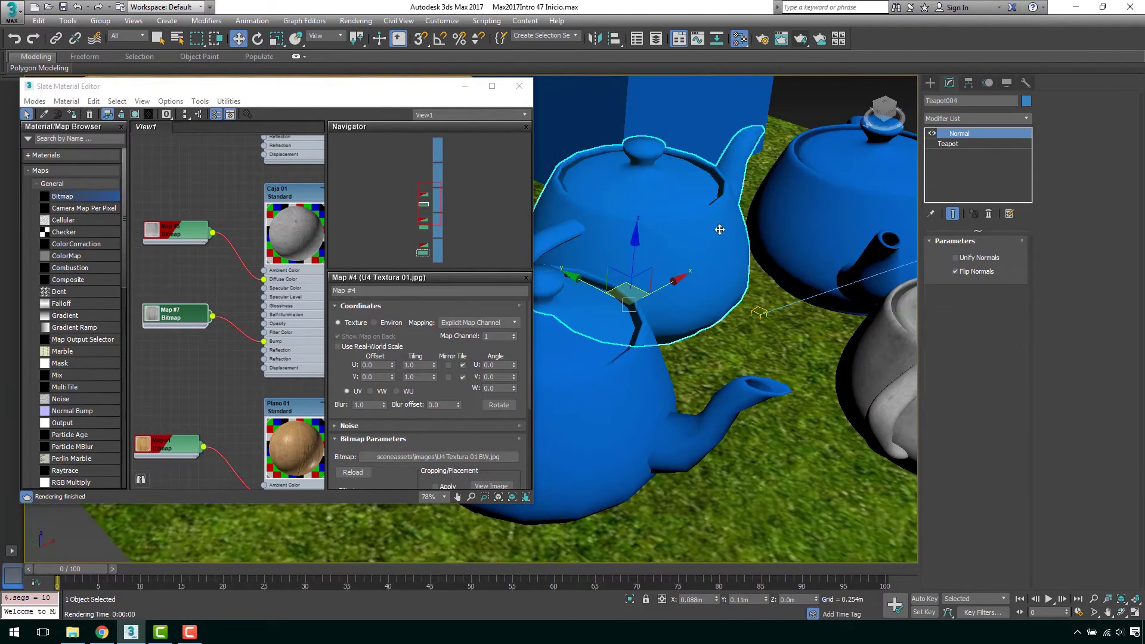
click(958, 144)
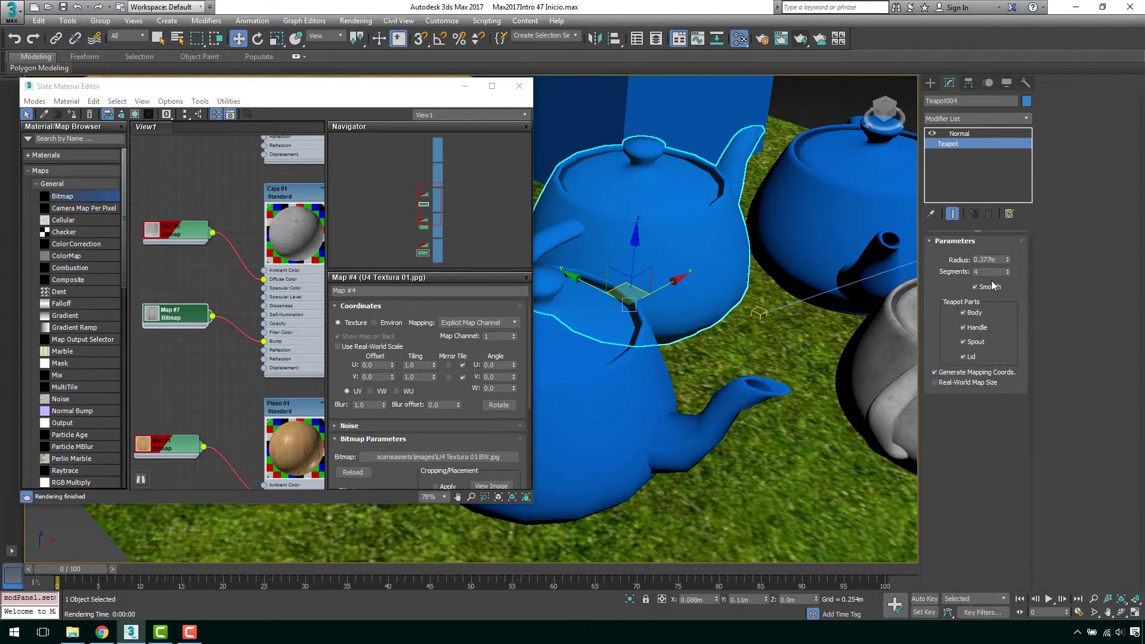
click(990, 272)
text(10)
key(Return)
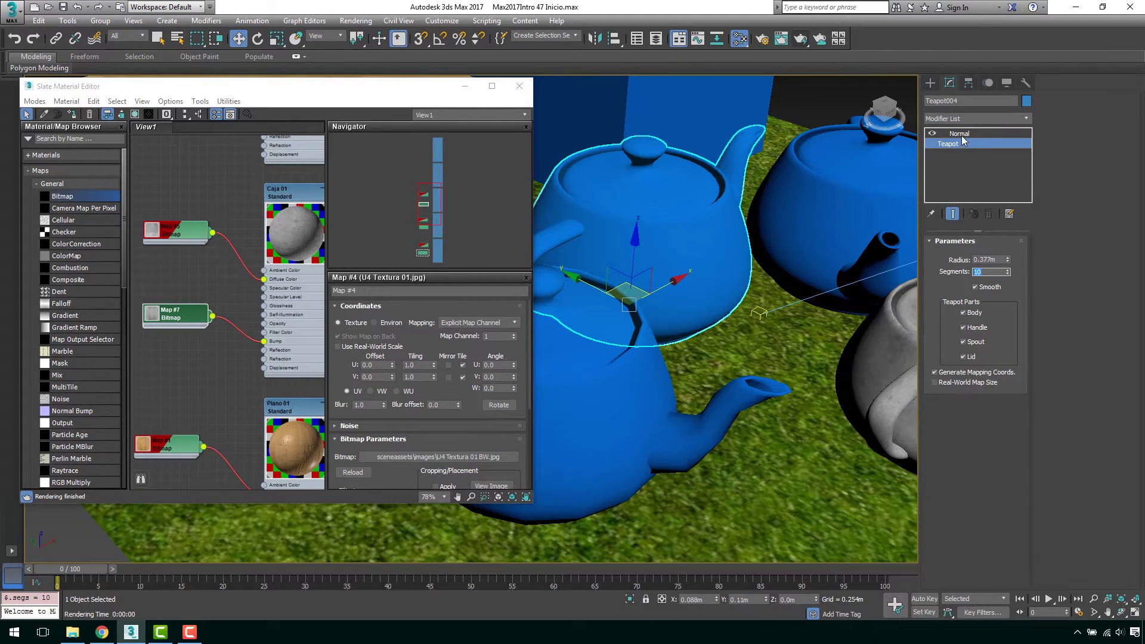
Delete the Normal modifiers from the blue teapots, including Teapot005 and the front teapot.
click(961, 135)
right_click(960, 133)
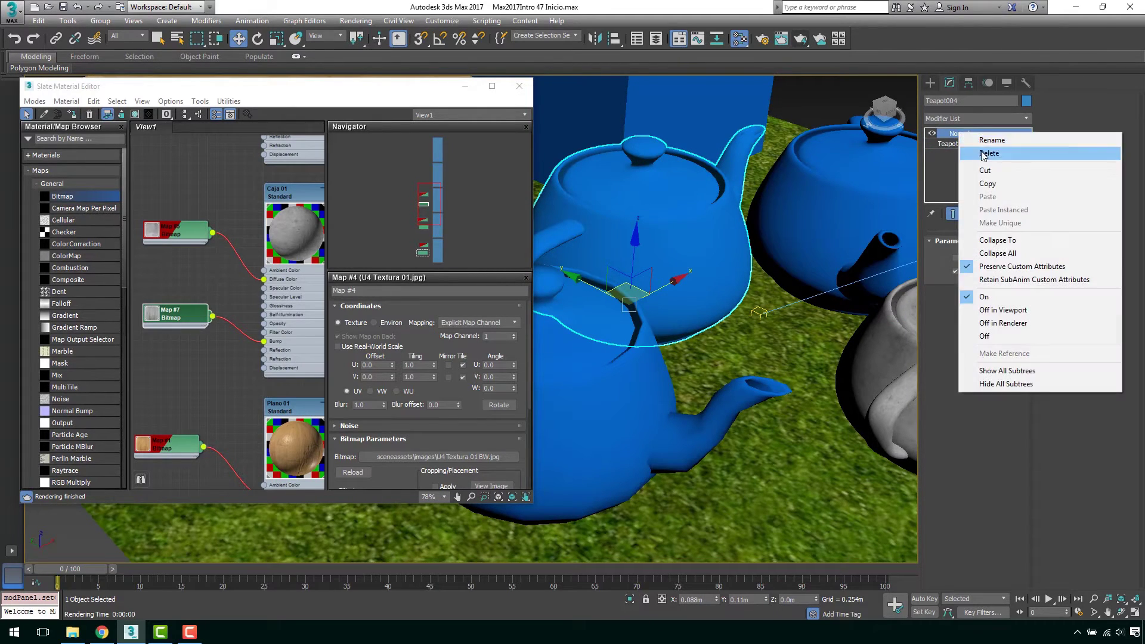
click(982, 154)
right_click(966, 134)
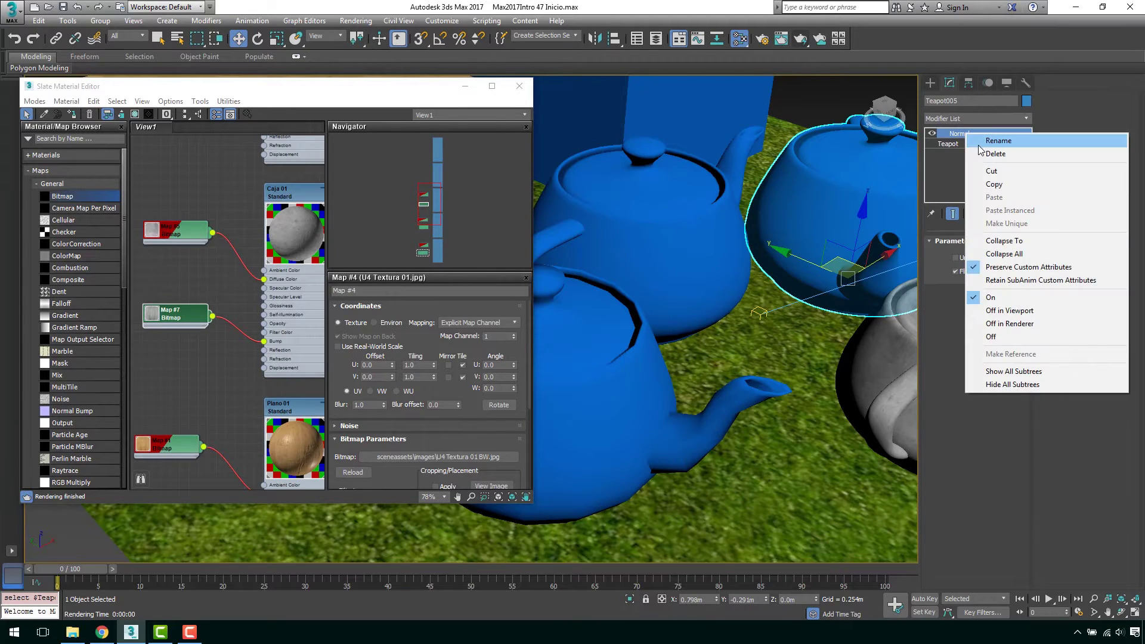
click(983, 154)
click(677, 349)
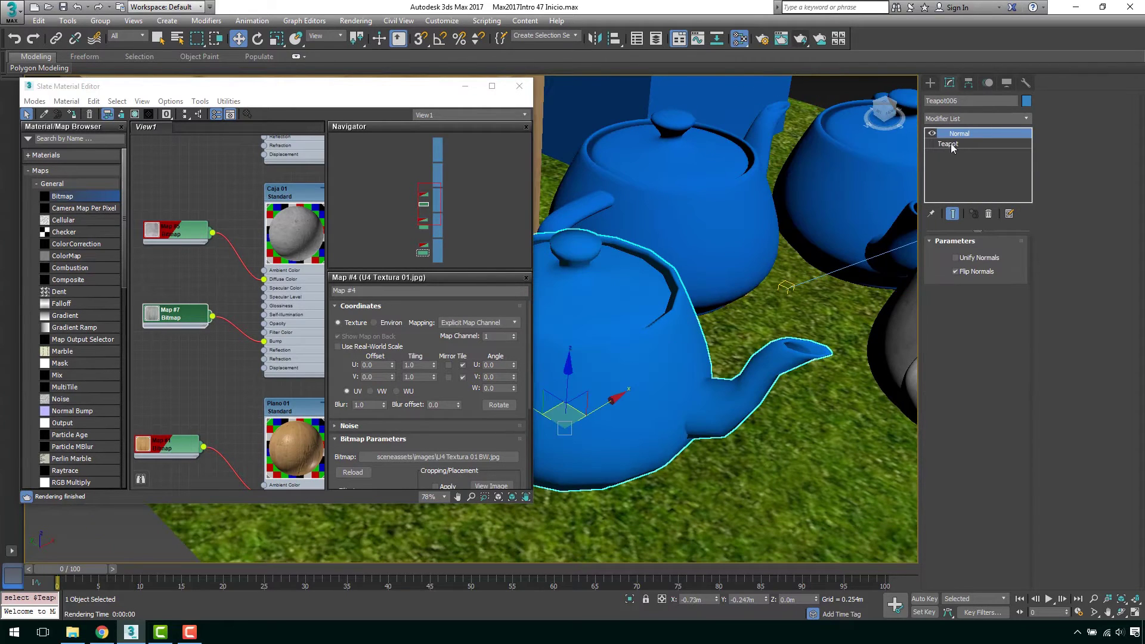
right_click(954, 134)
click(983, 154)
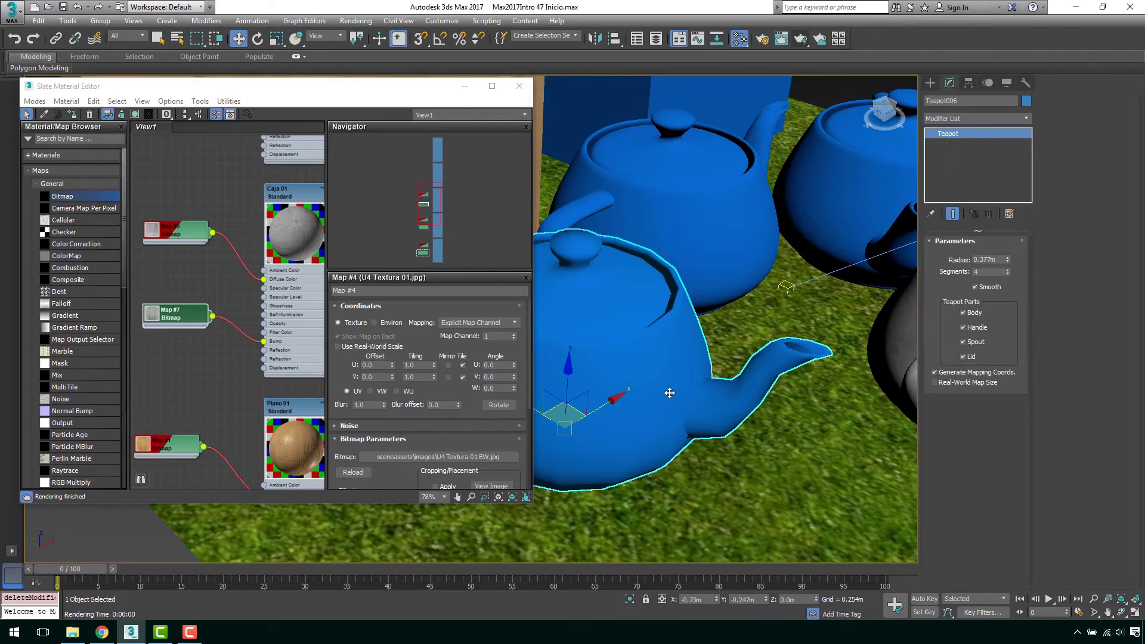
click(669, 392)
Give the front teapot 10 segments and run a test render.
text(10)
key(Return)
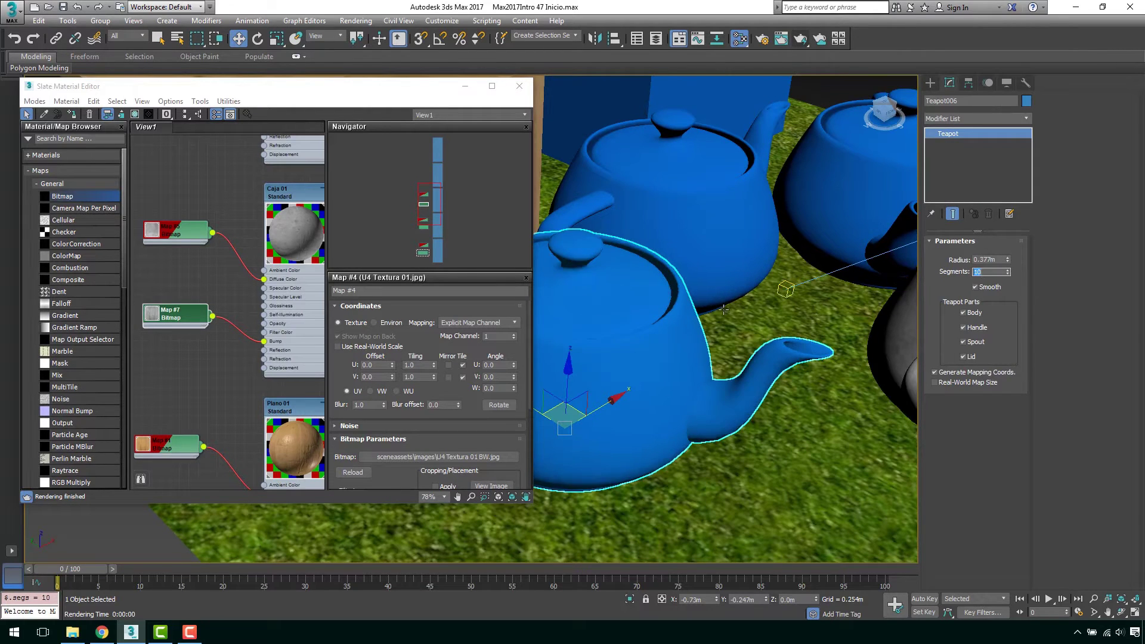
alt+middle_drag(775, 299, 748, 274)
scroll(747, 274, up, 3)
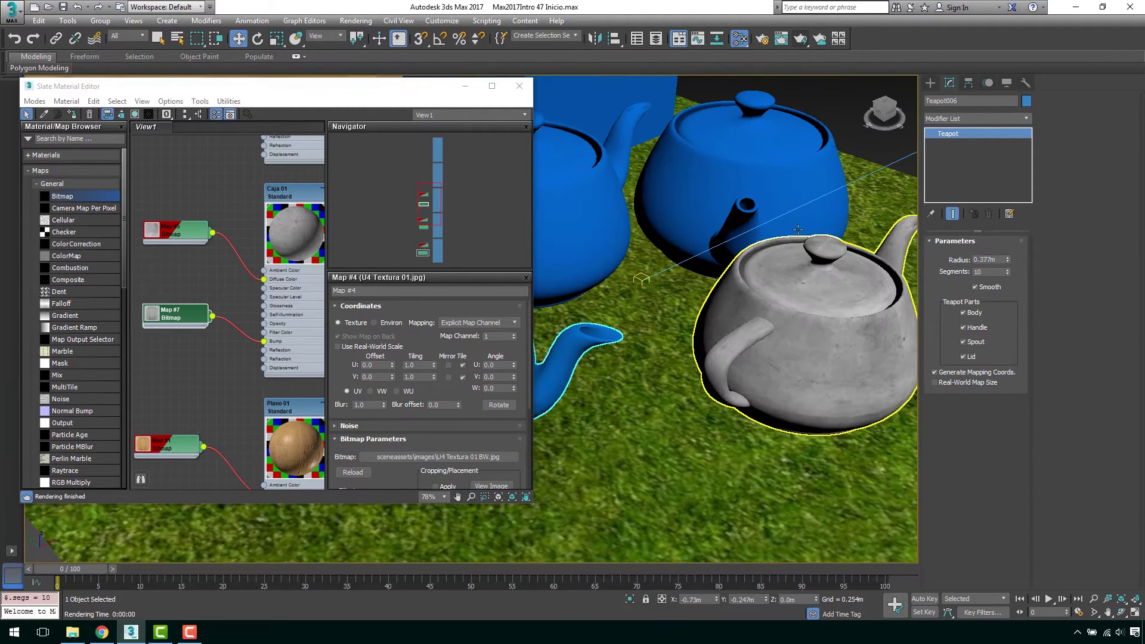
click(800, 39)
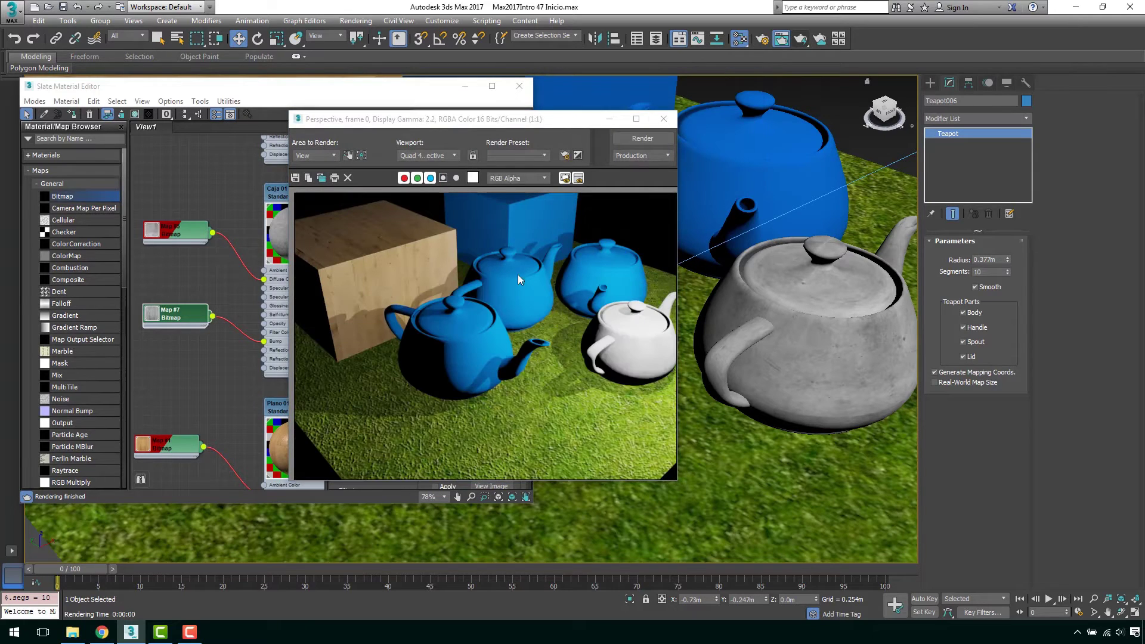
Select the three blue teapots and assign them the Caja 01 material.
click(663, 119)
scroll(716, 268, down, 4)
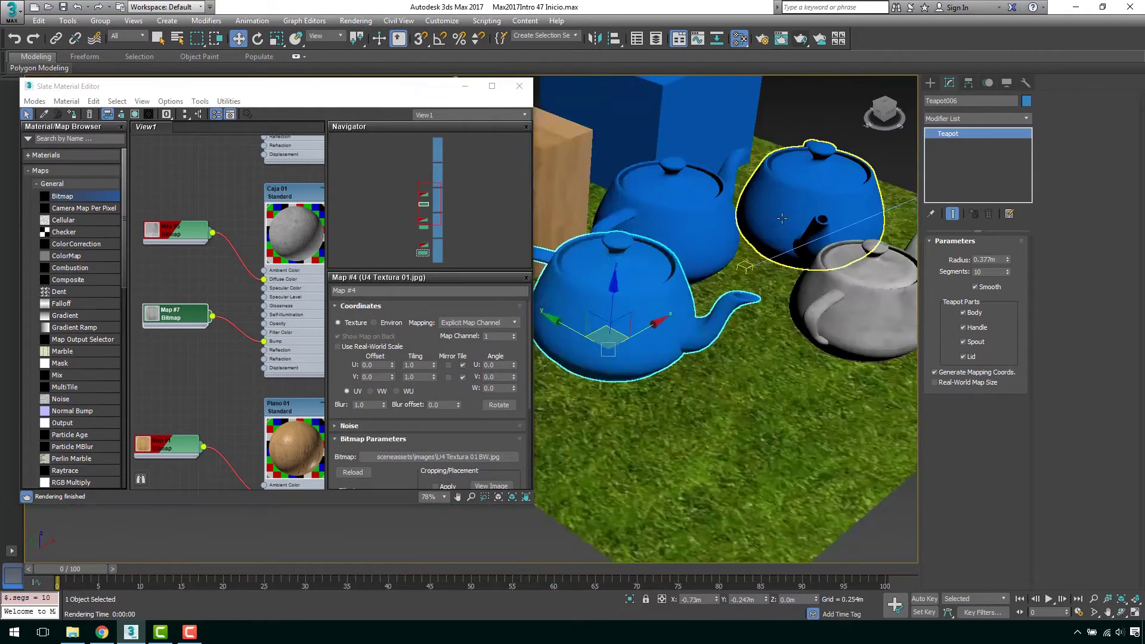
ctrl+click(689, 278)
ctrl+click(805, 203)
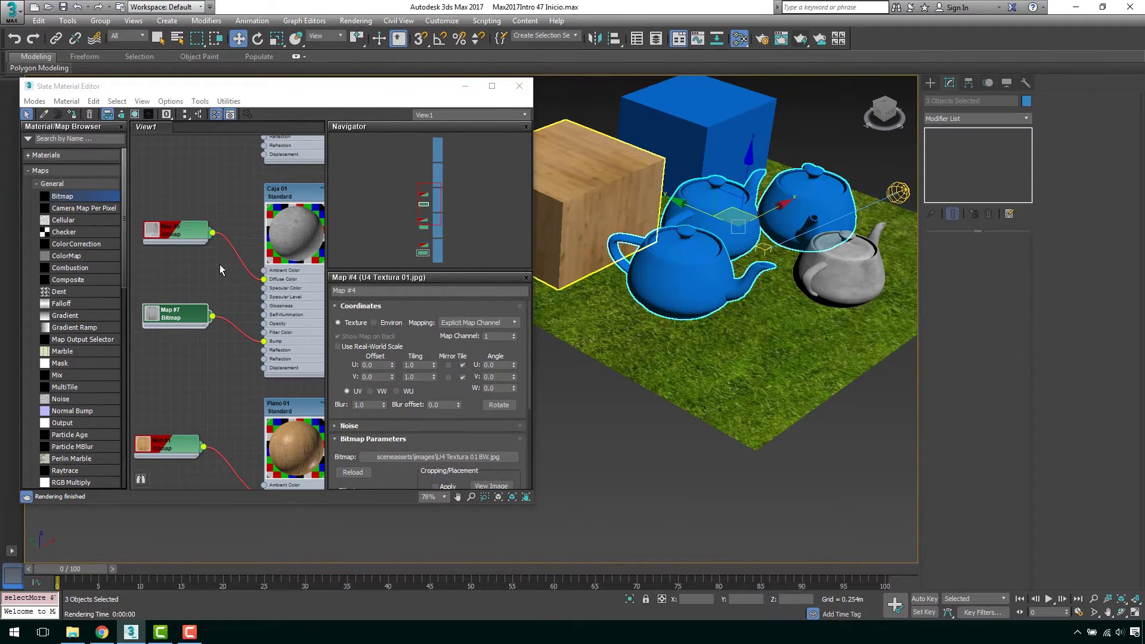
middle_drag(315, 264, 244, 260)
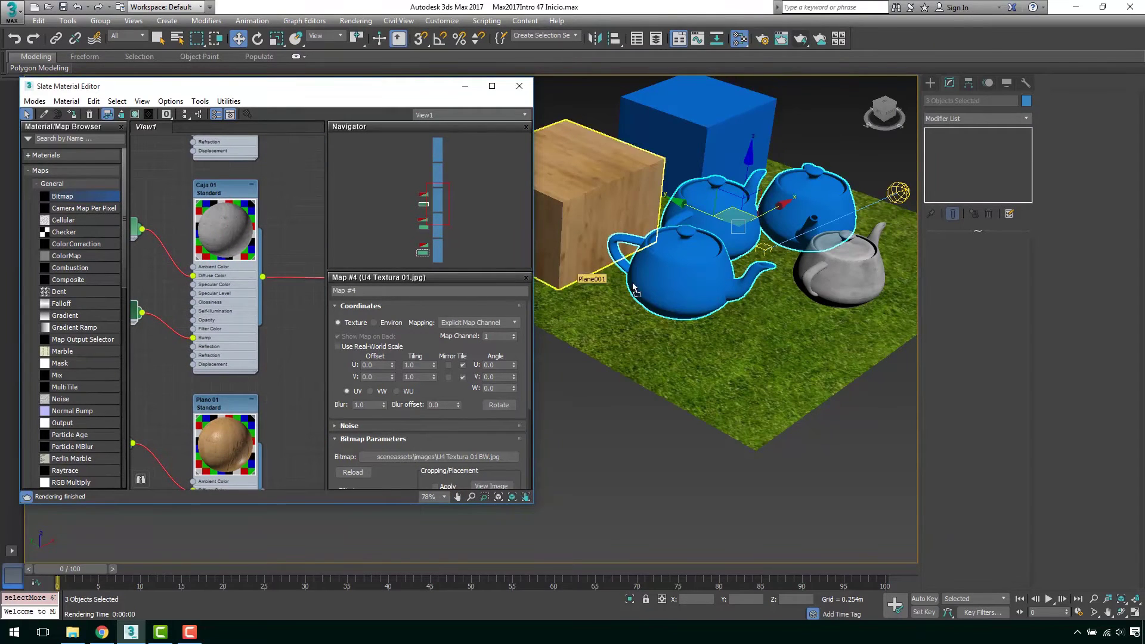
drag(263, 278, 680, 318)
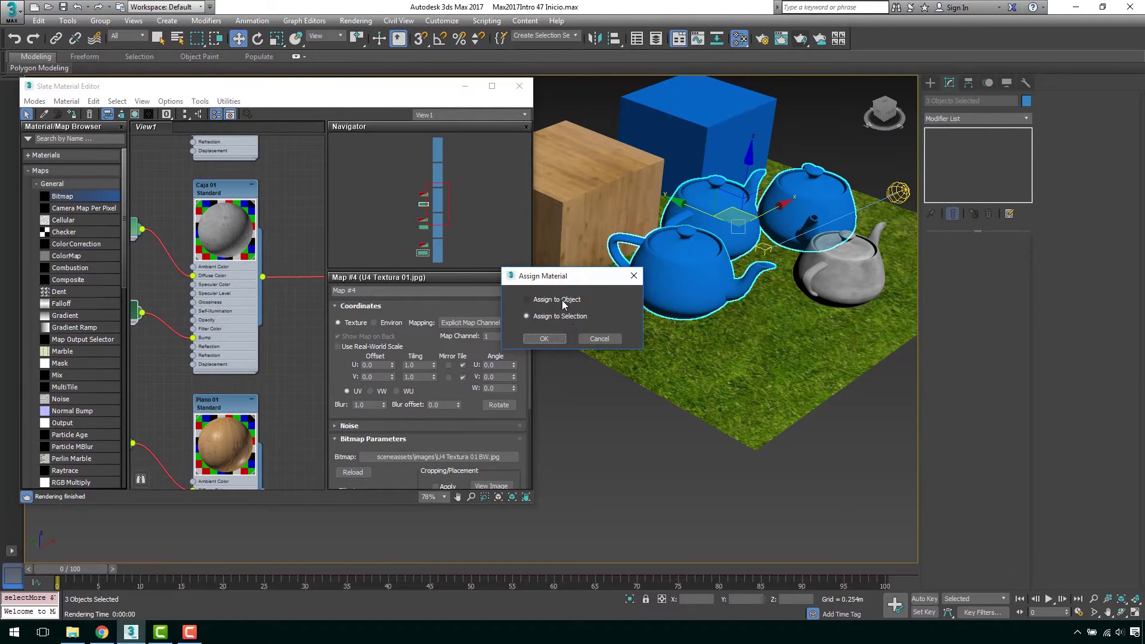
click(563, 344)
Render the perspective view to confirm the grey Caja 01 teapots.
scroll(775, 298, up, 2)
scroll(775, 298, up, 2)
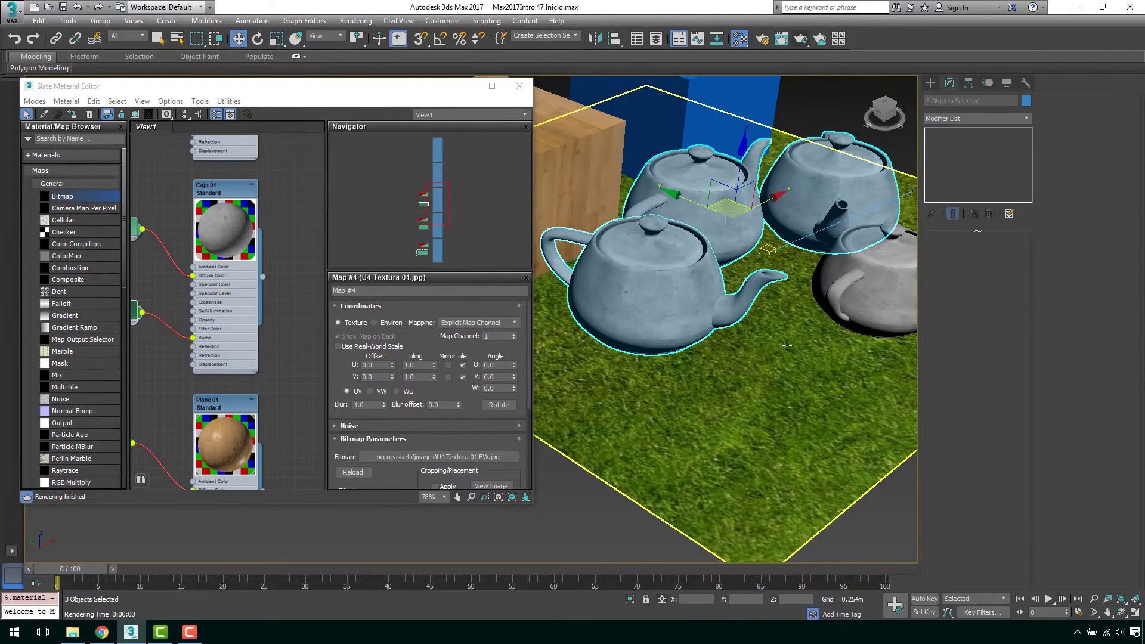
scroll(787, 346, up, 2)
scroll(787, 346, up, 2)
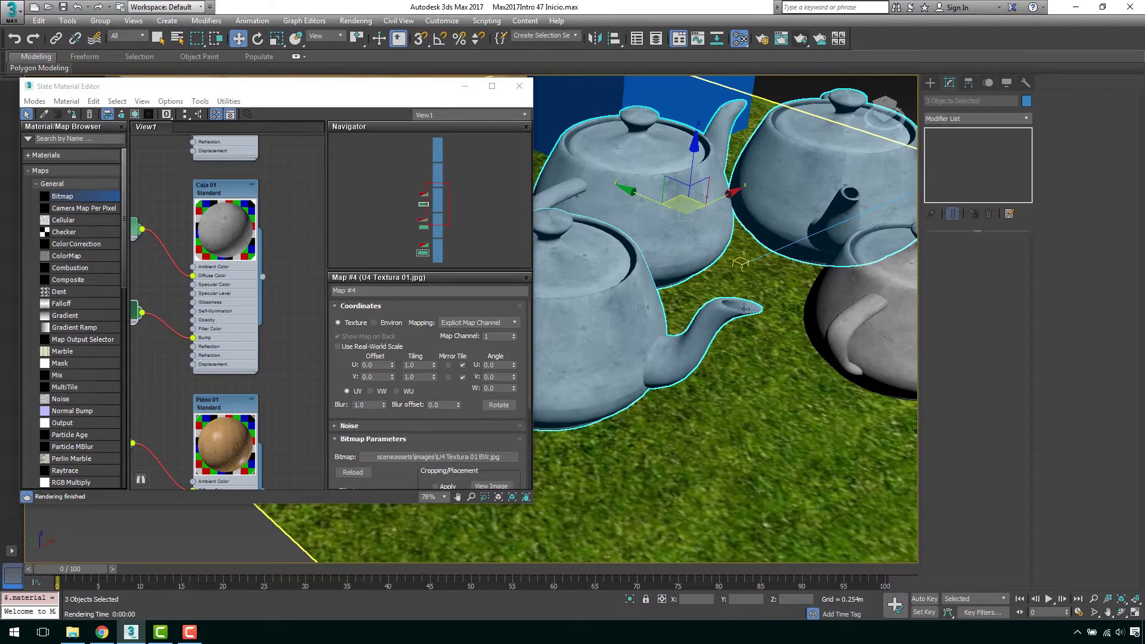
click(799, 42)
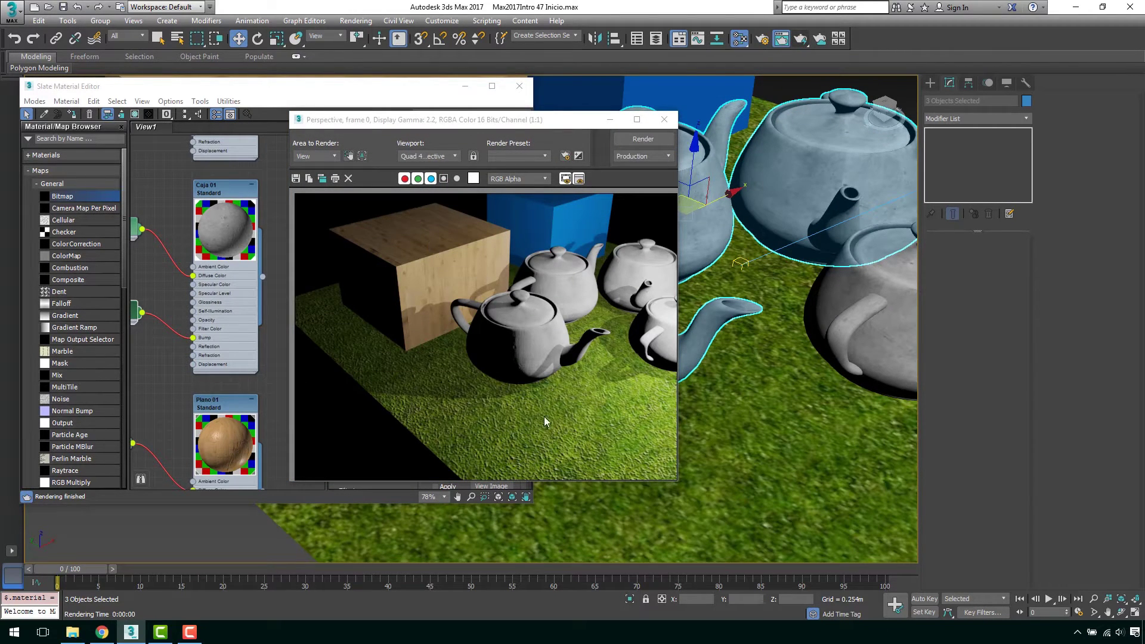
Close the render and draw a new Standard Primitive plane, Plane002, on the grass.
click(664, 119)
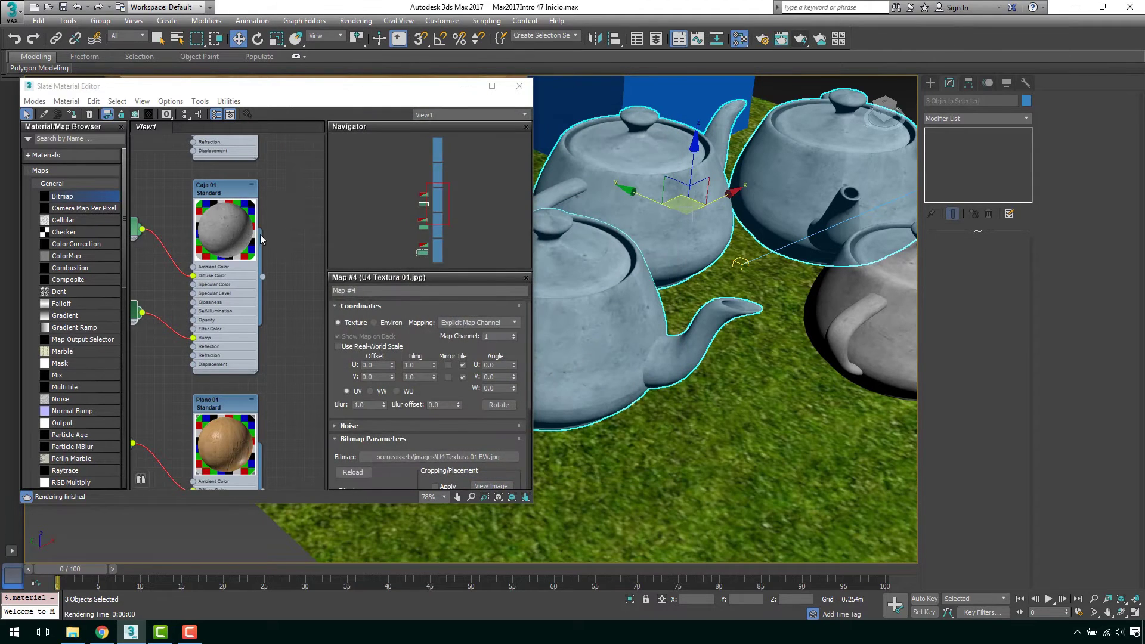
middle_drag(228, 223, 257, 281)
scroll(257, 281, down, 3)
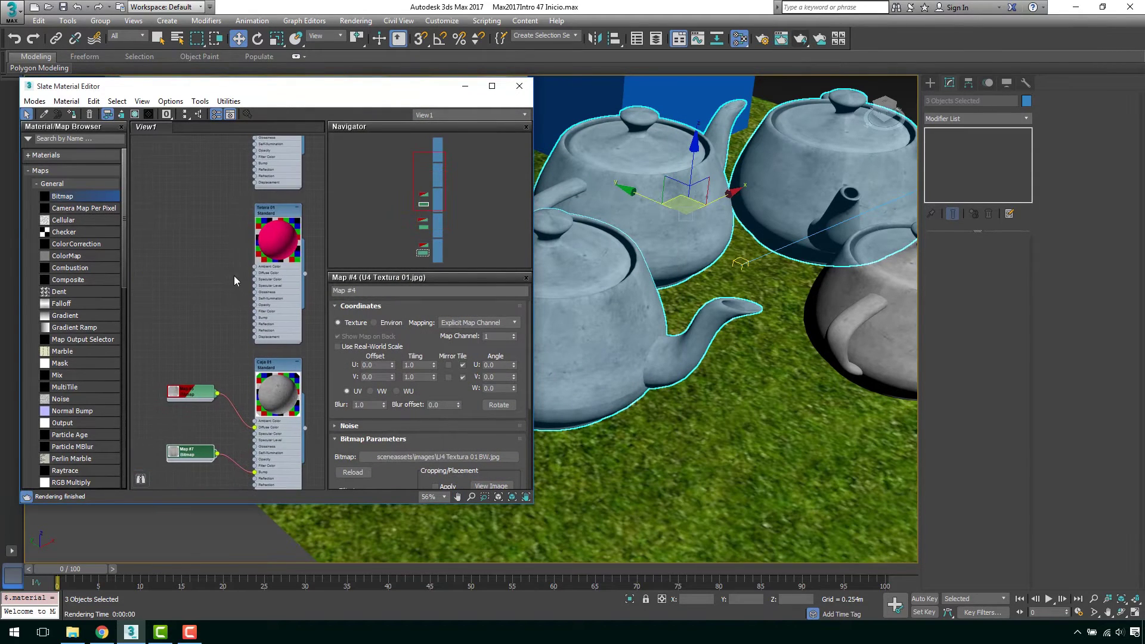
scroll(599, 280, down, 5)
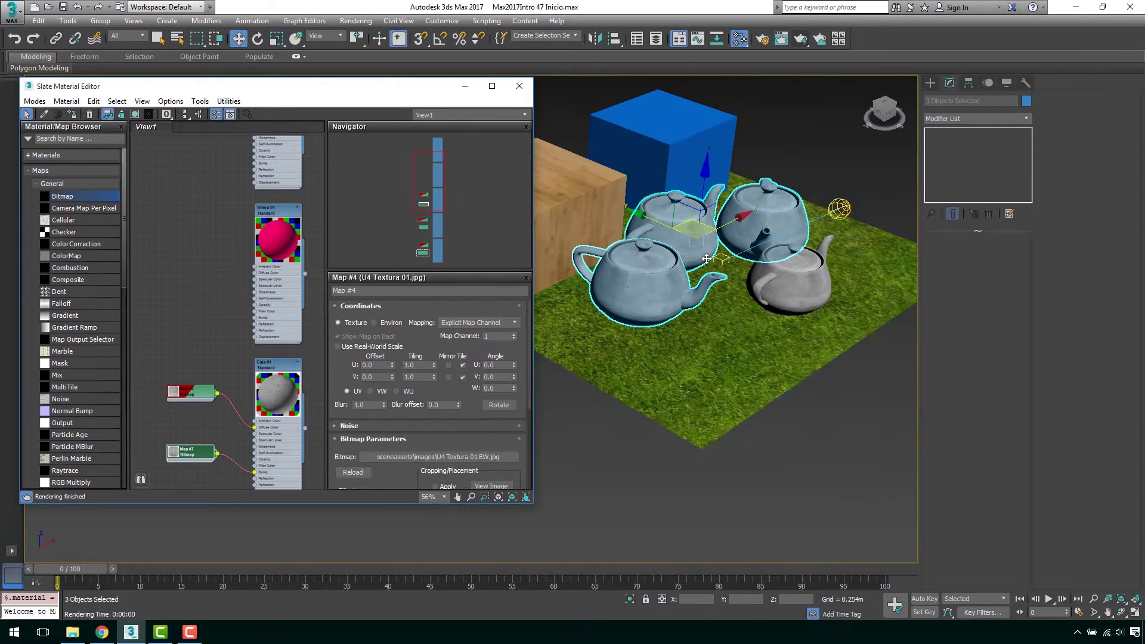
click(930, 83)
click(930, 101)
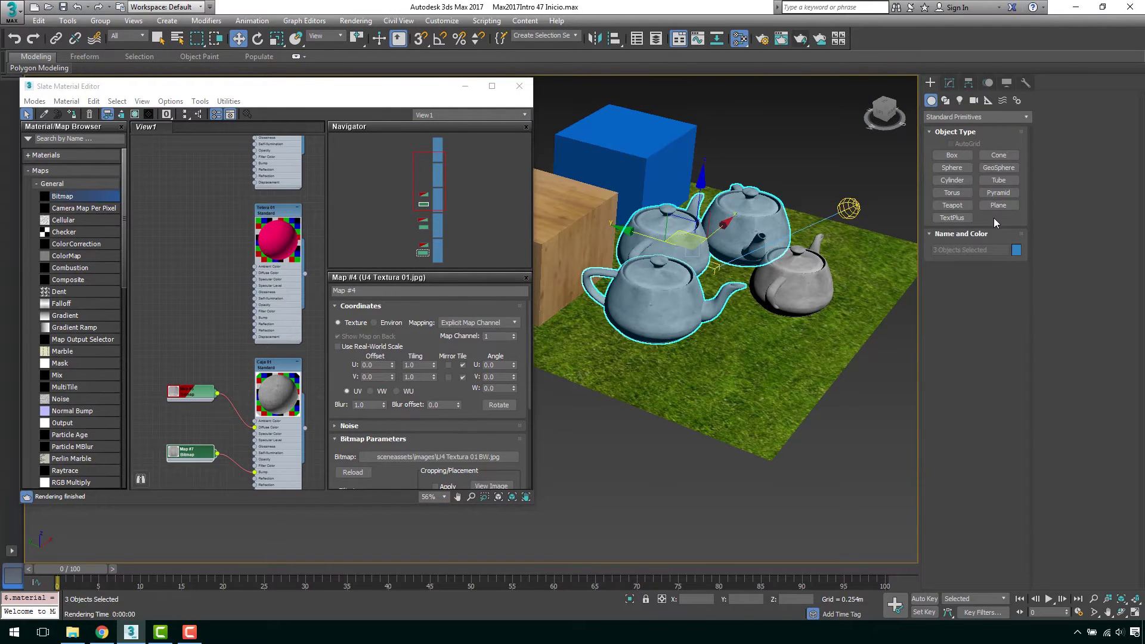
click(998, 205)
drag(799, 379, 753, 255)
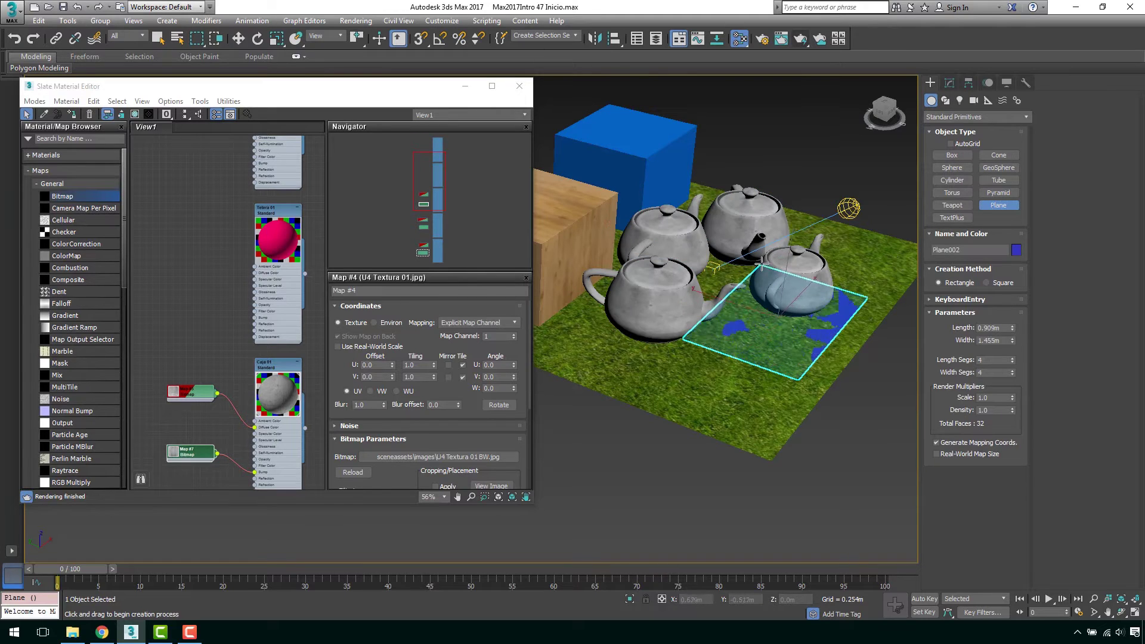
Move Plane002 up 0.653 m so it hovers above the teapots.
key(w)
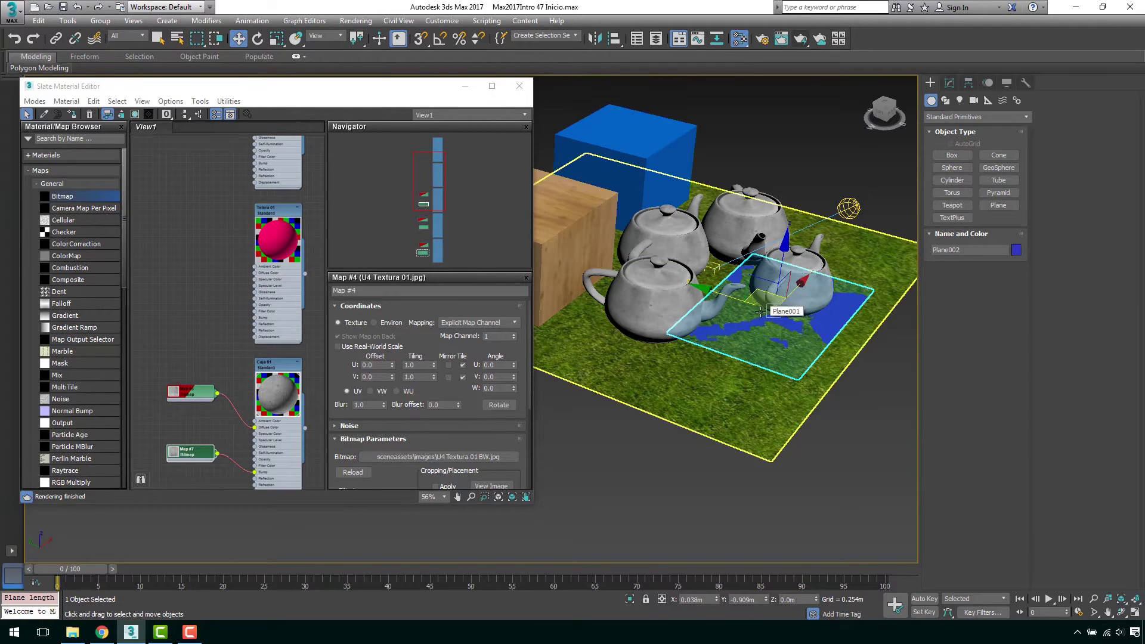
alt+middle_drag(761, 310, 756, 281)
drag(756, 281, 768, 245)
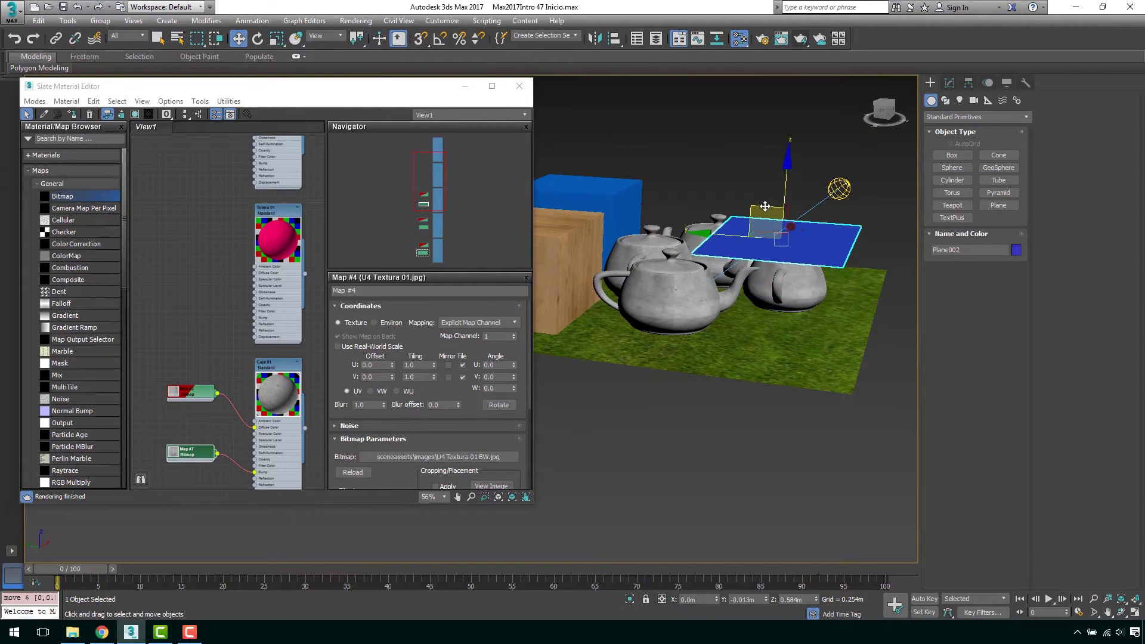
scroll(768, 245, up, 2)
mouse_move(767, 245)
alt+middle_down()
mouse_move(738, 247)
mouse_move(797, 231)
alt+middle_up()
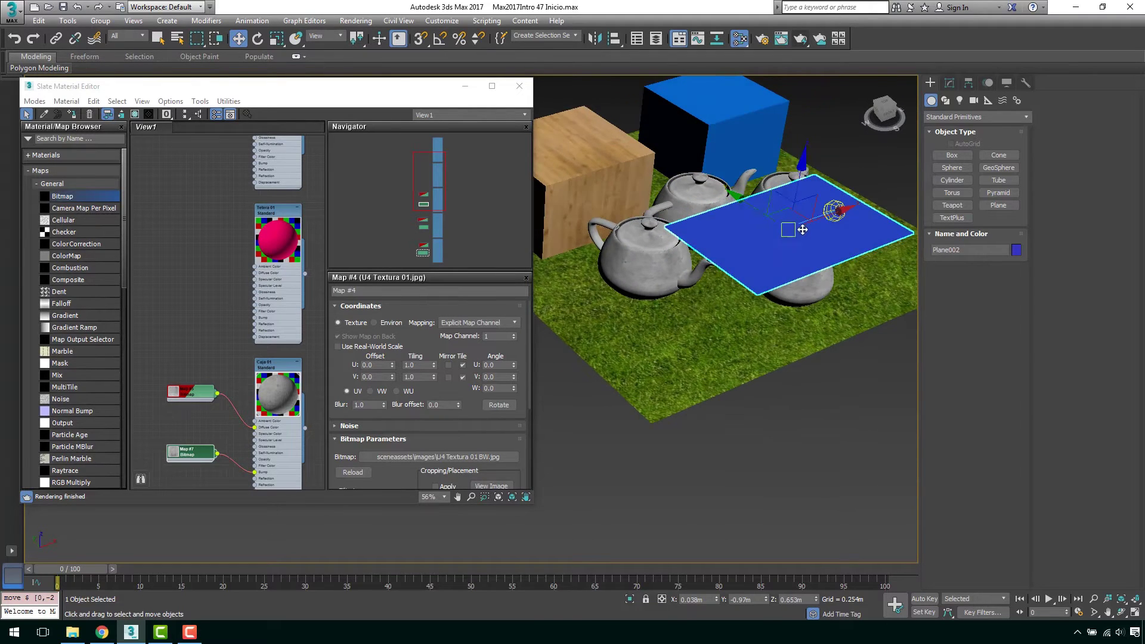
scroll(847, 217, up, 2)
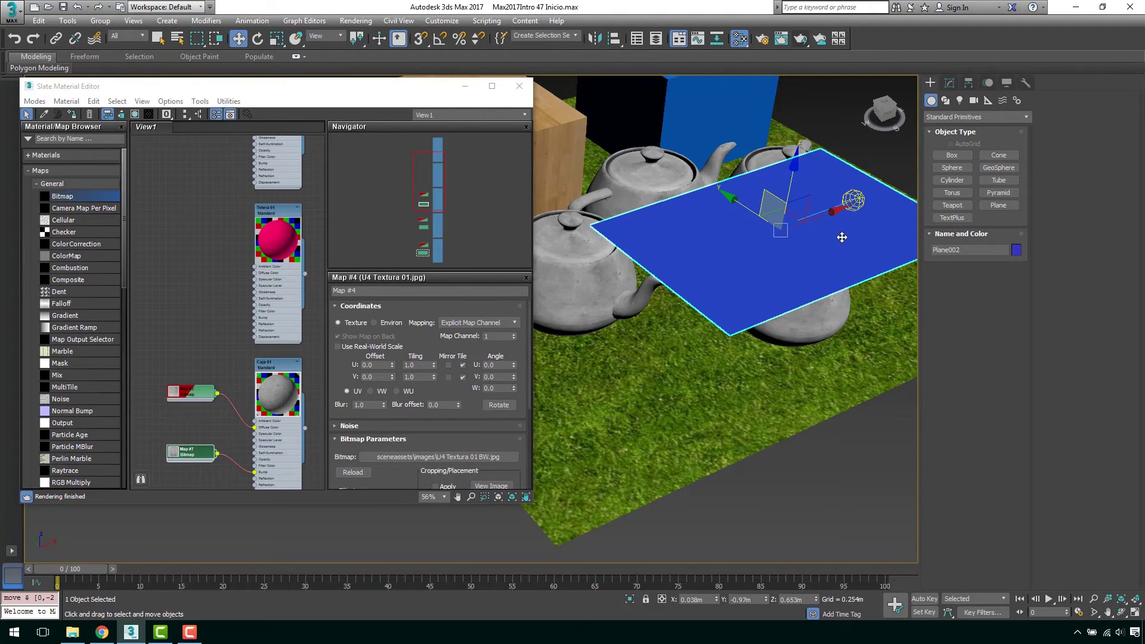
click(231, 247)
scroll(256, 213, up, 2)
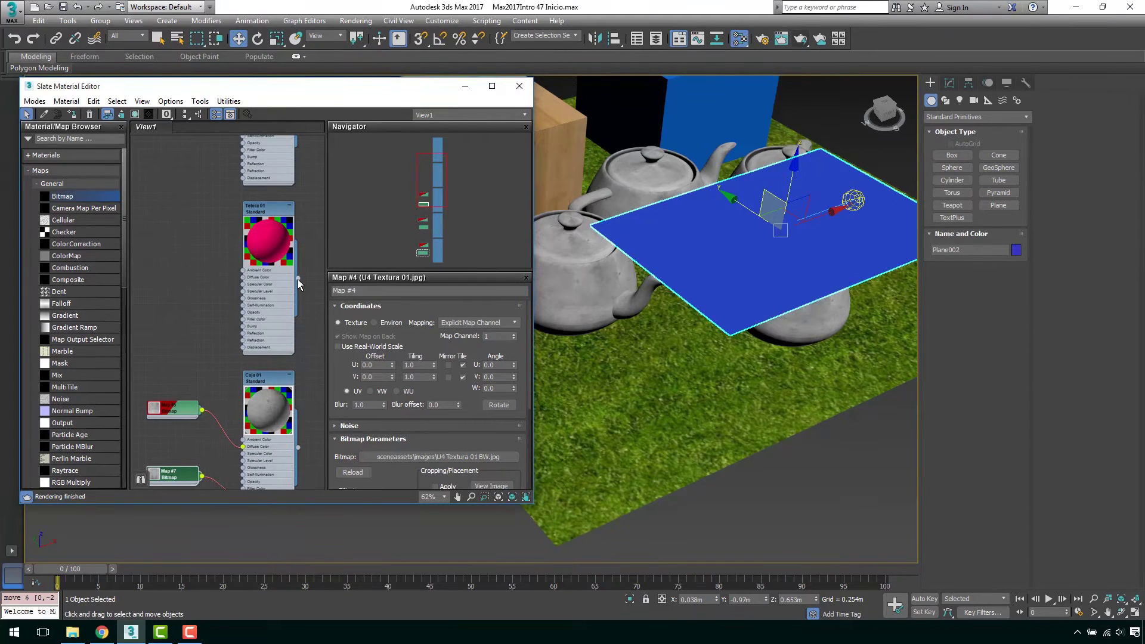
Assign the pink Tetera 01 material to Plane002.
drag(298, 279, 727, 259)
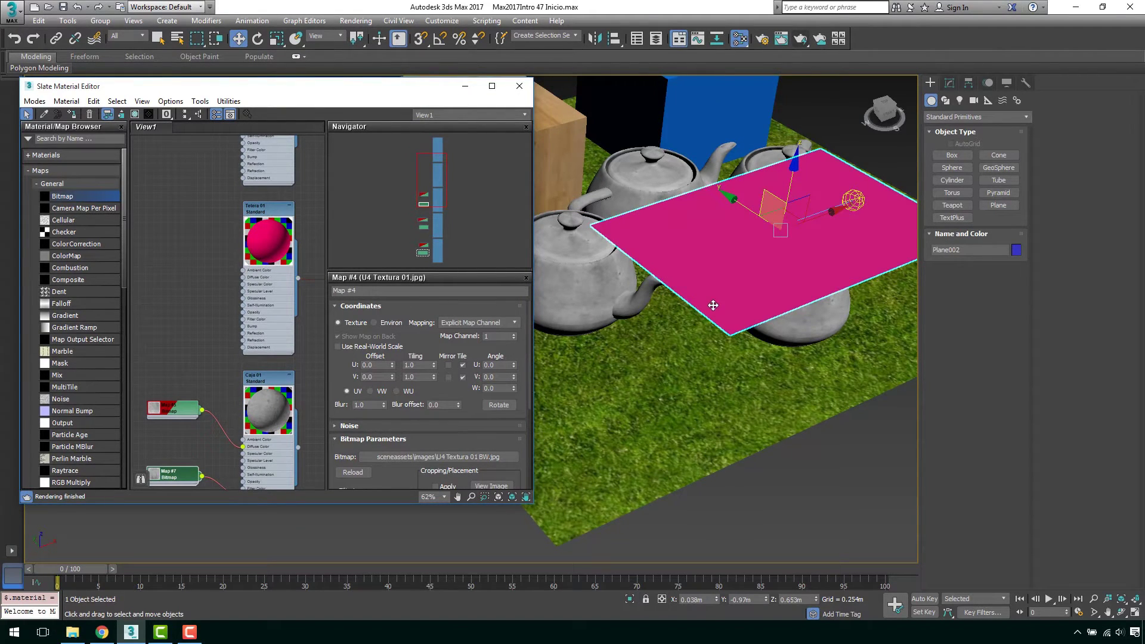
middle_drag(191, 270, 227, 259)
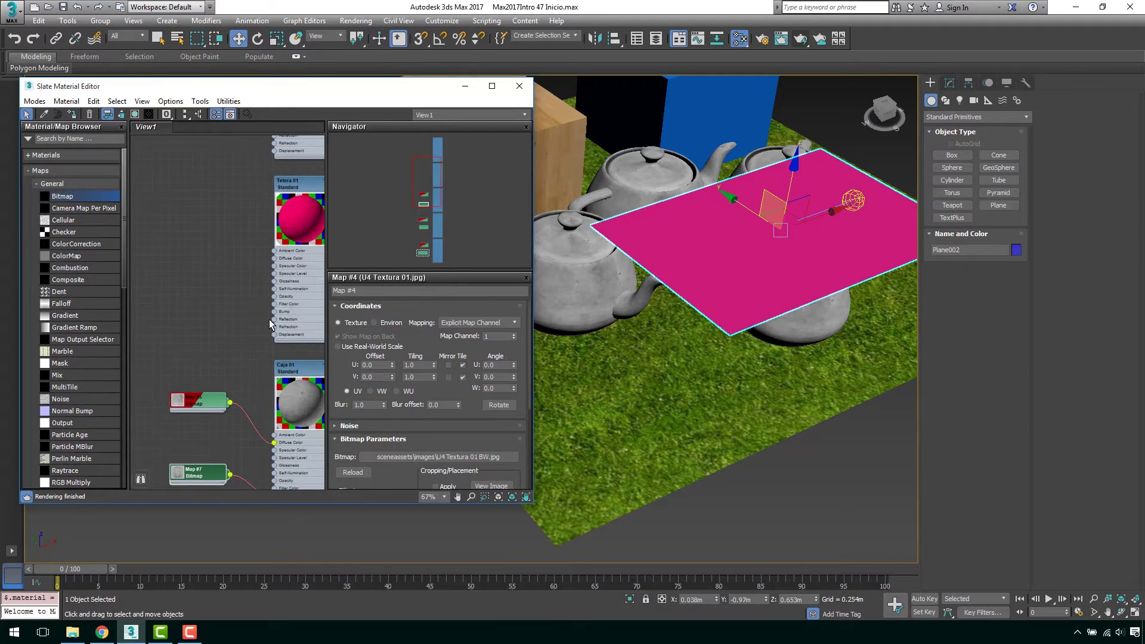
scroll(257, 301, up, 3)
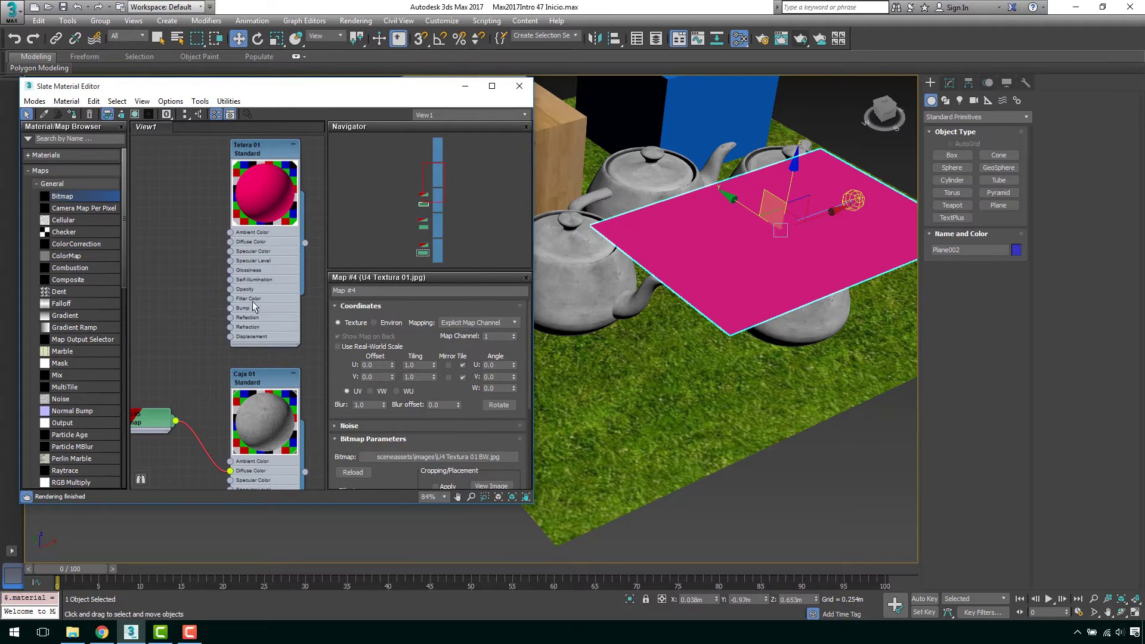
Add a bitmap node loading U4 Textura 08 and wire it to Tetera 01's Opacity input.
drag(60, 202, 170, 238)
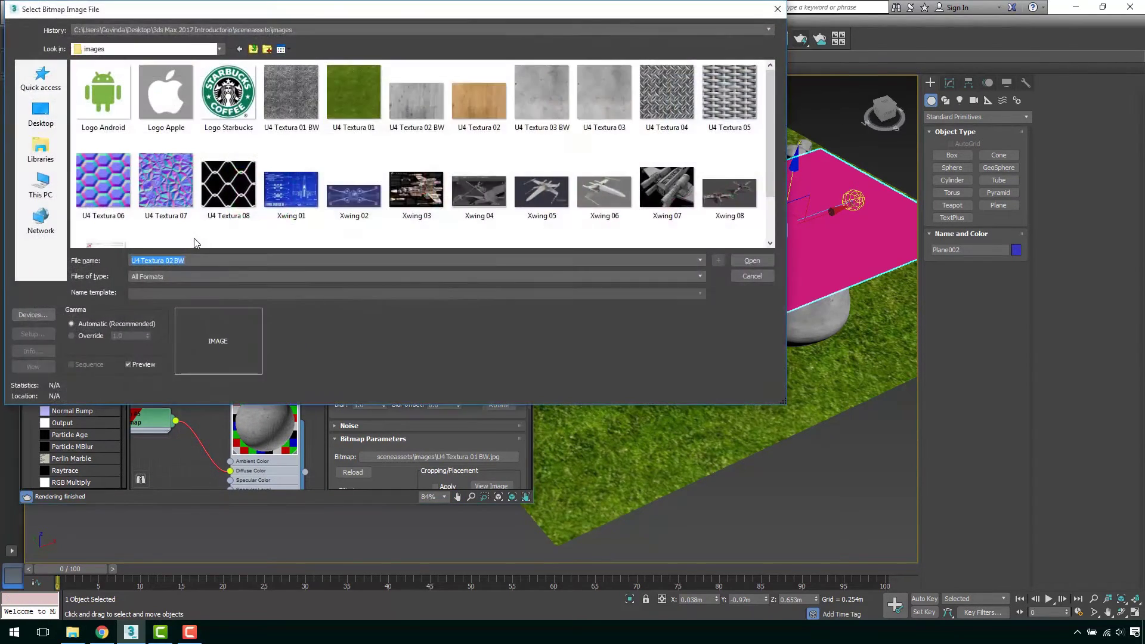
click(229, 190)
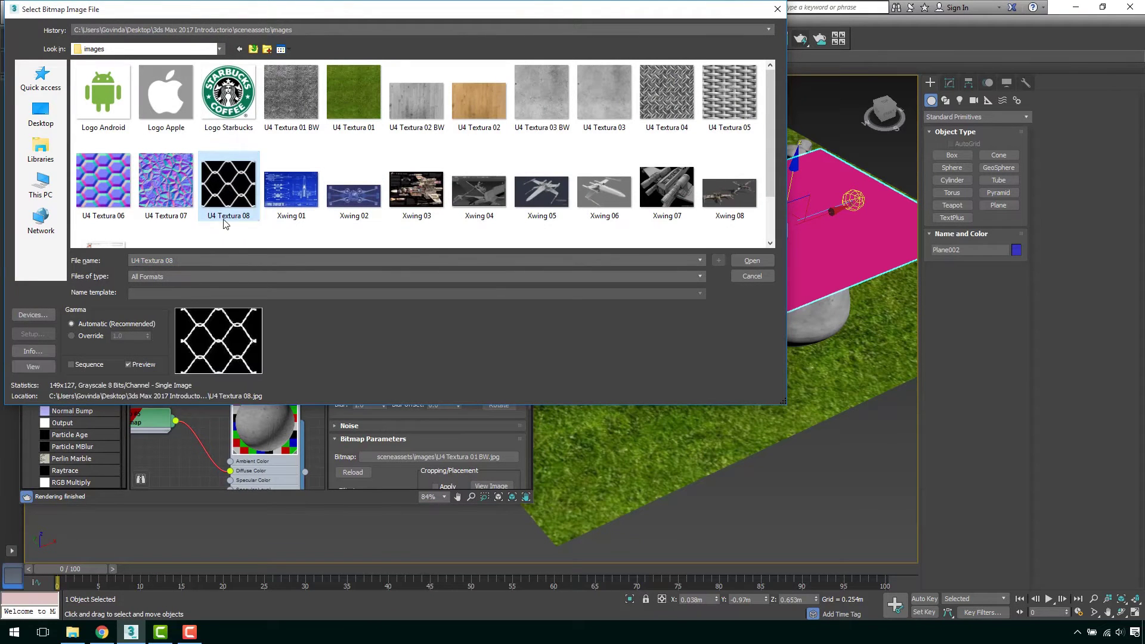
click(759, 263)
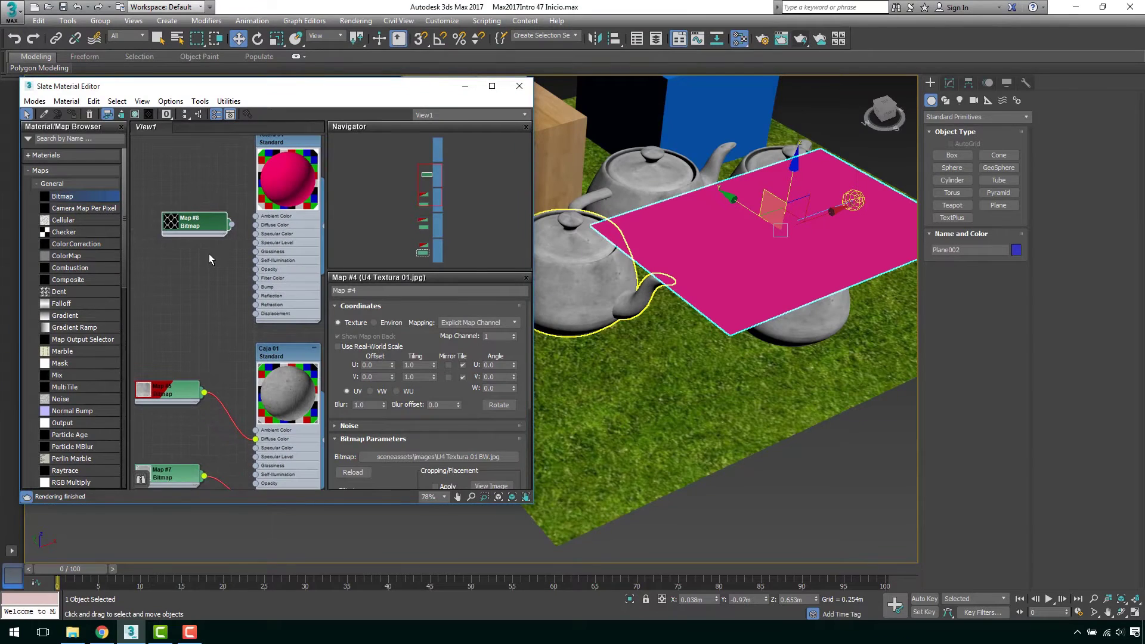
scroll(209, 249, down, 2)
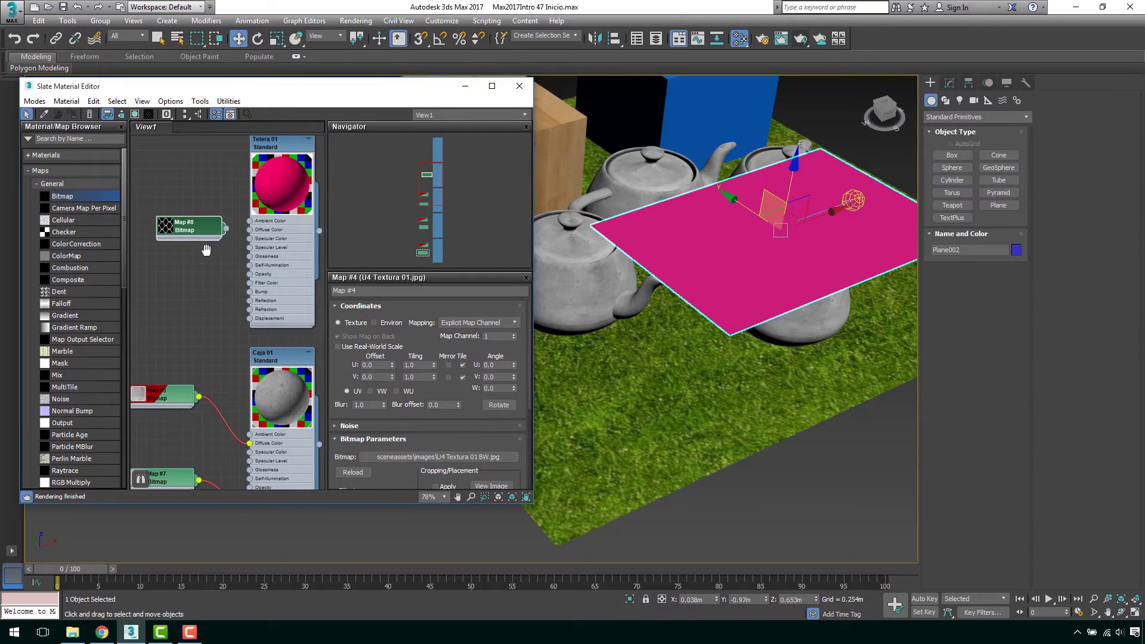
drag(166, 232, 157, 241)
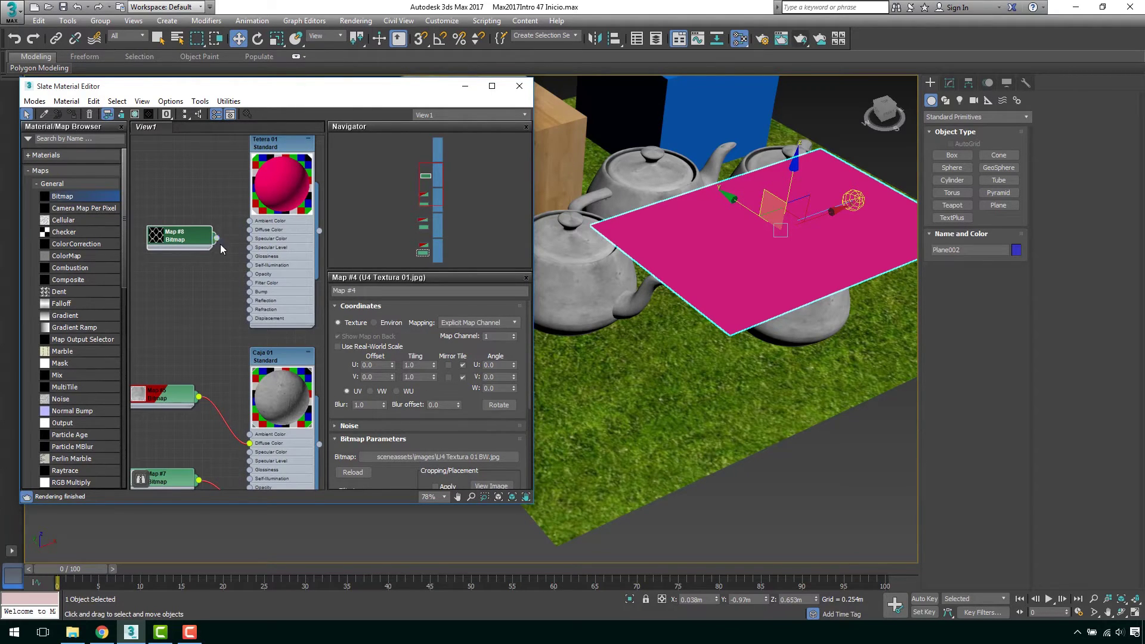
drag(217, 238, 249, 274)
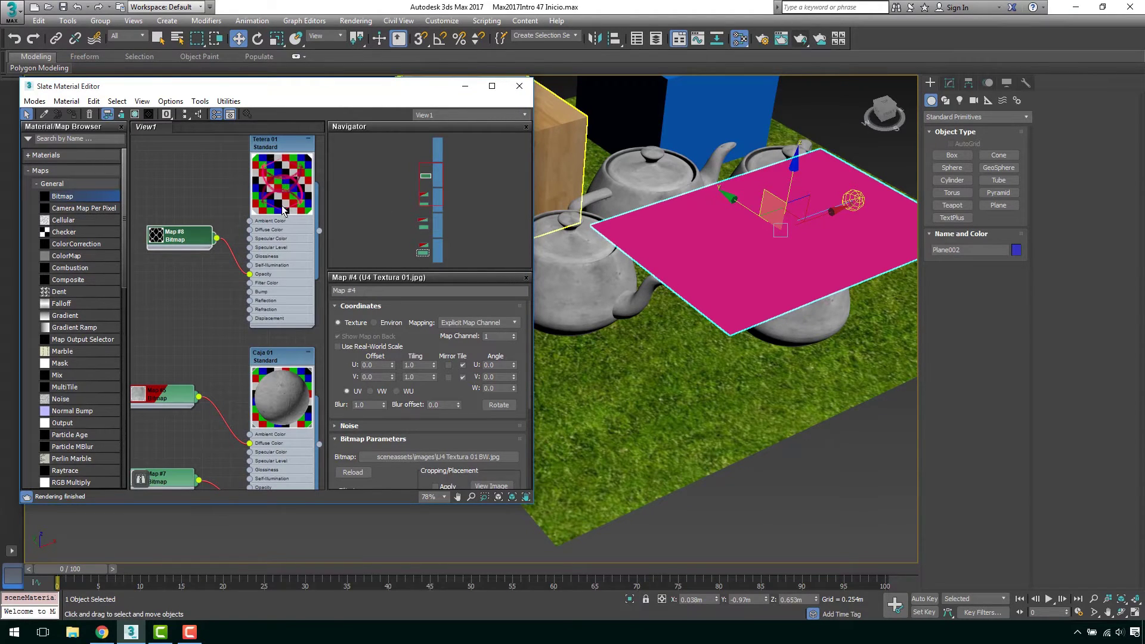
Show the lattice opacity map in the viewport and set Map #8 tiling U and V to 5.0.
scroll(654, 248, up, 3)
scroll(659, 258, up, 3)
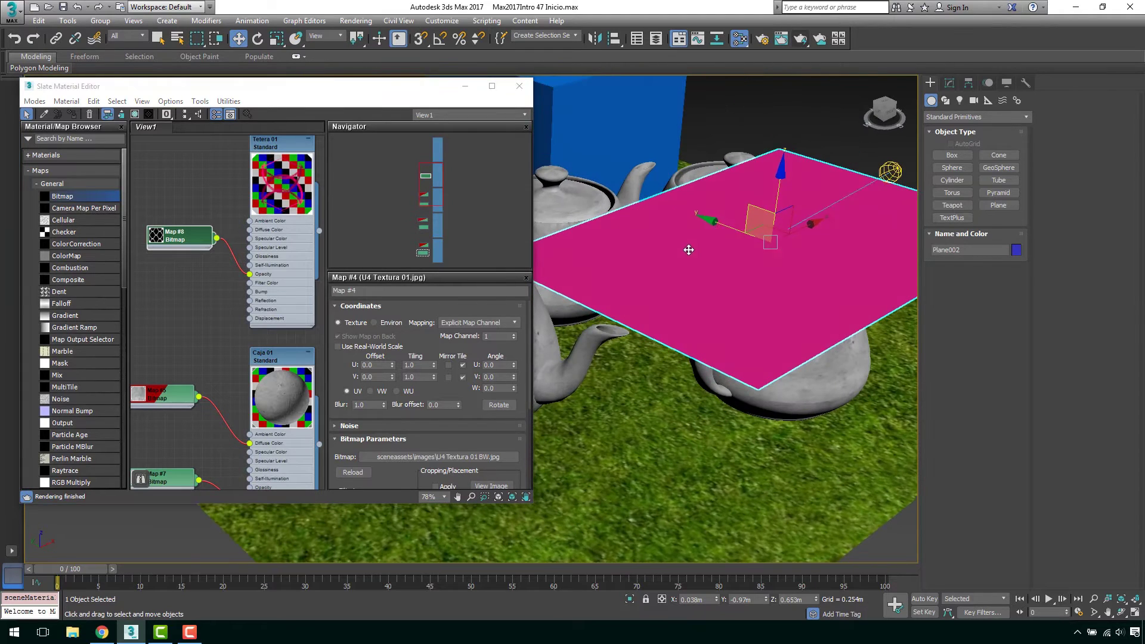
click(188, 241)
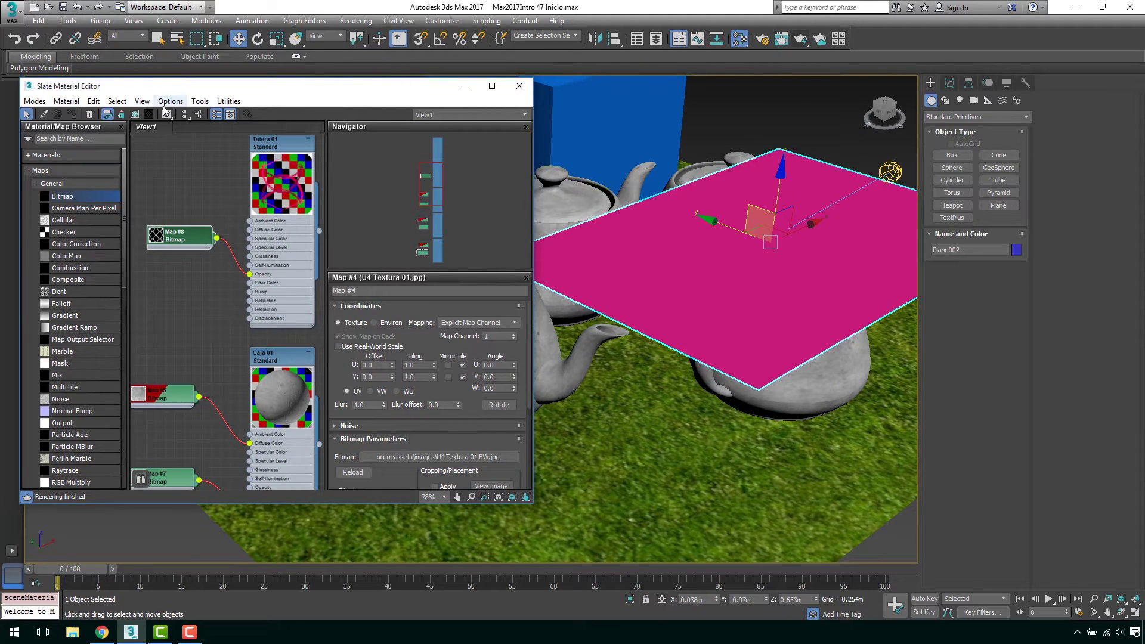
click(135, 114)
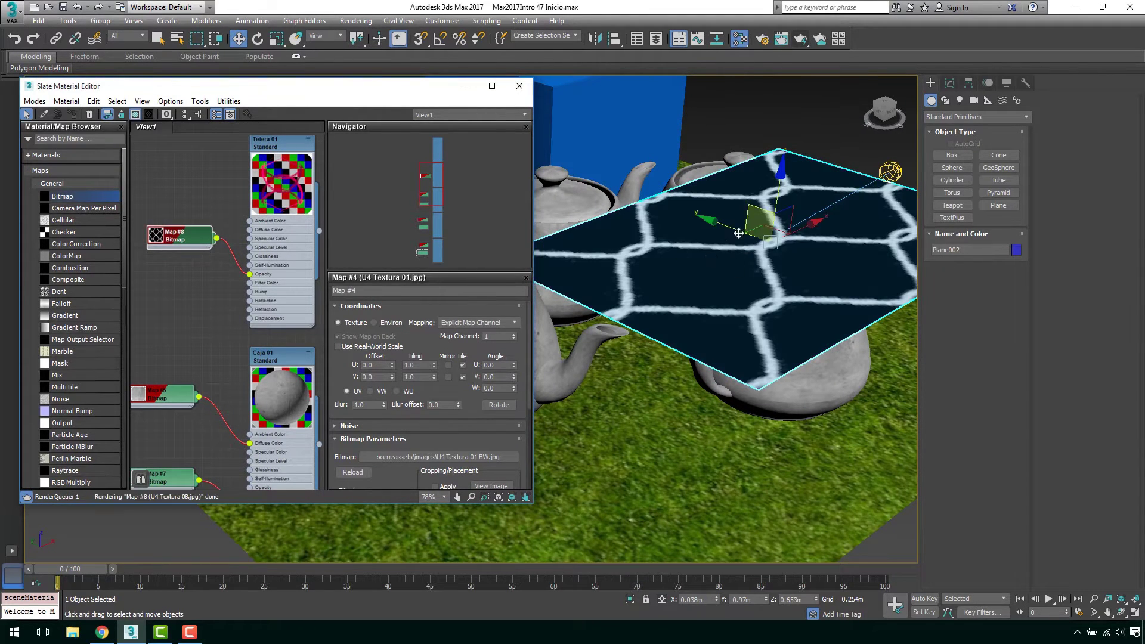
scroll(775, 238, up, 1)
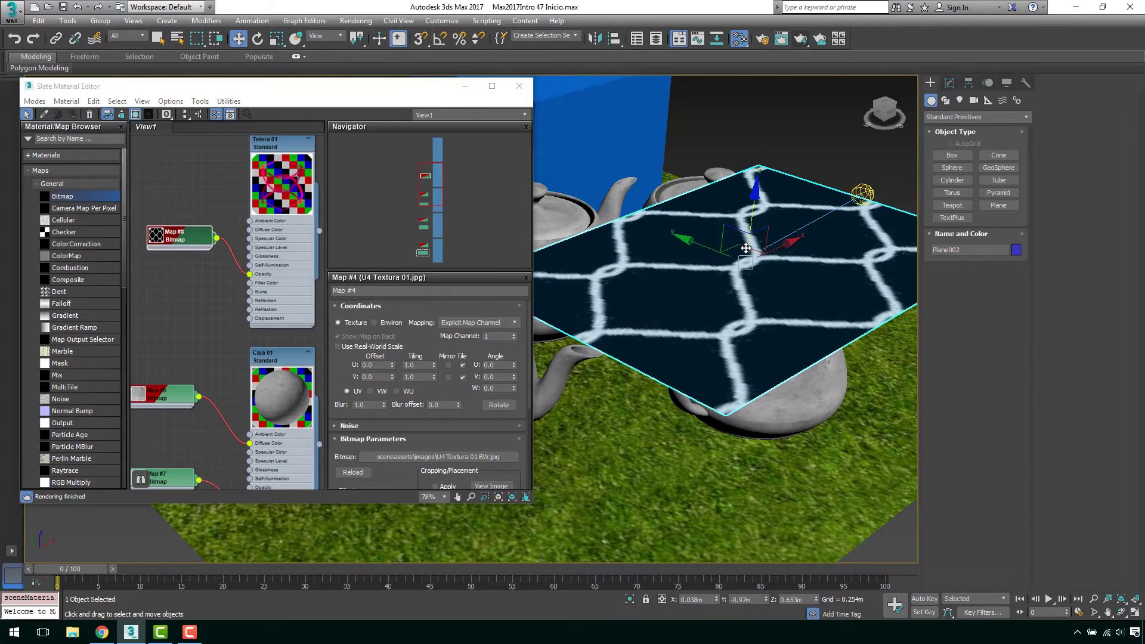
click(169, 239)
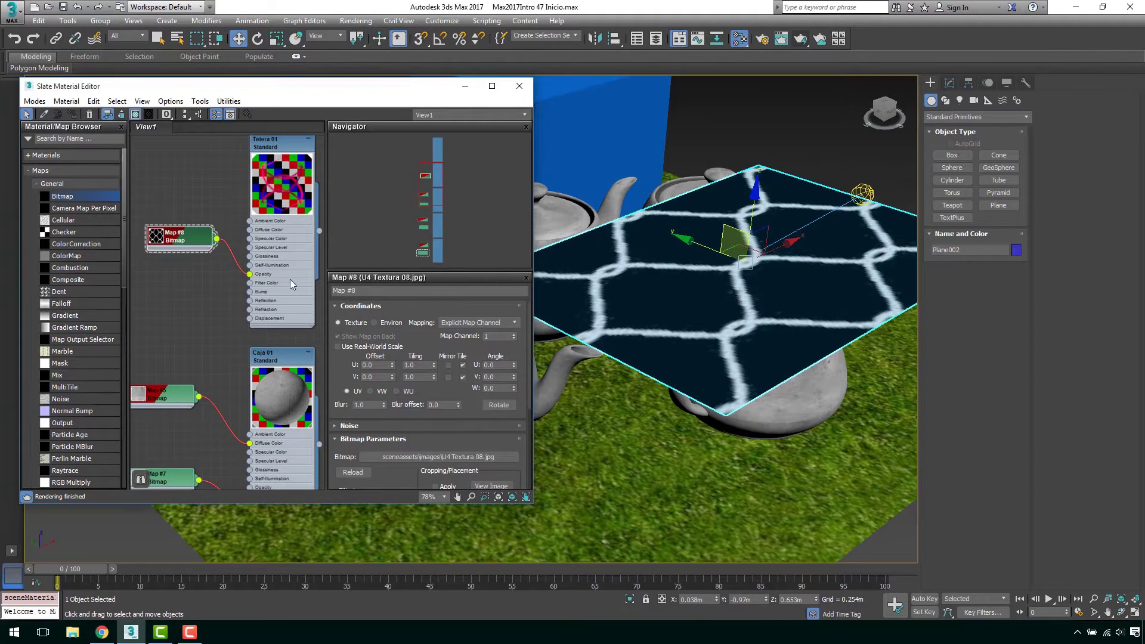
double_click(421, 365)
key(Tab)
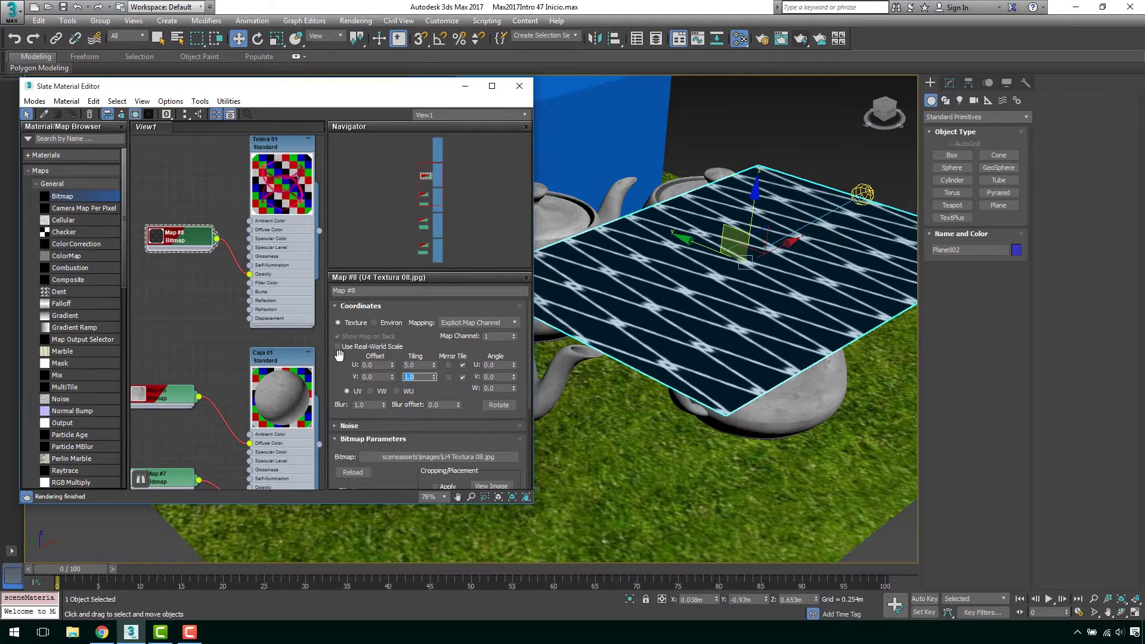
text(5)
key(Return)
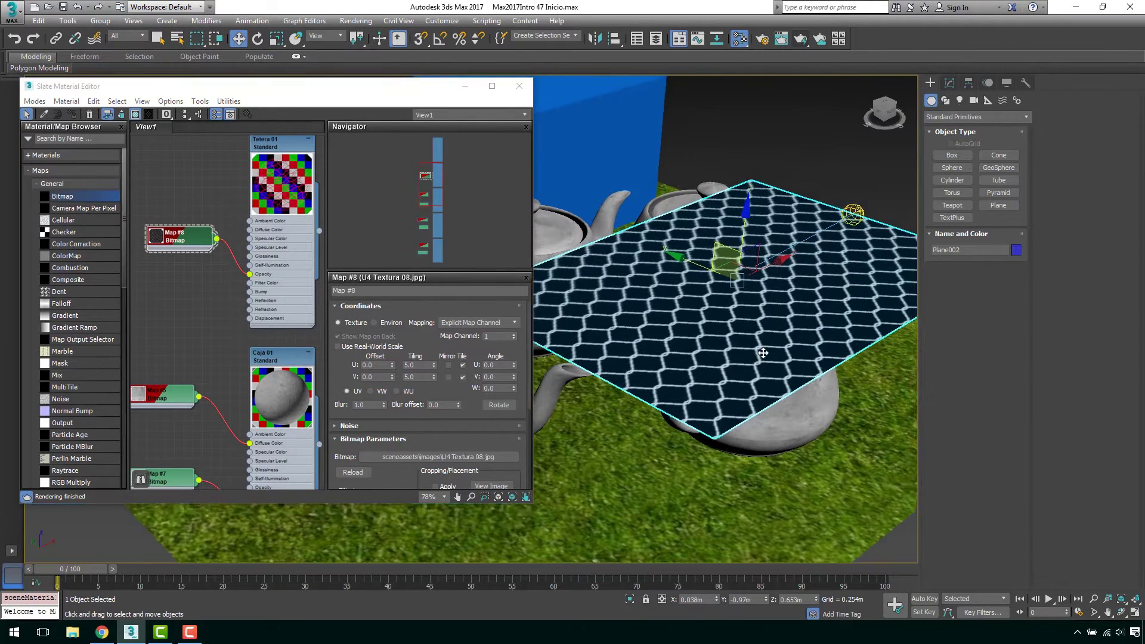
Render the perspective view to check the denser hexagon lattice, then close the render.
scroll(786, 341, up, 2)
scroll(809, 346, up, 1)
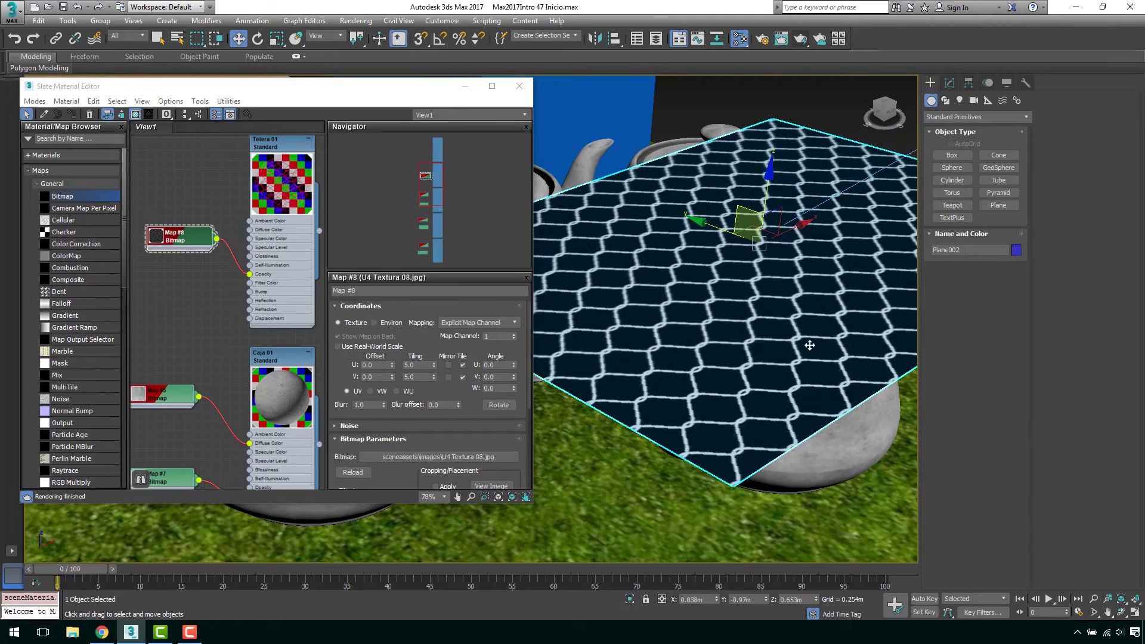
click(810, 40)
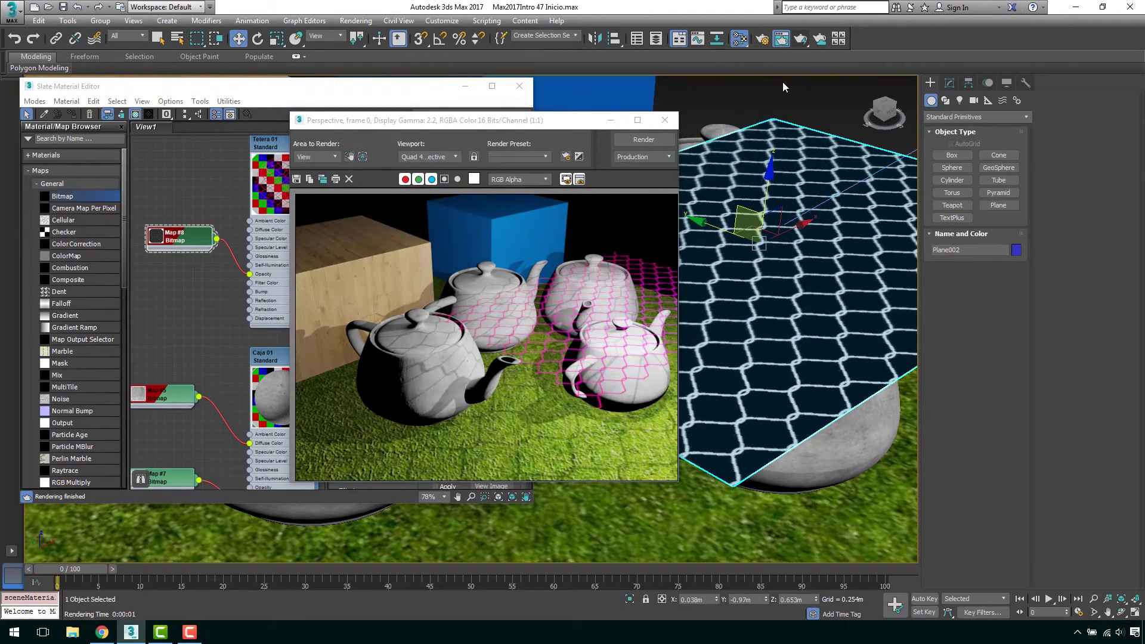
click(526, 285)
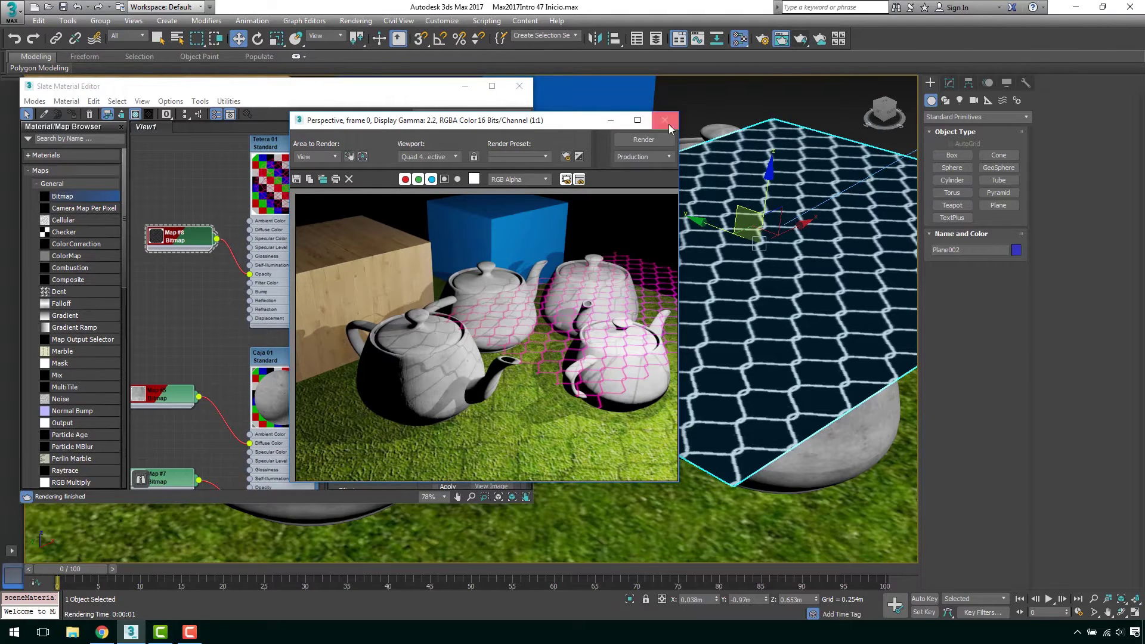
scroll(564, 368, up, 2)
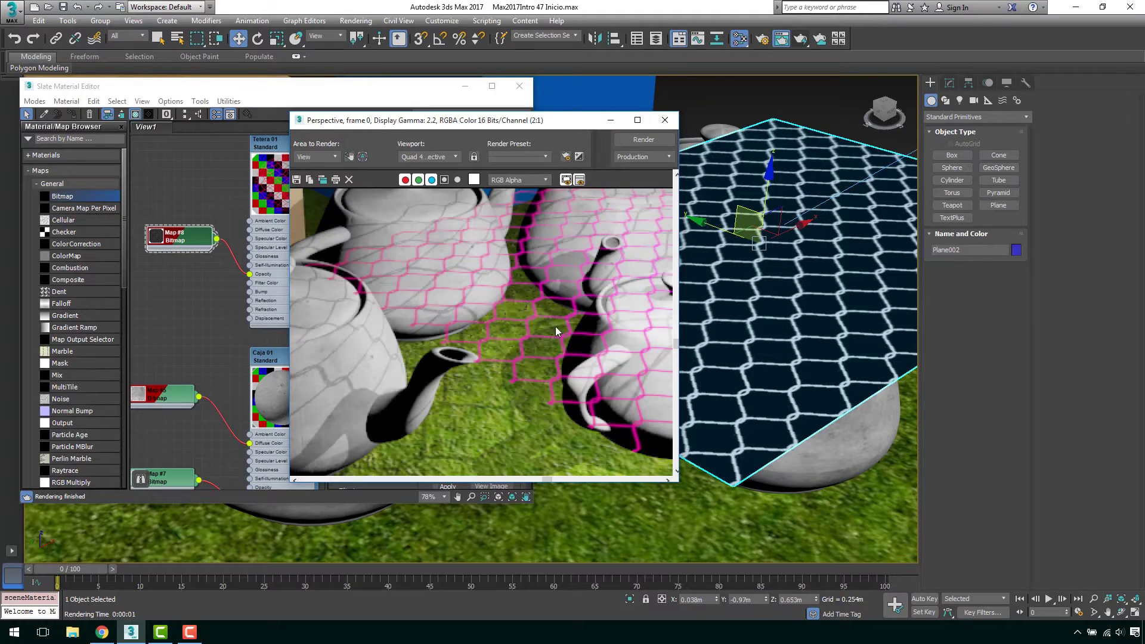
click(664, 126)
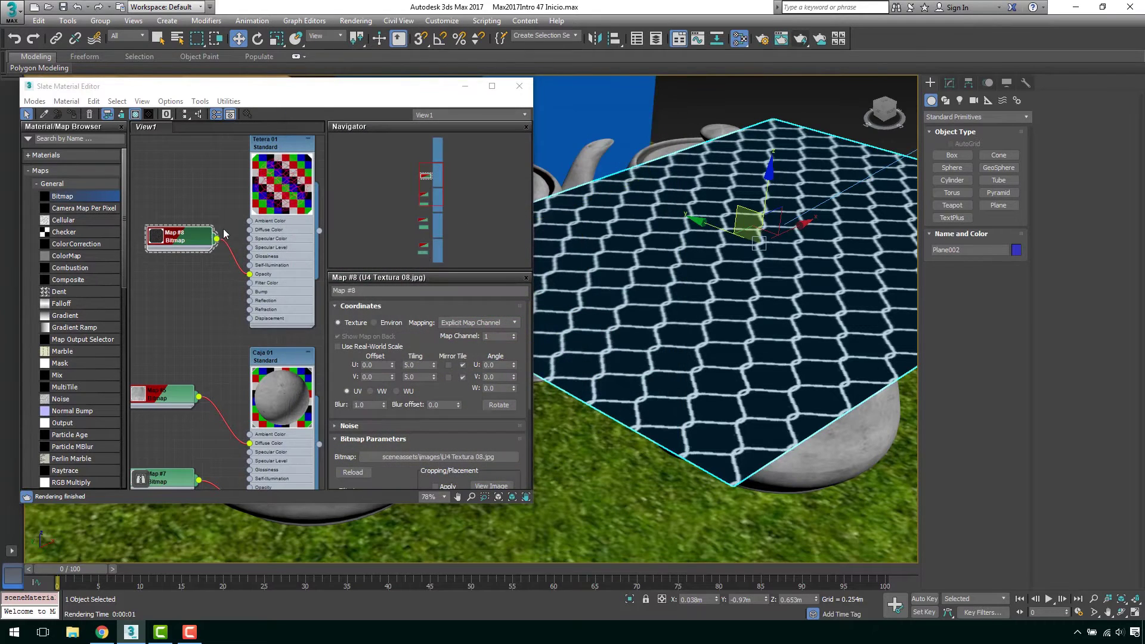
Make Tetera 01 grey 82,82,82 with specular level 50, glossiness 32, soften 0, and render.
middle_drag(229, 233, 217, 245)
double_click(279, 180)
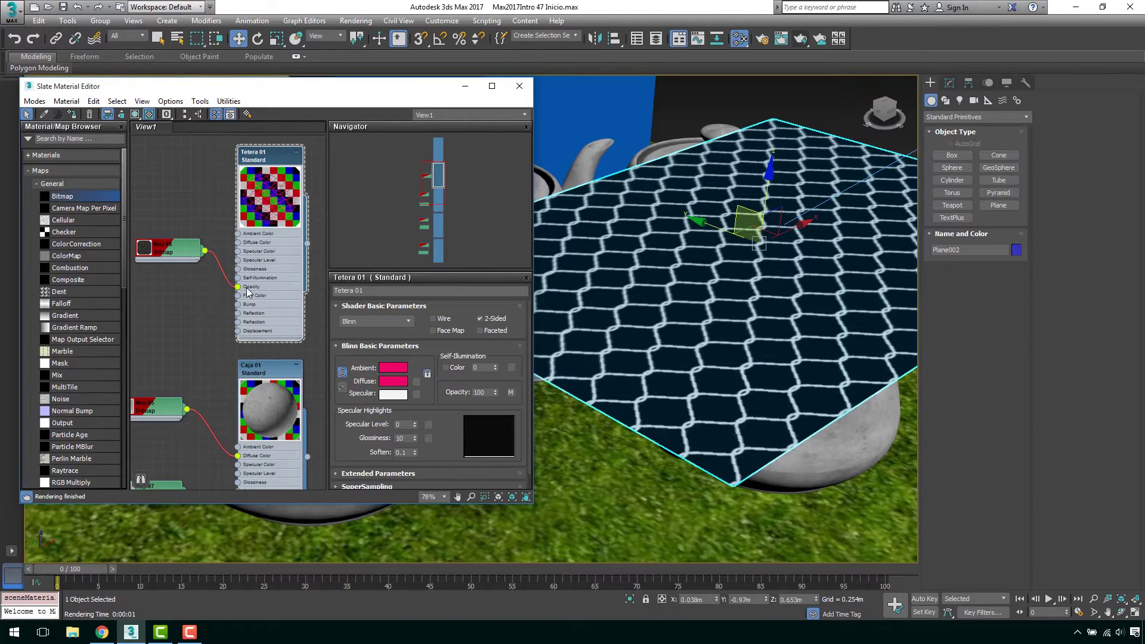
click(393, 368)
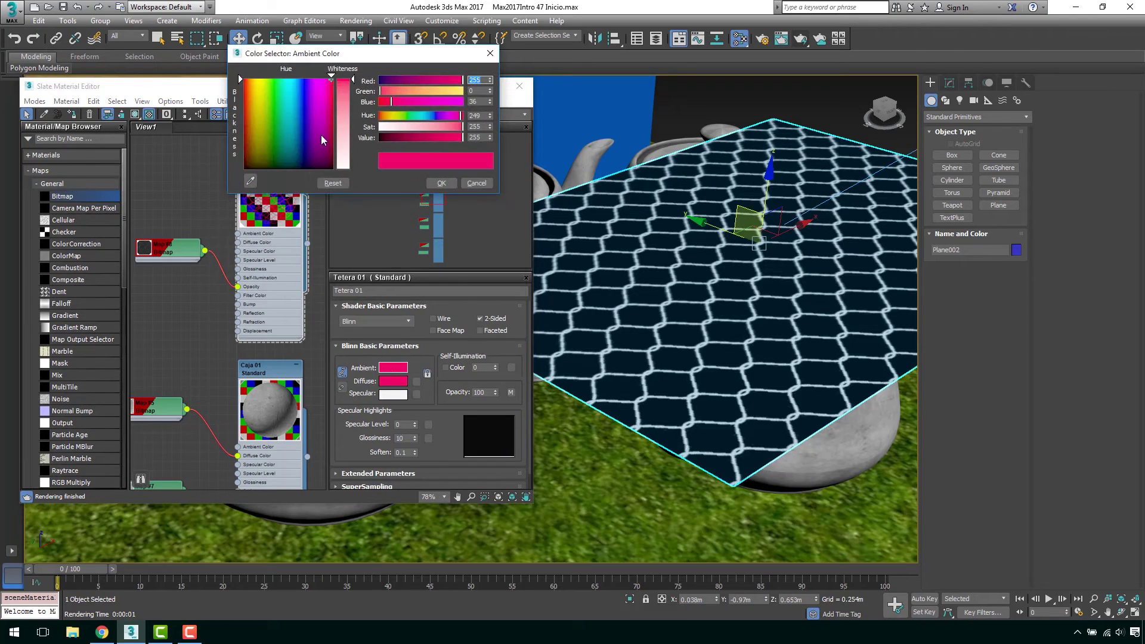
drag(291, 129, 262, 209)
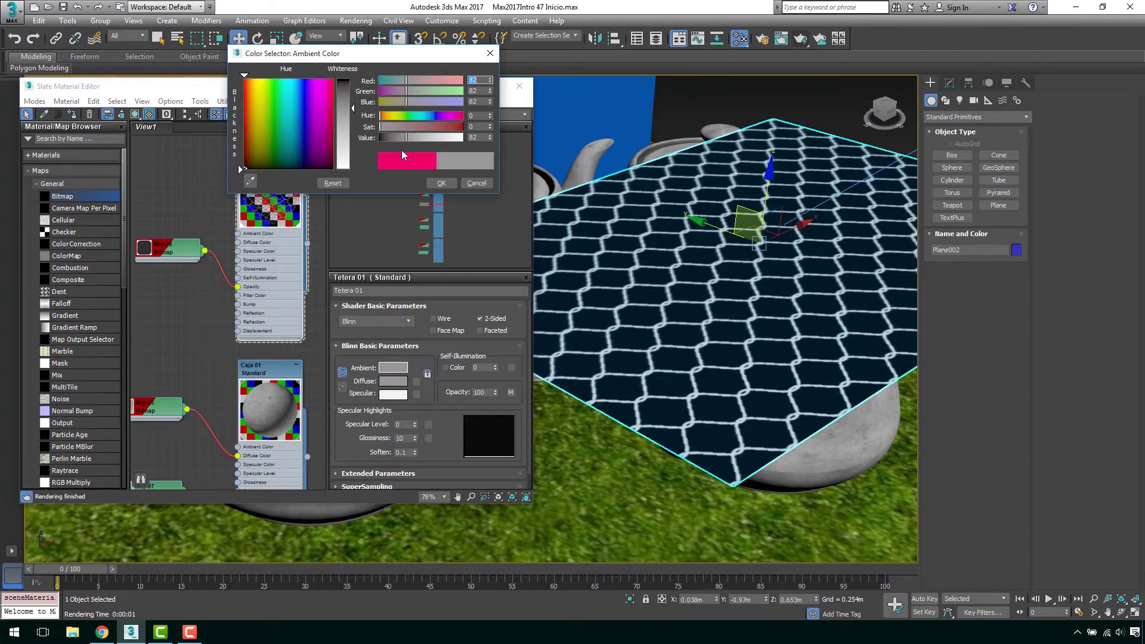
click(440, 183)
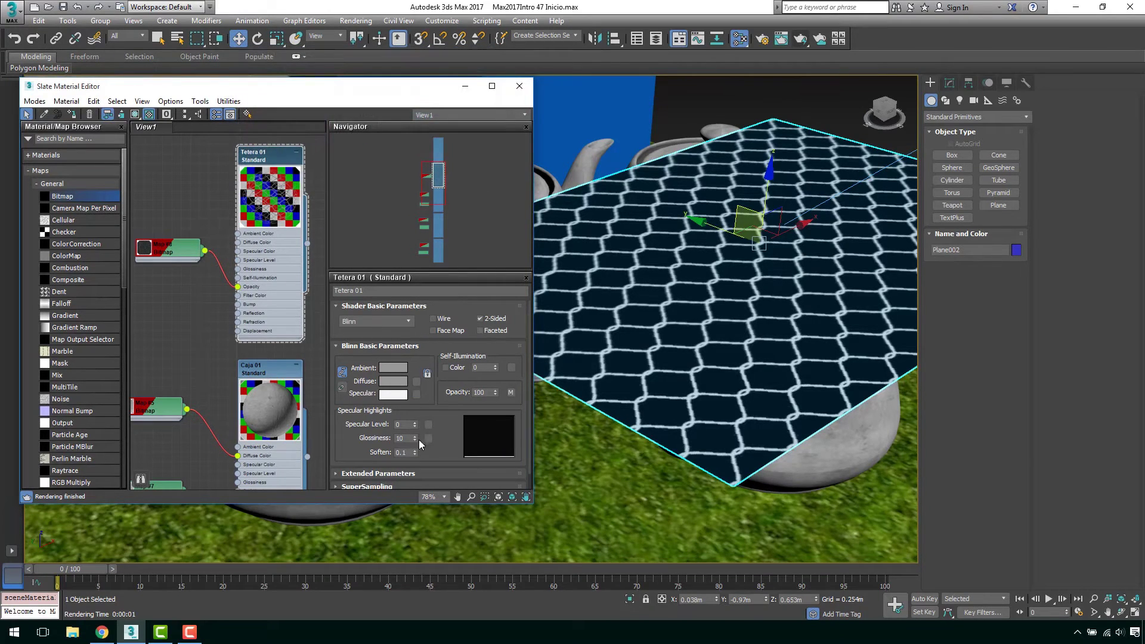
mouse_move(414, 427)
mouse_down()
mouse_move(414, 418)
mouse_move(415, 433)
mouse_up()
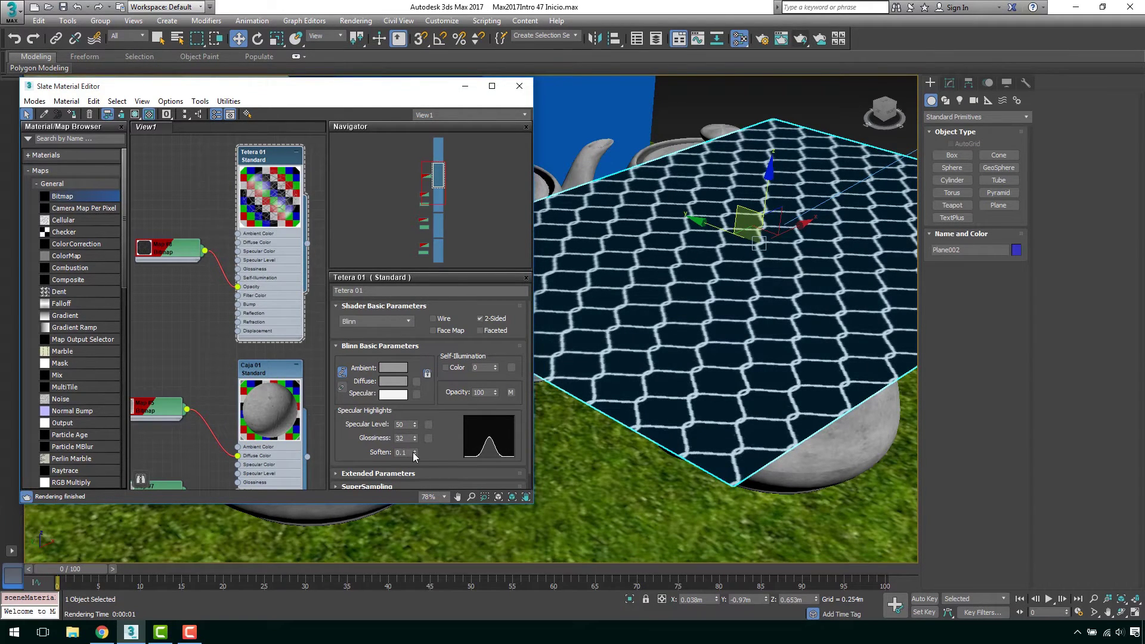
click(414, 455)
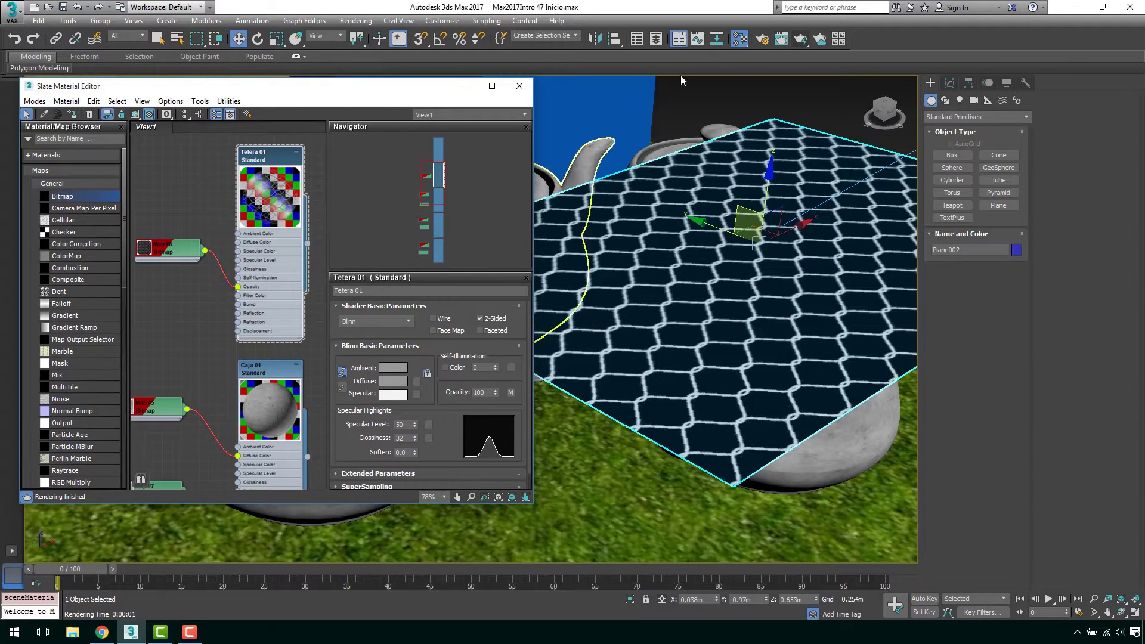
click(800, 39)
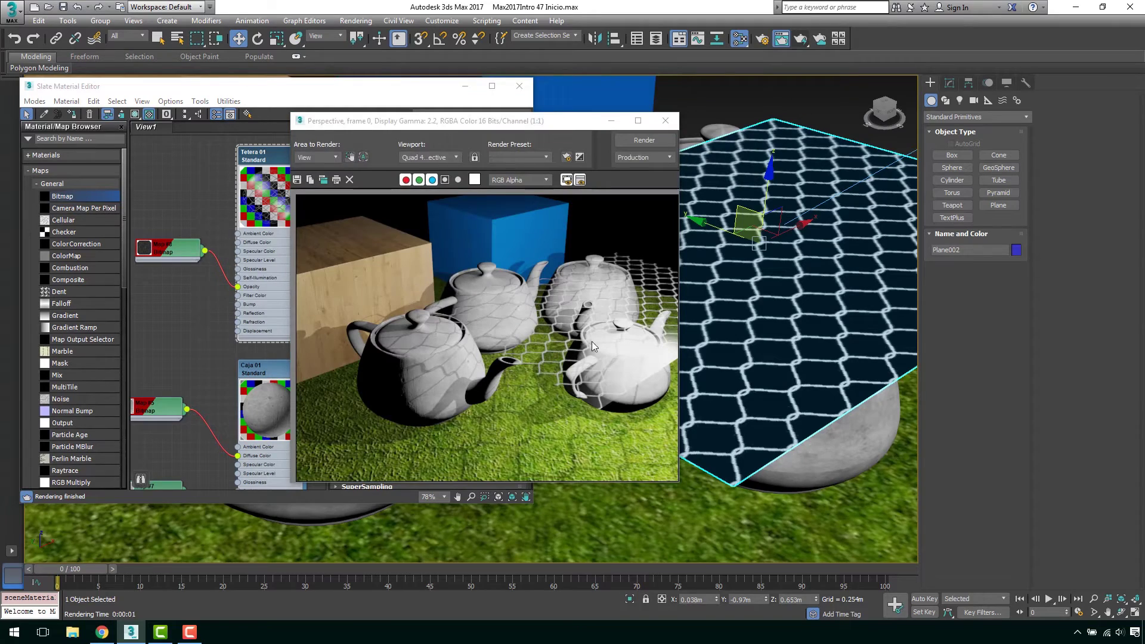
Close the render and reposition the hexagon plane over the teapots.
click(665, 121)
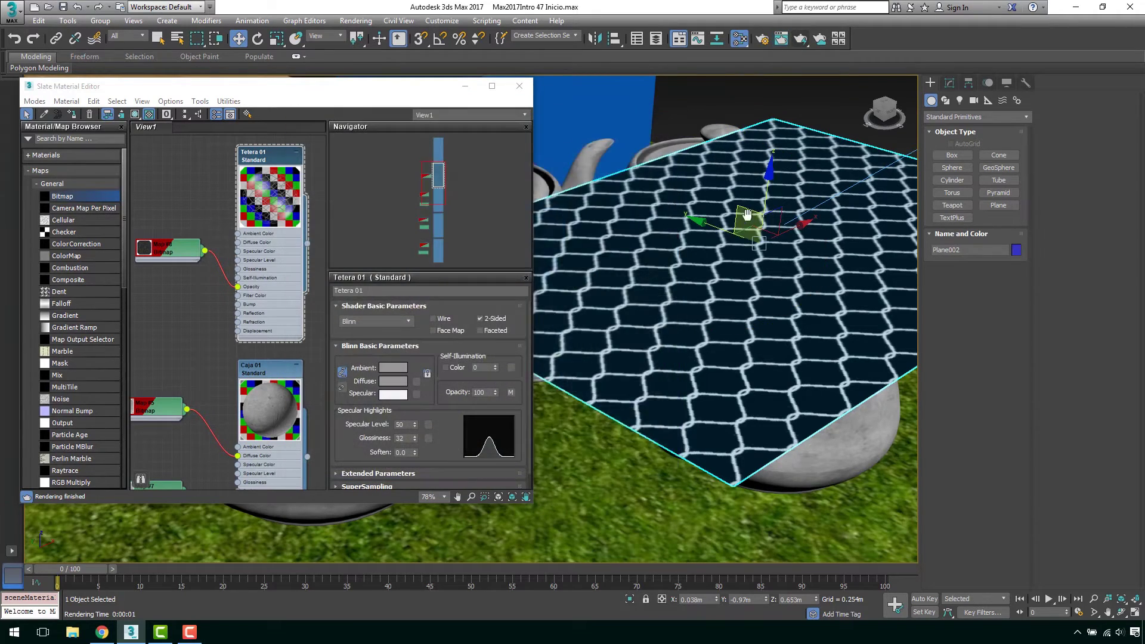
scroll(736, 219, down, 5)
alt+middle_drag(736, 219, 723, 214)
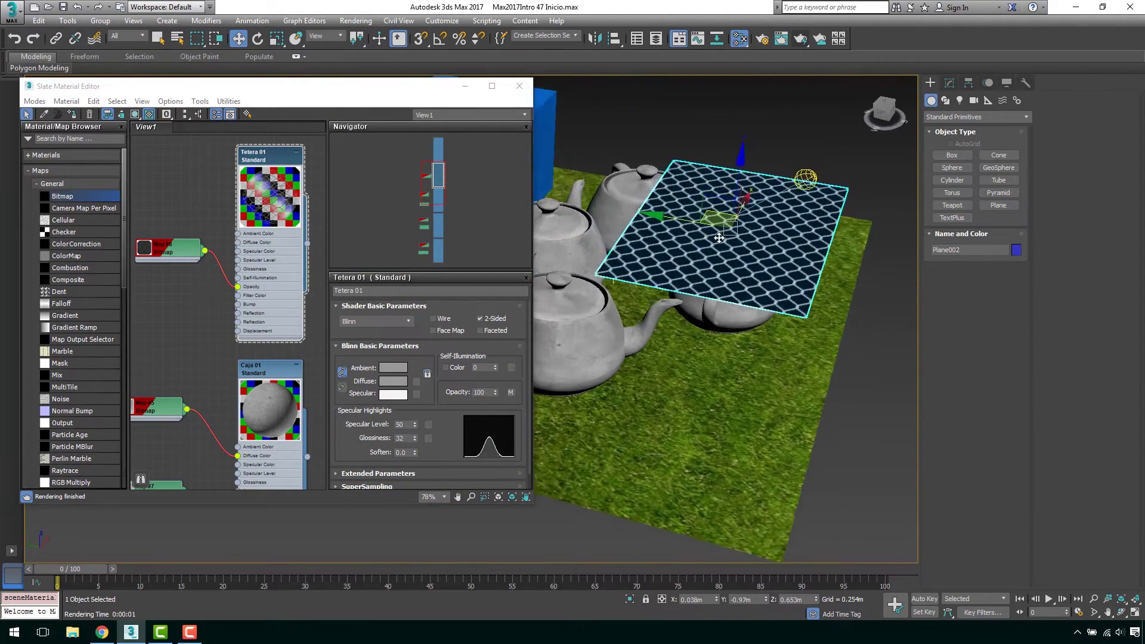
mouse_move(723, 214)
mouse_down()
mouse_move(674, 203)
mouse_move(710, 206)
mouse_up()
alt+middle_drag(678, 218, 734, 220)
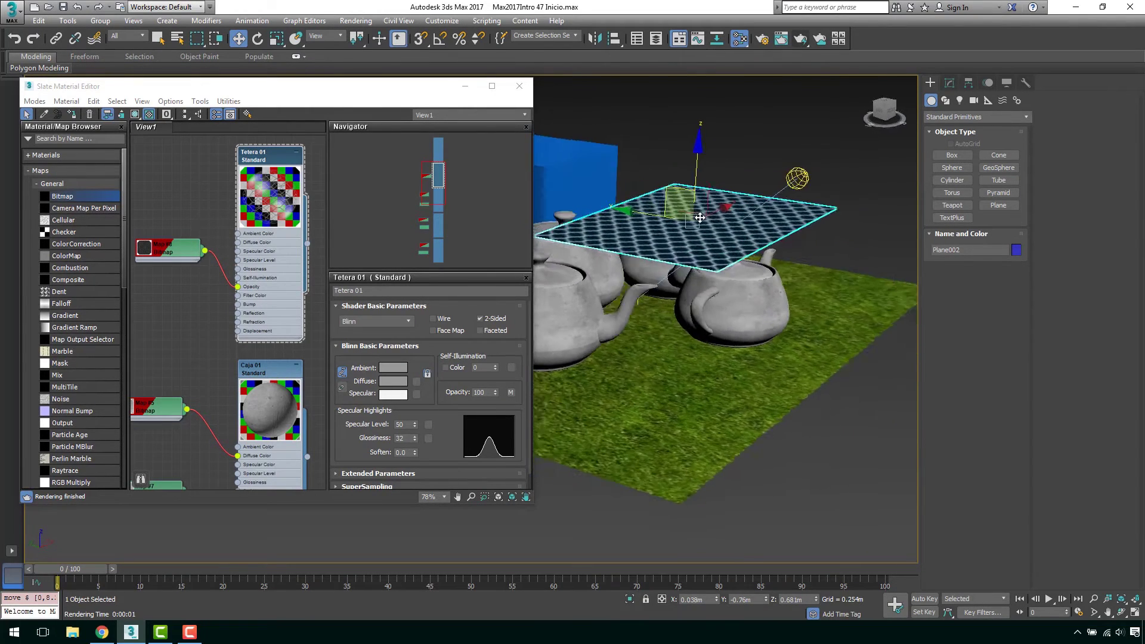
Try converting the plane to Editable Poly and moving an edge, then undo back to a 4×4 Plane.
right_click(730, 218)
mouse_move(761, 345)
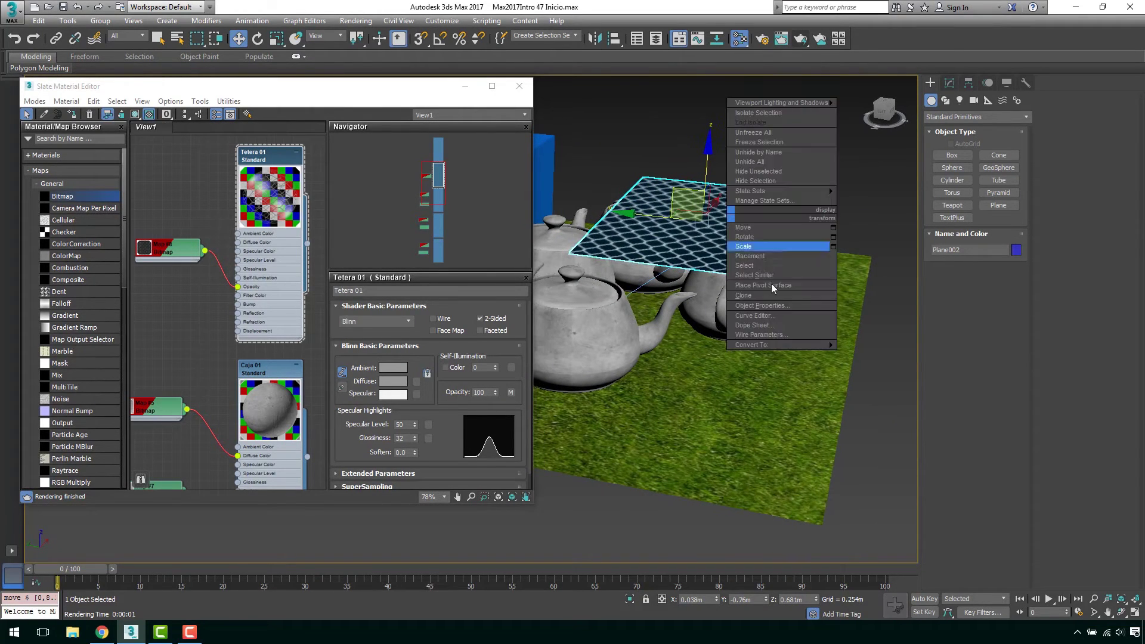
click(906, 356)
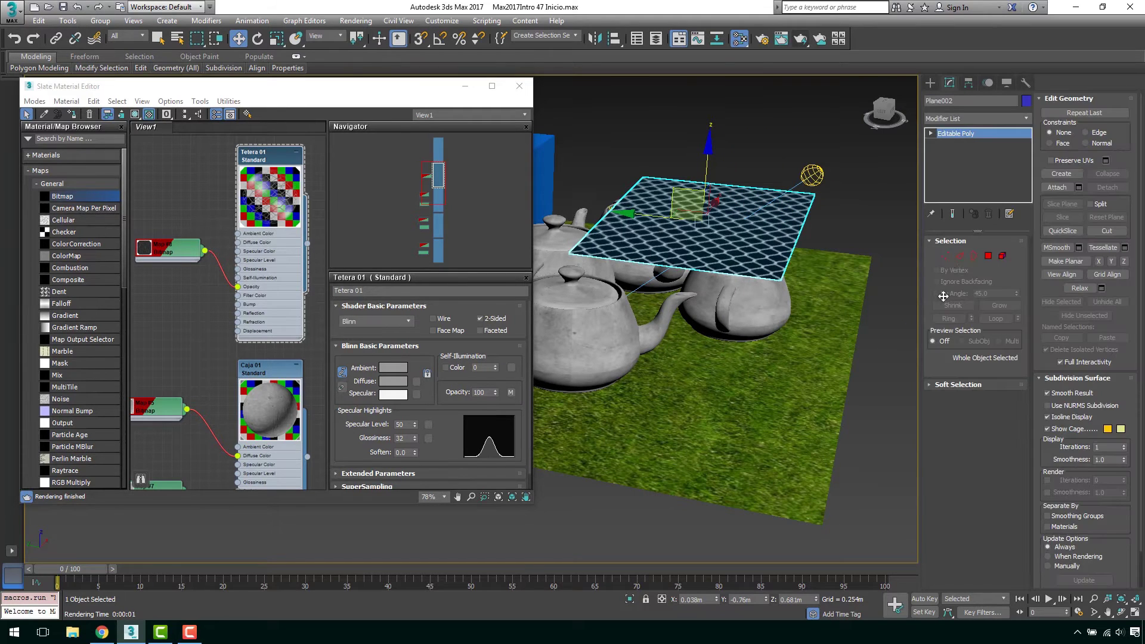
click(959, 256)
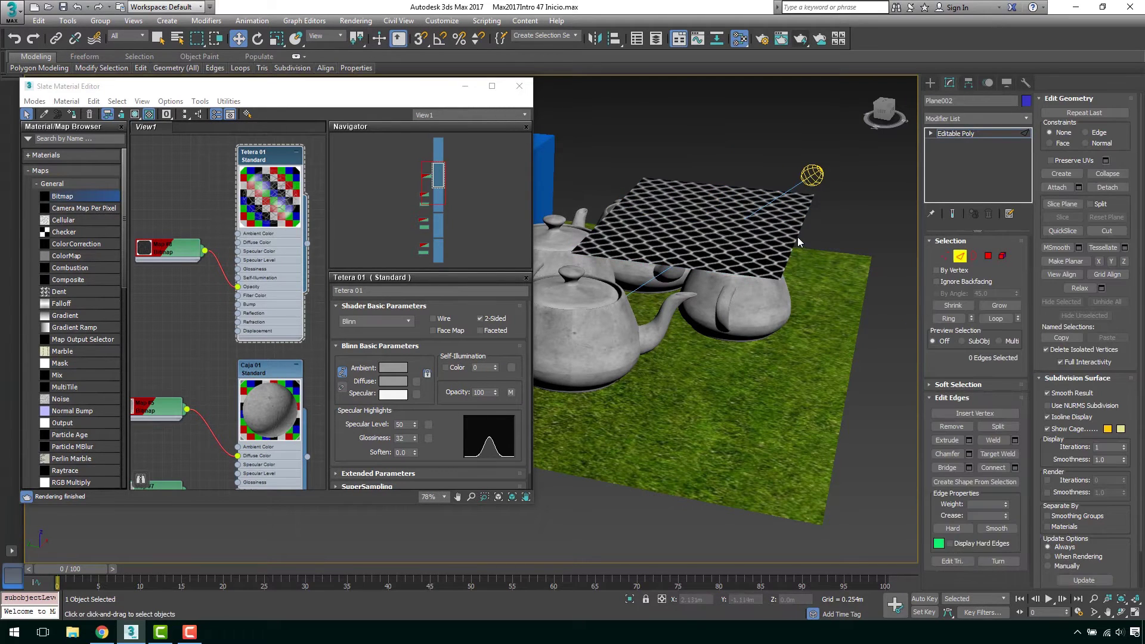
drag(797, 238, 829, 271)
alt+middle_drag(829, 271, 795, 240)
drag(772, 211, 791, 212)
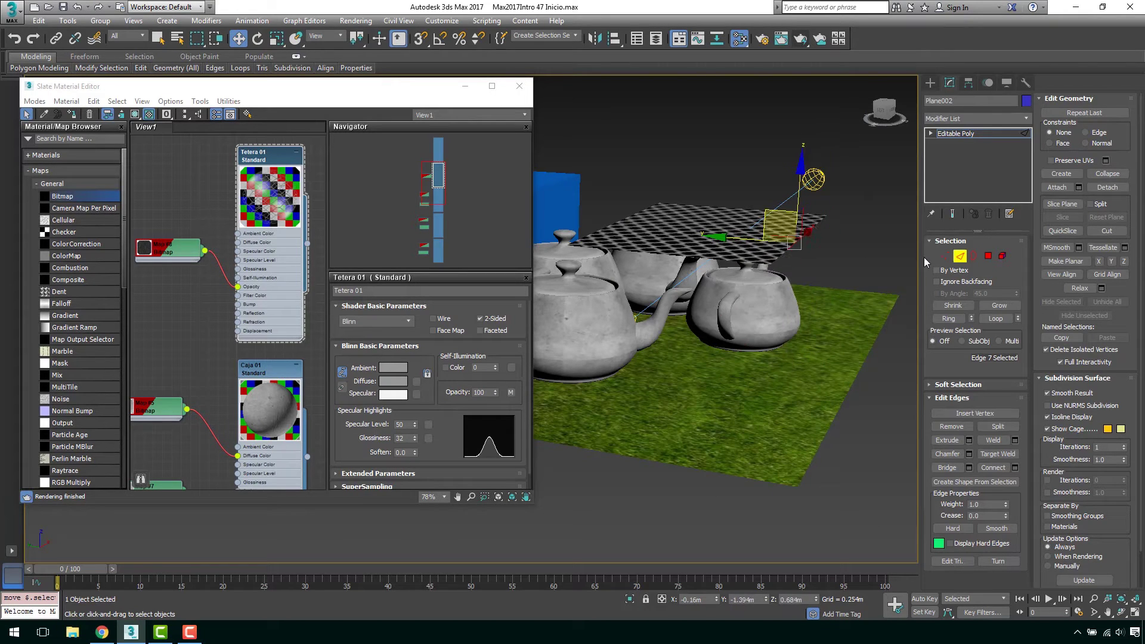
key(ctrl+z)
key(ctrl+z)
key(F3)
Convert Plane002 to an Editable Poly and select its border edges.
scroll(771, 256, up, 1)
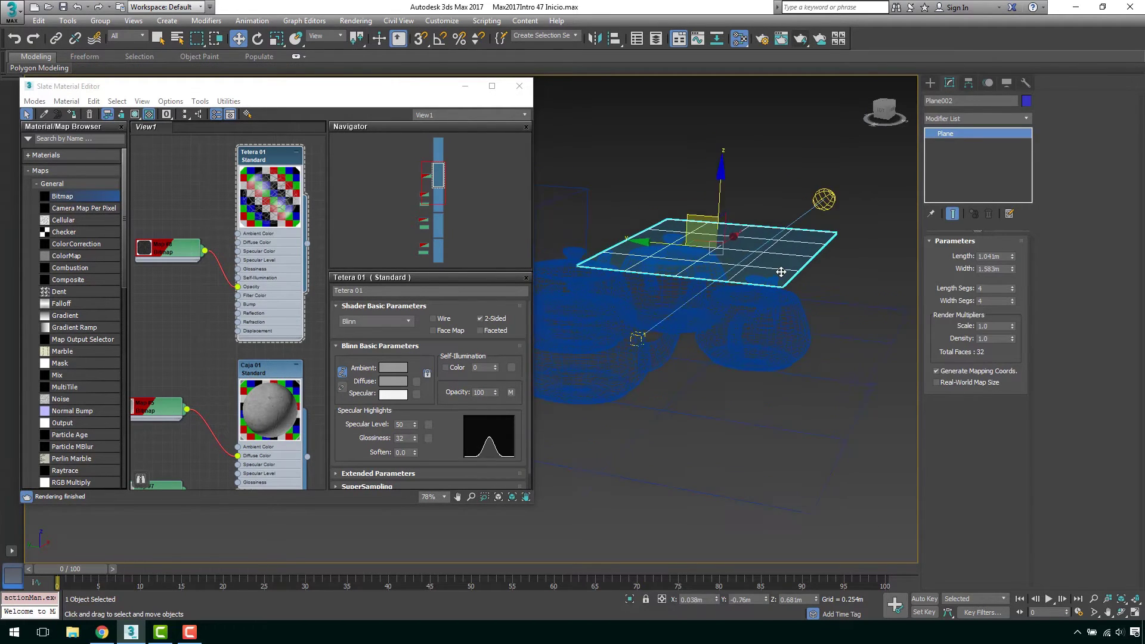
scroll(771, 256, up, 2)
right_click(1013, 289)
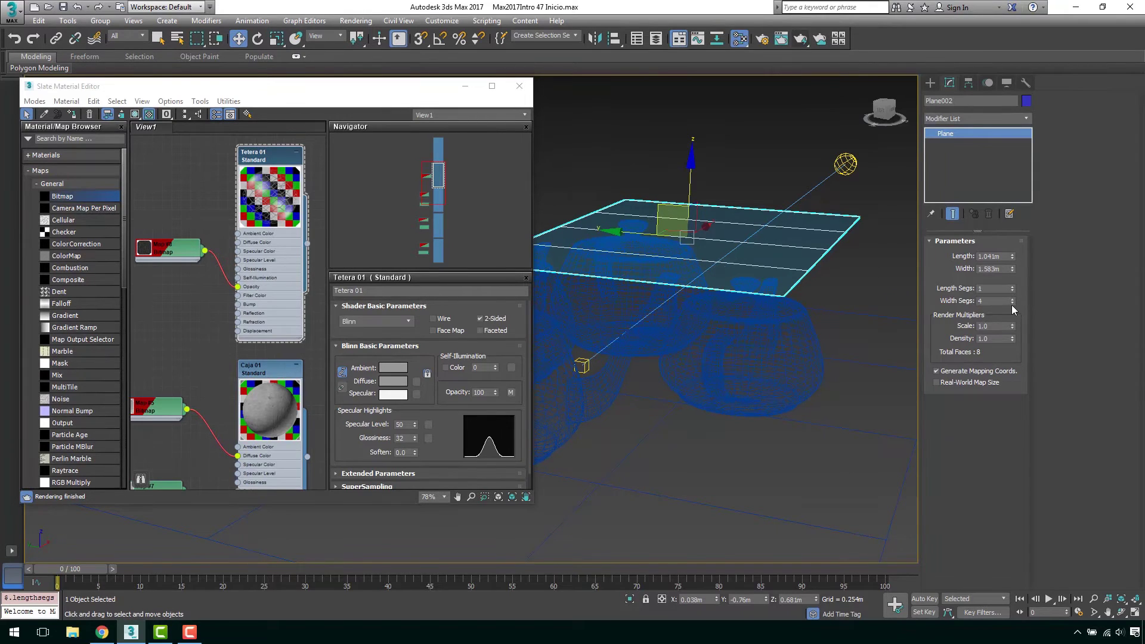
right_click(701, 245)
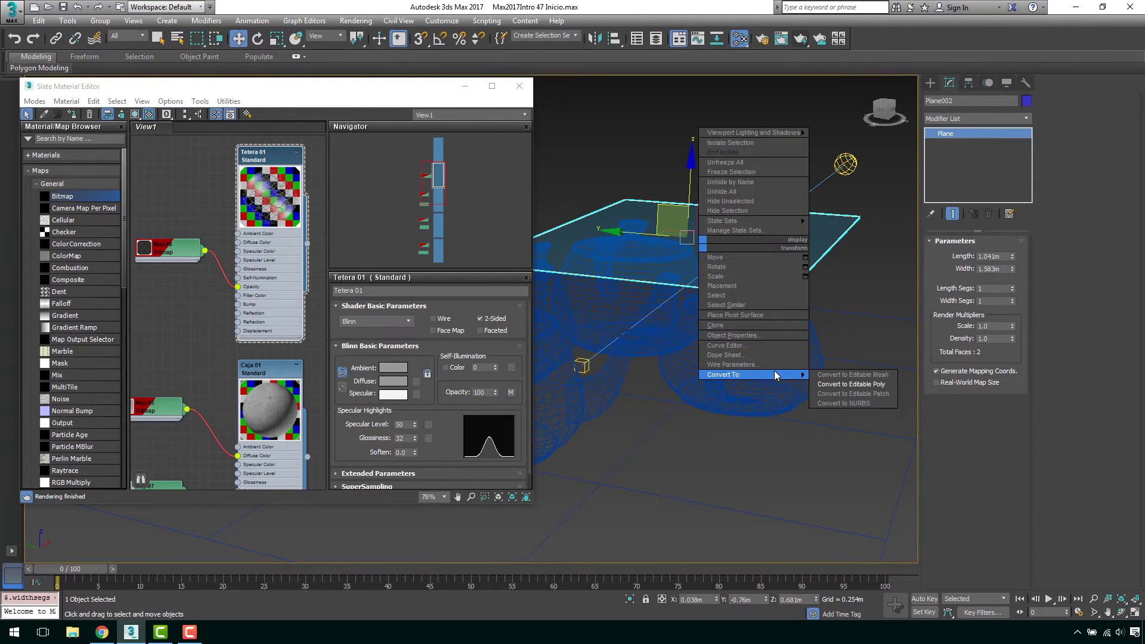
click(859, 385)
key(F3)
click(960, 255)
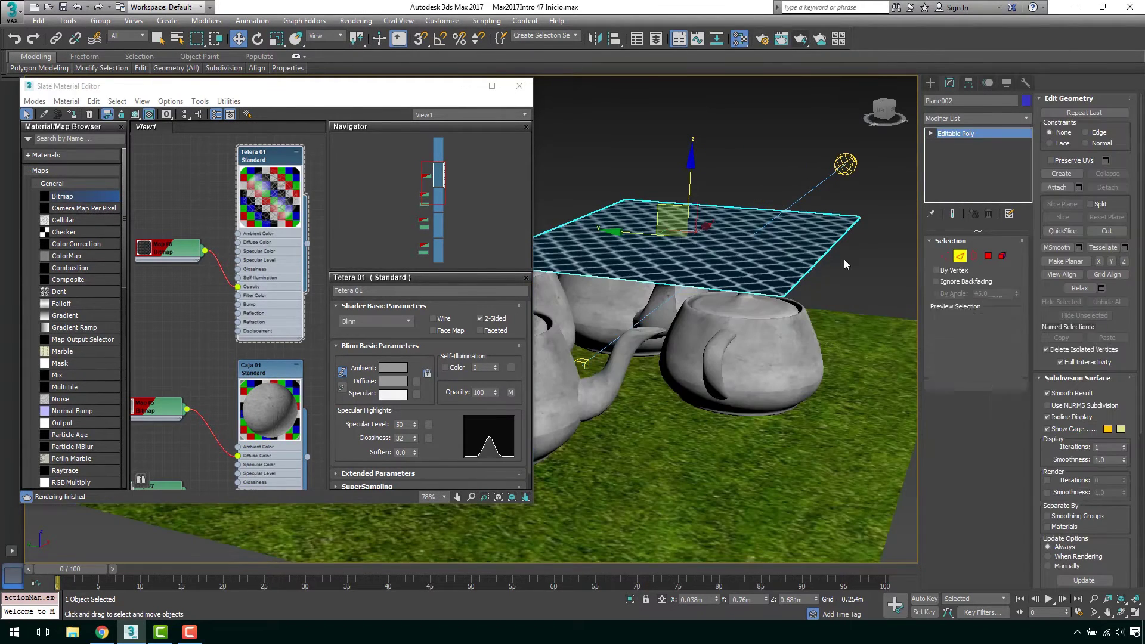
double_click(813, 264)
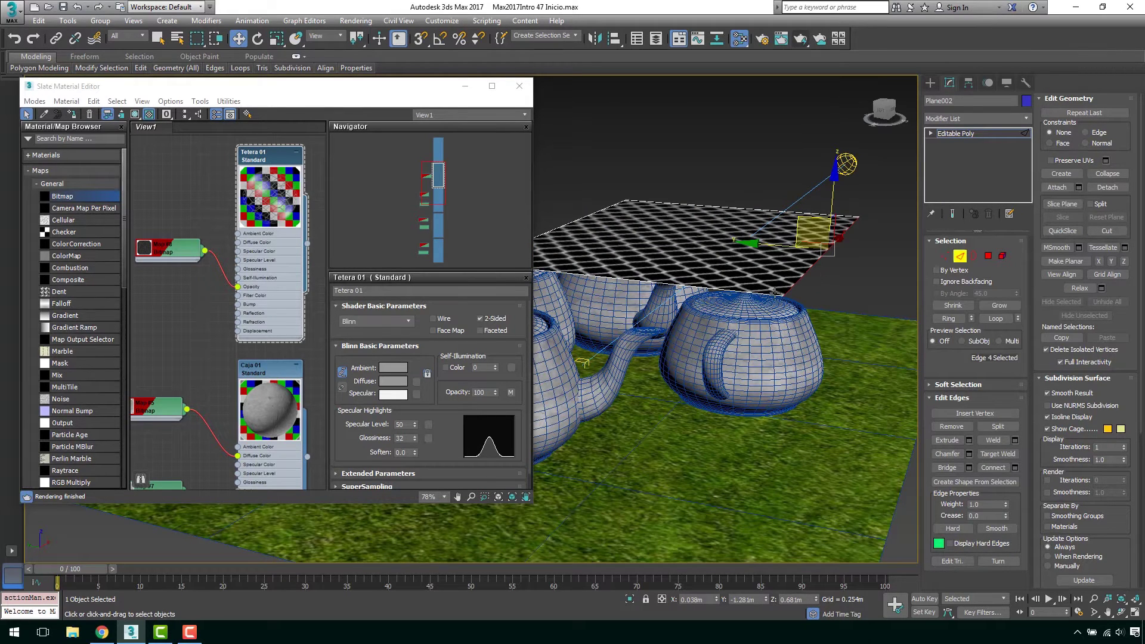
Move the plane's edges to tilt it and stand one edge upright.
alt+middle_drag(776, 293, 812, 242)
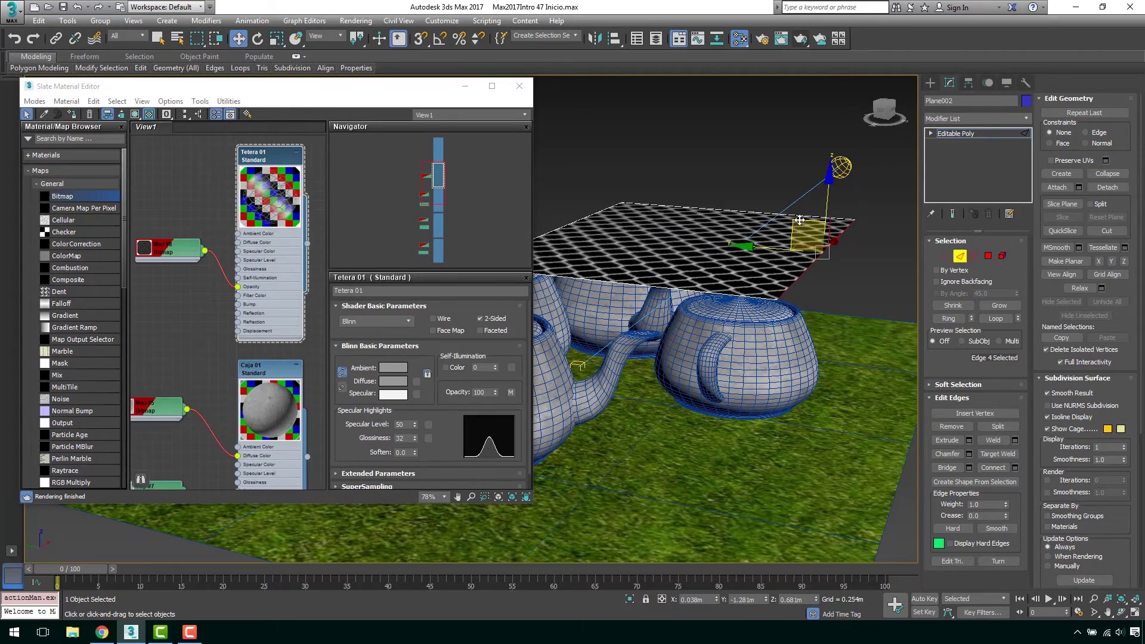
drag(799, 220, 705, 209)
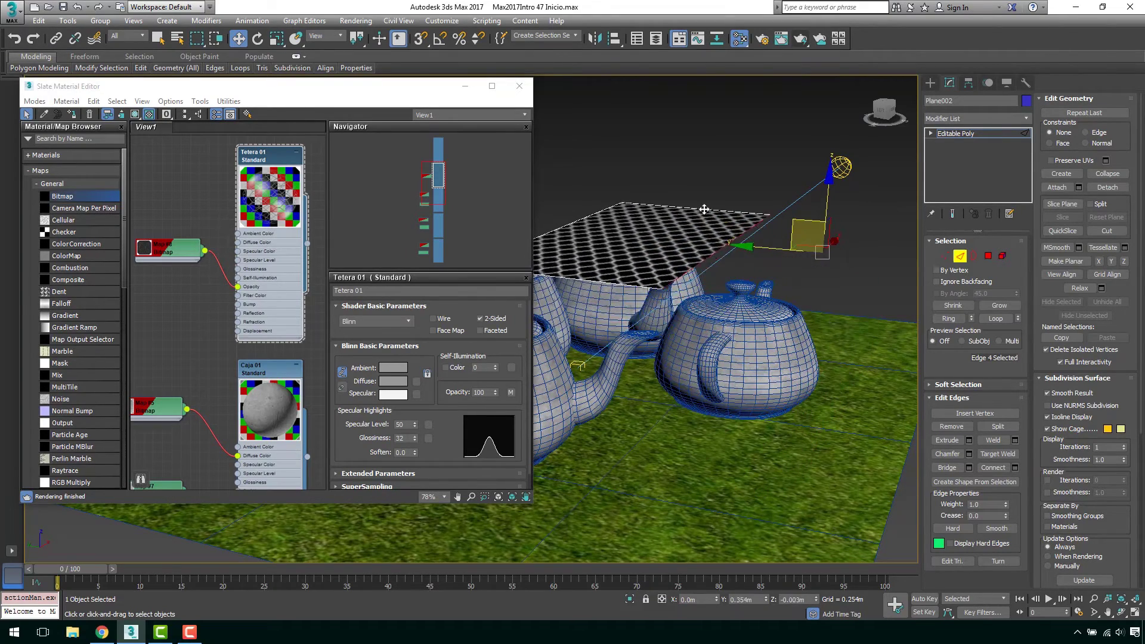
shift+drag(704, 210, 799, 338)
key(ctrl+z)
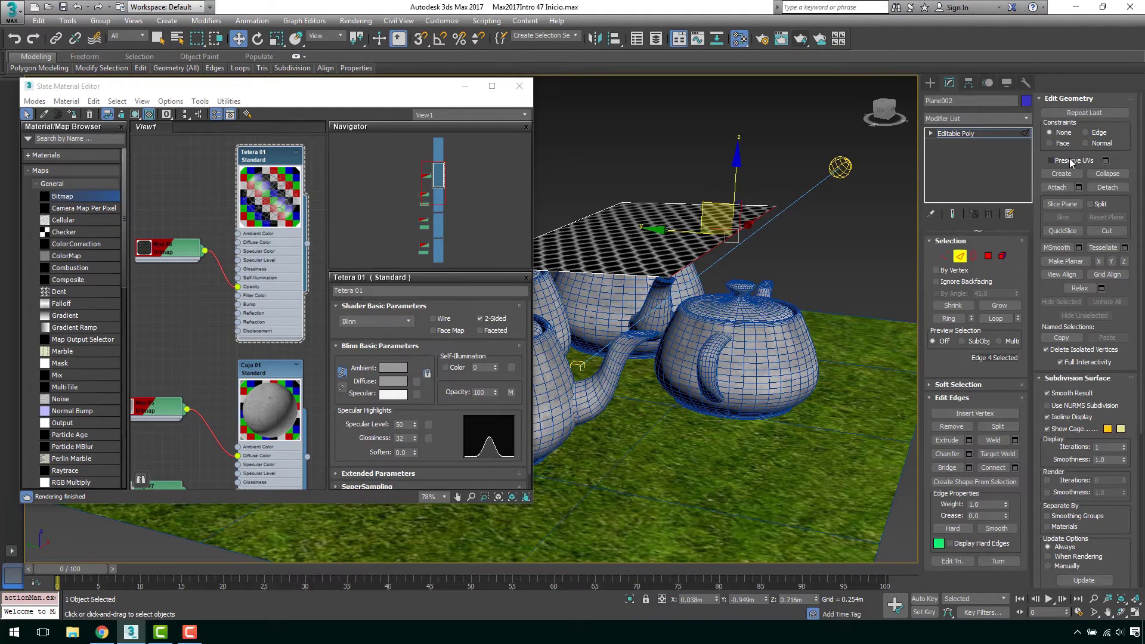
alt+middle_drag(853, 226, 823, 263)
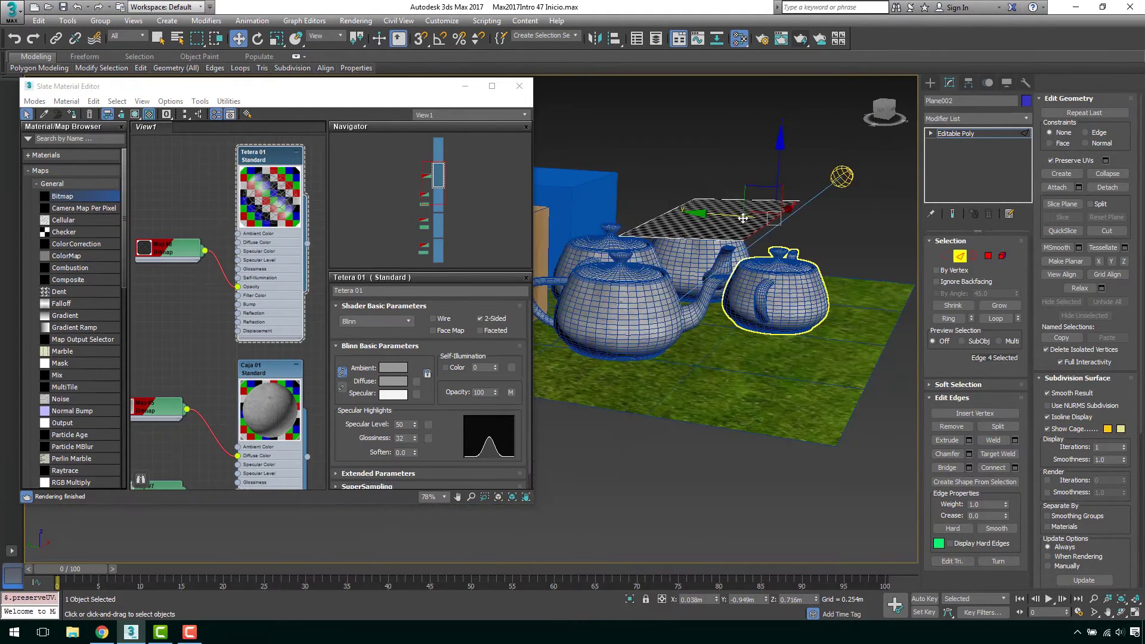
drag(816, 268, 839, 317)
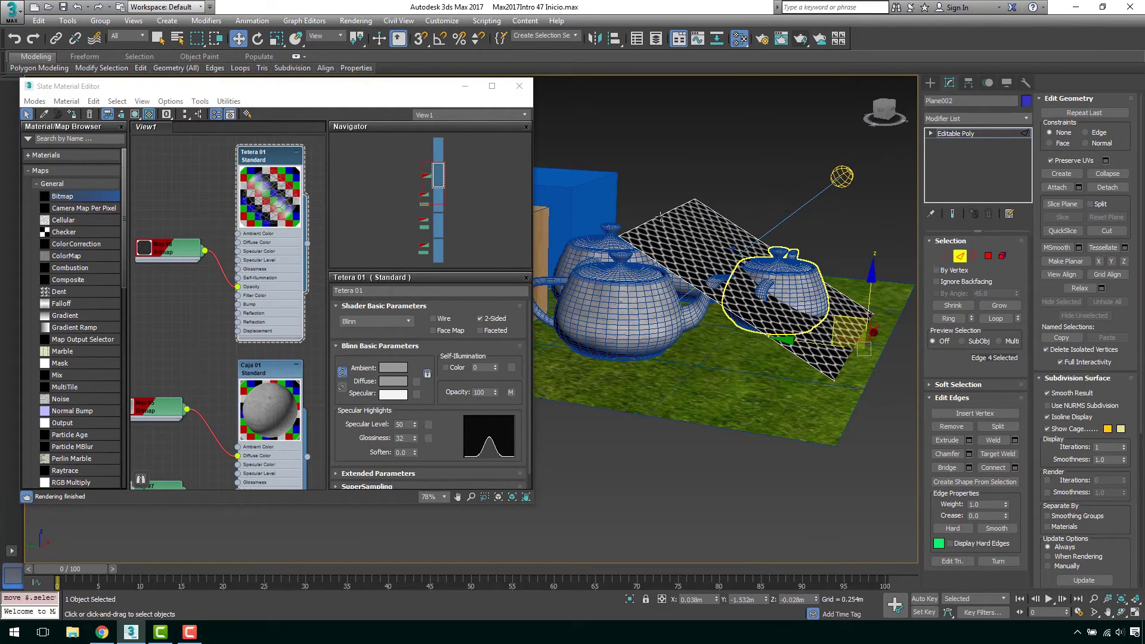
mouse_move(847, 325)
mouse_down()
mouse_move(806, 232)
mouse_move(737, 184)
mouse_move(715, 152)
mouse_up()
Extend the edge into new strips forming a sloping roof and side wall by the box.
scroll(783, 193, up, 3)
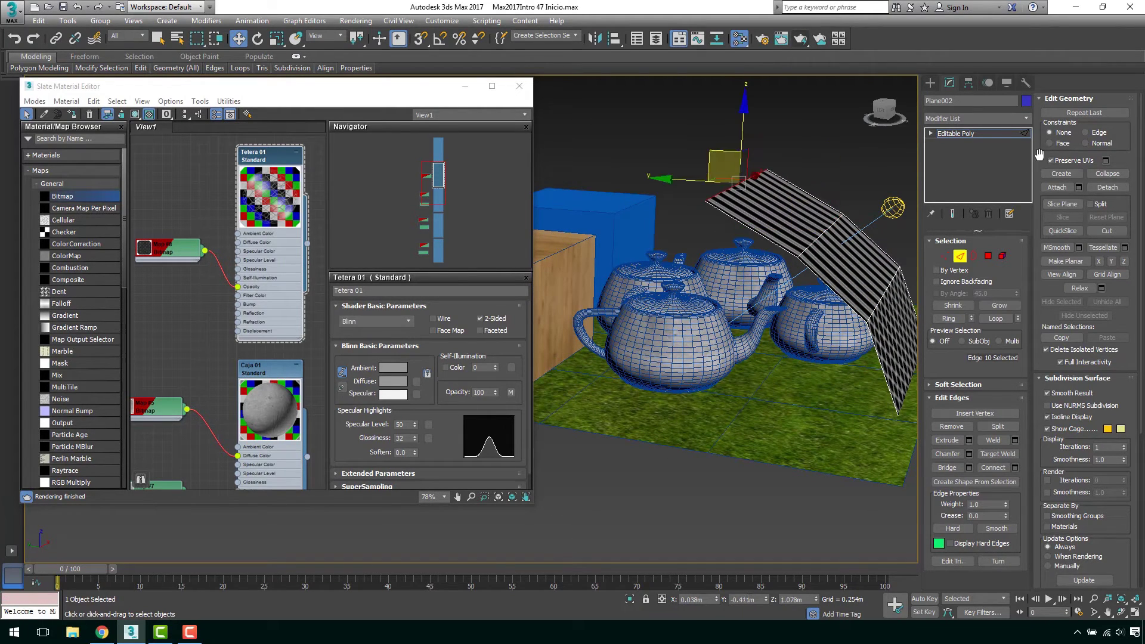
scroll(823, 232, up, 2)
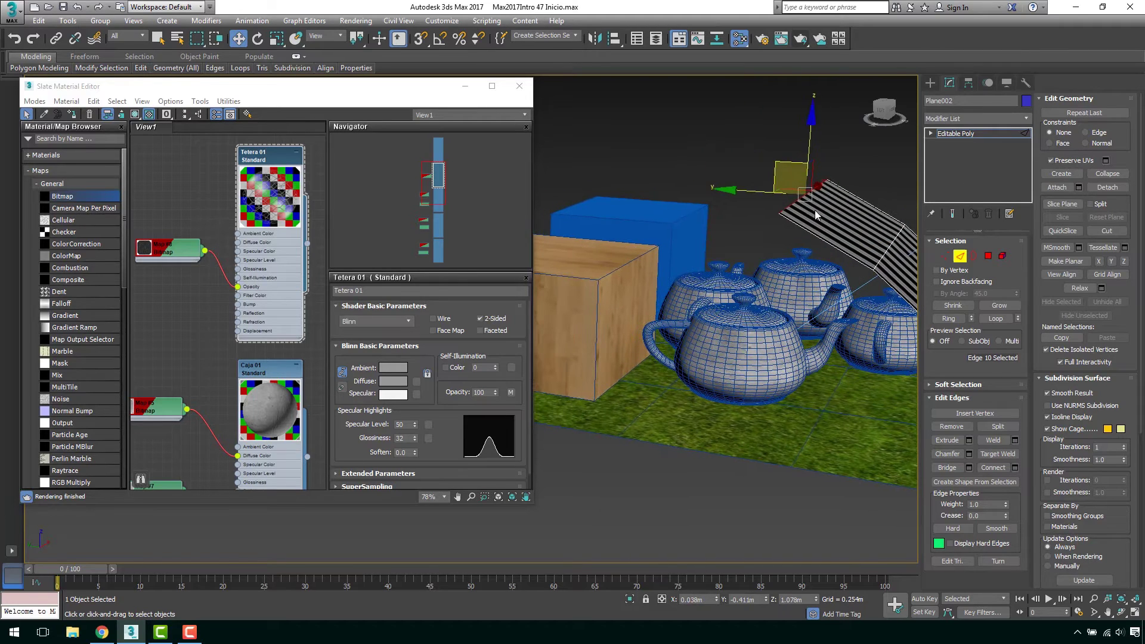
shift+drag(779, 161, 671, 137)
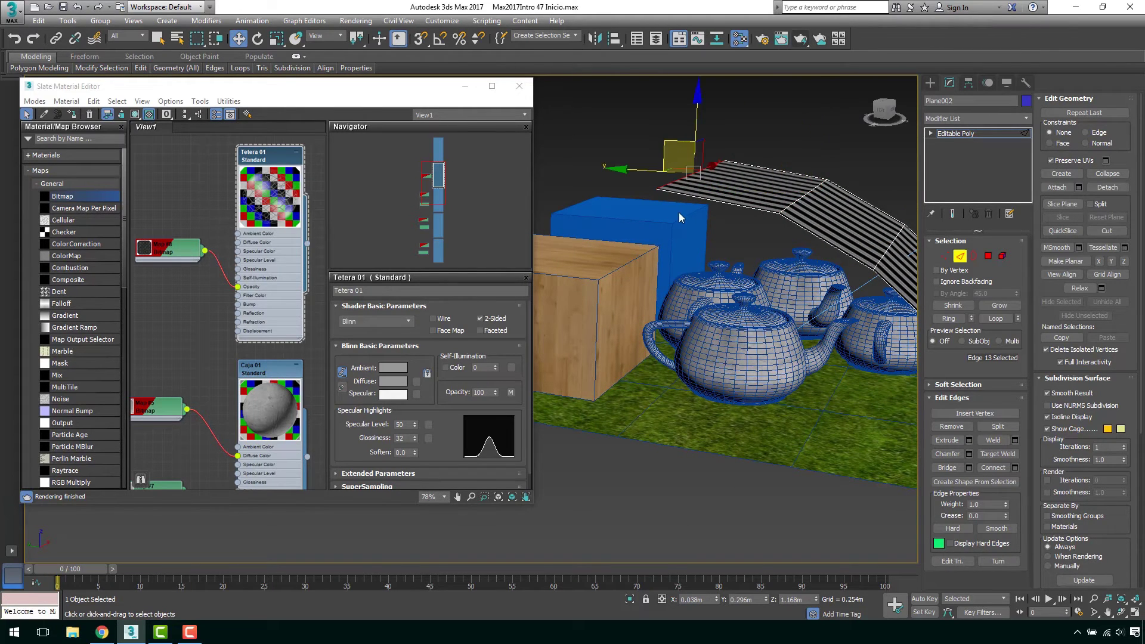
mouse_move(678, 213)
alt+middle_down()
mouse_move(730, 205)
mouse_move(733, 187)
alt+middle_up()
mouse_move(761, 138)
shift+mouse_down()
mouse_move(602, 159)
mouse_move(570, 234)
mouse_move(582, 298)
shift+mouse_up()
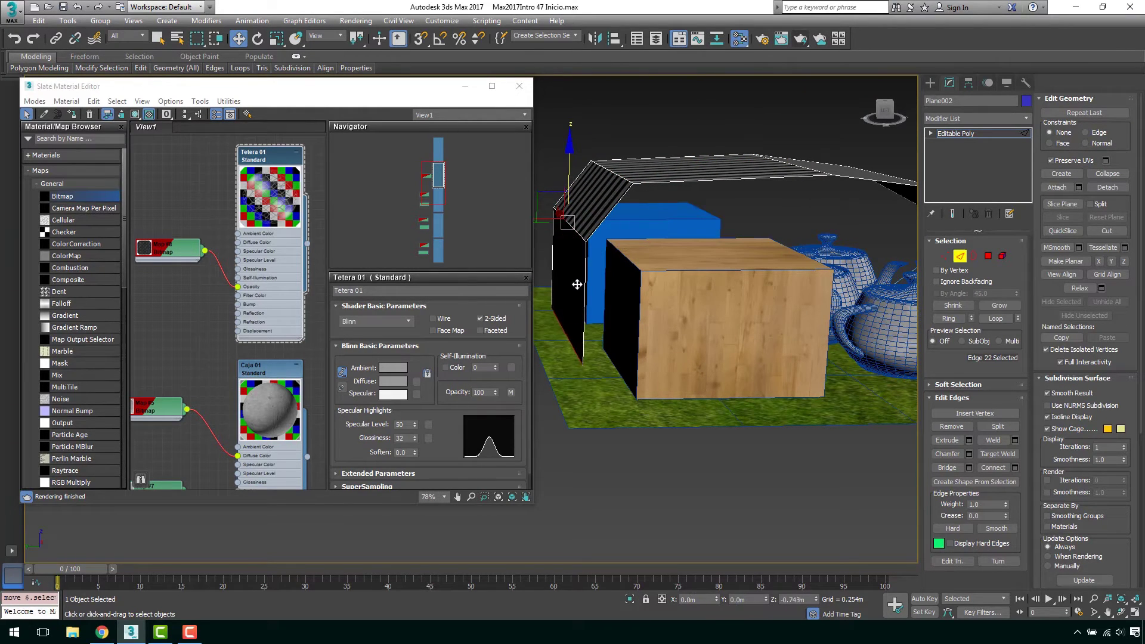
Leave Edge mode, reframe the arched roof in the viewport, and close the Slate Material Editor.
click(960, 257)
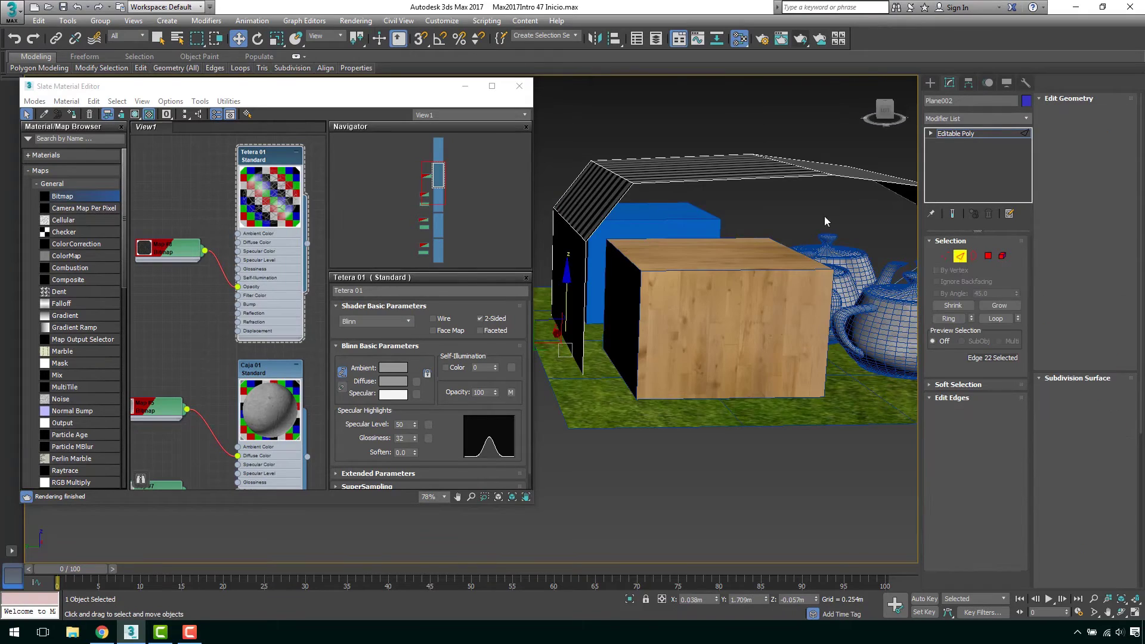
alt+middle_drag(824, 216, 837, 226)
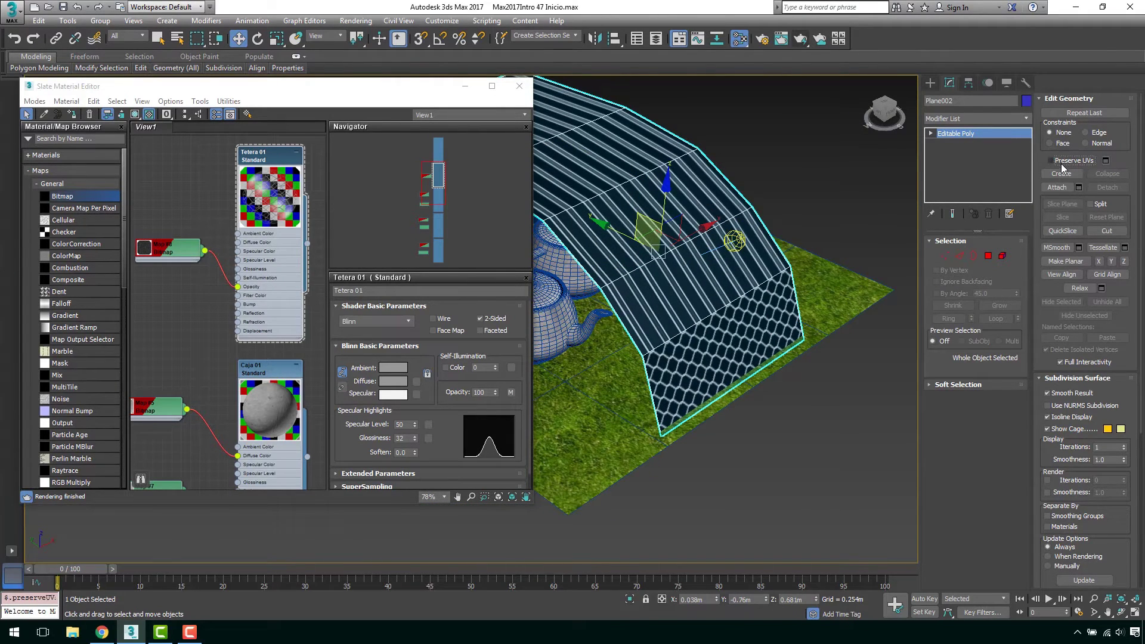
mouse_move(711, 302)
middle_down()
mouse_move(729, 303)
mouse_move(744, 282)
middle_up()
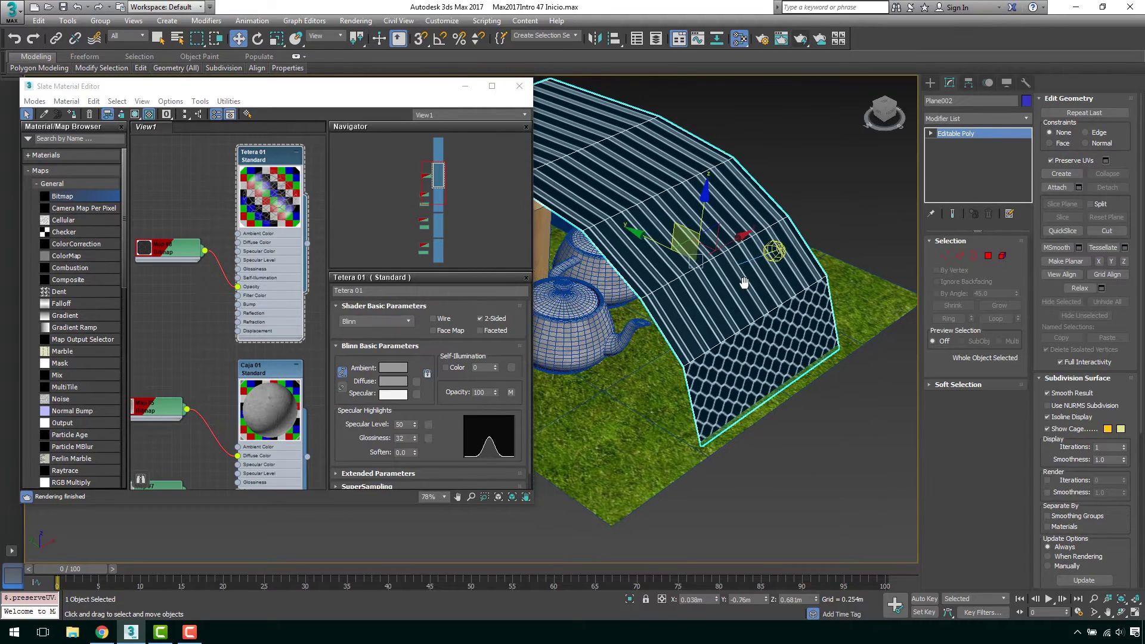
middle_drag(625, 194, 630, 196)
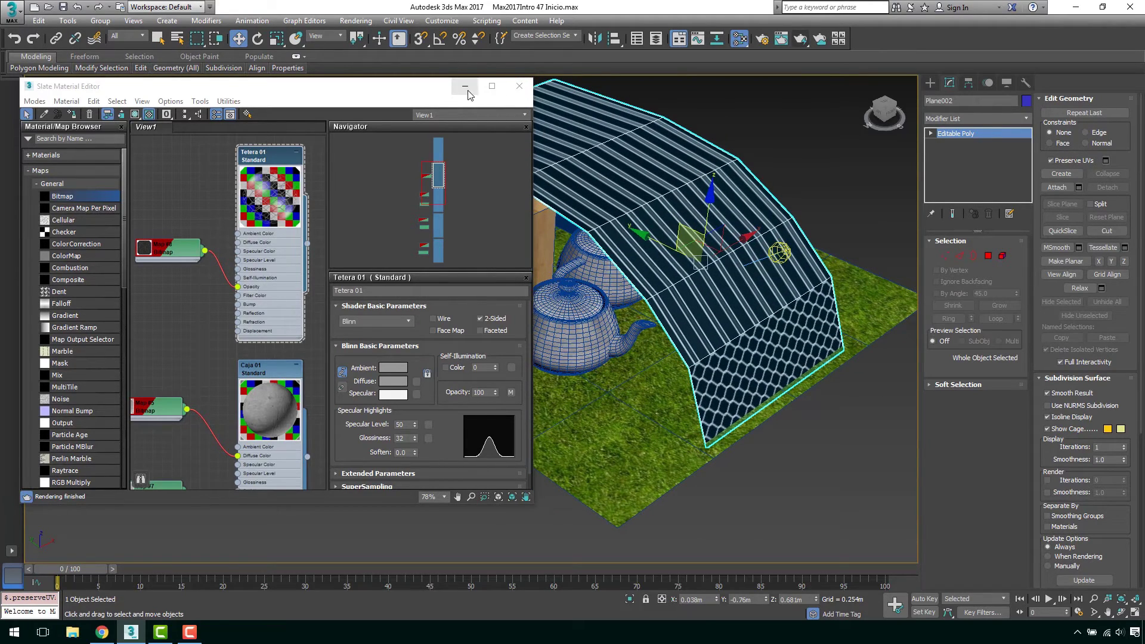
click(519, 86)
middle_drag(737, 229, 709, 220)
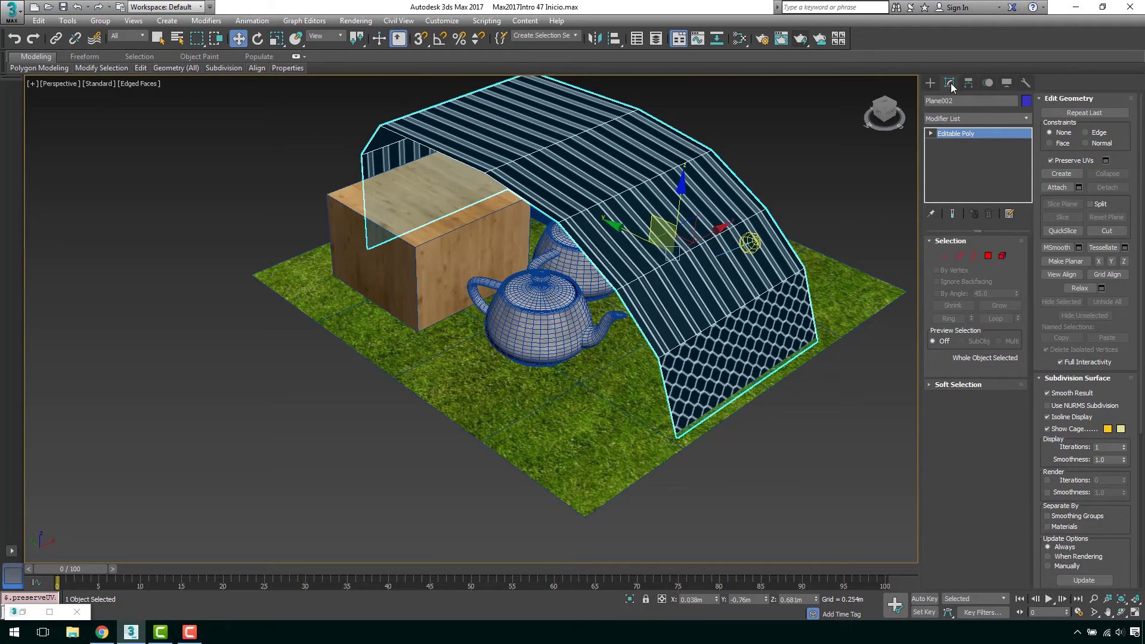
Add a planar UVW Map modifier to Plane002 sized 0.81m by 1.52m, then deselect it.
click(979, 120)
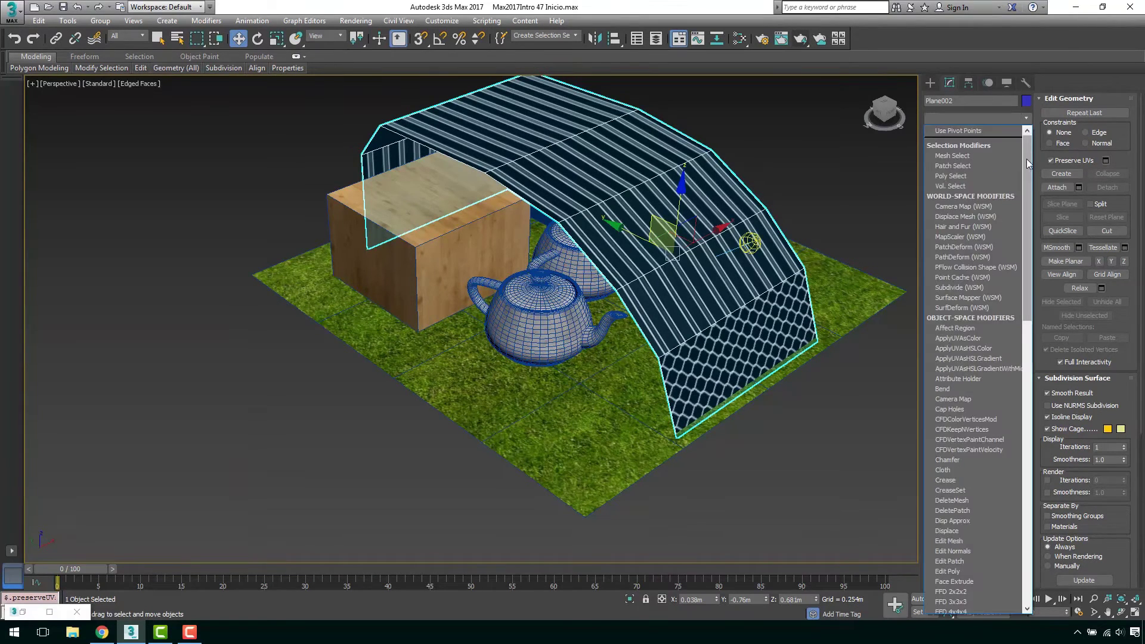
drag(1026, 159, 1049, 478)
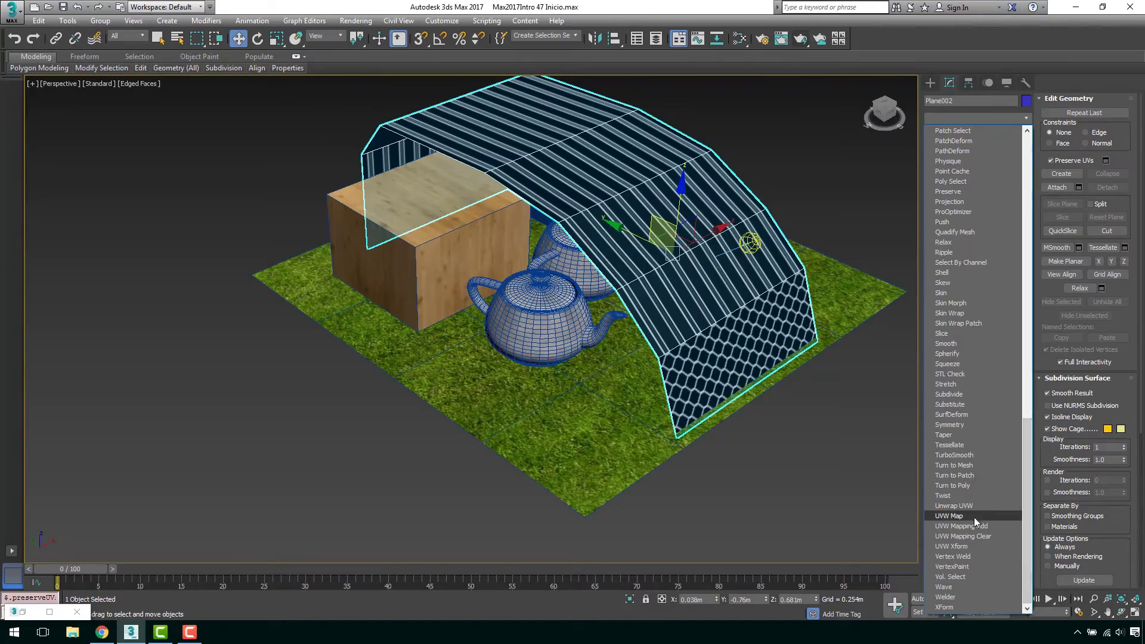
click(967, 516)
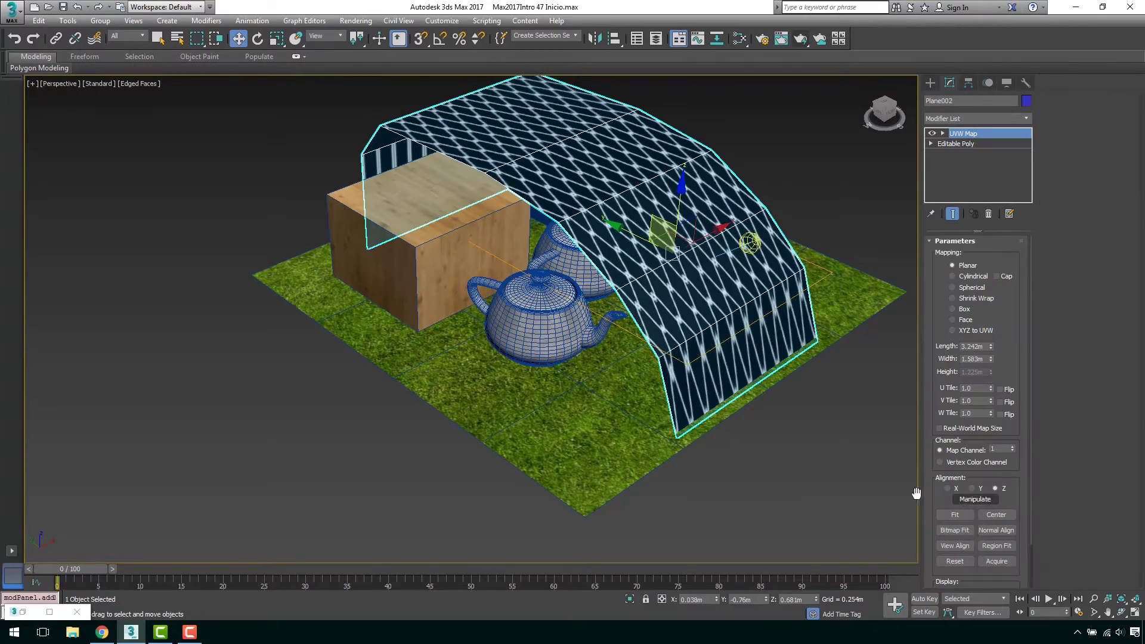
mouse_move(686, 280)
alt+middle_down()
mouse_move(714, 287)
mouse_move(767, 266)
mouse_move(732, 272)
mouse_move(936, 277)
alt+middle_up()
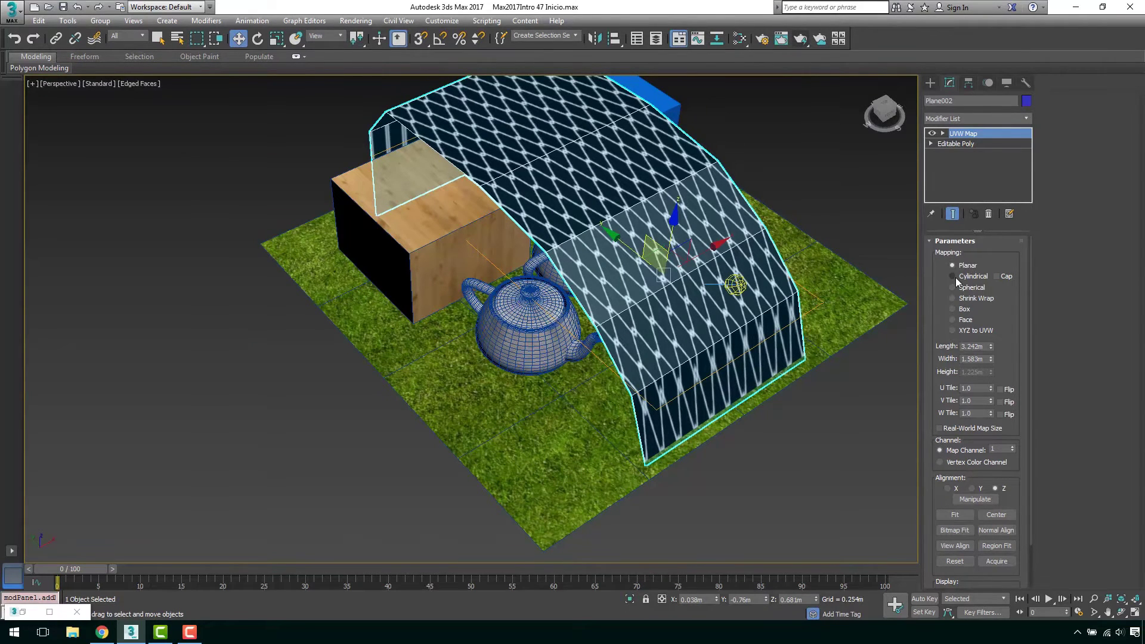
alt+middle_drag(956, 277, 960, 343)
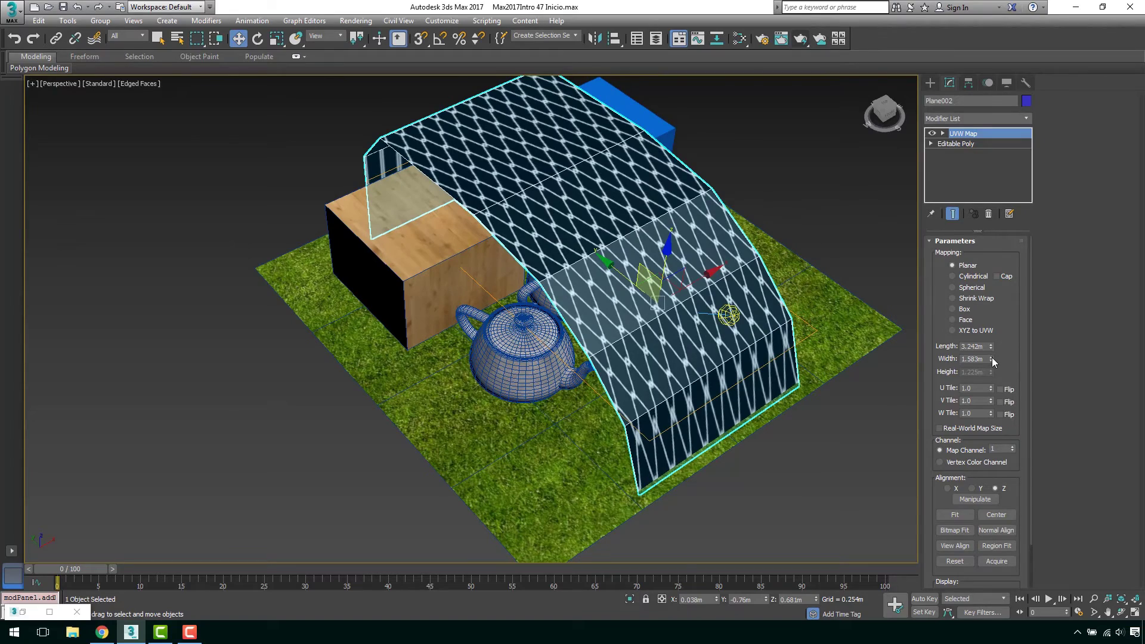
mouse_move(991, 358)
mouse_down()
mouse_move(977, 274)
mouse_move(1002, 391)
mouse_up()
alt+middle_drag(740, 383, 724, 379)
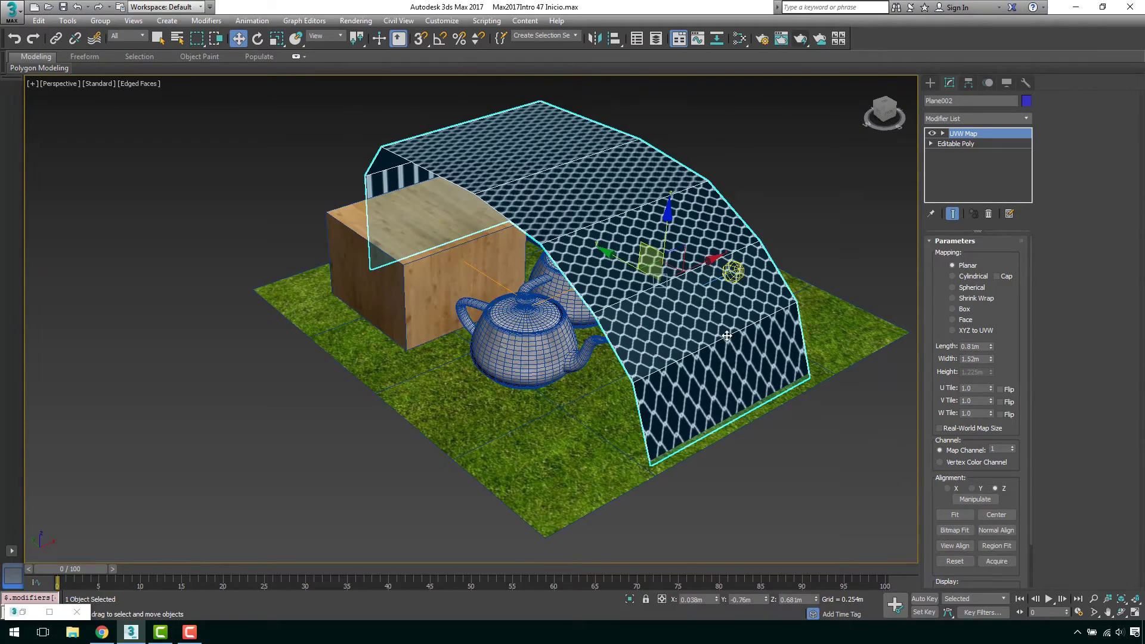
click(777, 454)
Frame the teapots and render the hexagon roof arching over the teapots, box and grass.
scroll(703, 344, up, 4)
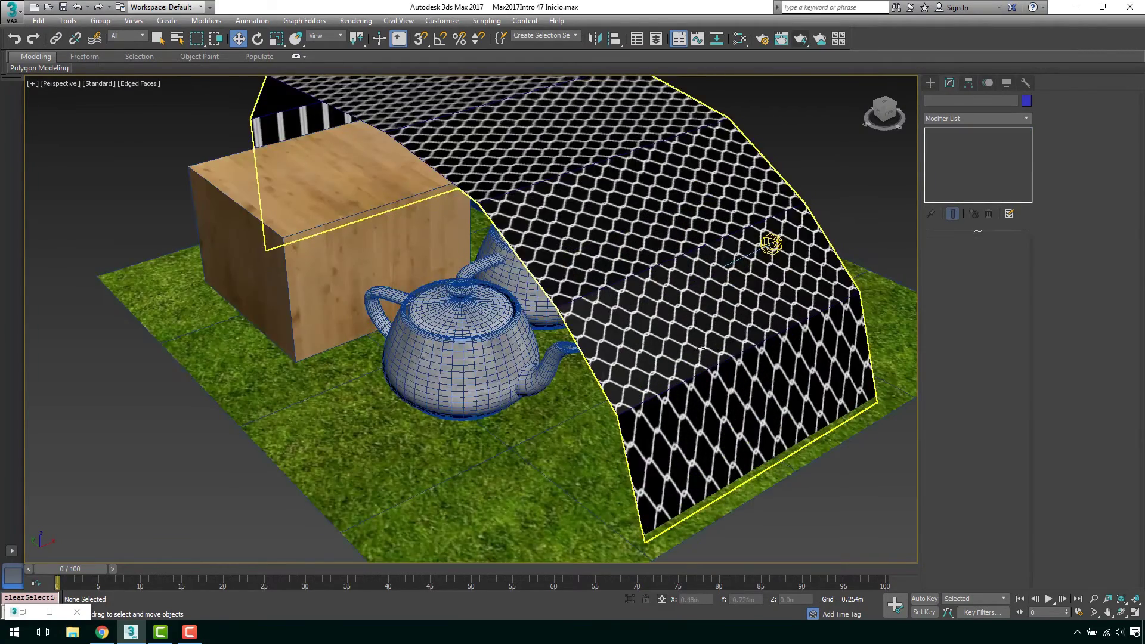
scroll(728, 345, up, 3)
middle_drag(632, 229, 687, 272)
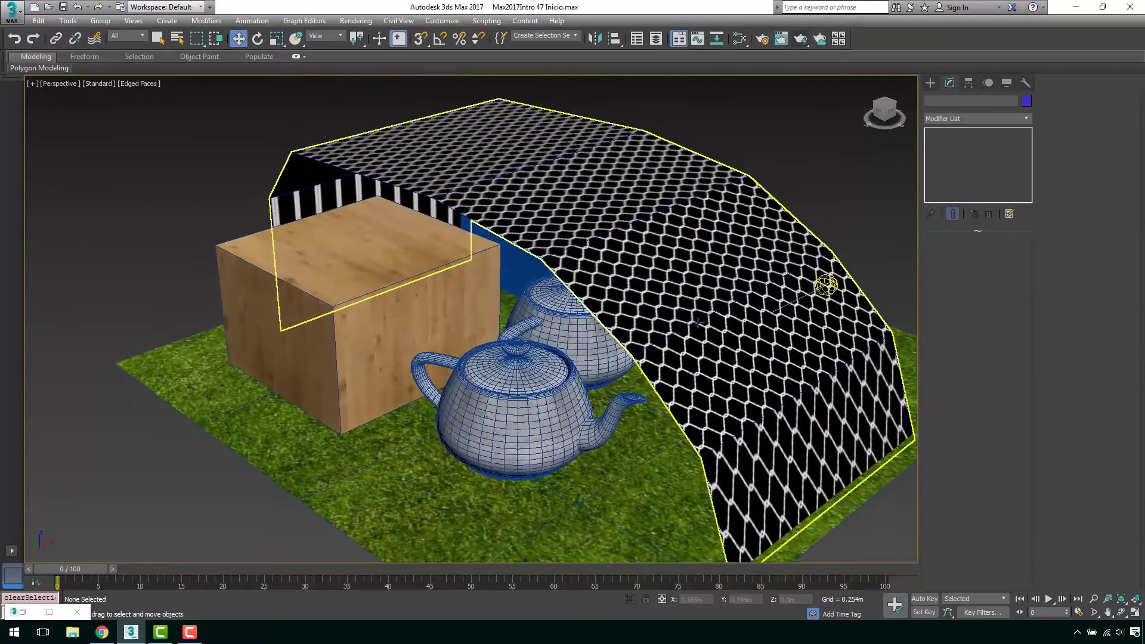
scroll(687, 272, up, 4)
scroll(687, 273, down, 5)
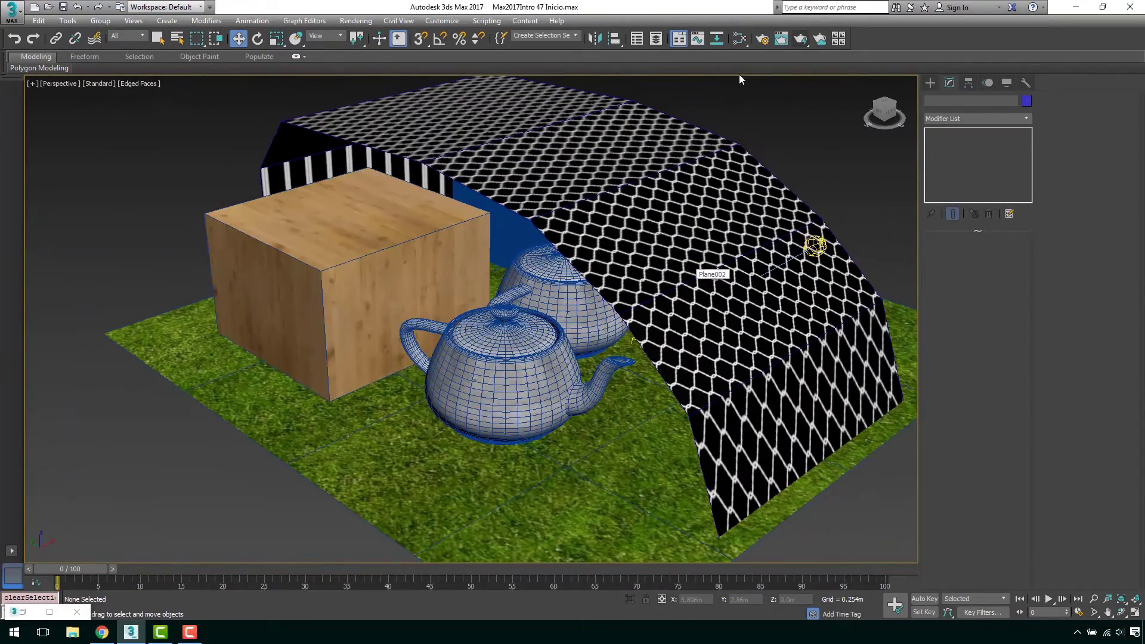
click(798, 39)
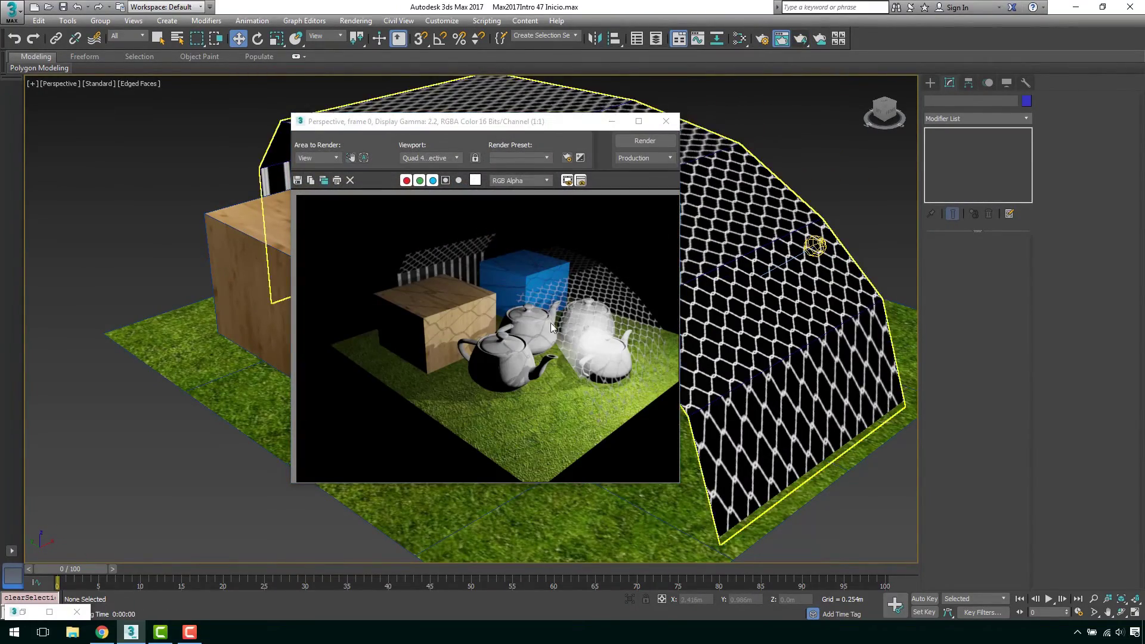
scroll(609, 379, down, 2)
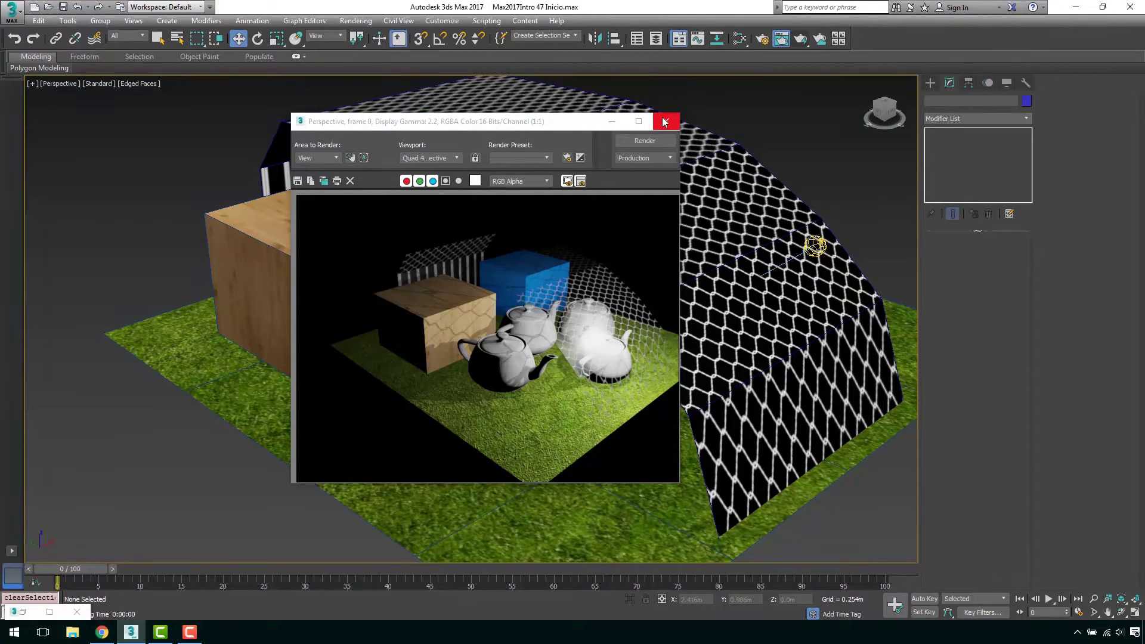
scroll(548, 416, up, 2)
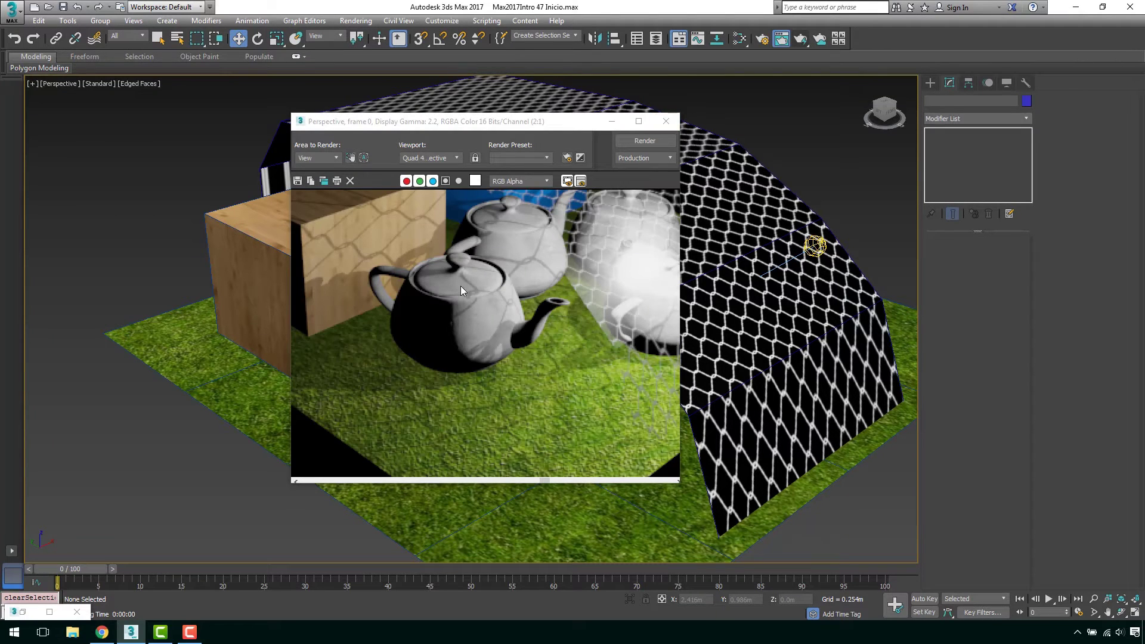
scroll(525, 311, down, 2)
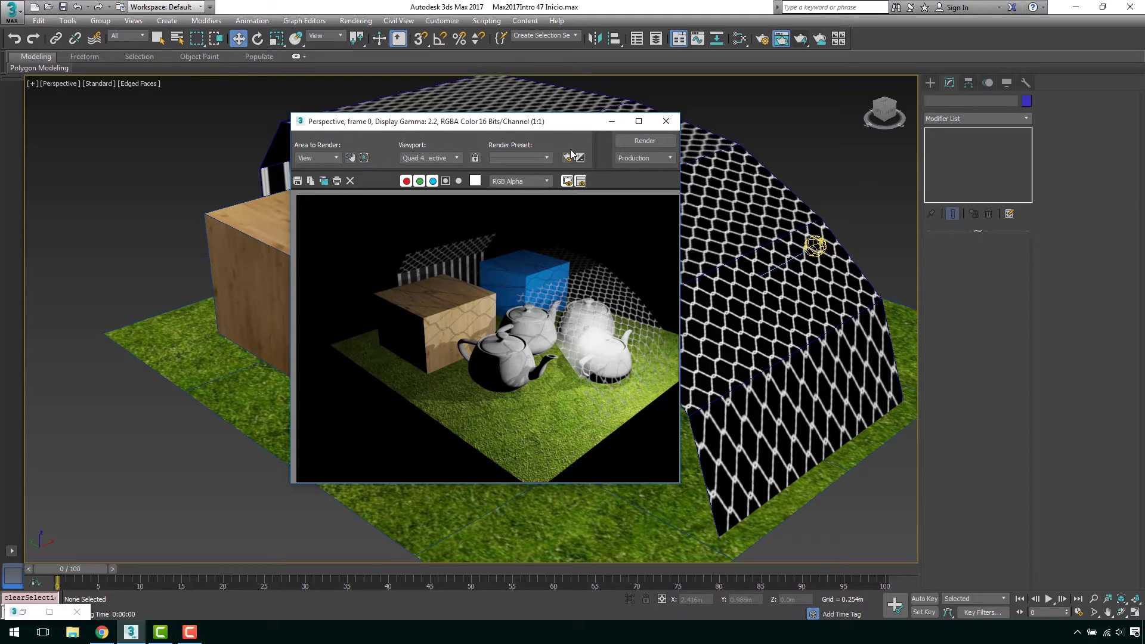
Set the Map #8 hexagon bitmap's Tiling U and V to 3.0, then re-render the scene.
key(m)
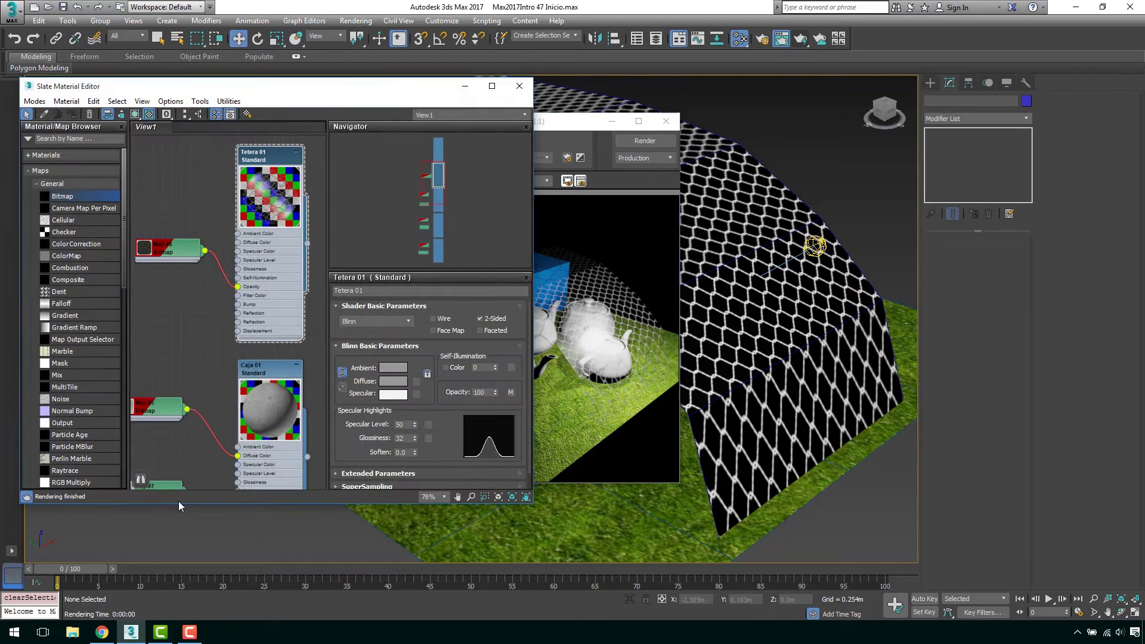
double_click(160, 248)
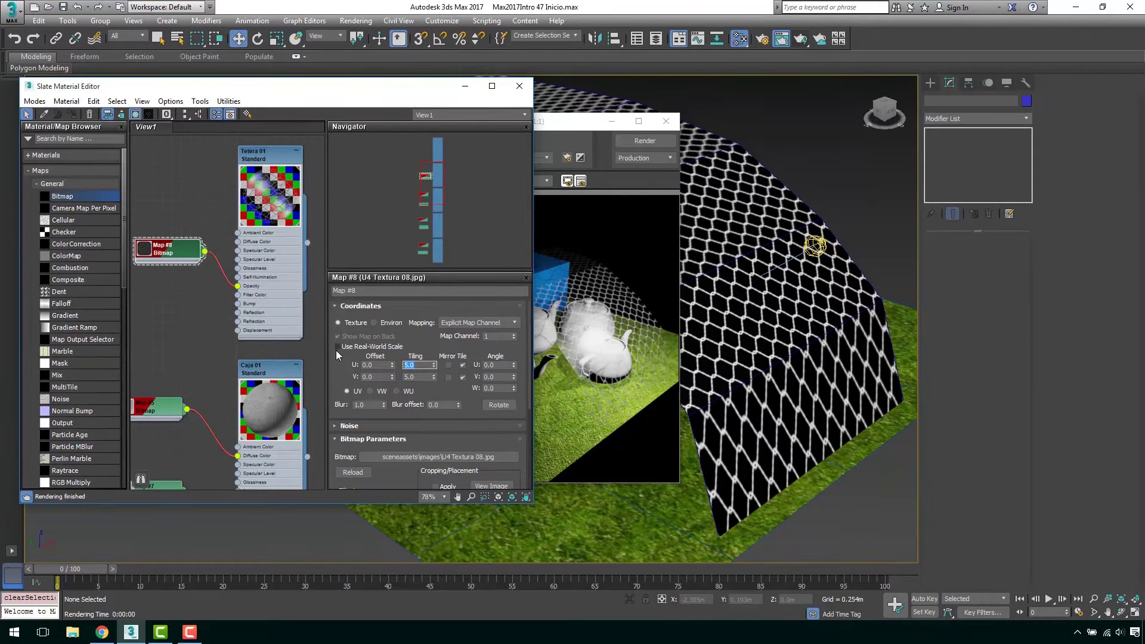
text(3)
key(Tab)
text(3)
key(Return)
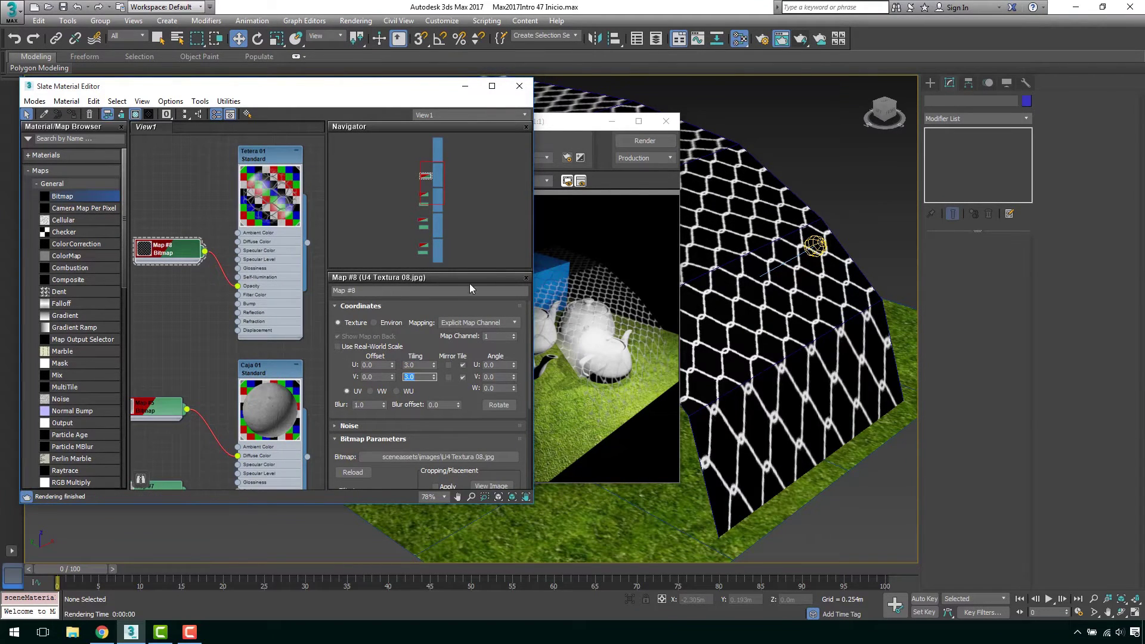
click(638, 141)
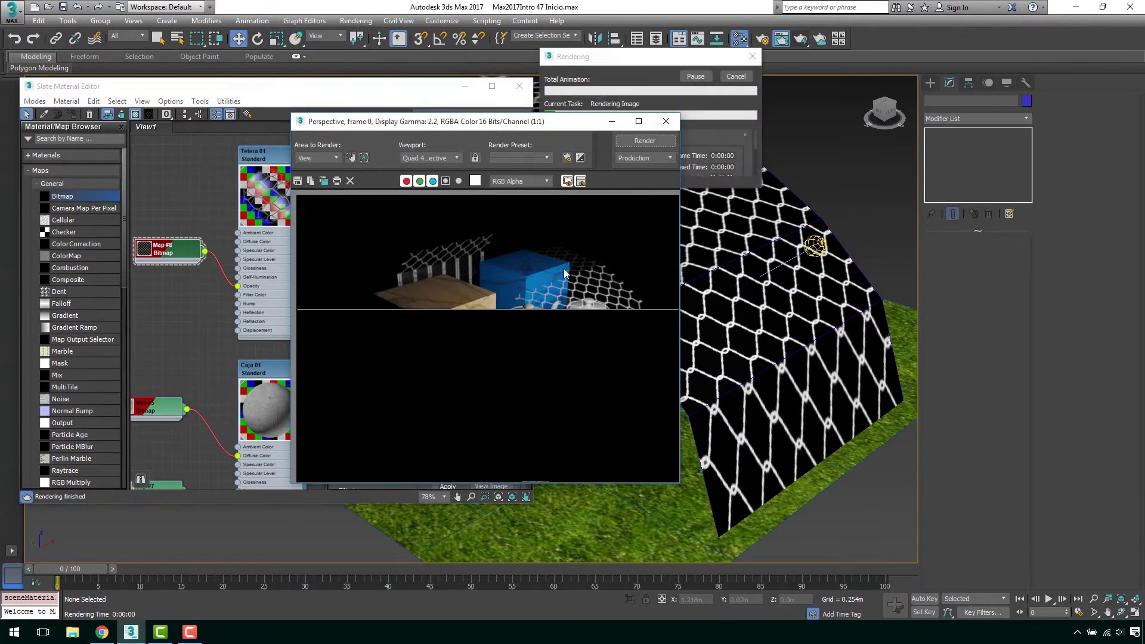
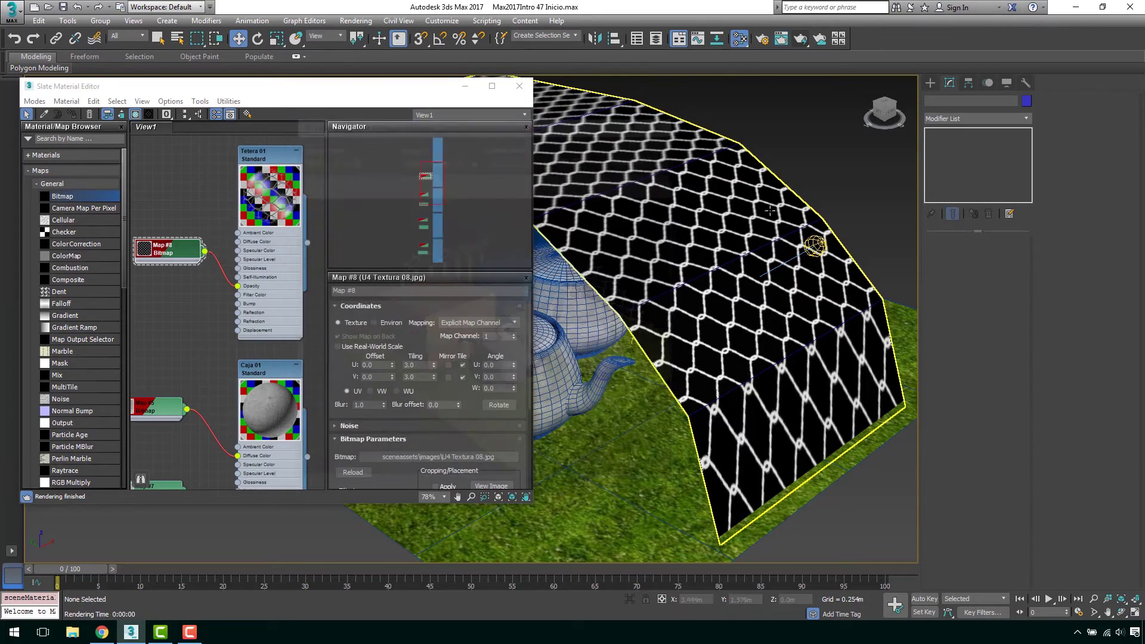
Raise the photometric target light higher above the canopy and test-render the scene.
click(815, 246)
scroll(815, 246, down, 4)
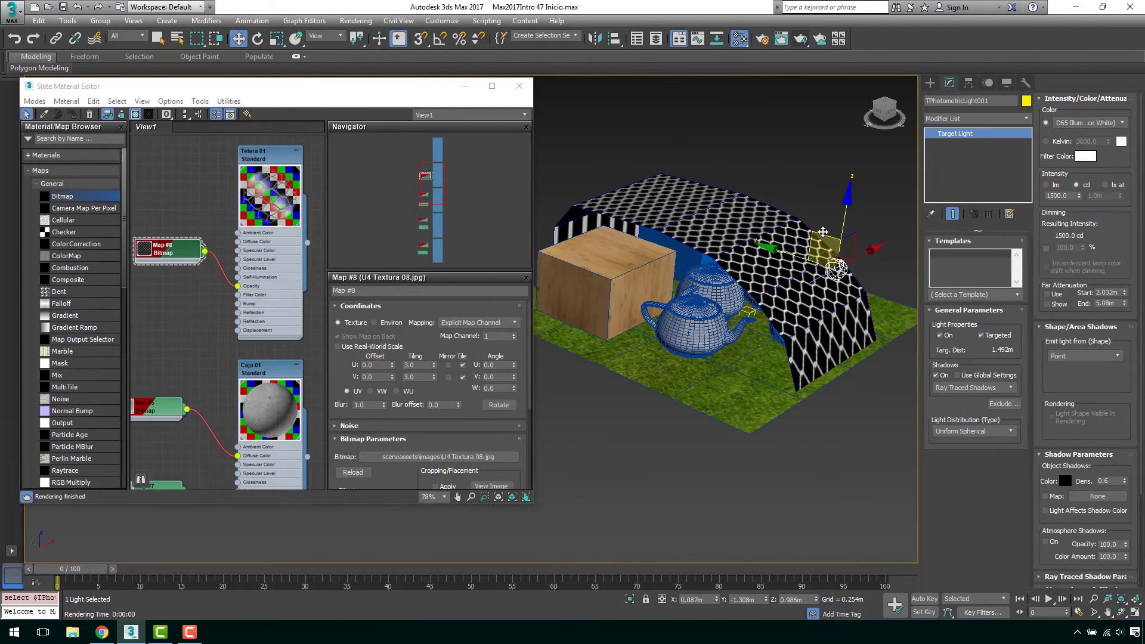
mouse_move(824, 234)
mouse_down()
mouse_move(839, 122)
mouse_move(854, 99)
mouse_up()
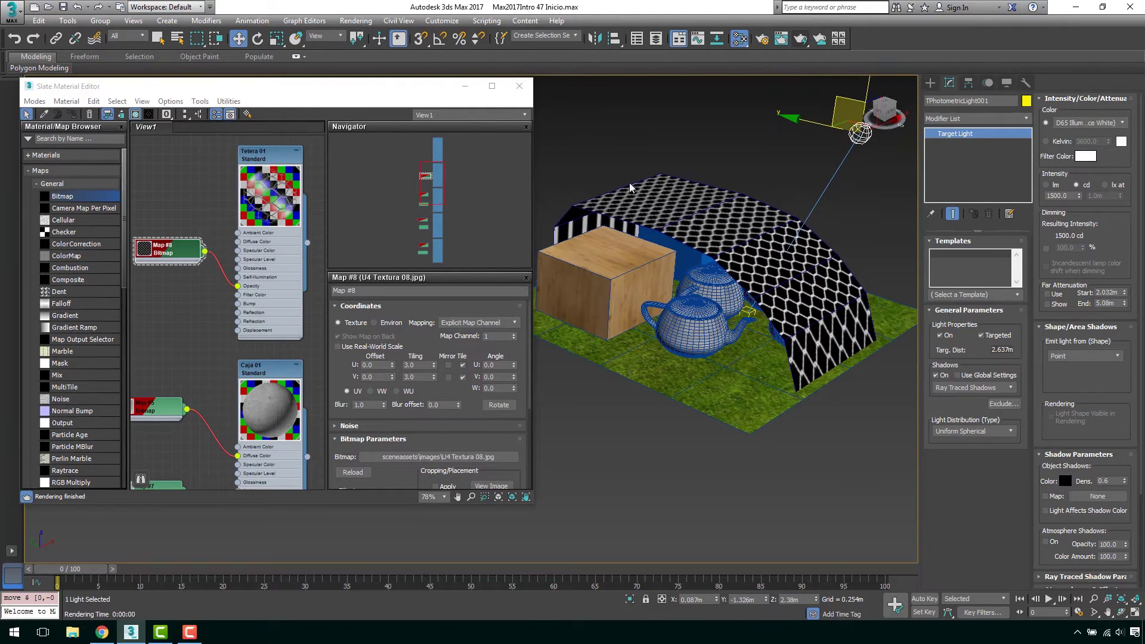
scroll(730, 254, up, 3)
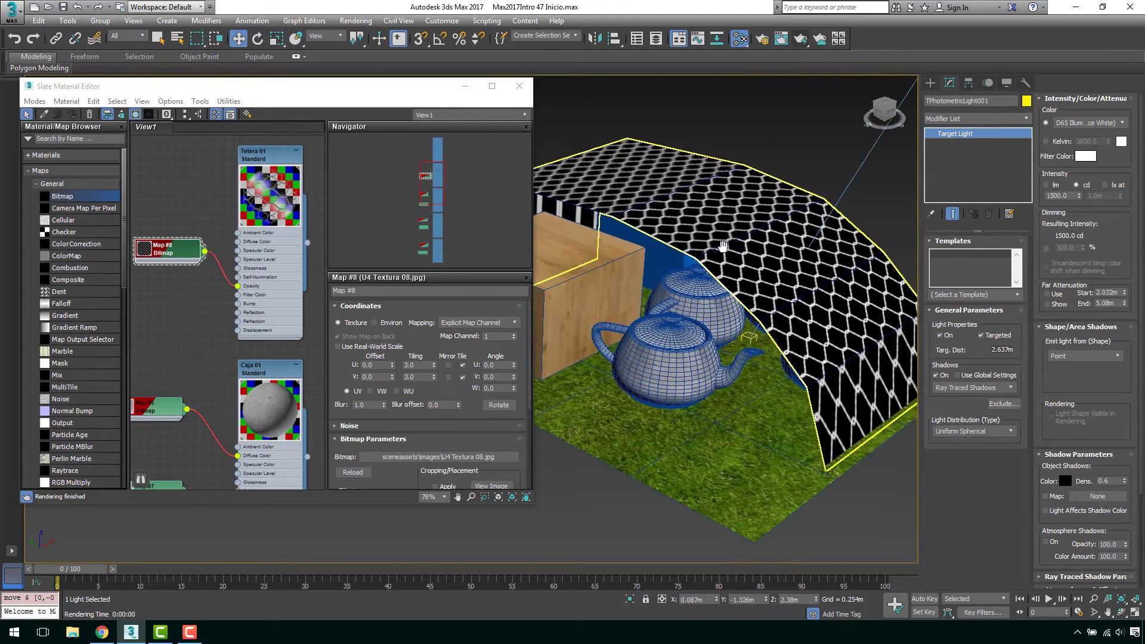
scroll(730, 255, up, 3)
click(800, 38)
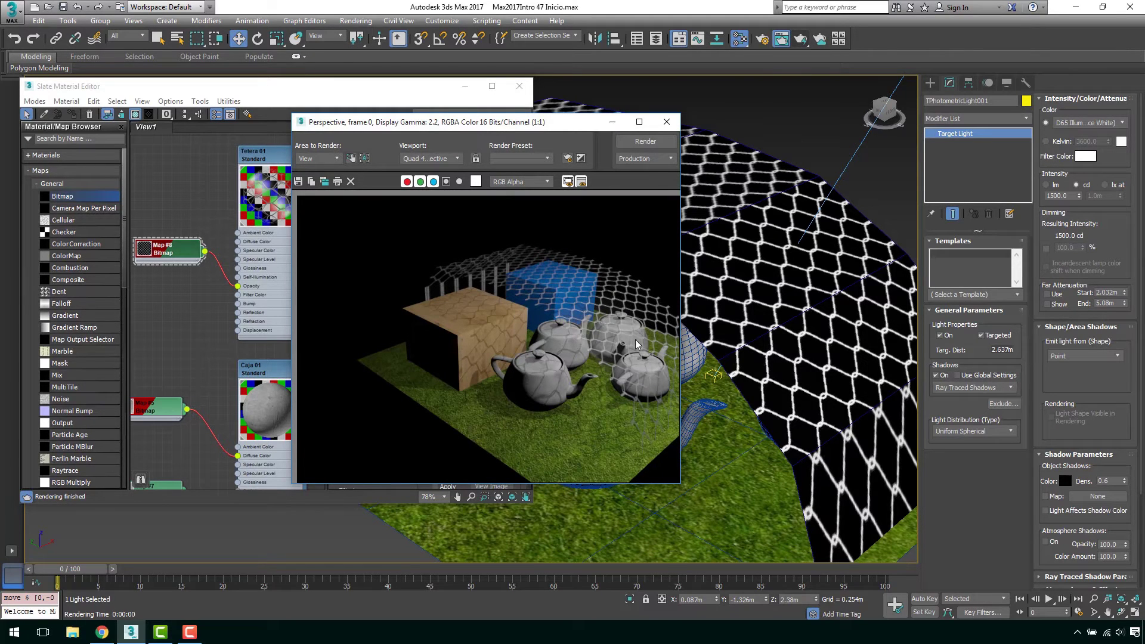
click(666, 121)
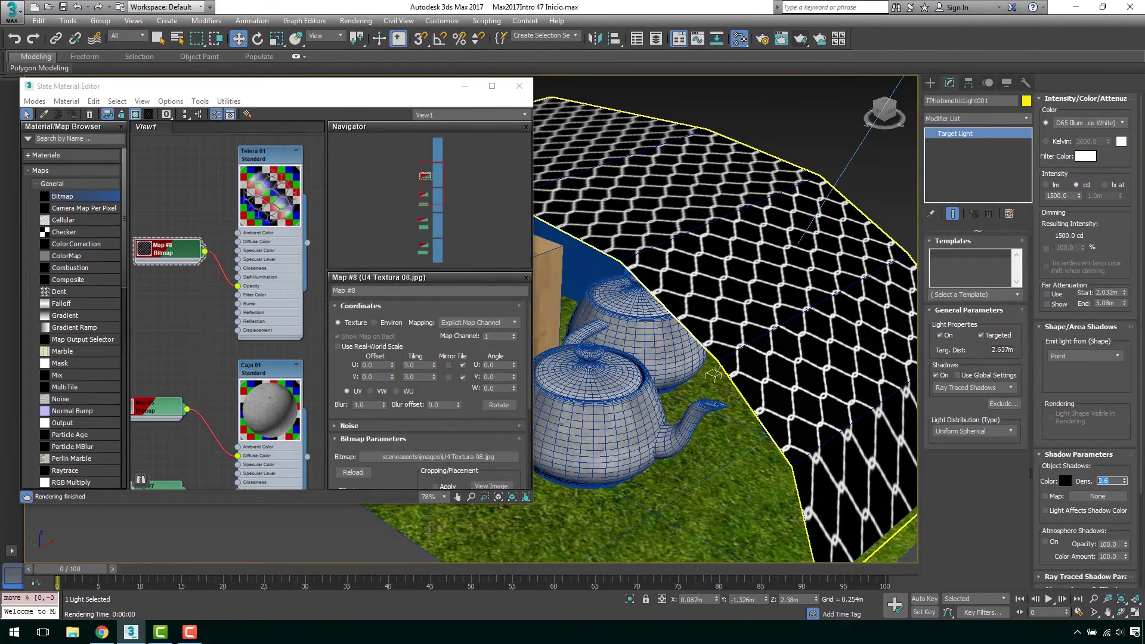
Set the light's shadow density to 1.0 and re-render from a new angle.
text(1)
key(Return)
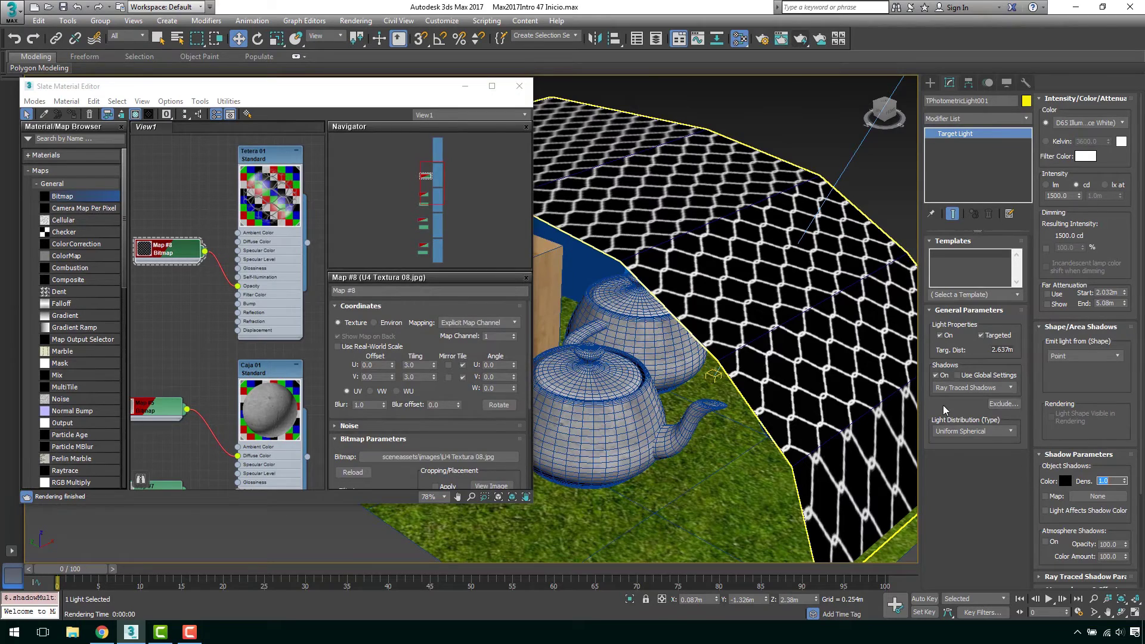
alt+middle_drag(882, 334, 786, 78)
click(800, 40)
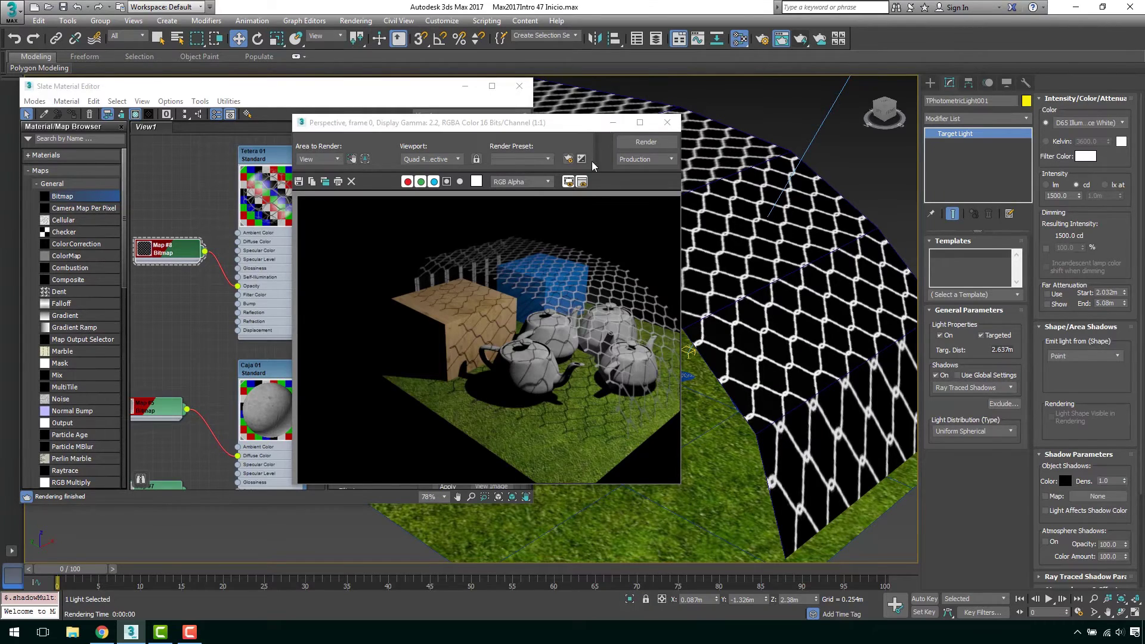
click(613, 122)
scroll(778, 256, down, 6)
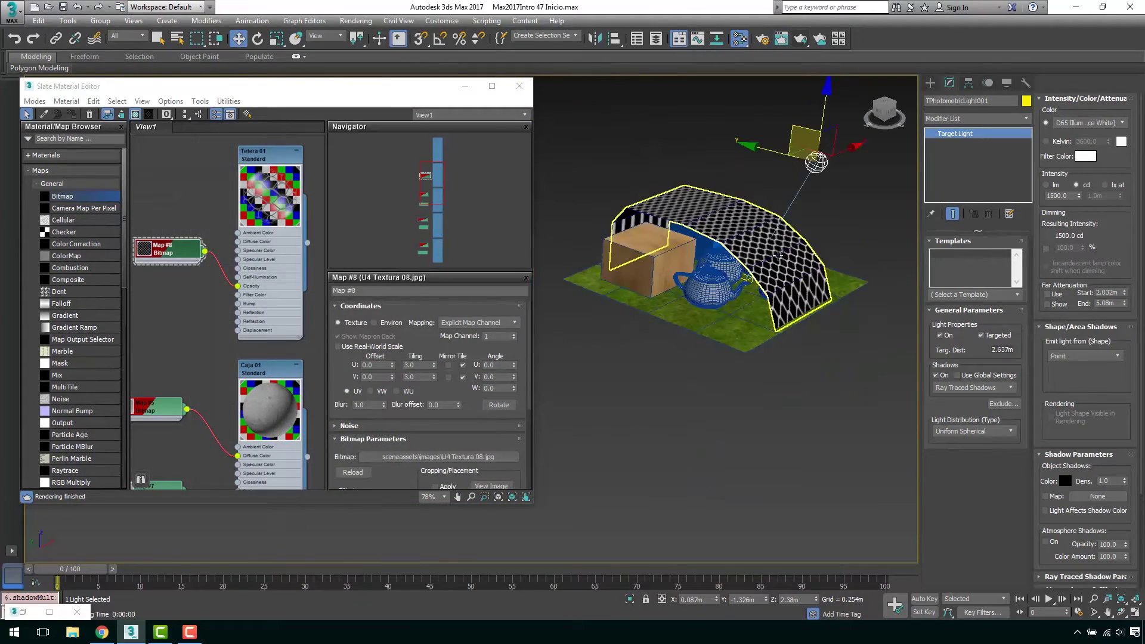
In the canopy's Editable Poly vertices, push the right-edge vertices outward along +X.
alt+middle_drag(778, 257, 715, 239)
click(799, 256)
alt+middle_drag(799, 256, 746, 269)
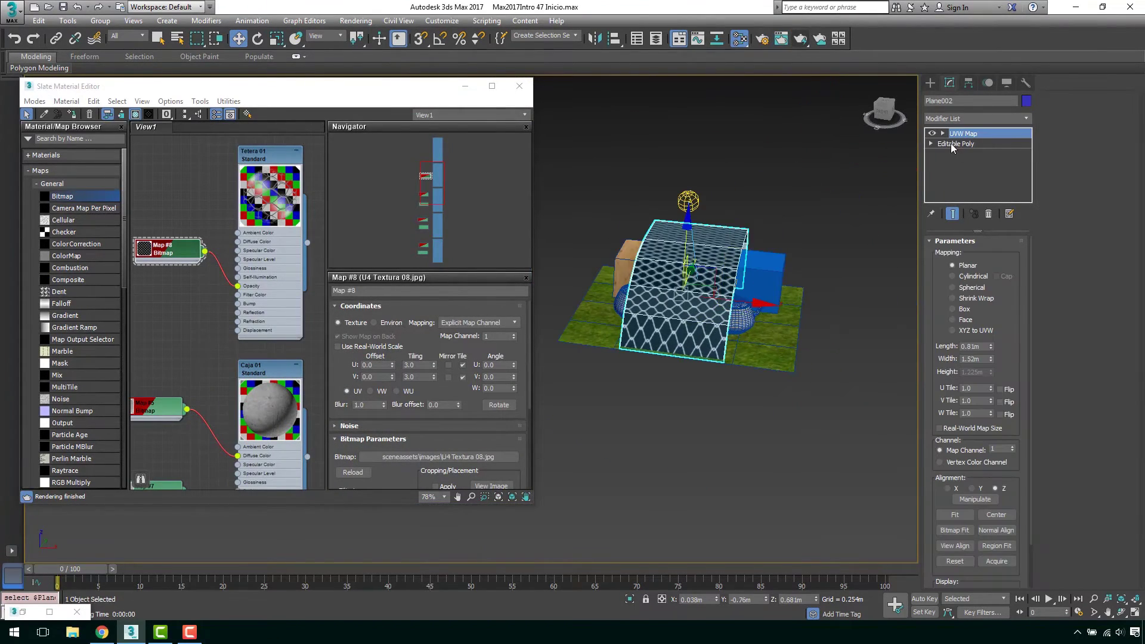
click(954, 144)
click(946, 256)
drag(771, 182, 707, 427)
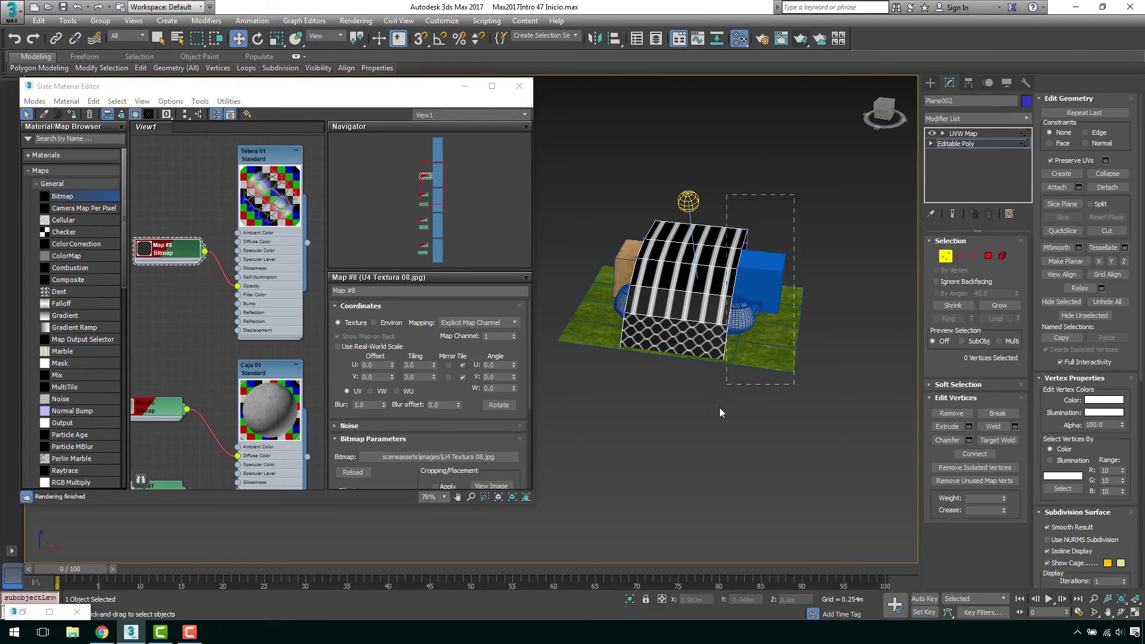
drag(775, 287, 834, 277)
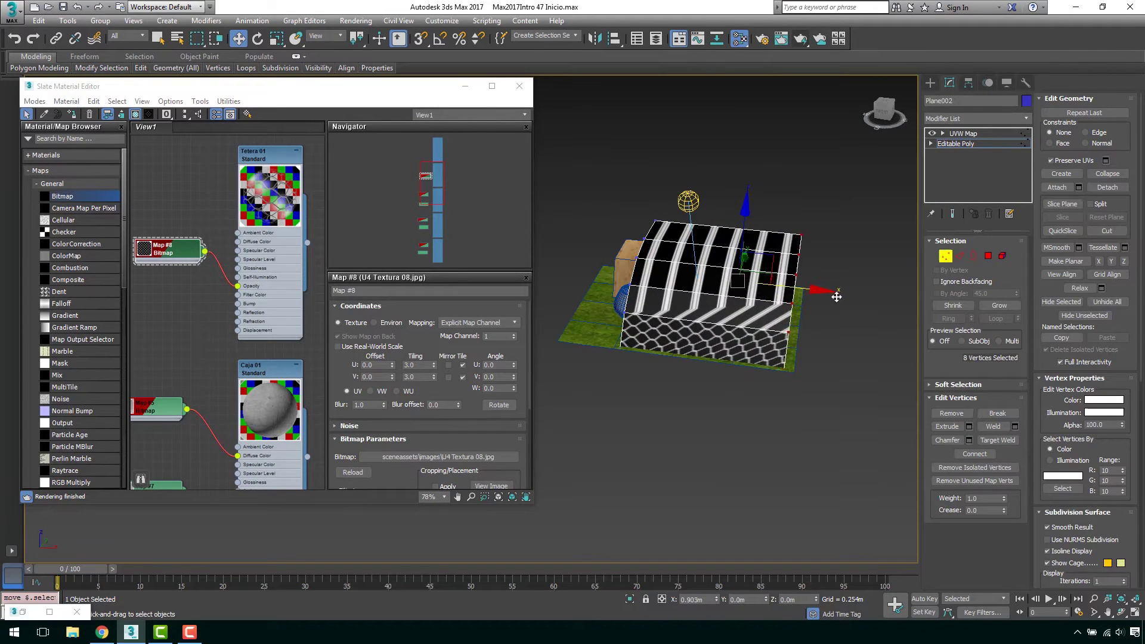
Push the left-edge vertices along -X, return to UVW Map, and render.
drag(735, 157, 596, 424)
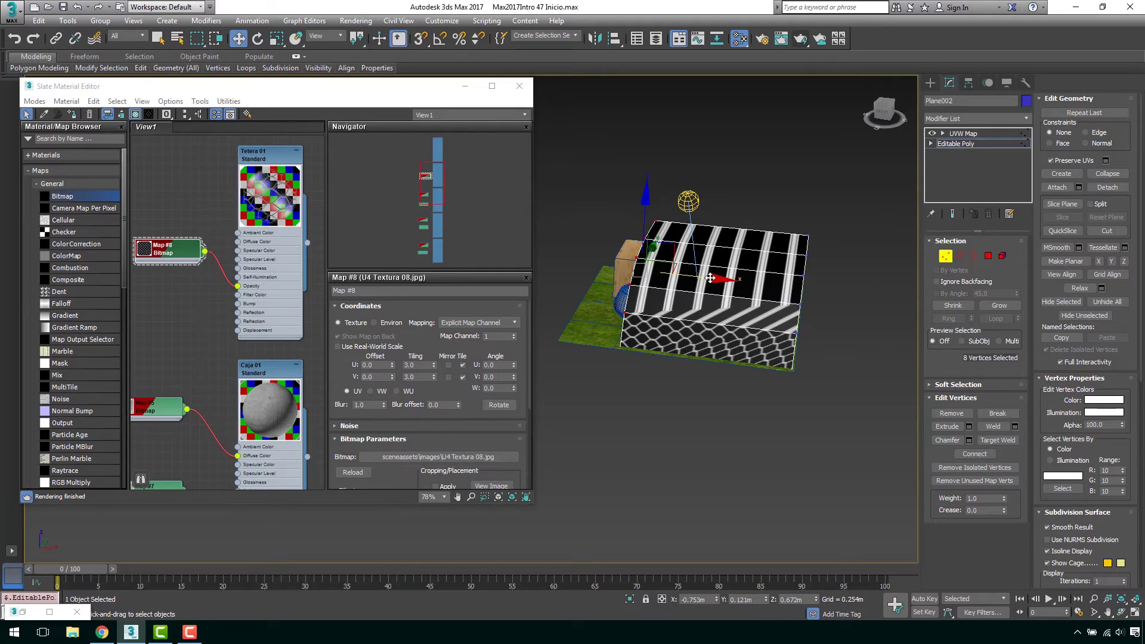
drag(710, 277, 662, 278)
click(946, 256)
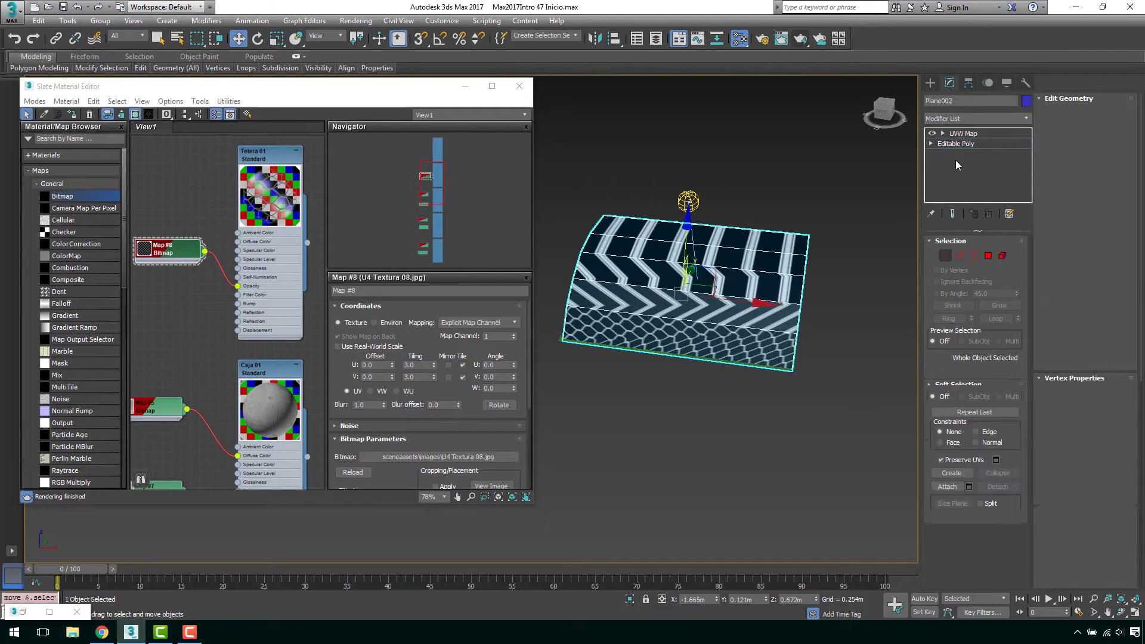
click(963, 134)
mouse_move(823, 262)
alt+middle_down()
mouse_move(826, 251)
mouse_move(826, 271)
mouse_move(775, 280)
alt+middle_up()
scroll(739, 296, up, 5)
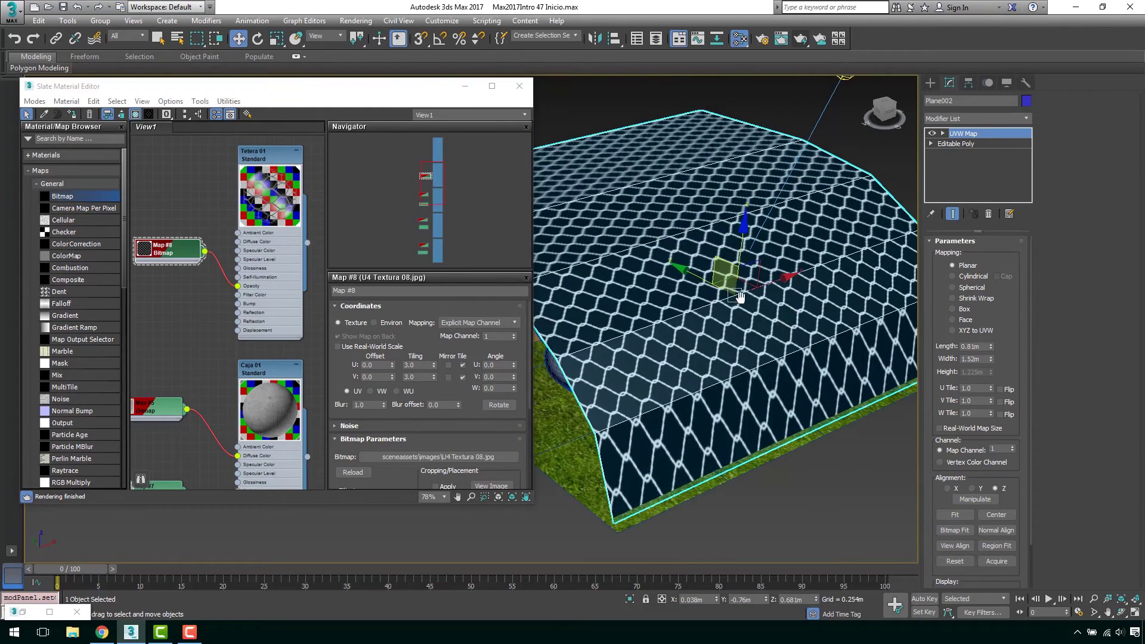
scroll(740, 296, down, 2)
scroll(753, 290, up, 1)
click(802, 38)
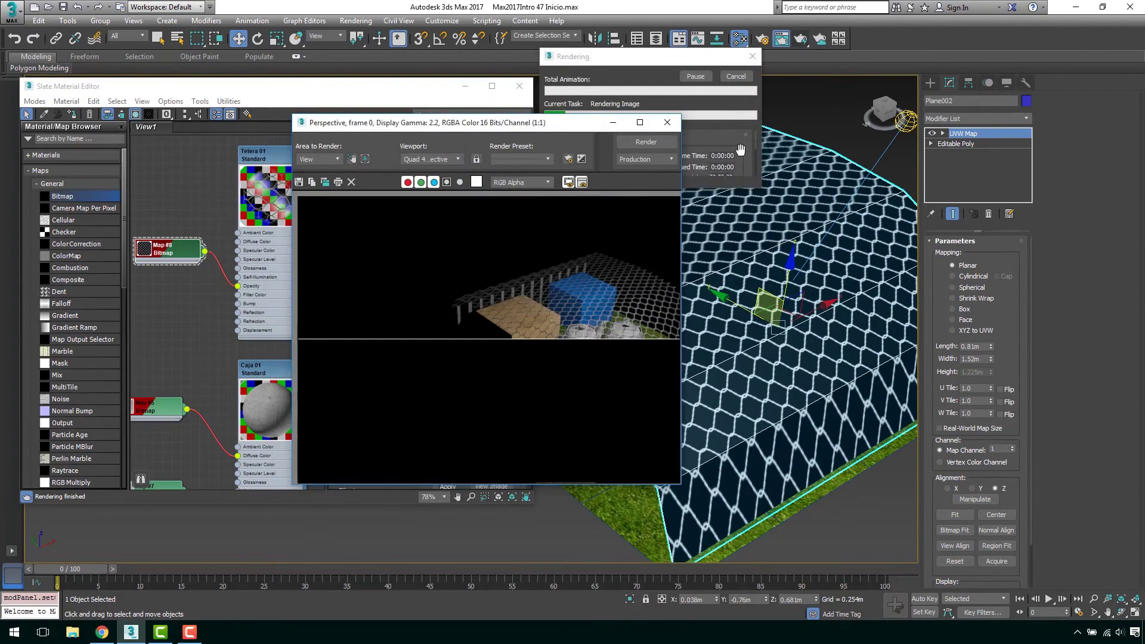
Zoom in and render the scene again, then dismiss the frame.
click(667, 123)
scroll(709, 162, up, 1)
scroll(709, 162, up, 2)
scroll(709, 162, up, 2)
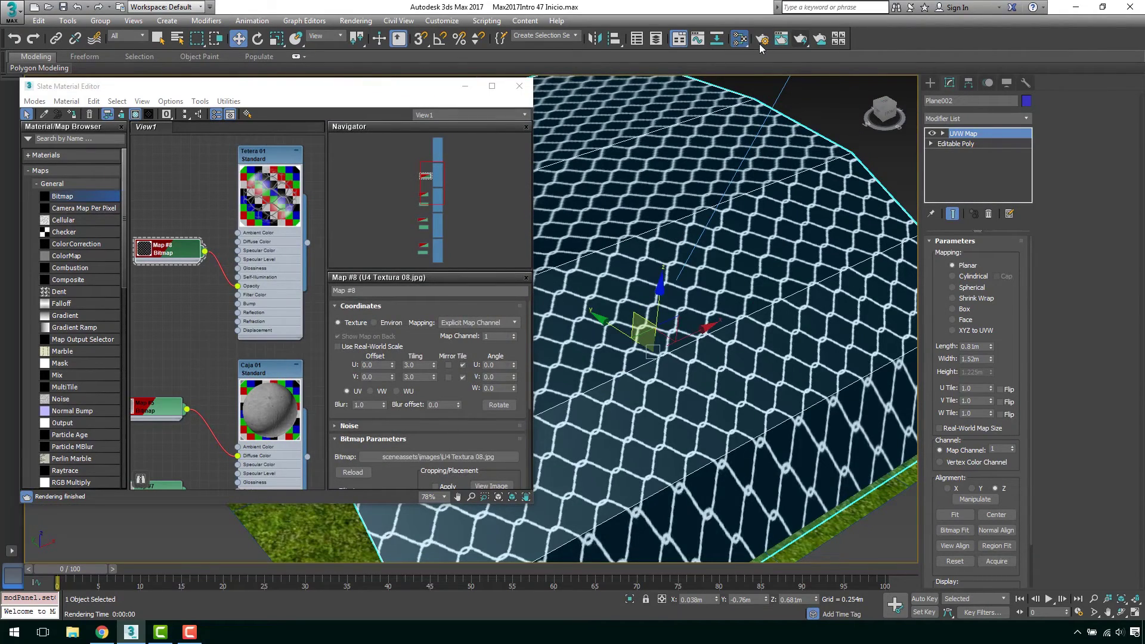
click(802, 39)
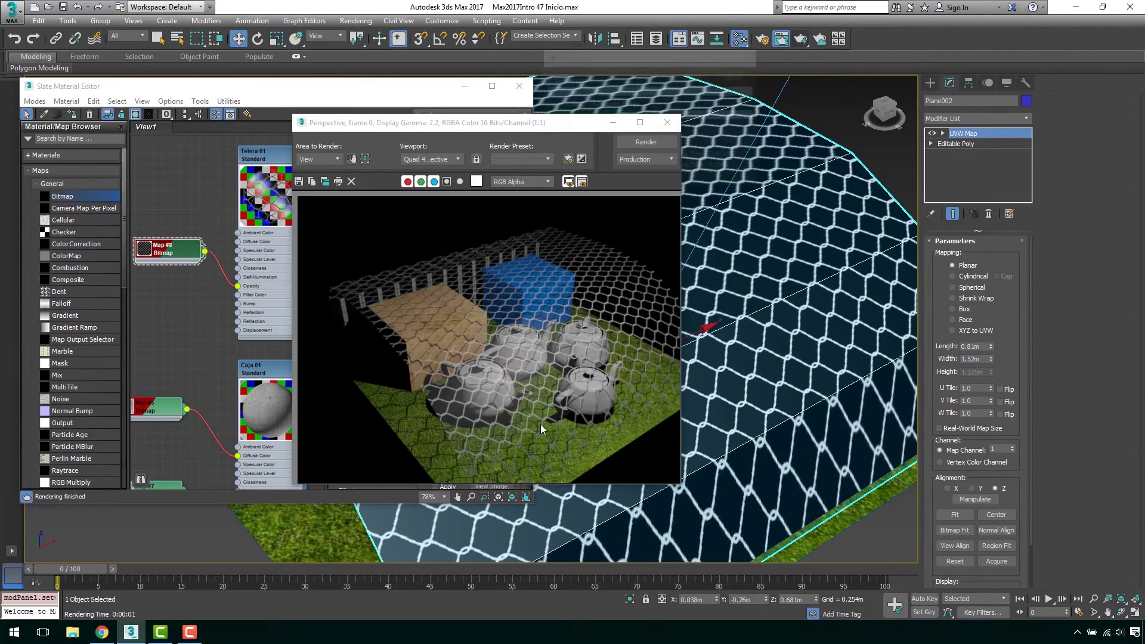
click(667, 122)
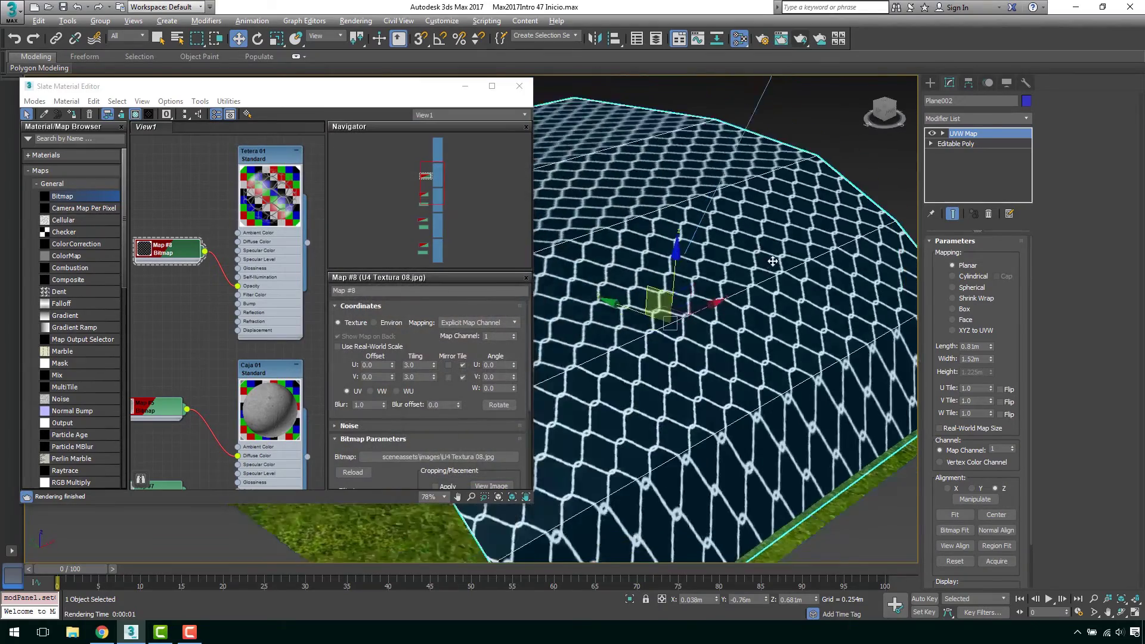
Render from a lower side angle to check the canopy's shadows.
mouse_move(709, 179)
alt+middle_down()
mouse_move(732, 242)
mouse_move(776, 197)
alt+middle_up()
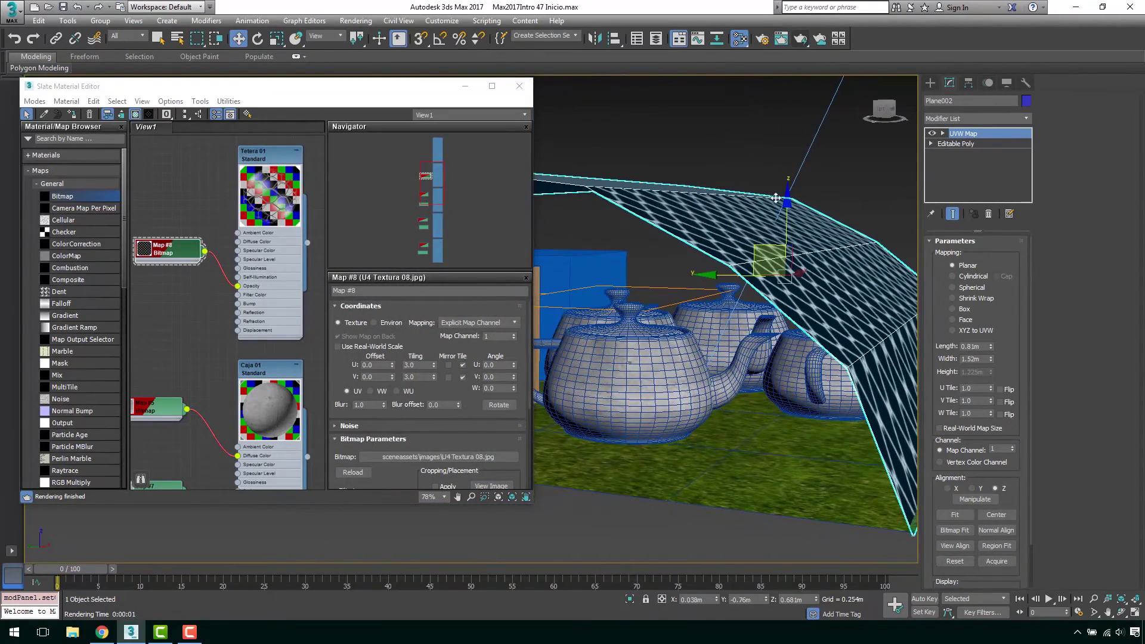
click(800, 41)
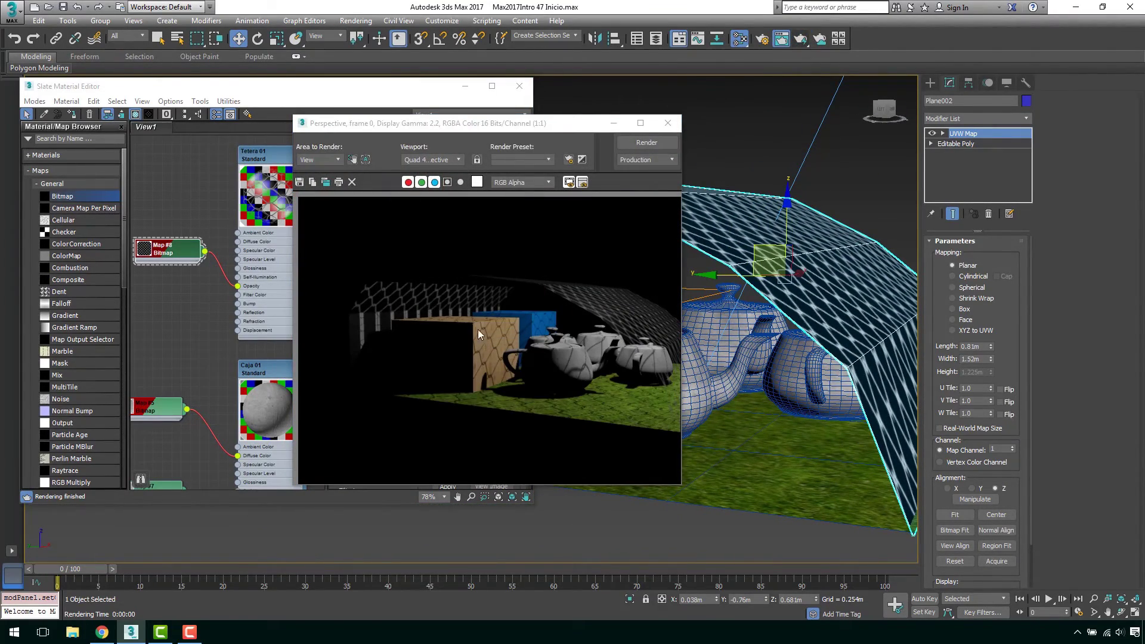
click(668, 124)
scroll(240, 322, down, 1)
scroll(237, 298, down, 1)
scroll(235, 265, down, 1)
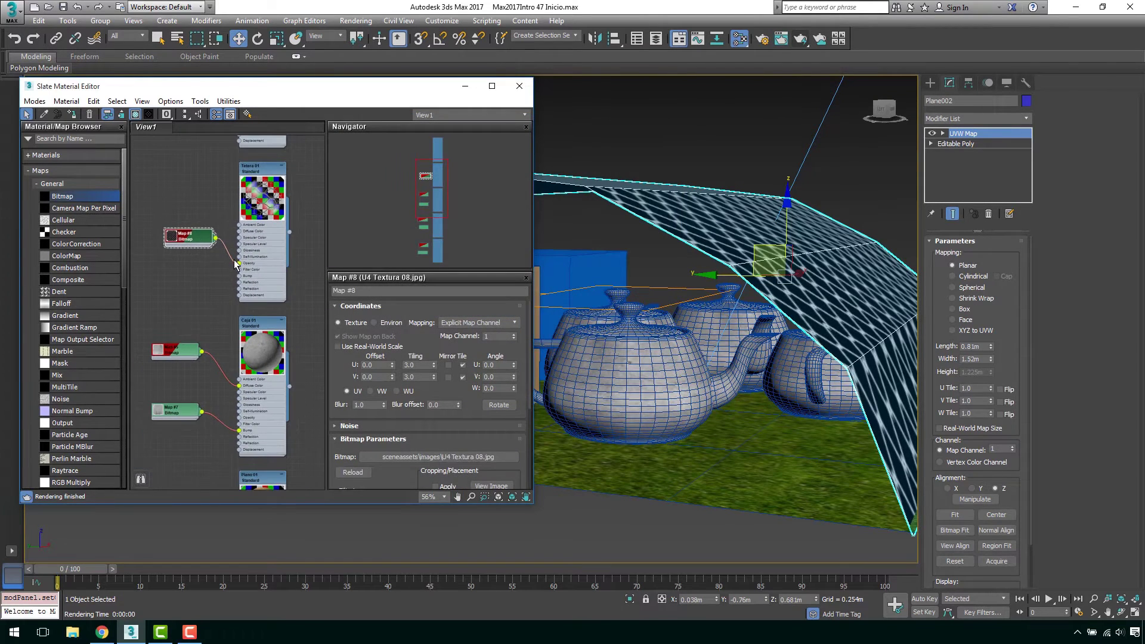
scroll(231, 256, down, 1)
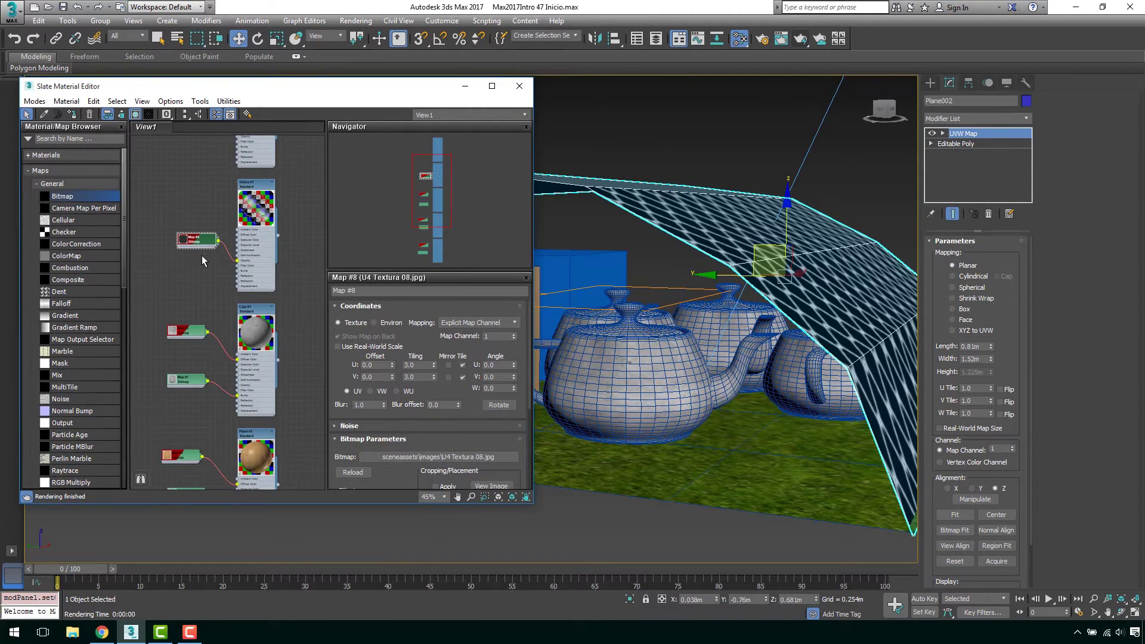
Pan the material node view to the lower nodes and reorient the viewport.
middle_drag(203, 209, 223, 312)
mouse_move(686, 310)
alt+middle_down()
mouse_move(740, 269)
mouse_move(752, 311)
mouse_move(711, 328)
alt+middle_up()
scroll(752, 310, up, 2)
scroll(752, 310, up, 2)
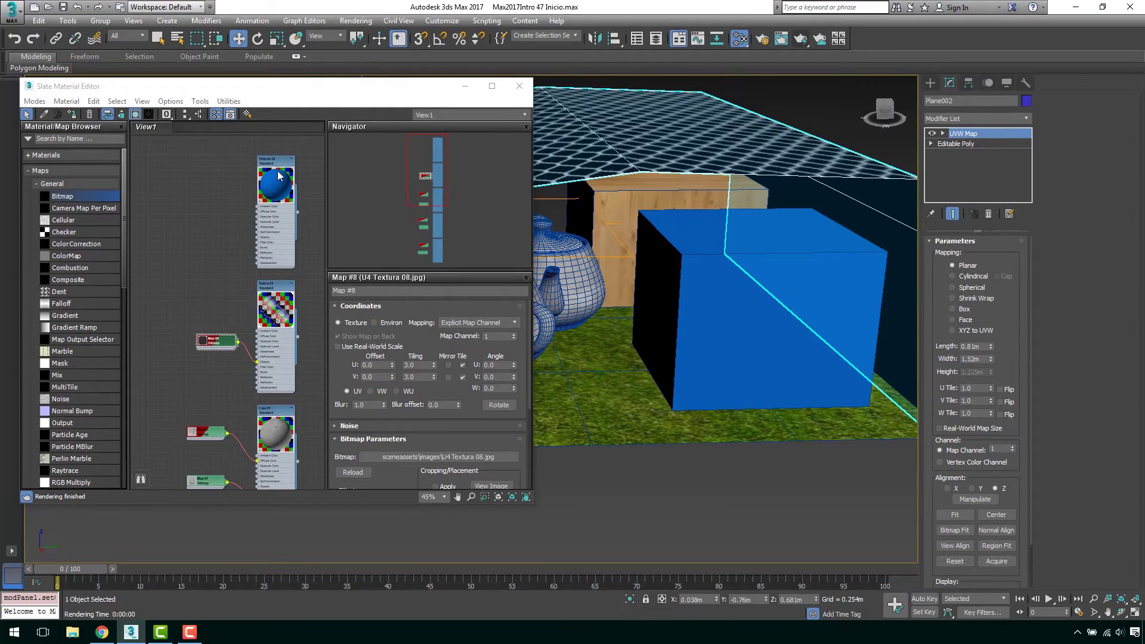
Give the Teteras 02 material Specular Level 86 and Glossiness 38.
double_click(277, 167)
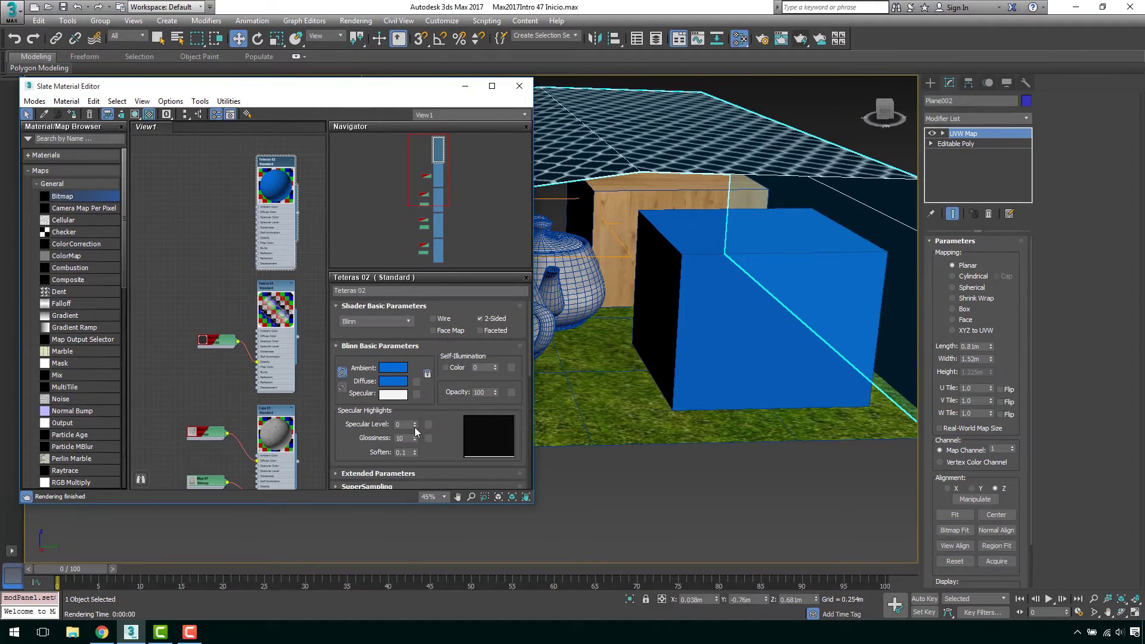
drag(410, 413, 410, 387)
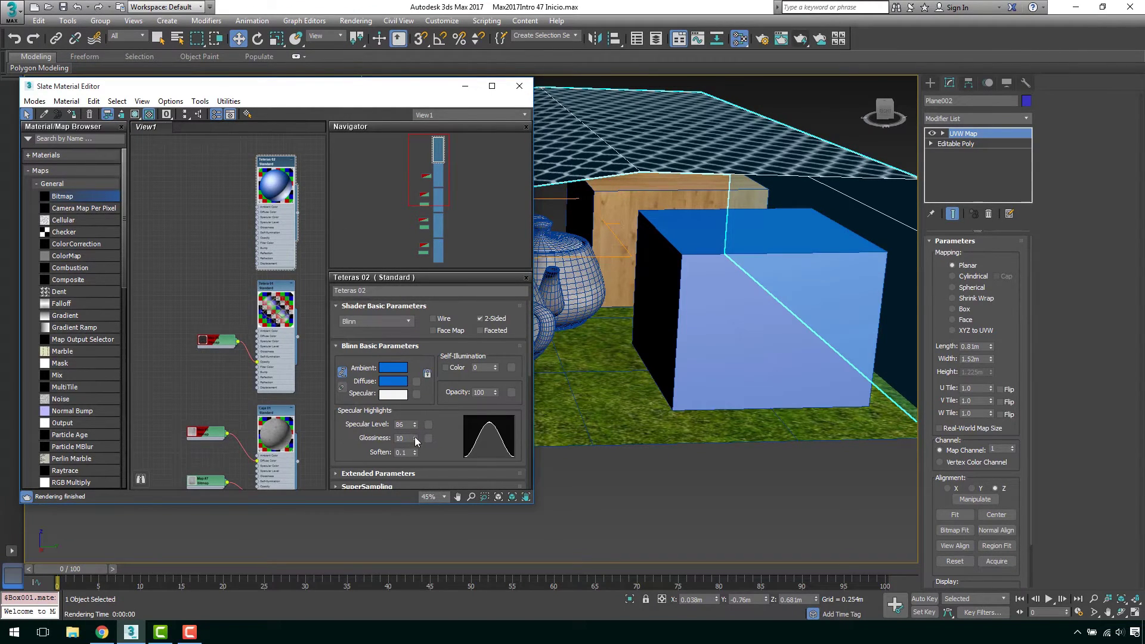
drag(415, 441, 415, 424)
Frame the blue box and test-render the scene.
scroll(757, 291, up, 3)
scroll(758, 291, up, 2)
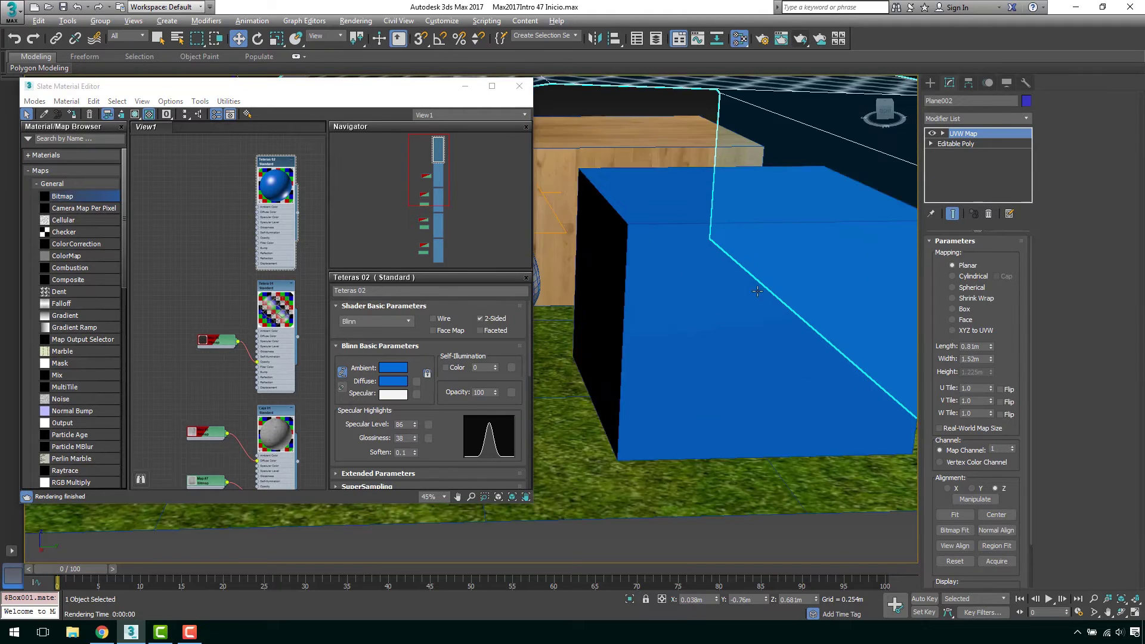
alt+middle_drag(757, 291, 804, 88)
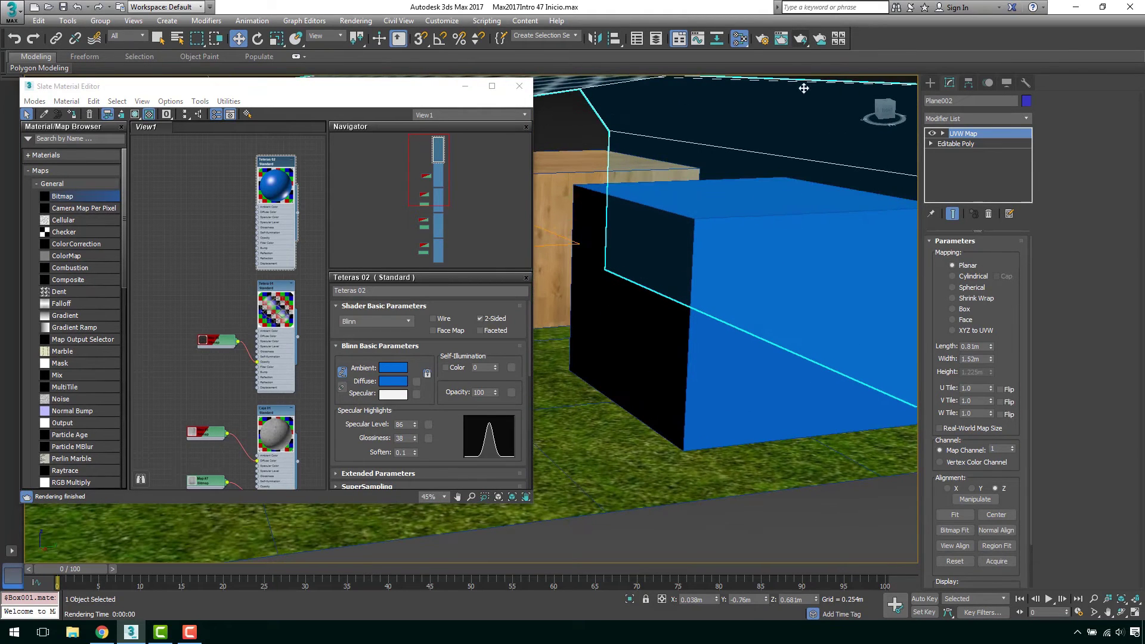
click(804, 41)
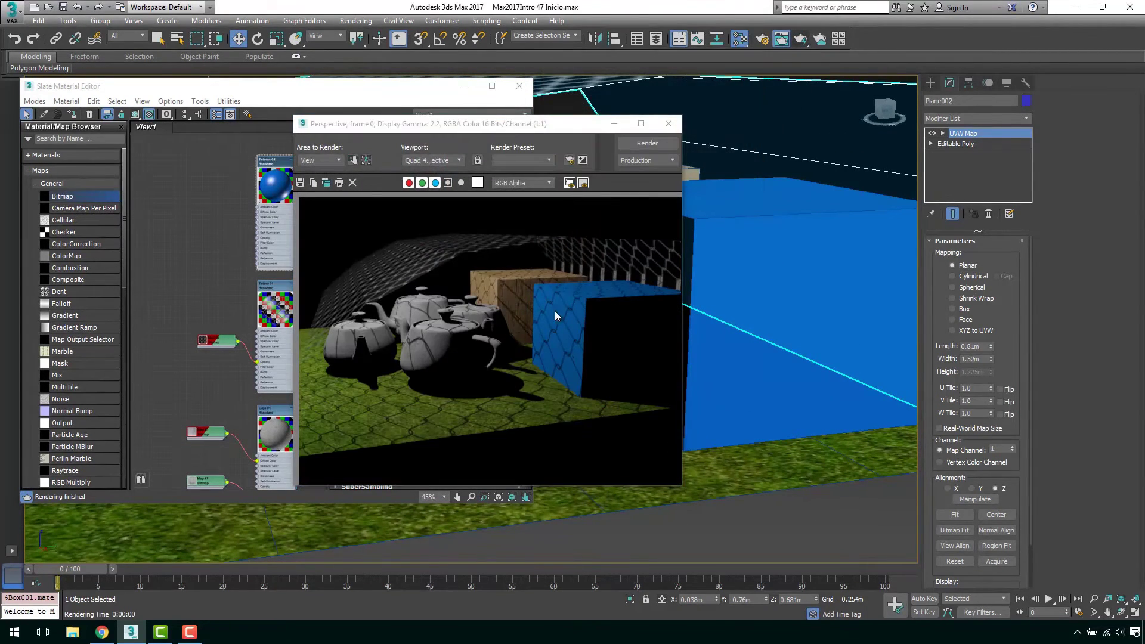
click(668, 124)
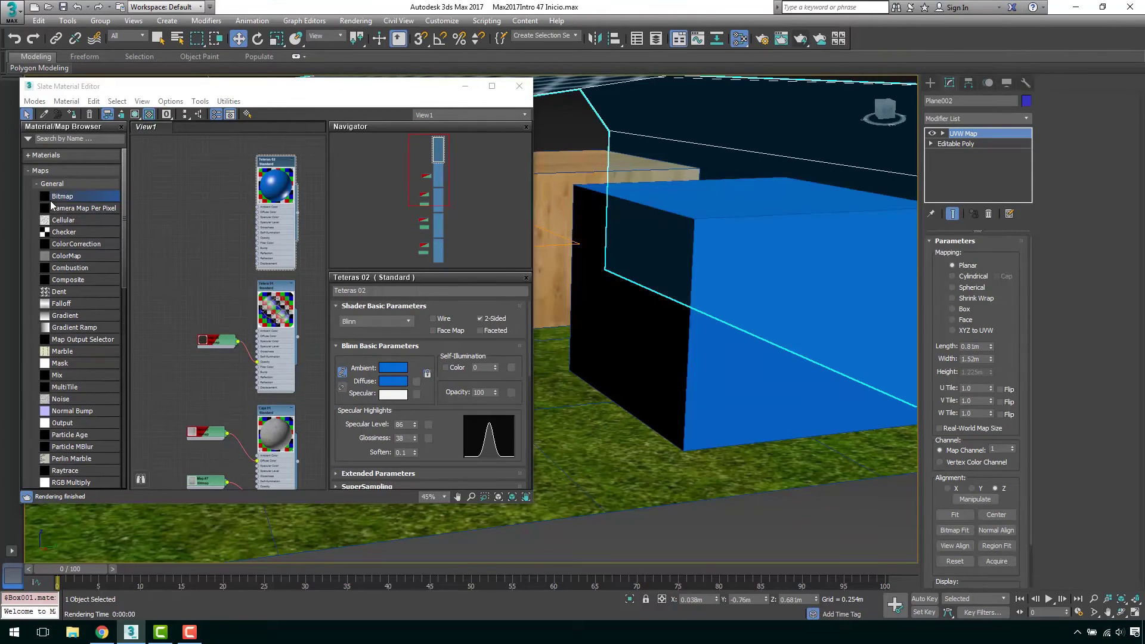
Add a Bitmap map loaded with U4 Textura 04 as Teteras 02's bump.
drag(51, 205, 166, 206)
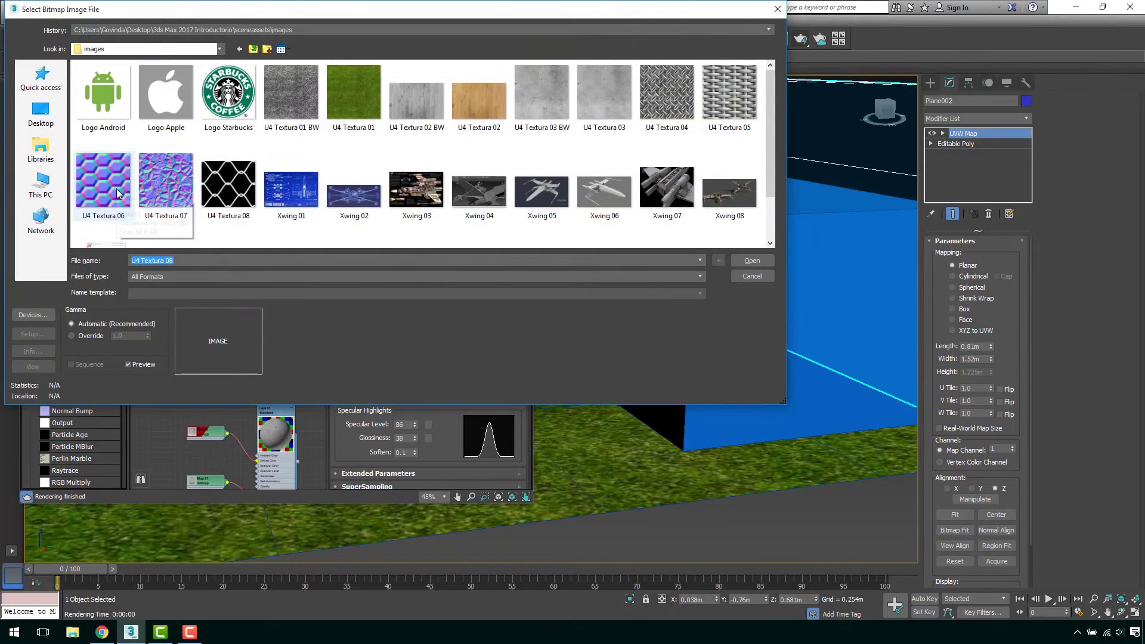
click(680, 102)
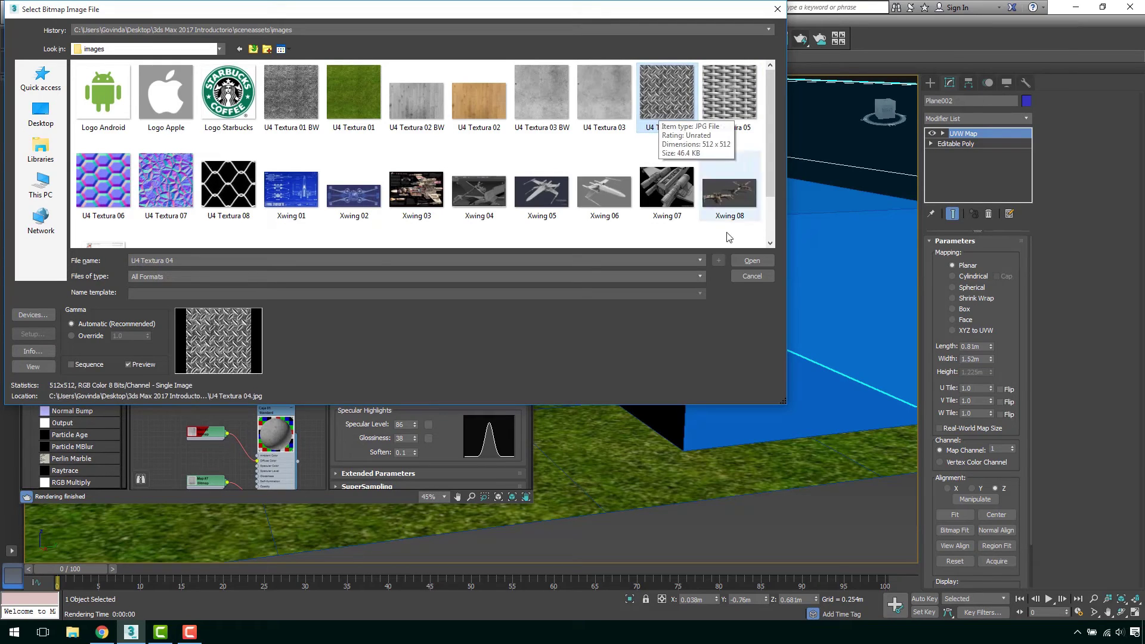
click(751, 260)
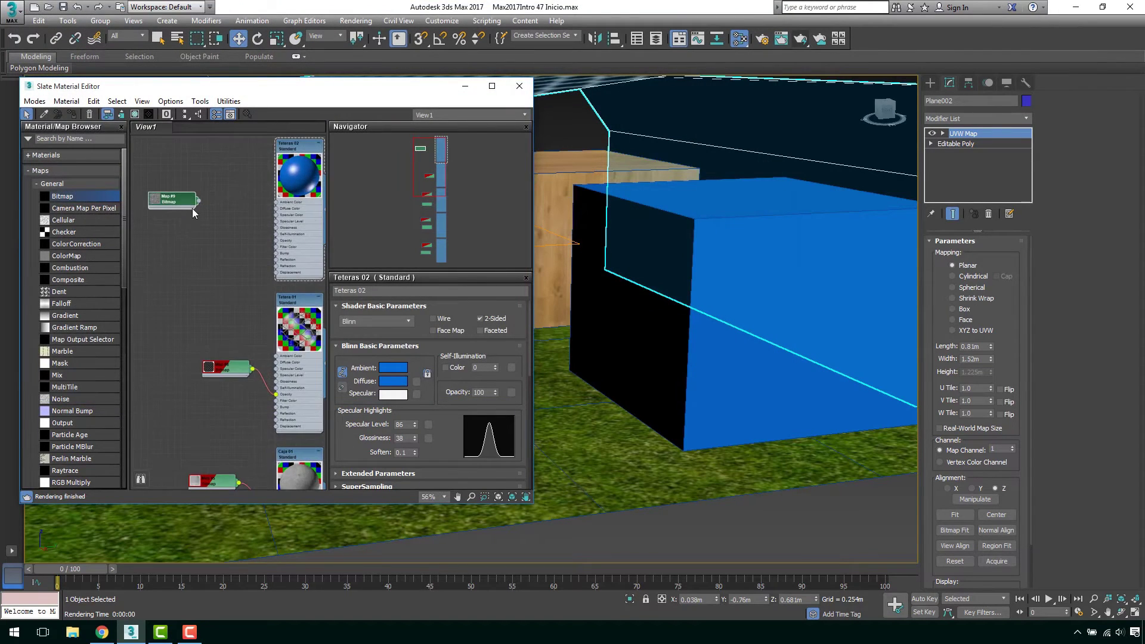
scroll(193, 208, up, 2)
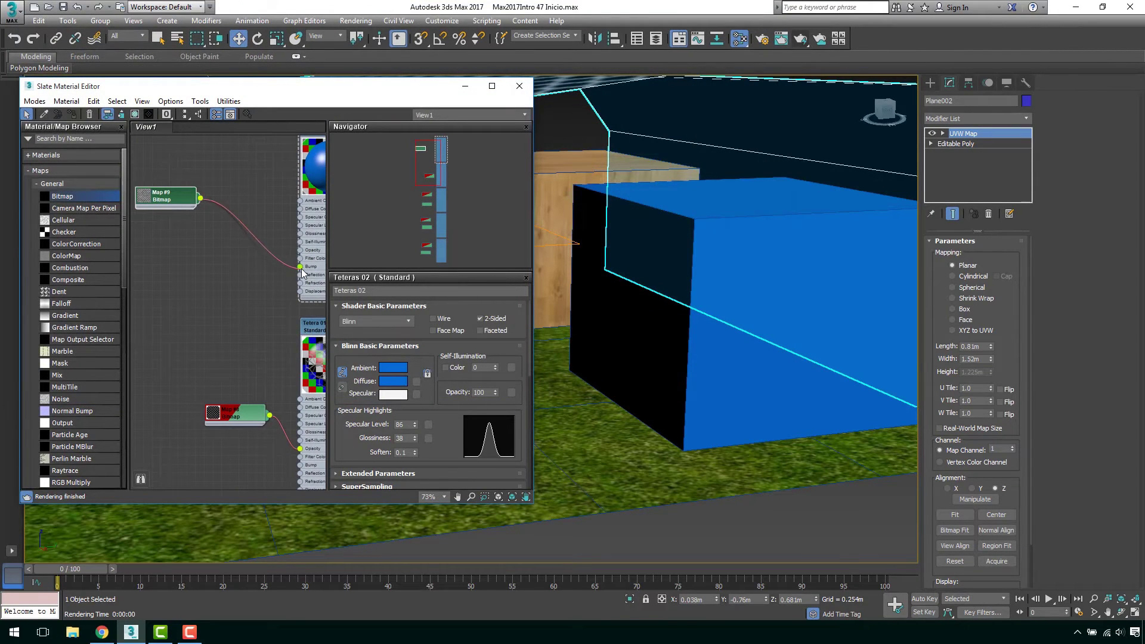
middle_drag(247, 215, 185, 254)
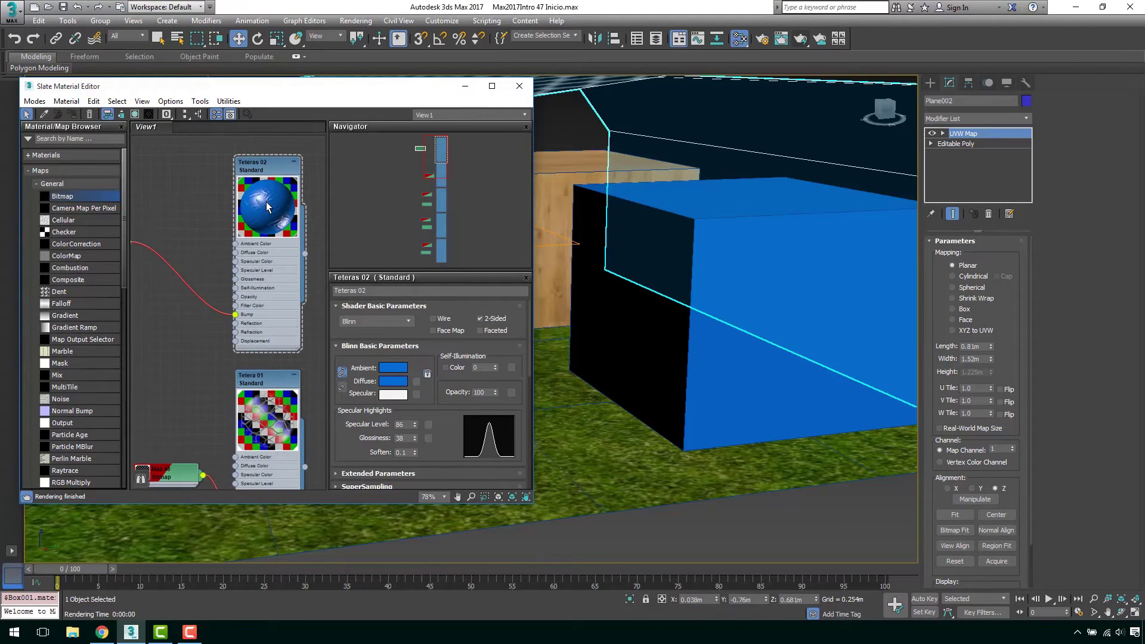
Frame the blue box and test-render the bump result.
scroll(270, 202, up, 2)
scroll(270, 202, up, 2)
scroll(270, 204, up, 3)
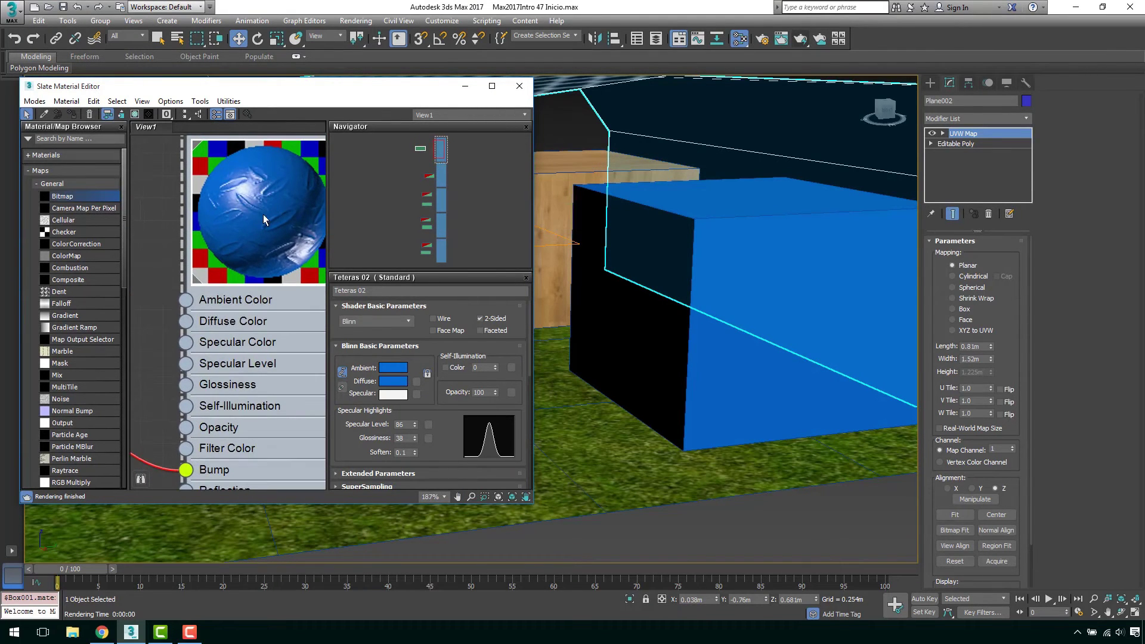
scroll(697, 301, up, 2)
scroll(701, 294, up, 2)
middle_drag(711, 253, 711, 268)
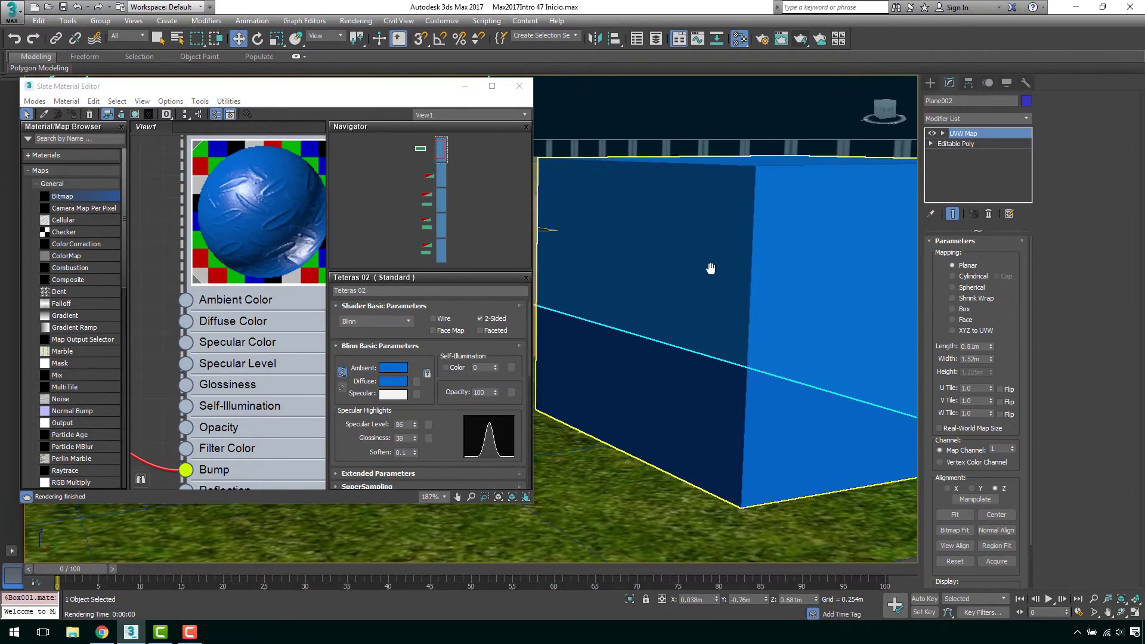
click(801, 38)
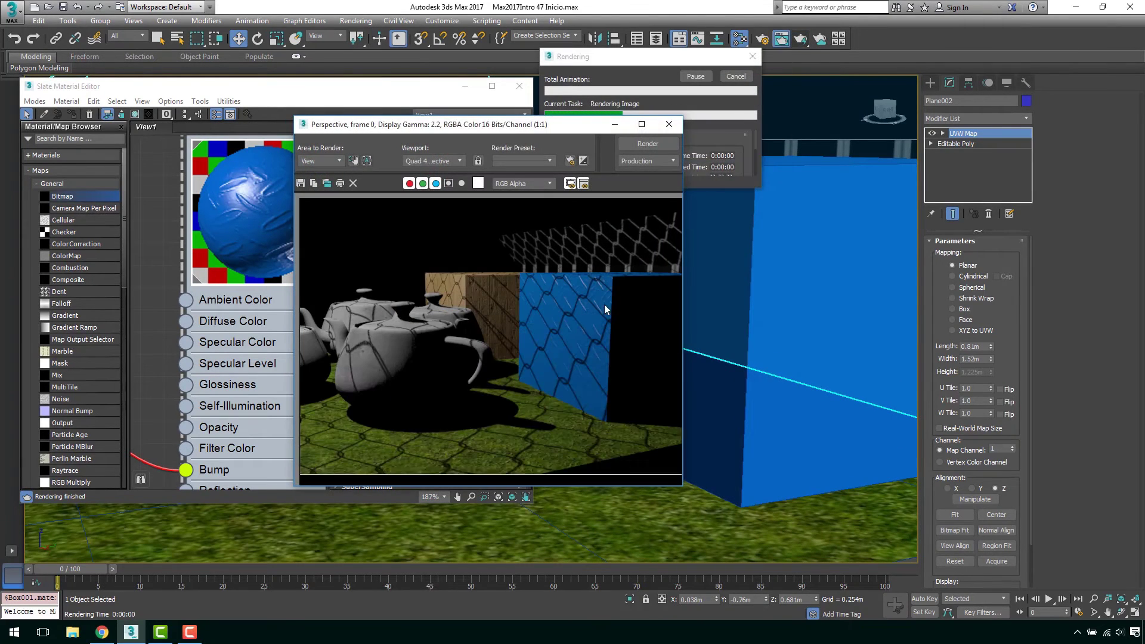
Set the Teteras 02 Bump amount to 120 in the Maps rollout.
scroll(586, 339, up, 1)
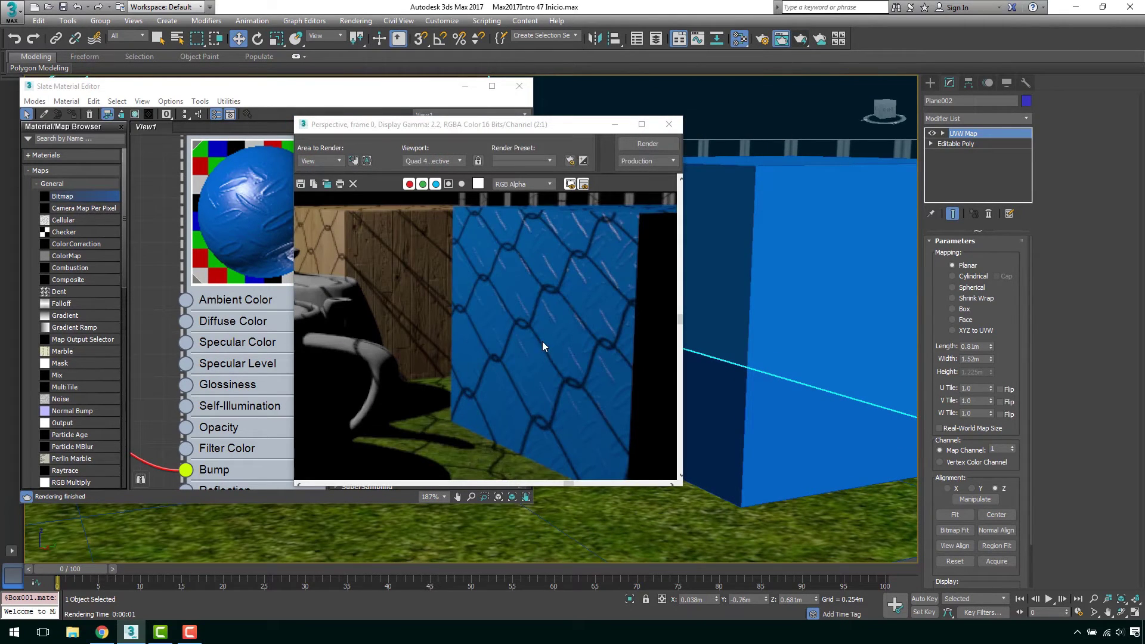
click(181, 423)
scroll(252, 433, down, 1)
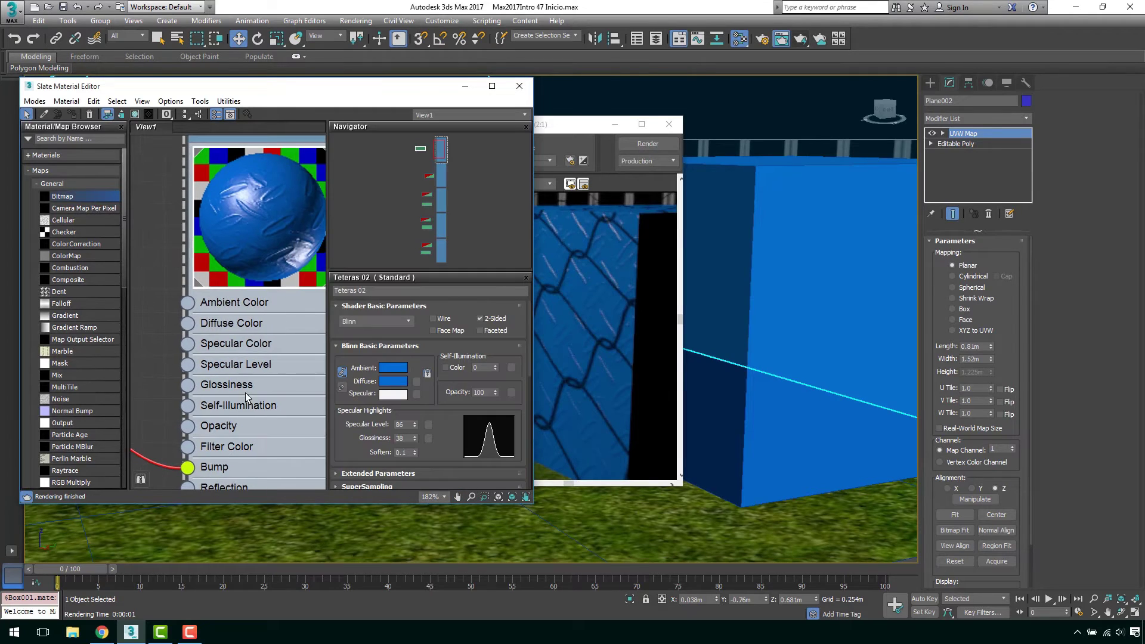
scroll(245, 382, down, 1)
scroll(245, 382, down, 1)
scroll(458, 435, down, 3)
scroll(446, 389, down, 3)
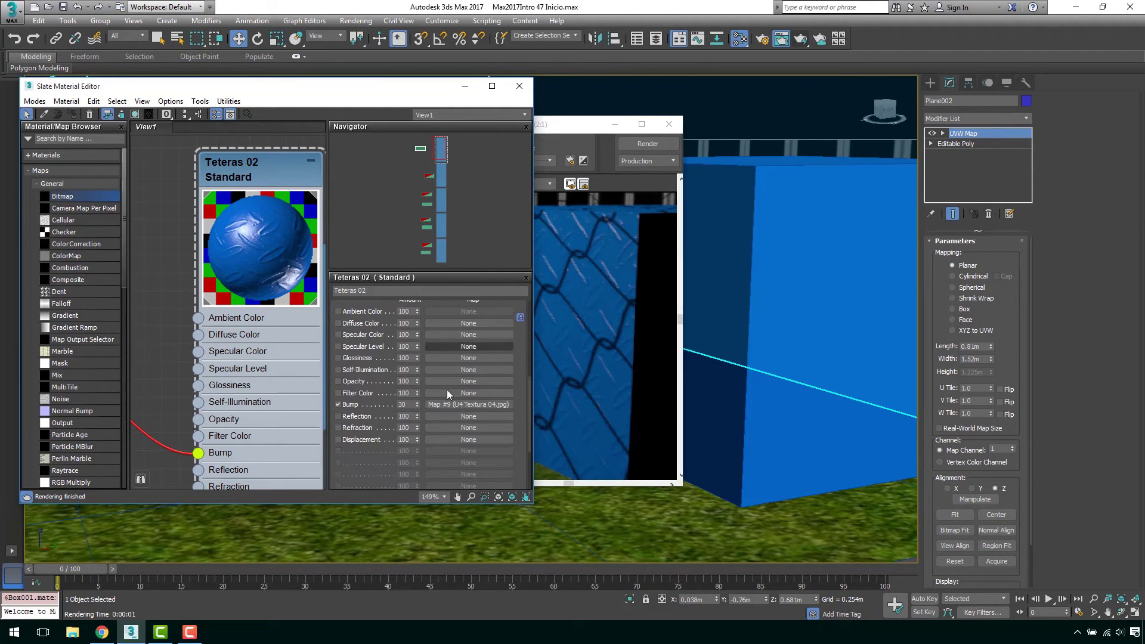
click(406, 404)
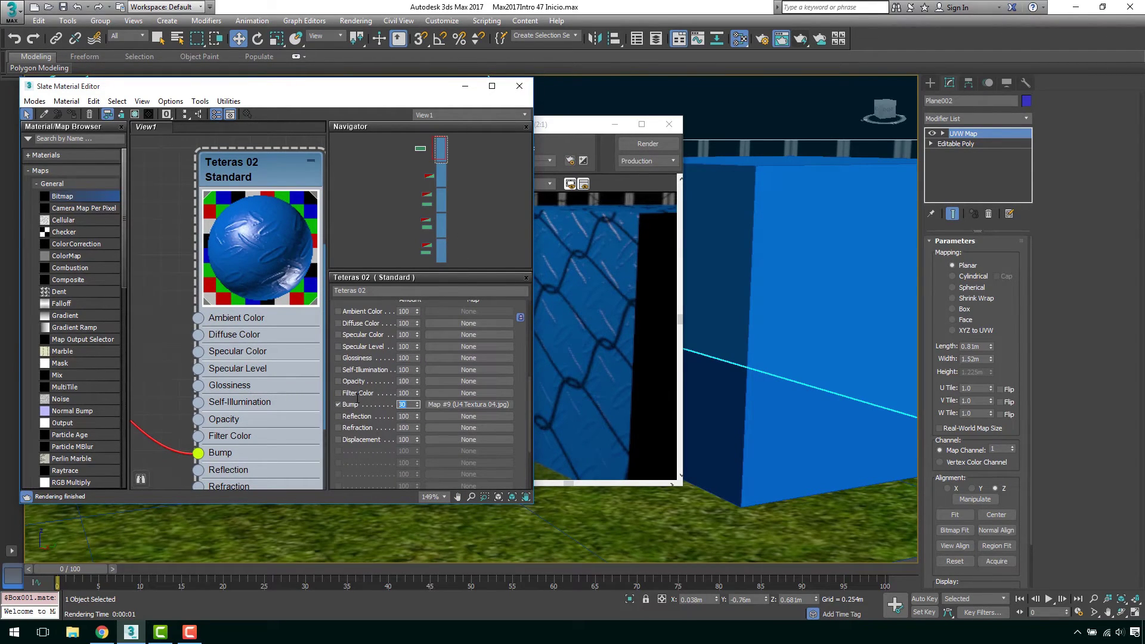
text(120)
key(Return)
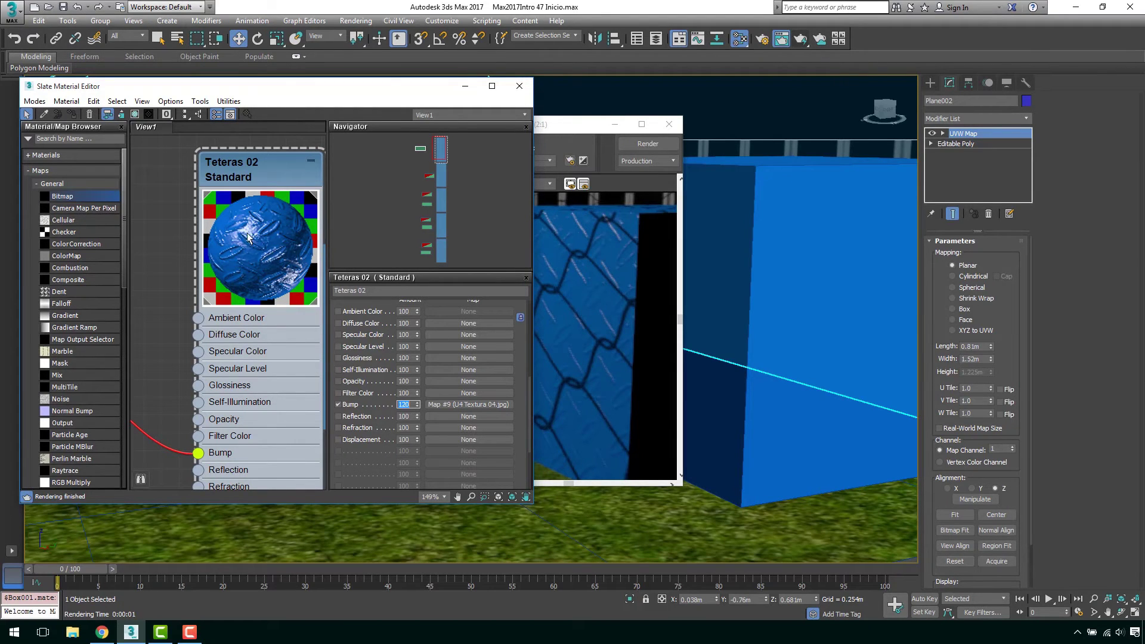
Re-render to check the deeper bump relief.
click(648, 146)
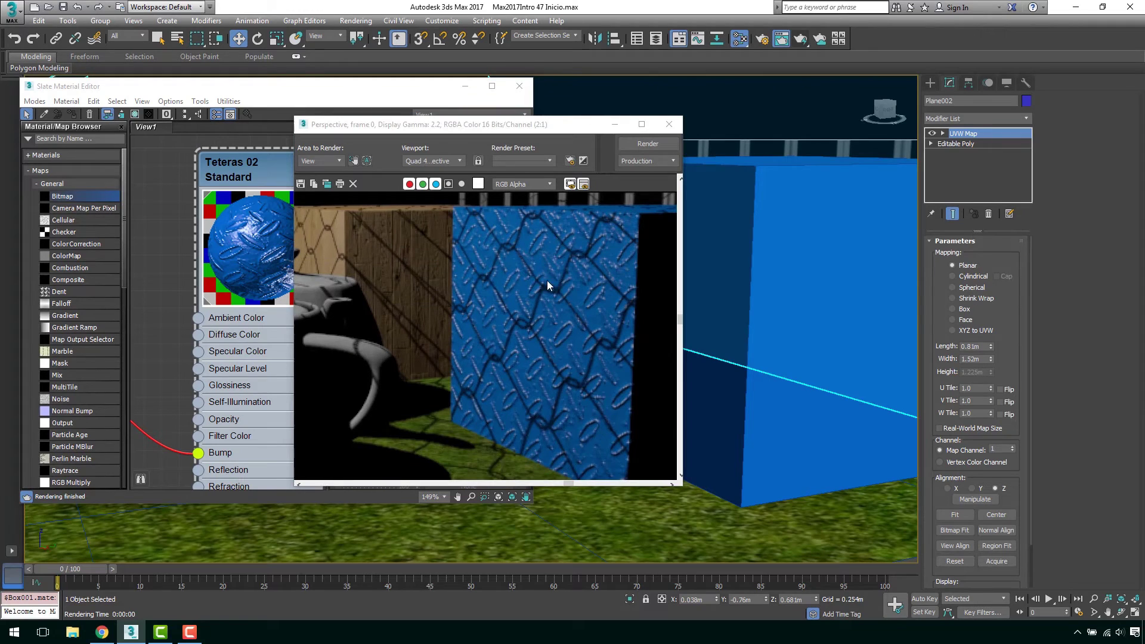
scroll(534, 291, down, 2)
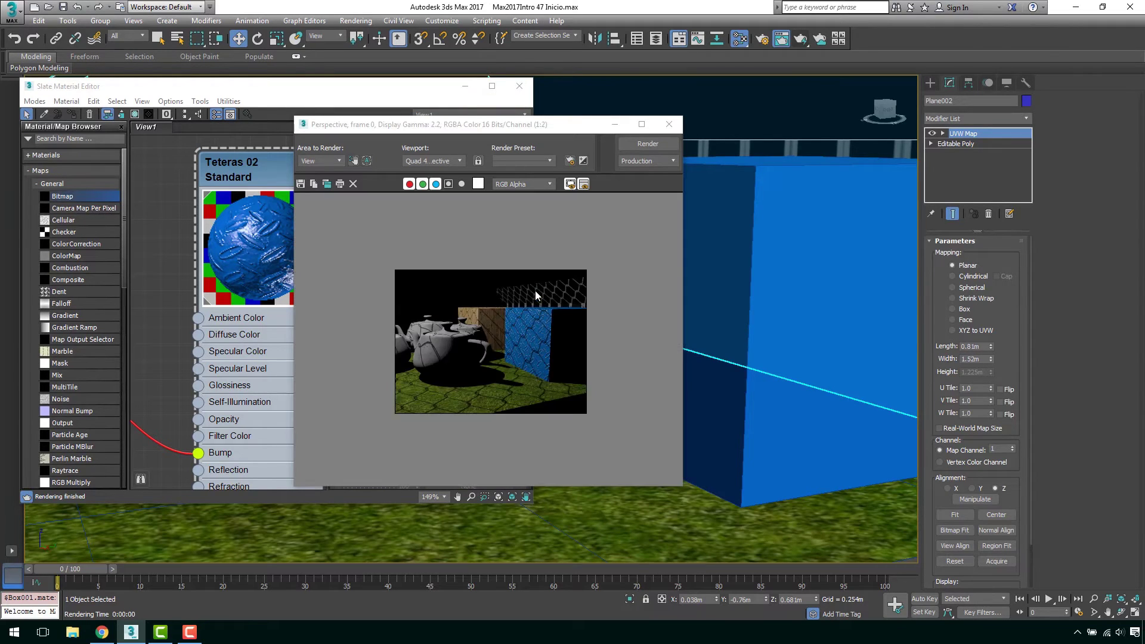
scroll(534, 291, up, 1)
click(668, 124)
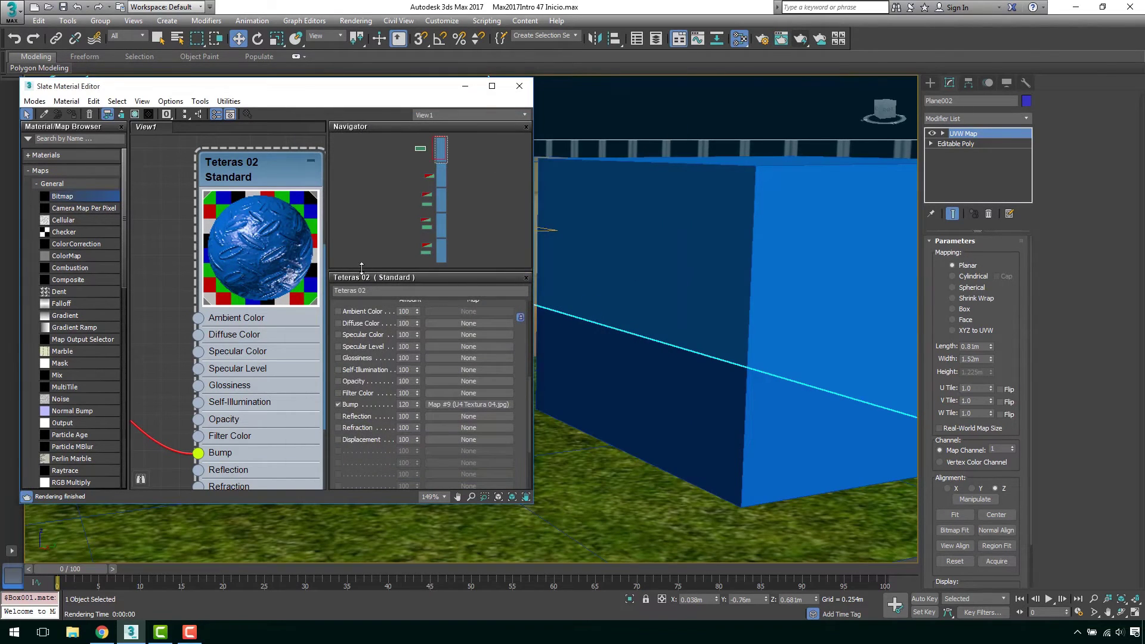
scroll(260, 267, down, 1)
scroll(260, 268, down, 2)
scroll(260, 268, down, 3)
Delete the bitmap's connection to the Teteras 02 Bump slot.
scroll(191, 291, down, 4)
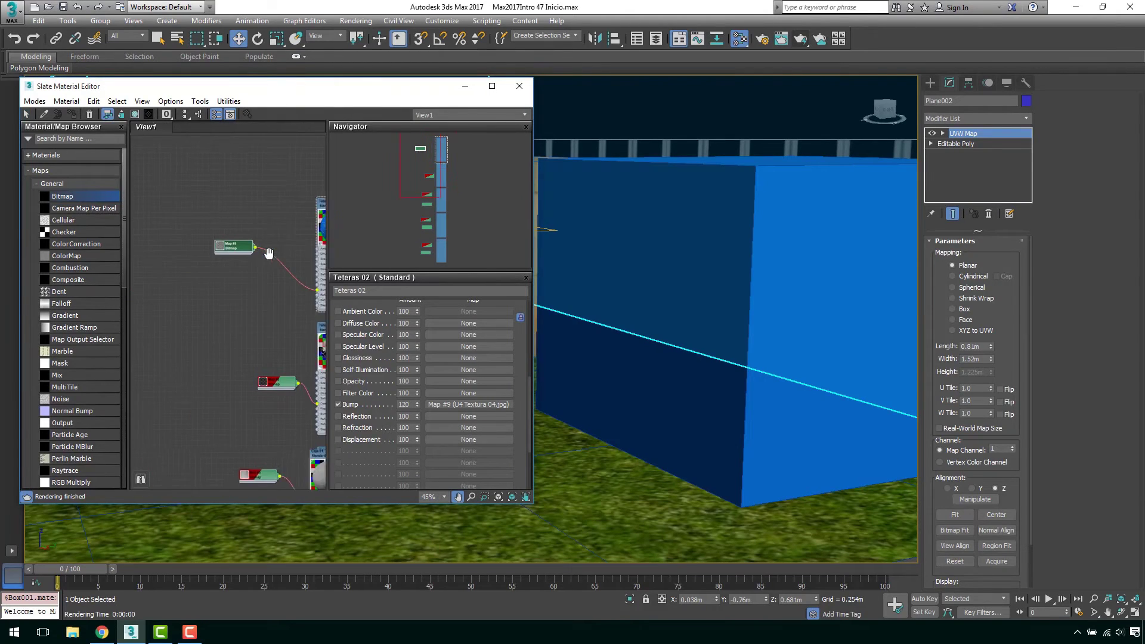
scroll(210, 269, up, 2)
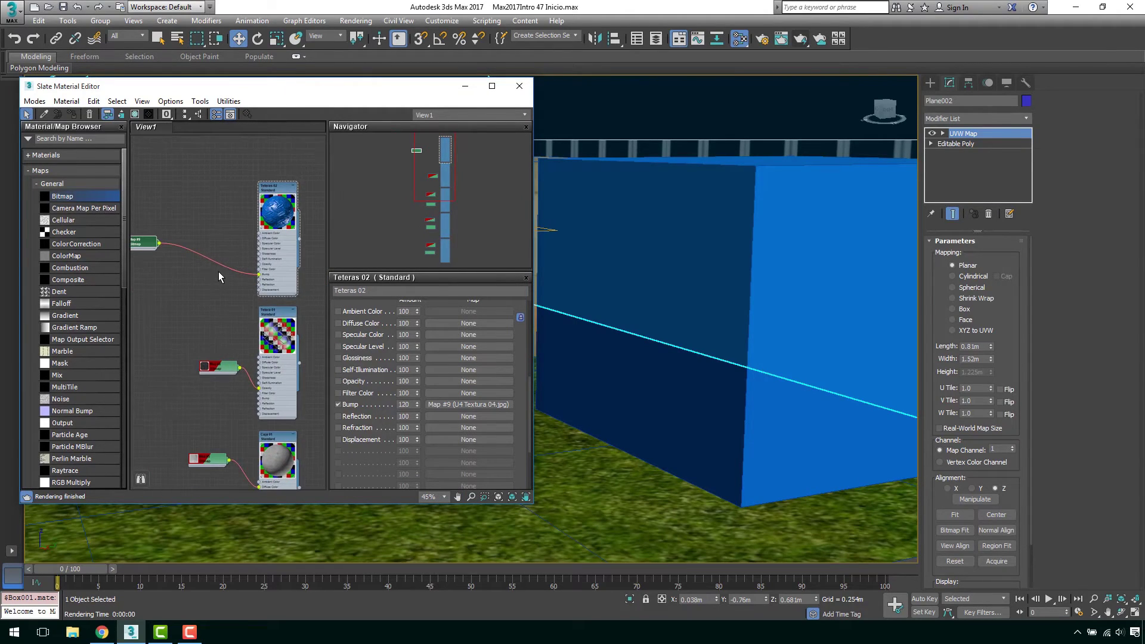
scroll(219, 271, up, 2)
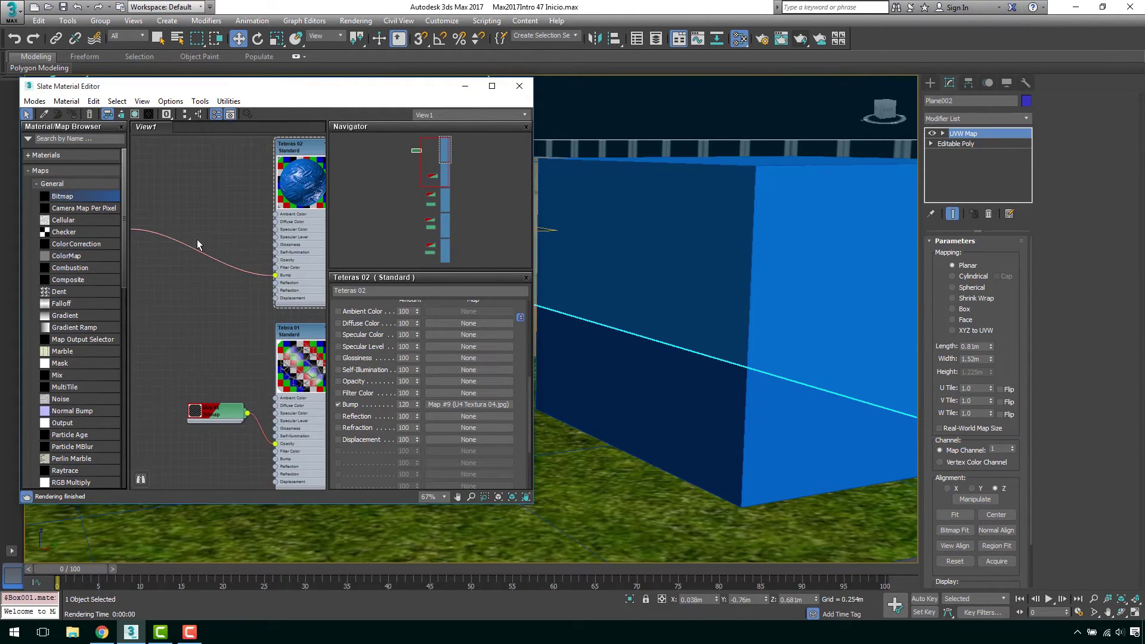
click(220, 263)
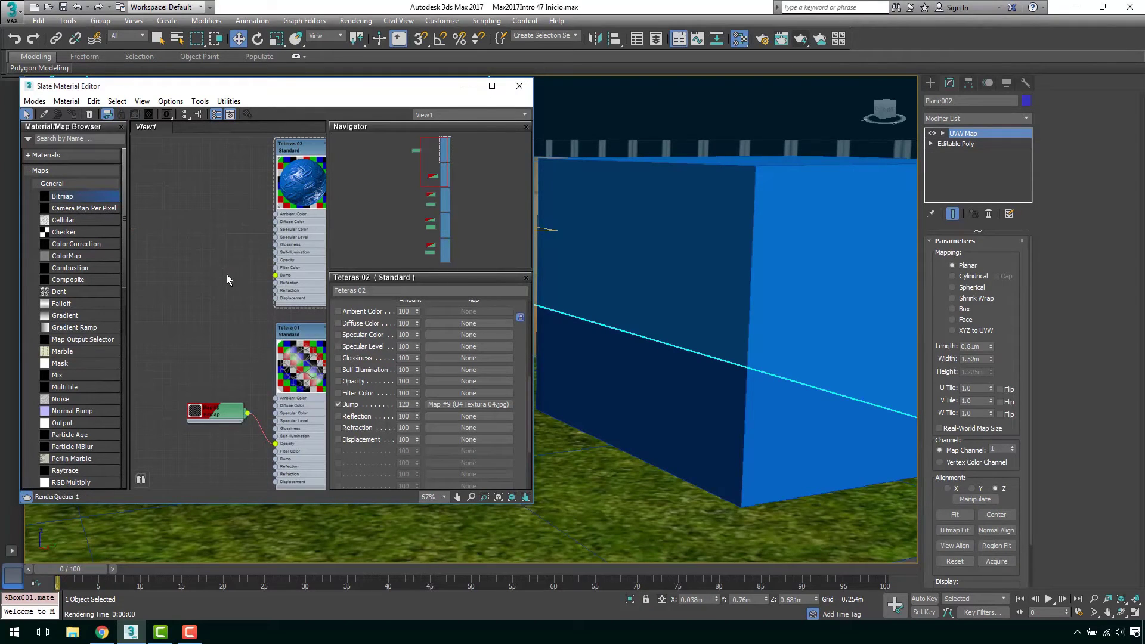
key(Delete)
scroll(62, 292, down, 4)
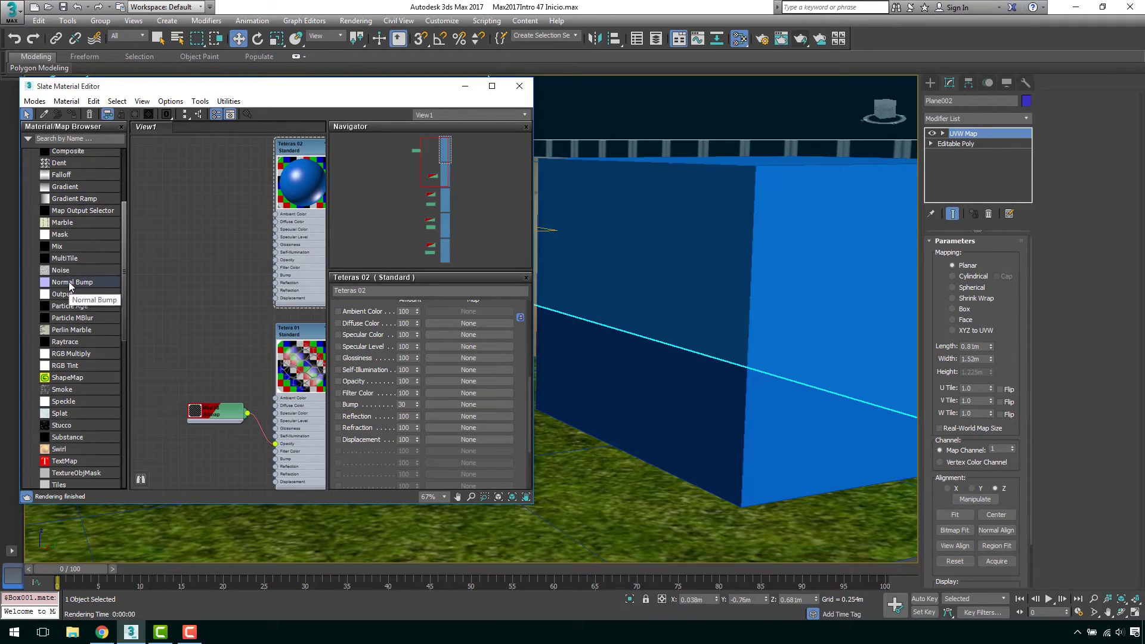
Add a Normal Bump map (Map #10) to the graph and open its parameters.
drag(70, 282, 195, 236)
middle_drag(205, 267, 225, 294)
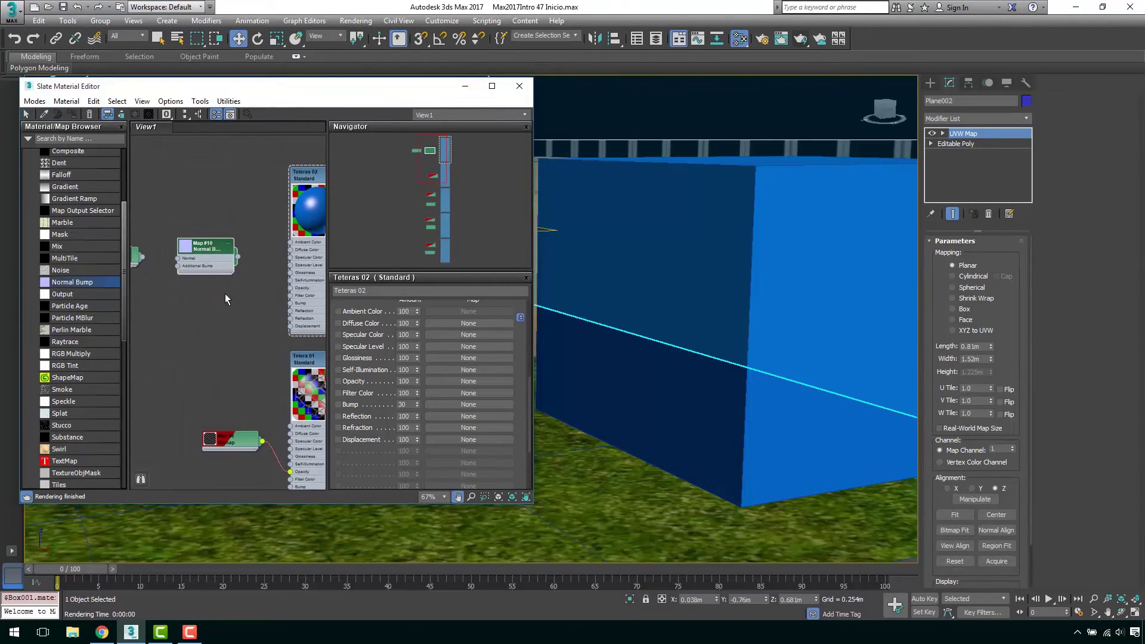
scroll(184, 256, up, 2)
scroll(163, 231, up, 3)
scroll(165, 233, up, 3)
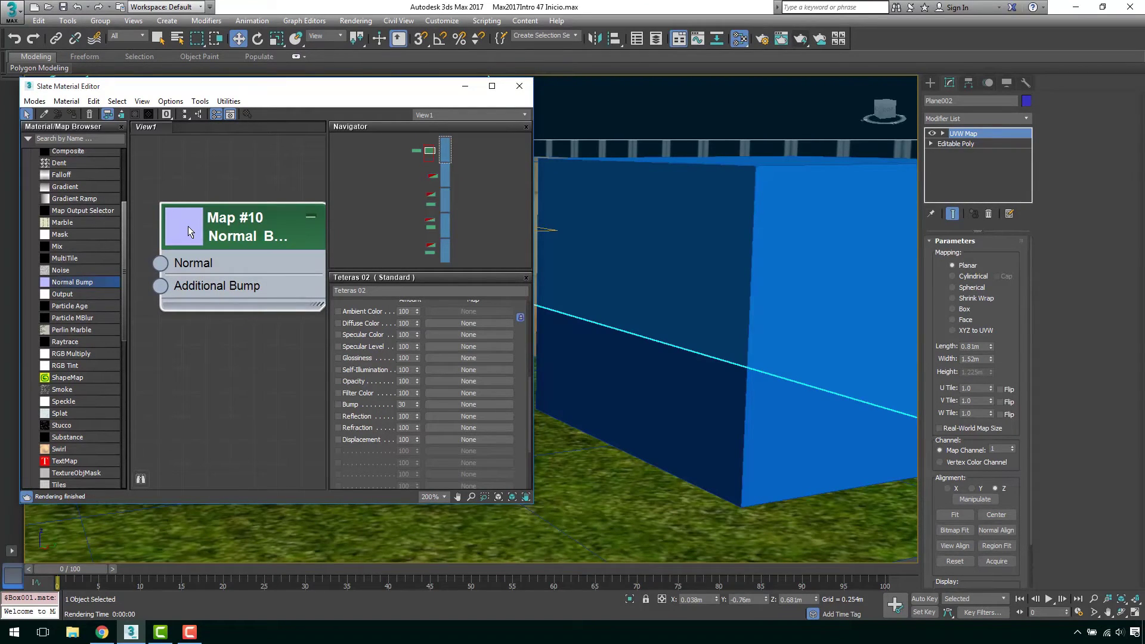
scroll(191, 244, down, 2)
scroll(191, 245, down, 1)
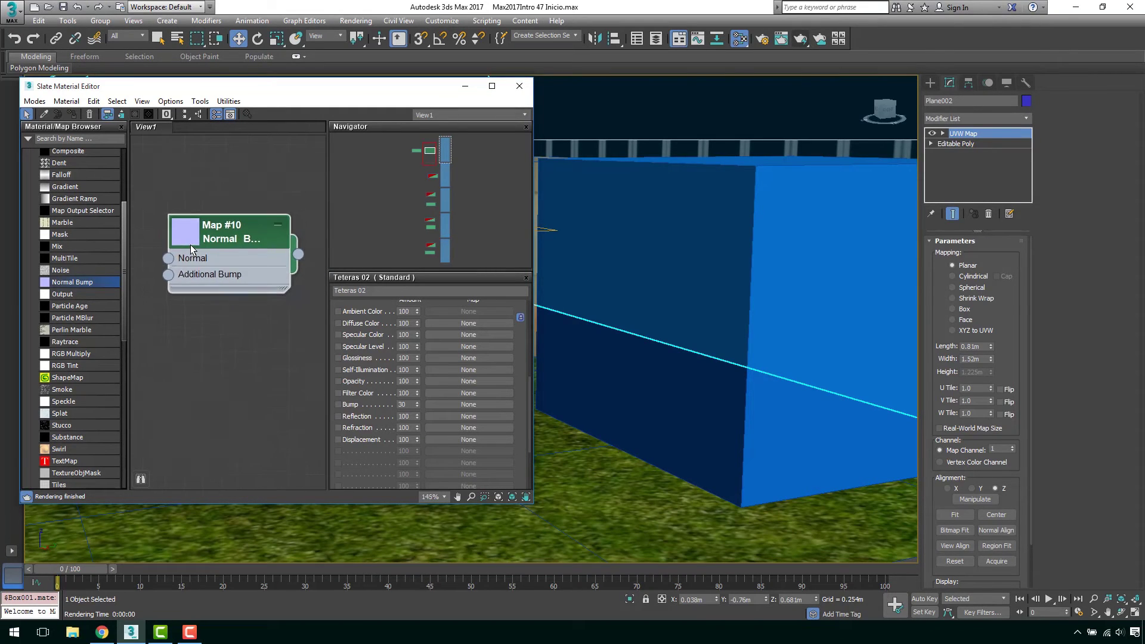
scroll(191, 244, down, 1)
scroll(191, 244, down, 1)
scroll(223, 241, down, 1)
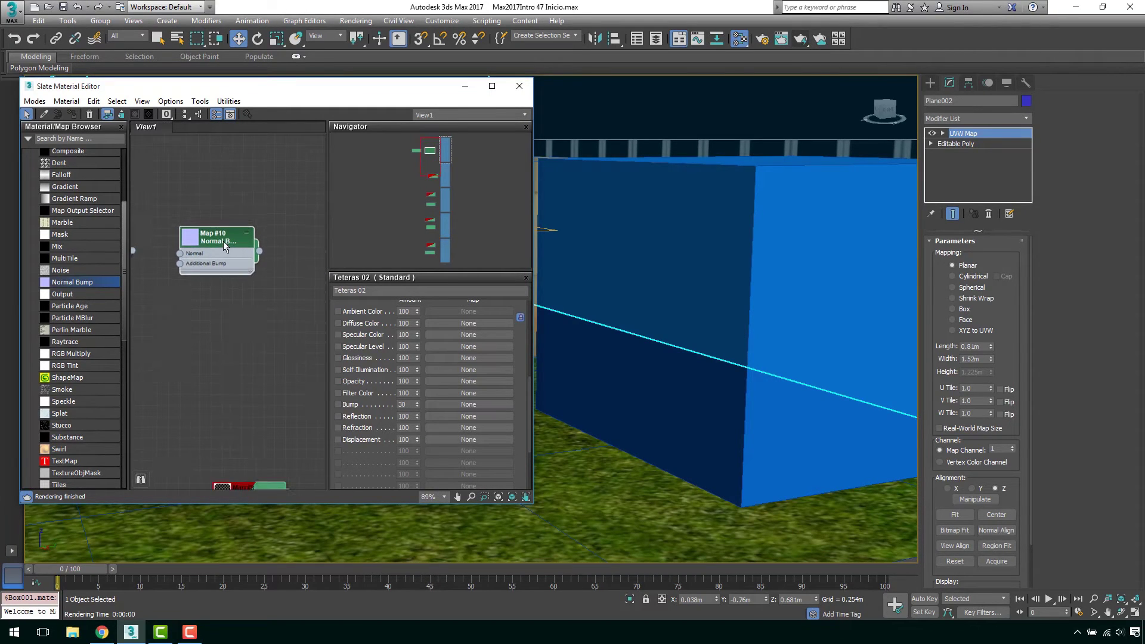
double_click(224, 241)
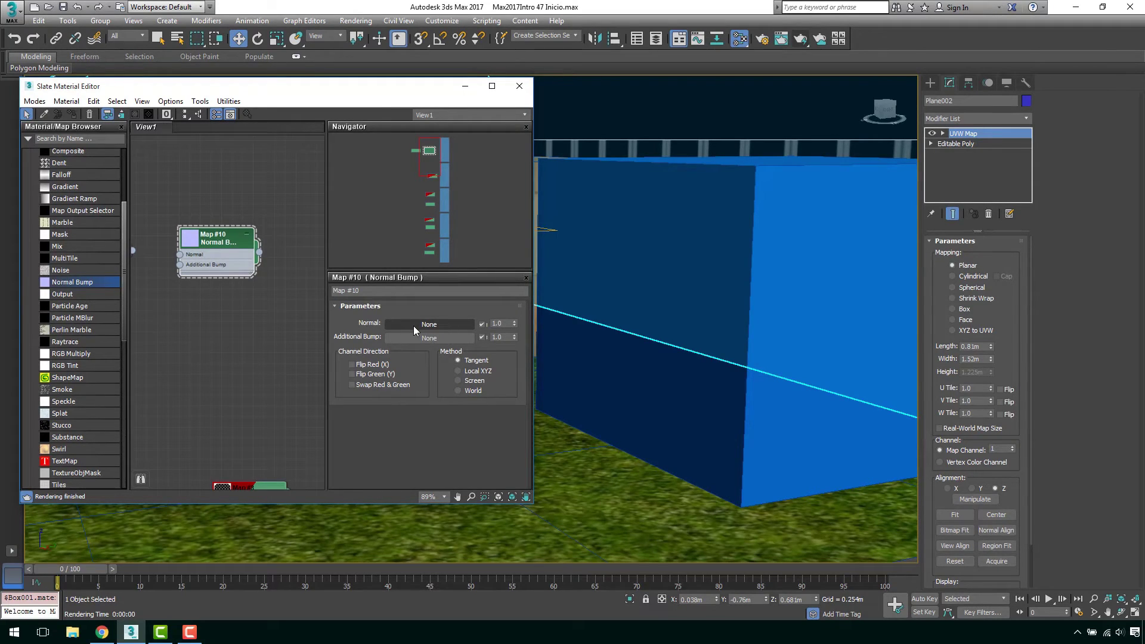
Slide the mesh canopy (Plane002) sideways along X to uncover the teapots.
click(465, 86)
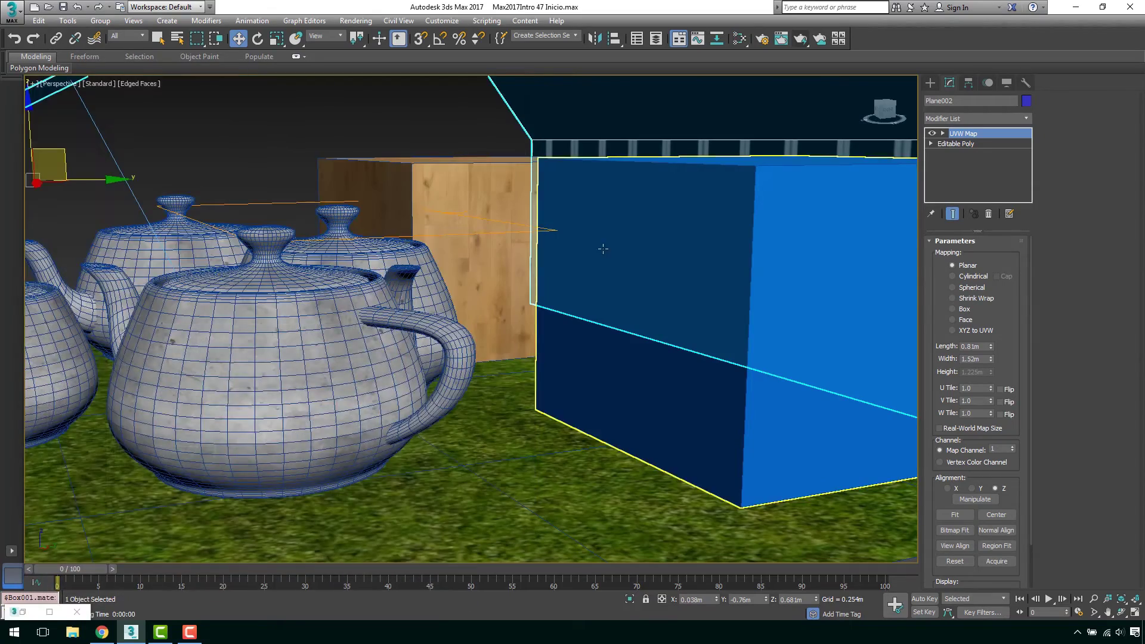
scroll(603, 249, down, 10)
mouse_move(603, 249)
alt+middle_down()
mouse_move(563, 386)
mouse_move(597, 242)
alt+middle_up()
scroll(563, 386, up, 3)
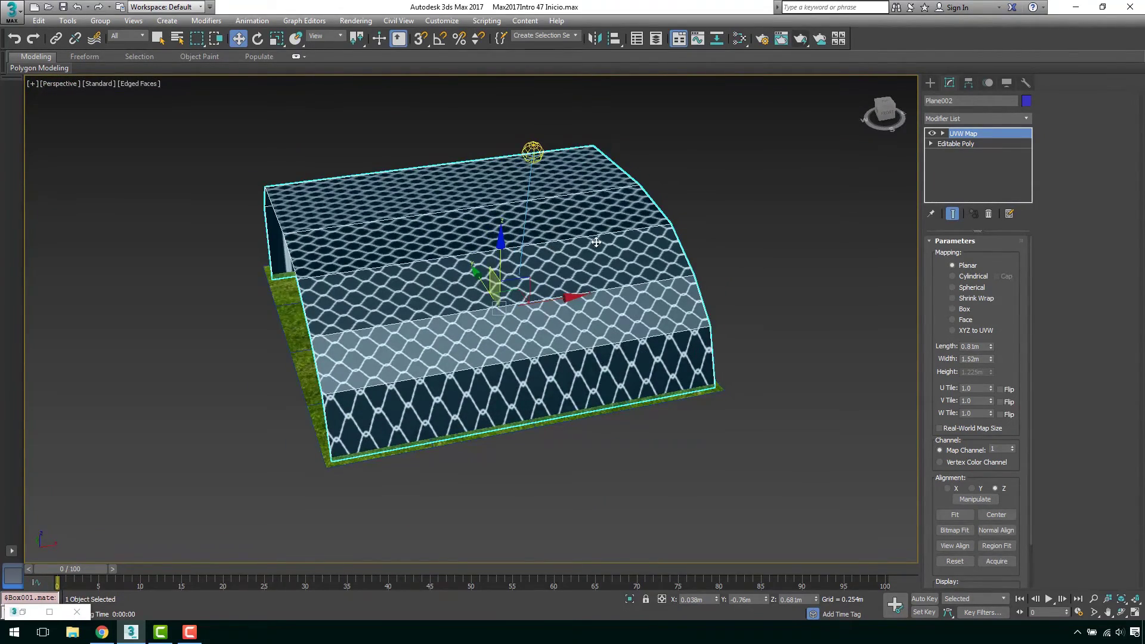
drag(546, 300, 894, 253)
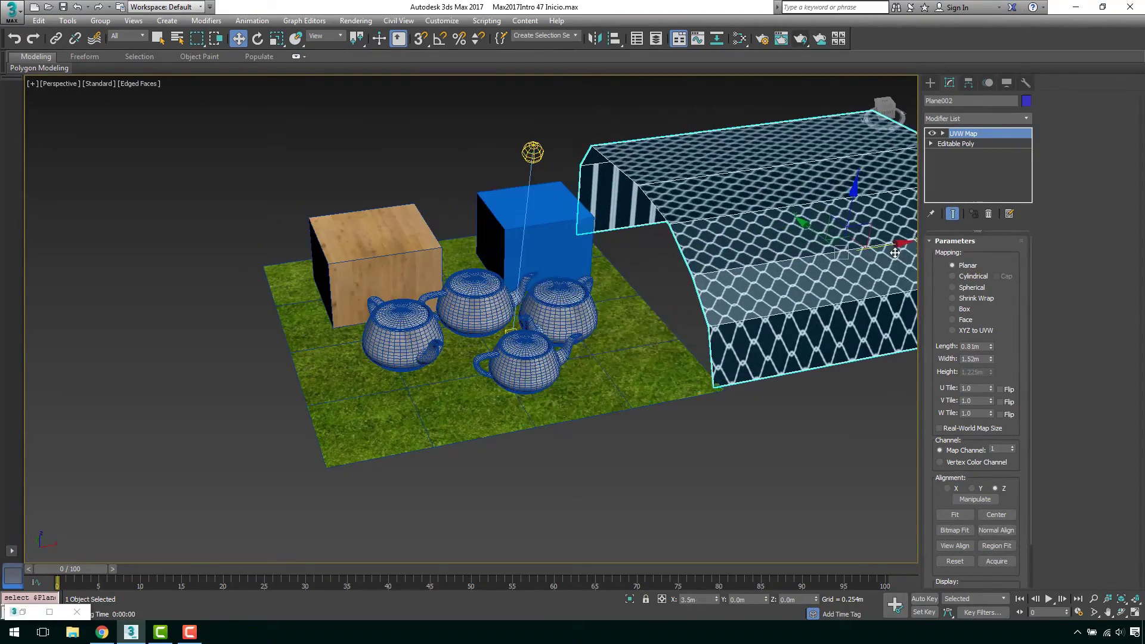
alt+middle_drag(690, 332, 611, 263)
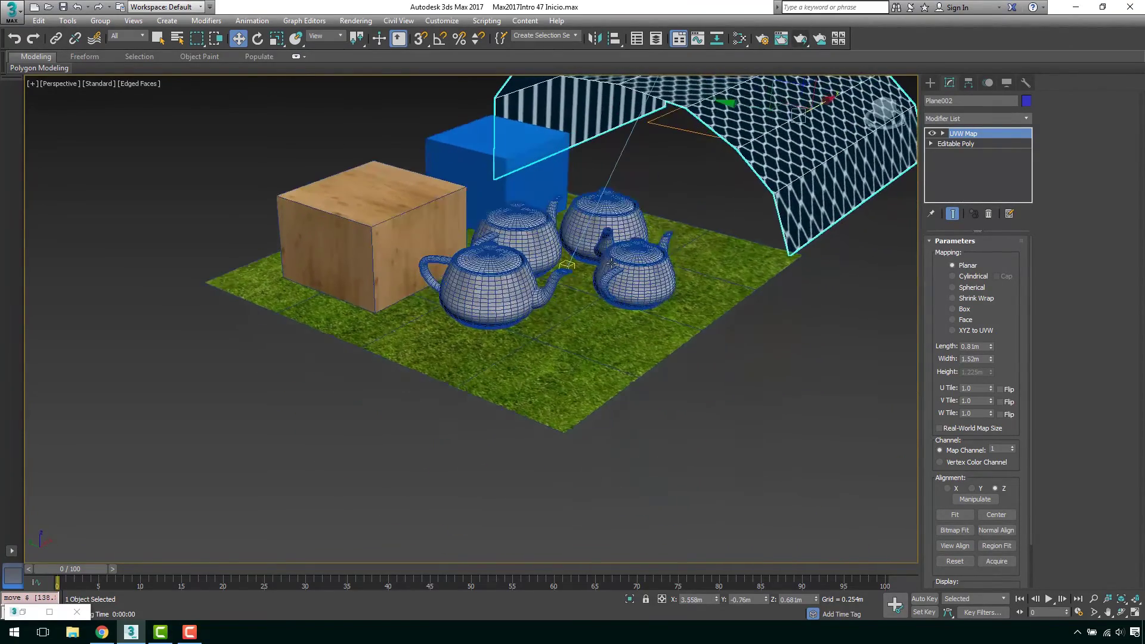
Disconnect the grass texture and old bump map from the Caja 02 material.
key(m)
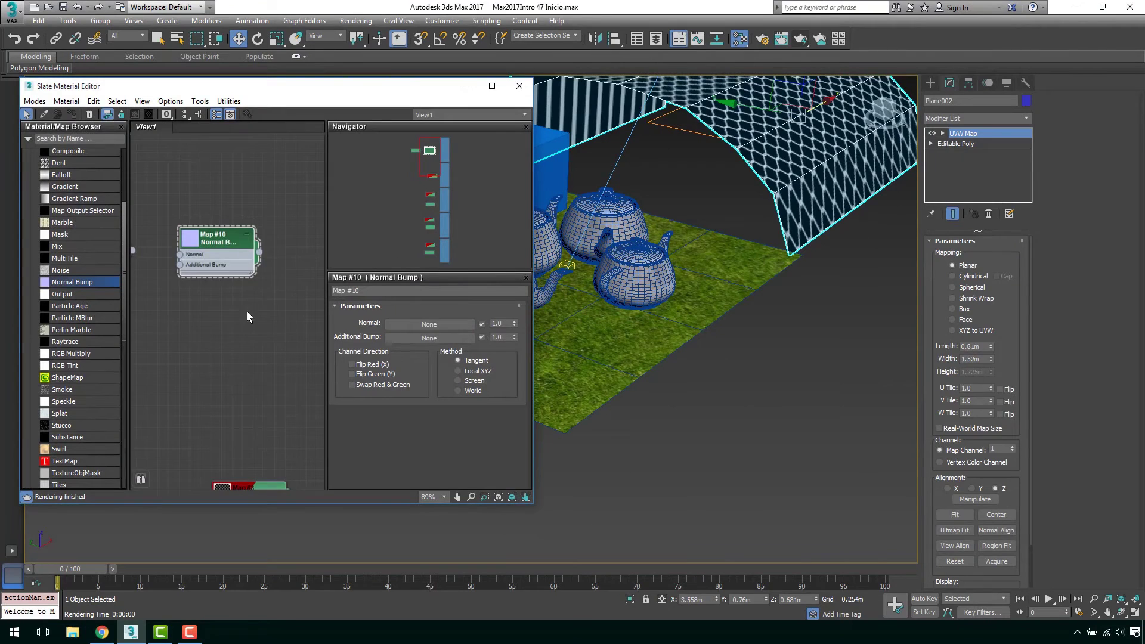
scroll(247, 311, down, 4)
mouse_move(238, 216)
middle_down()
mouse_move(264, 272)
mouse_move(235, 276)
mouse_move(270, 177)
mouse_move(251, 251)
middle_up()
scroll(239, 323, up, 2)
middle_drag(244, 346, 252, 345)
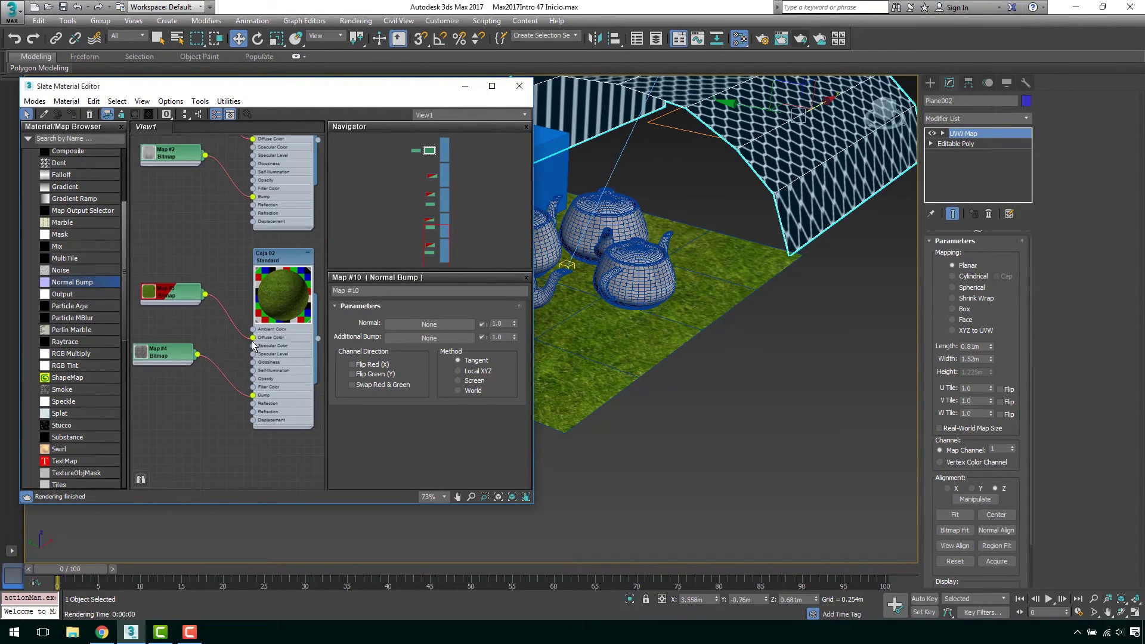
drag(252, 341, 236, 343)
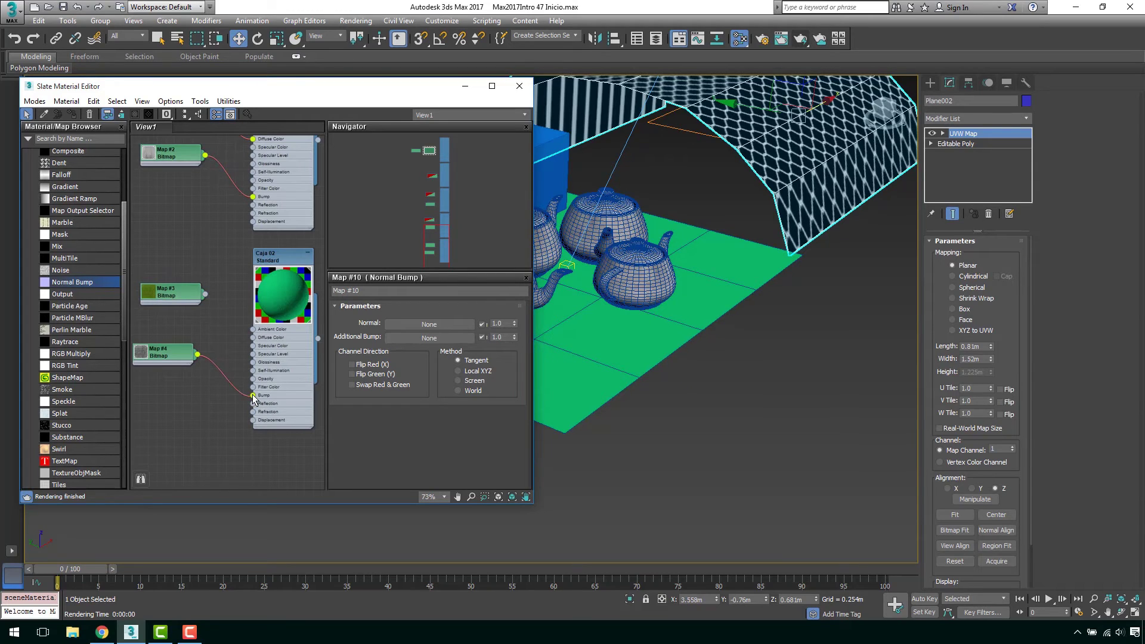
drag(254, 398, 207, 362)
Place the Map #10 Normal Bump node beside Caja 02 and wire it into Bump.
scroll(209, 233, down, 2)
middle_drag(206, 244, 231, 366)
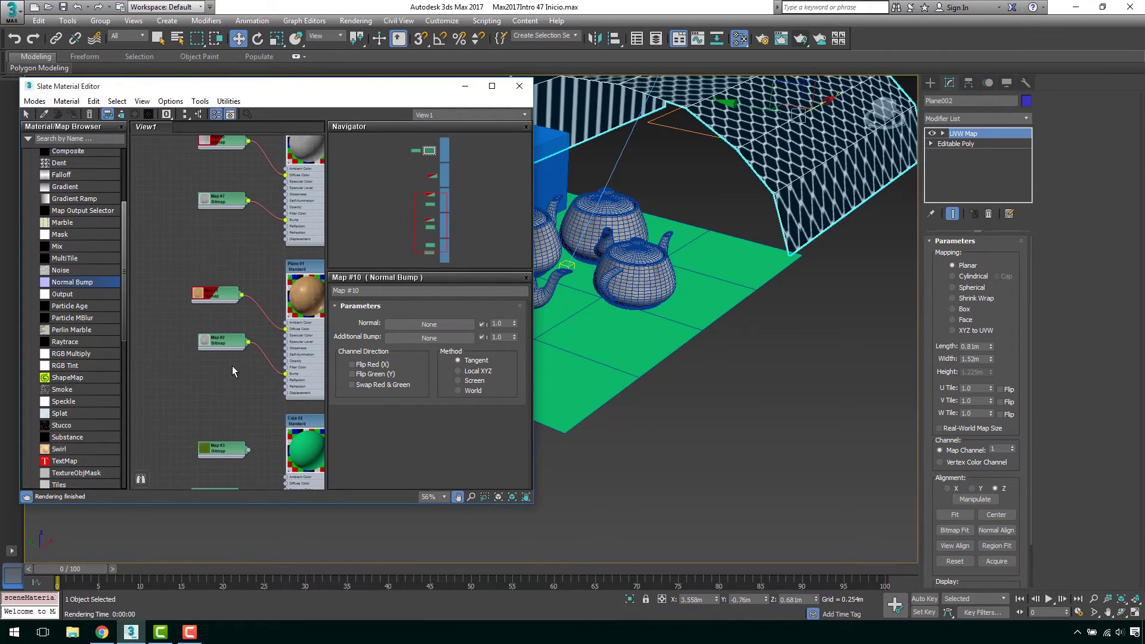
middle_drag(225, 201, 213, 276)
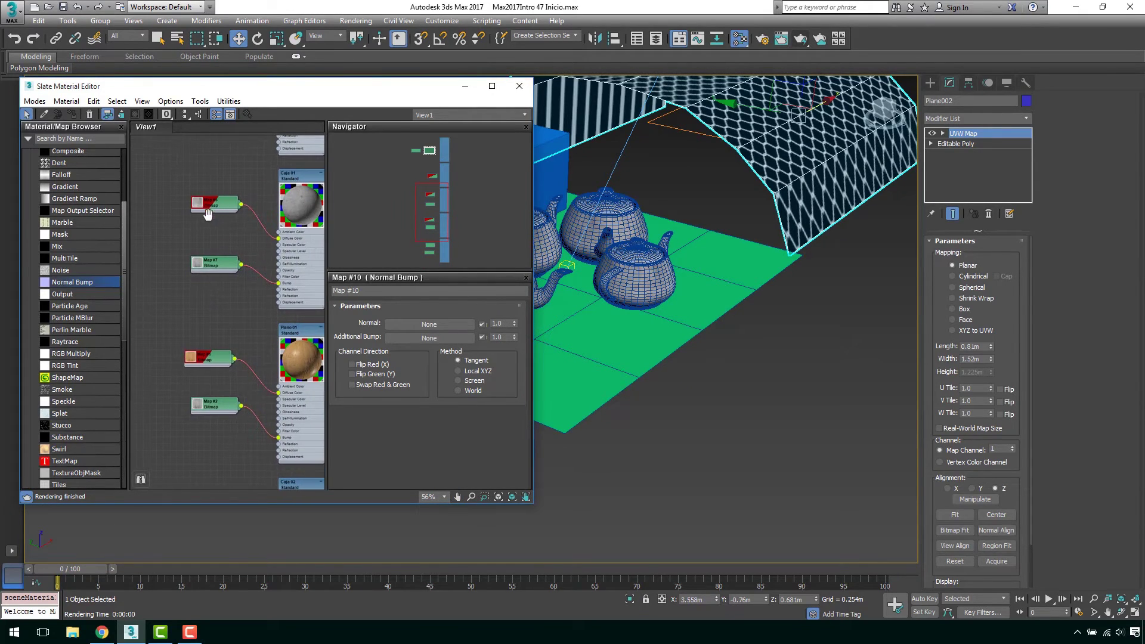
middle_drag(207, 213, 205, 334)
middle_drag(196, 66, 197, 215)
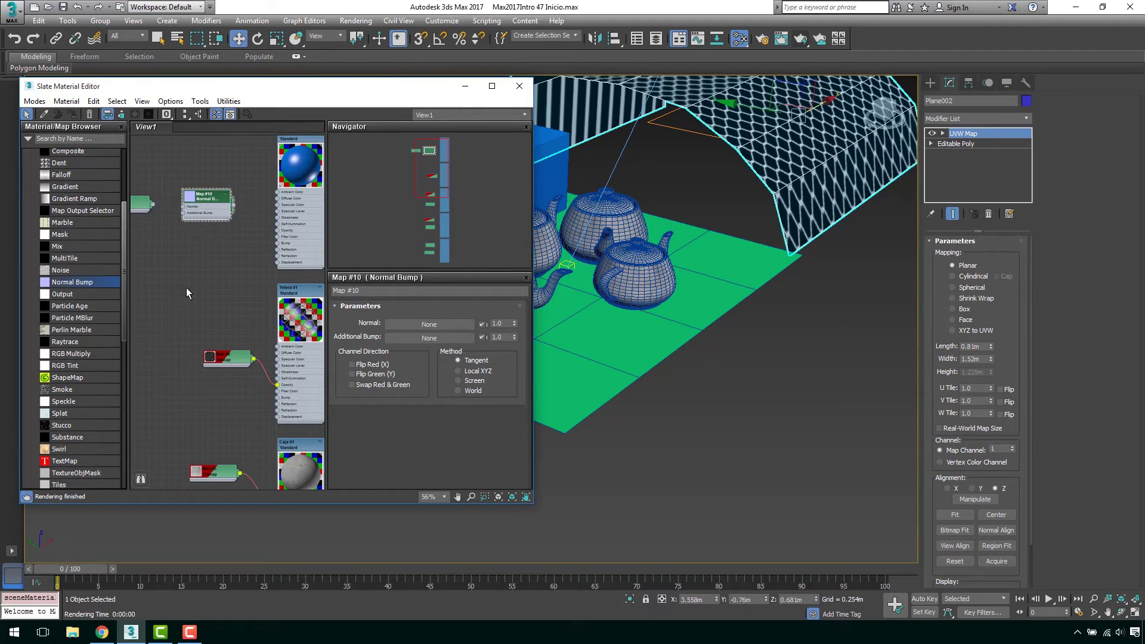
drag(207, 201, 191, 413)
middle_drag(250, 450, 249, 185)
drag(210, 160, 225, 454)
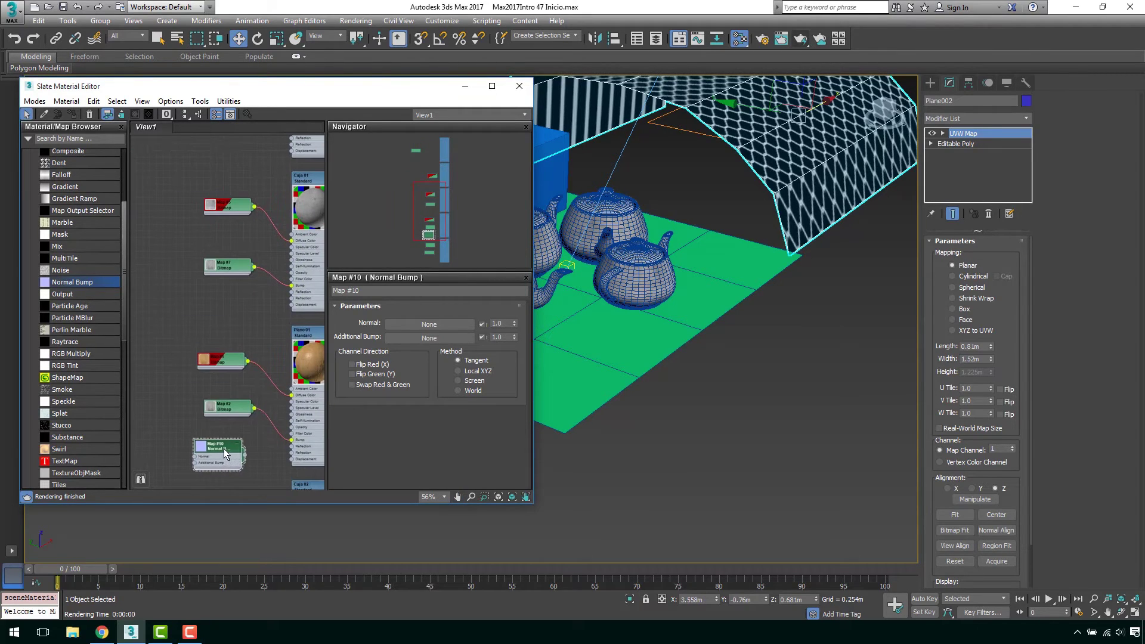
middle_drag(223, 448, 195, 221)
scroll(196, 220, up, 1)
mouse_move(196, 221)
mouse_down()
mouse_move(187, 393)
mouse_move(165, 387)
mouse_up()
middle_drag(165, 386, 197, 263)
scroll(226, 271, up, 1)
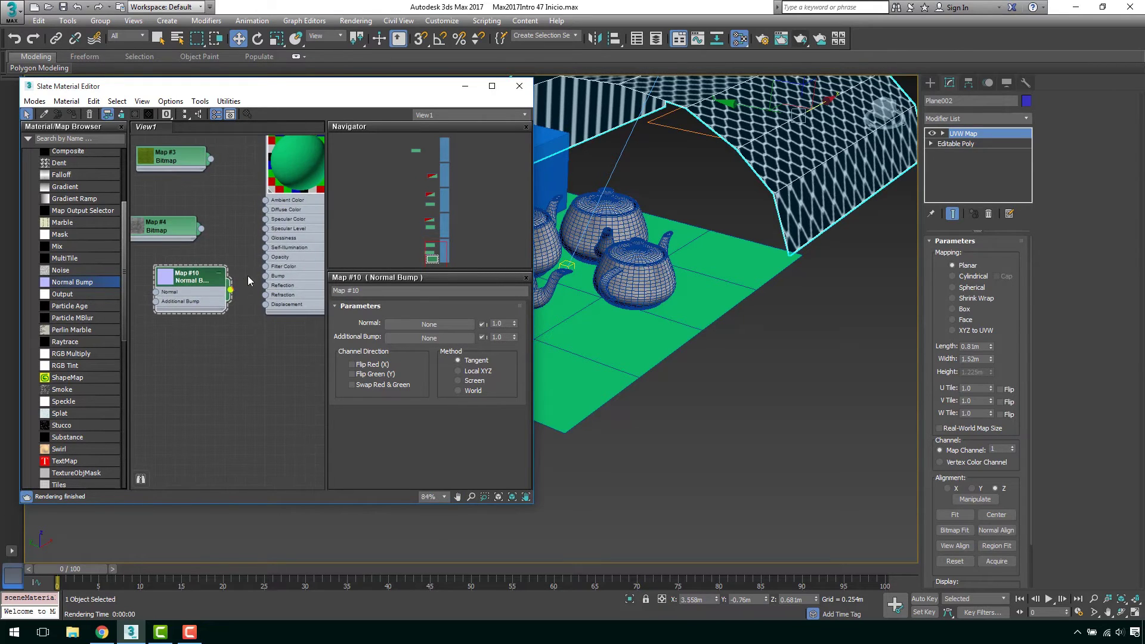
drag(230, 290, 265, 275)
Browse maps for the Normal Bump's Normal slot, closing without assigning one.
scroll(640, 298, up, 3)
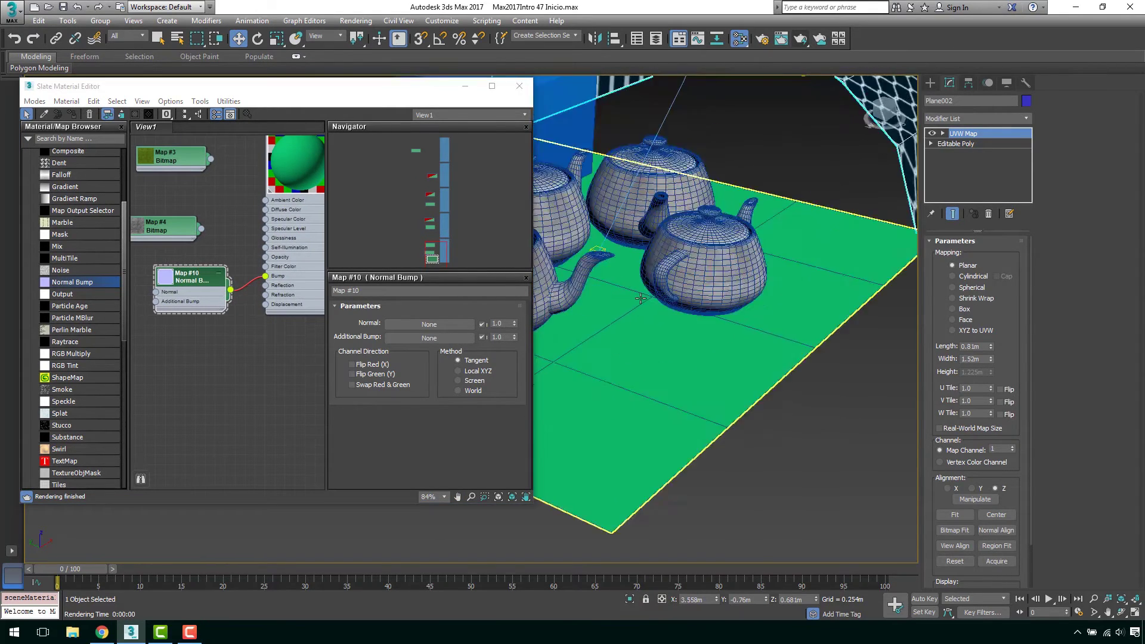
scroll(640, 298, up, 3)
scroll(640, 298, down, 3)
scroll(640, 298, up, 2)
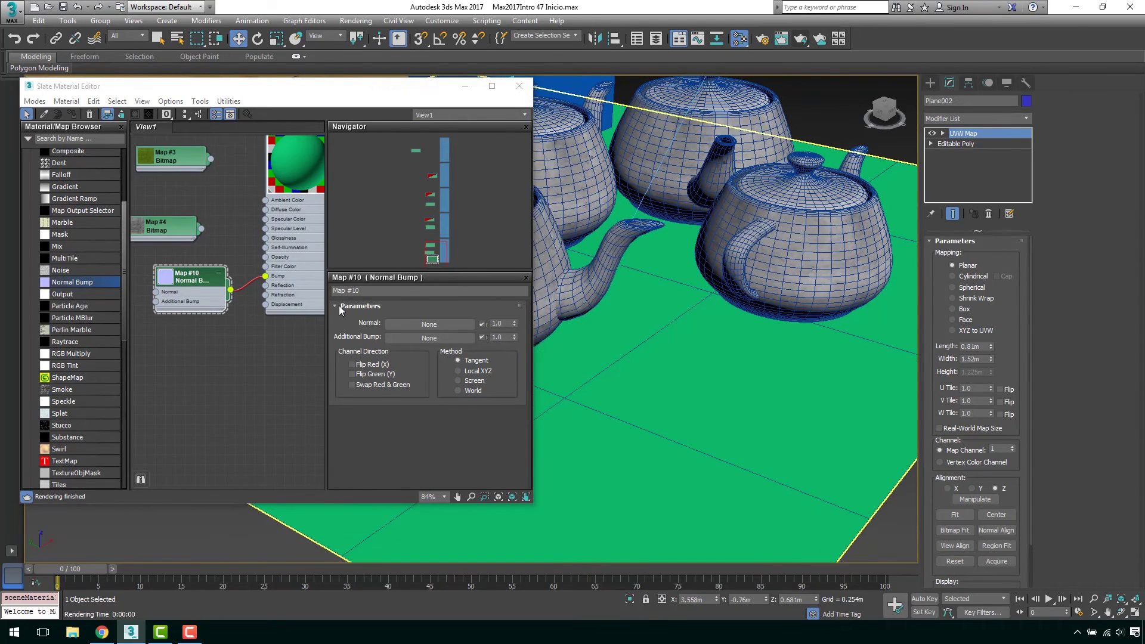
click(164, 293)
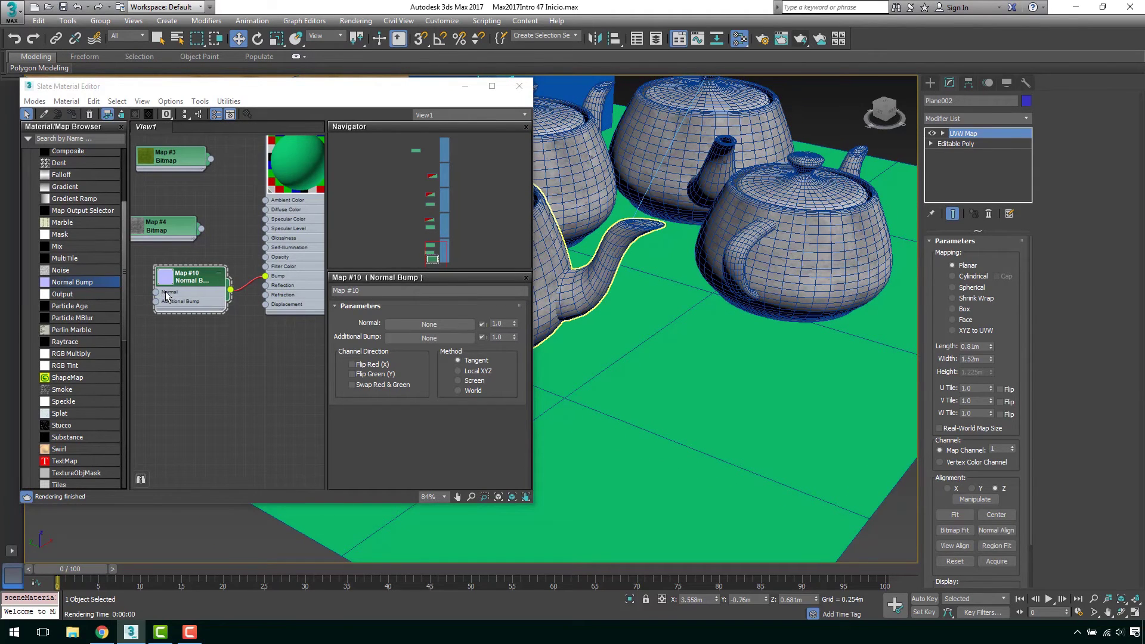
click(428, 324)
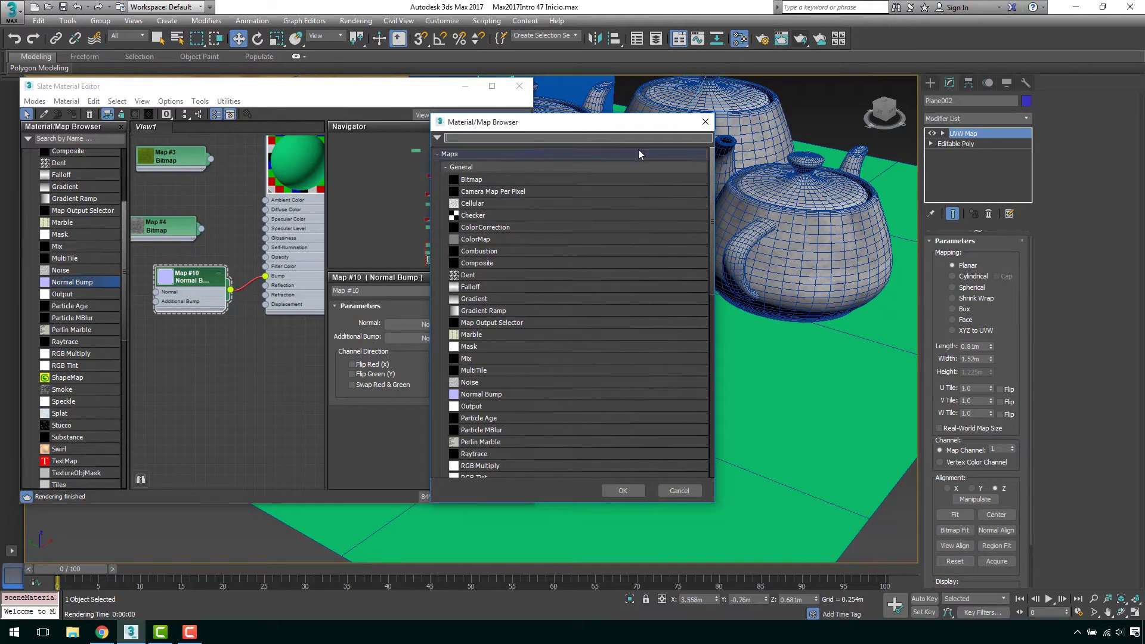
click(705, 122)
middle_drag(275, 284, 339, 291)
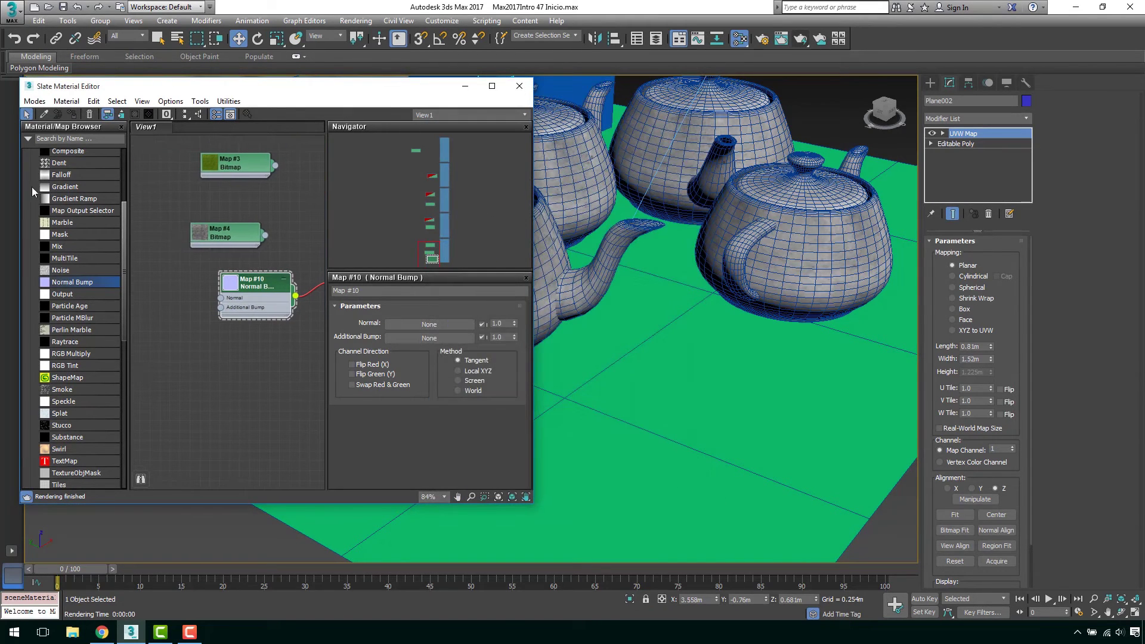
scroll(70, 248, up, 1)
scroll(71, 248, up, 3)
Add a Bitmap node (Map #11) loaded with the U4 Textura 06 image.
drag(65, 196, 176, 378)
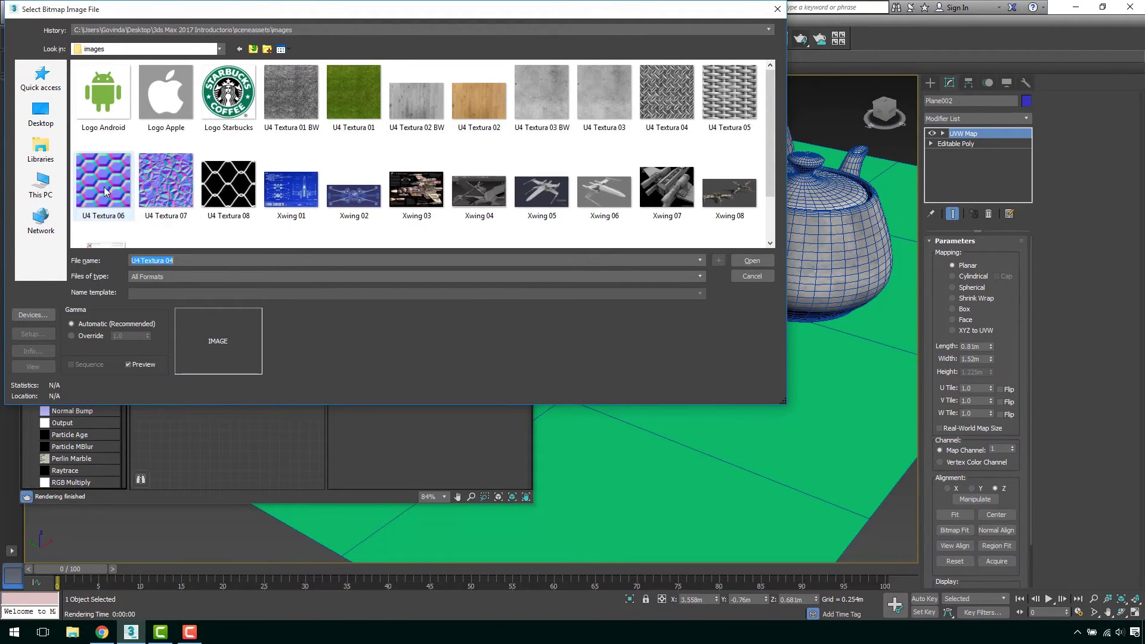
click(118, 180)
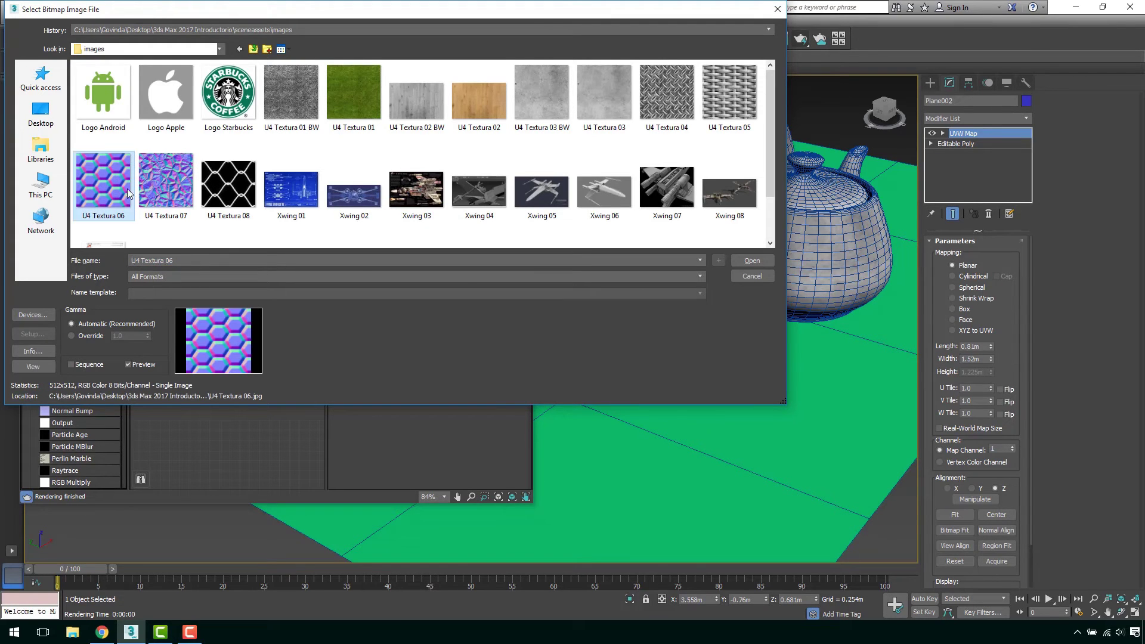
click(742, 263)
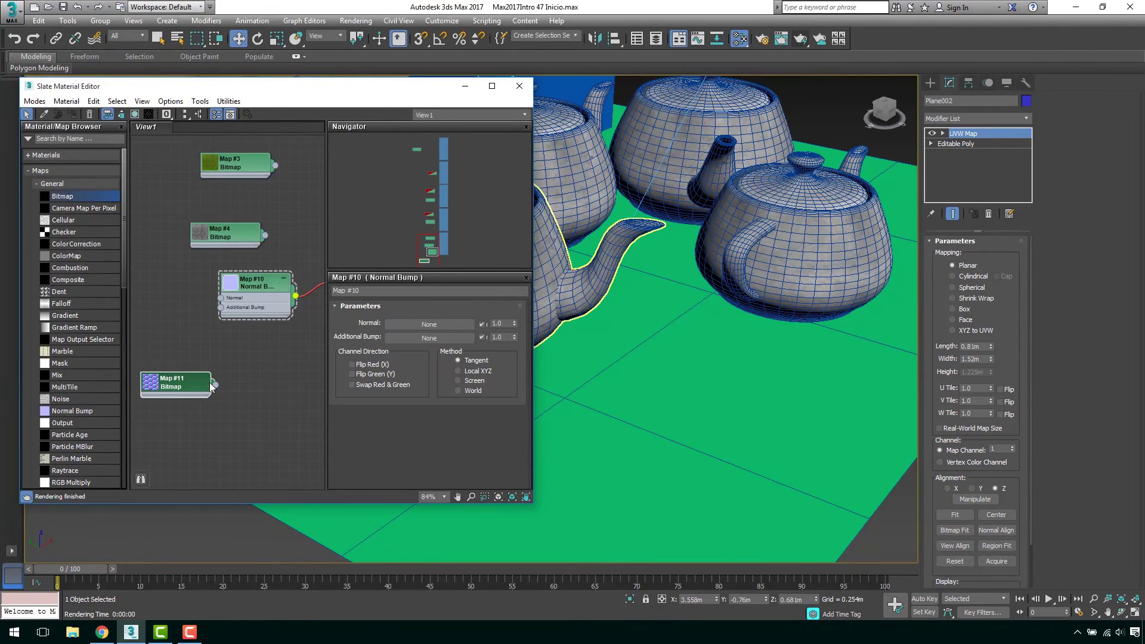
Wire the new hex bitmap into the Normal Bump's Normal input and reframe the Map #10/Map #11 nodes.
mouse_move(170, 385)
mouse_down()
mouse_move(175, 324)
mouse_move(220, 297)
mouse_up()
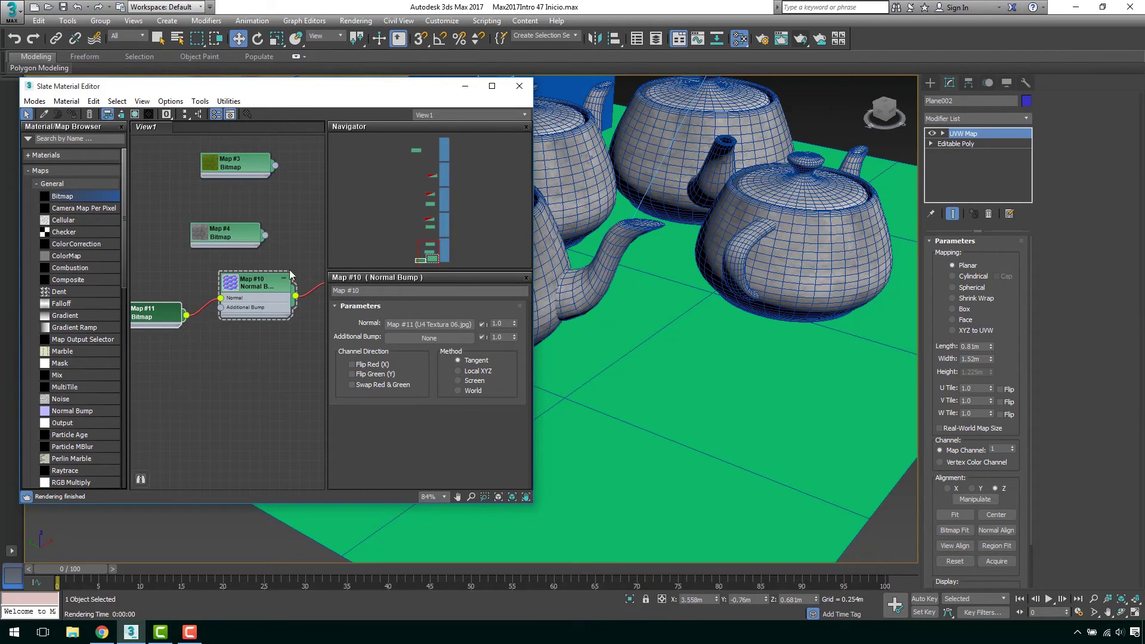
middle_drag(322, 239, 233, 275)
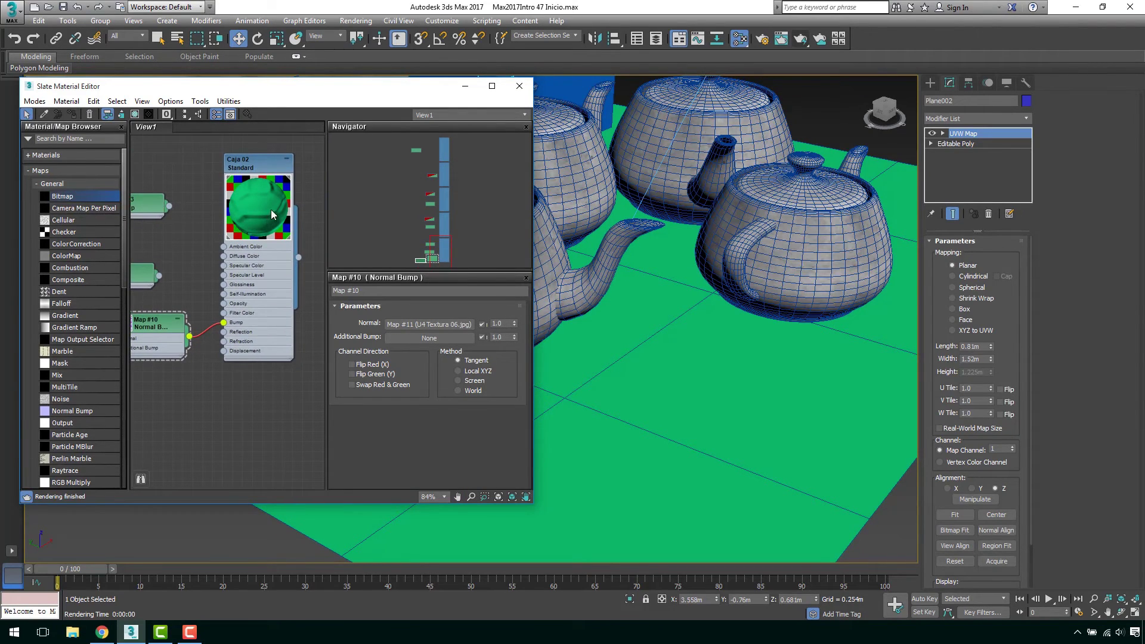
scroll(253, 212, up, 2)
scroll(265, 226, up, 2)
scroll(270, 229, up, 2)
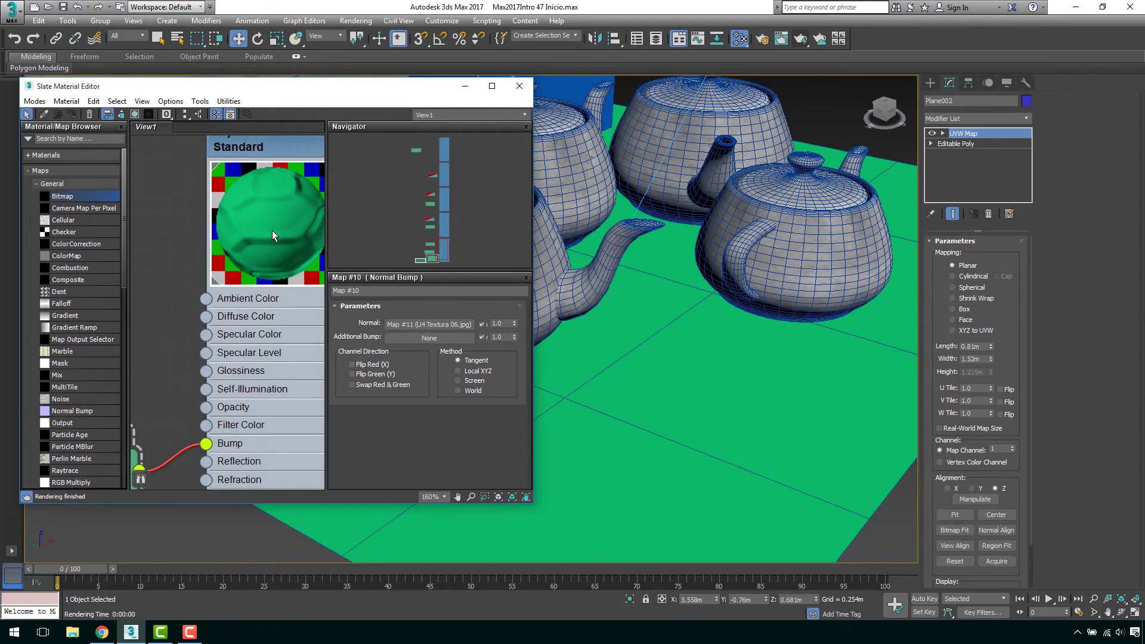
scroll(267, 231, up, 2)
scroll(265, 236, down, 1)
scroll(686, 334, down, 5)
scroll(685, 339, up, 2)
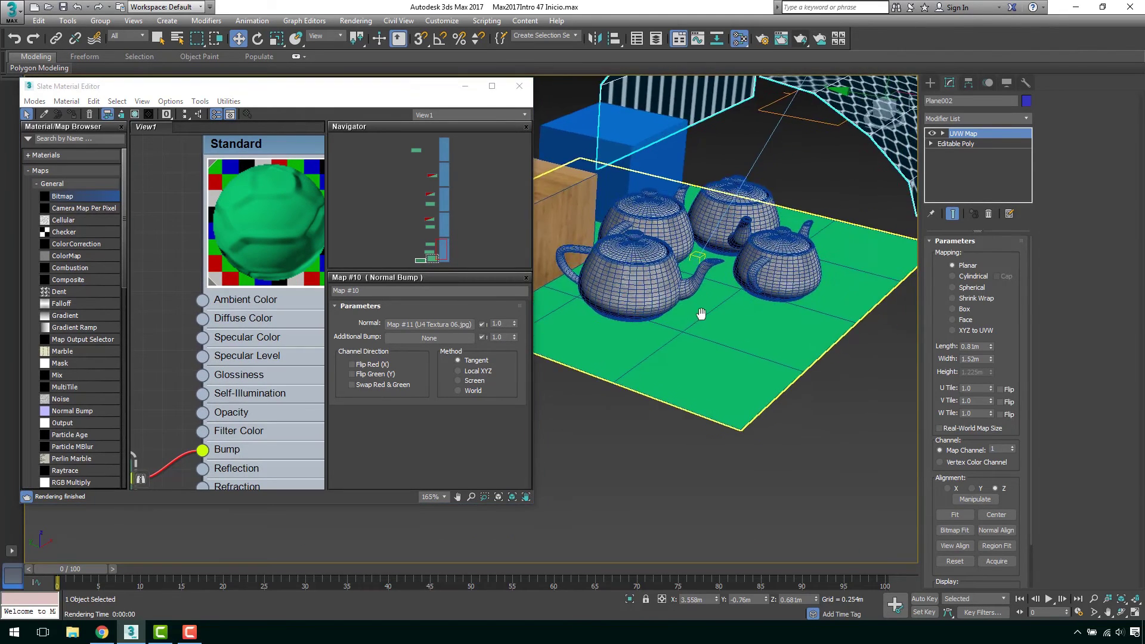
scroll(686, 345, up, 5)
scroll(686, 346, down, 3)
scroll(280, 377, down, 1)
scroll(205, 303, down, 1)
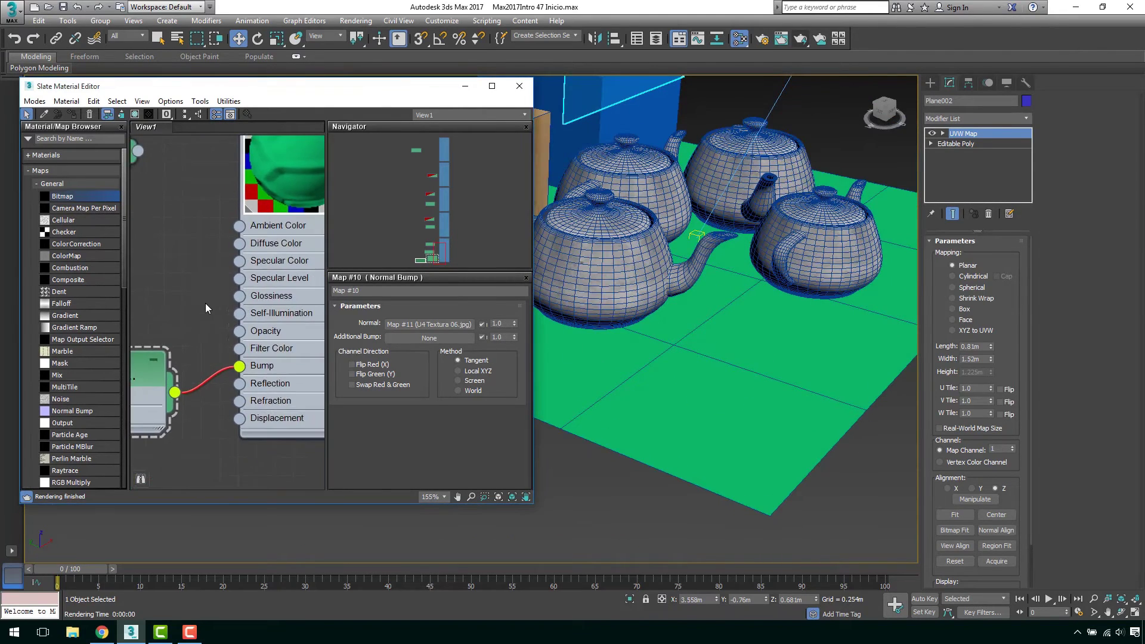
scroll(206, 304, down, 1)
middle_drag(201, 308, 334, 241)
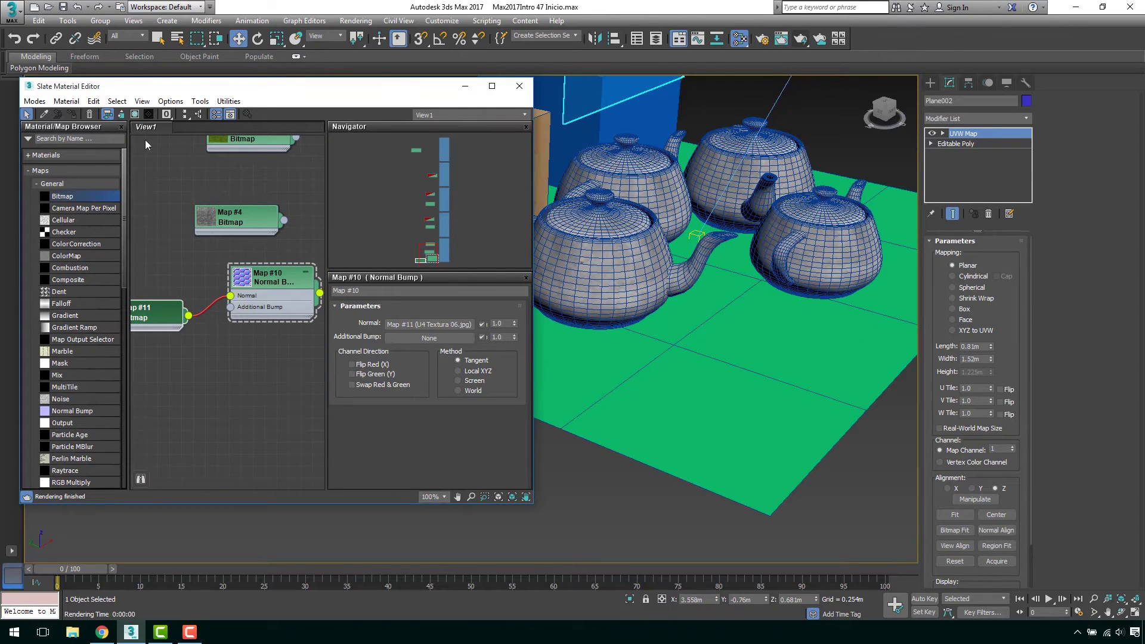
Show the map on the ground plane and set Map #11 U and V tiling to 3.0.
click(135, 115)
scroll(737, 352, up, 2)
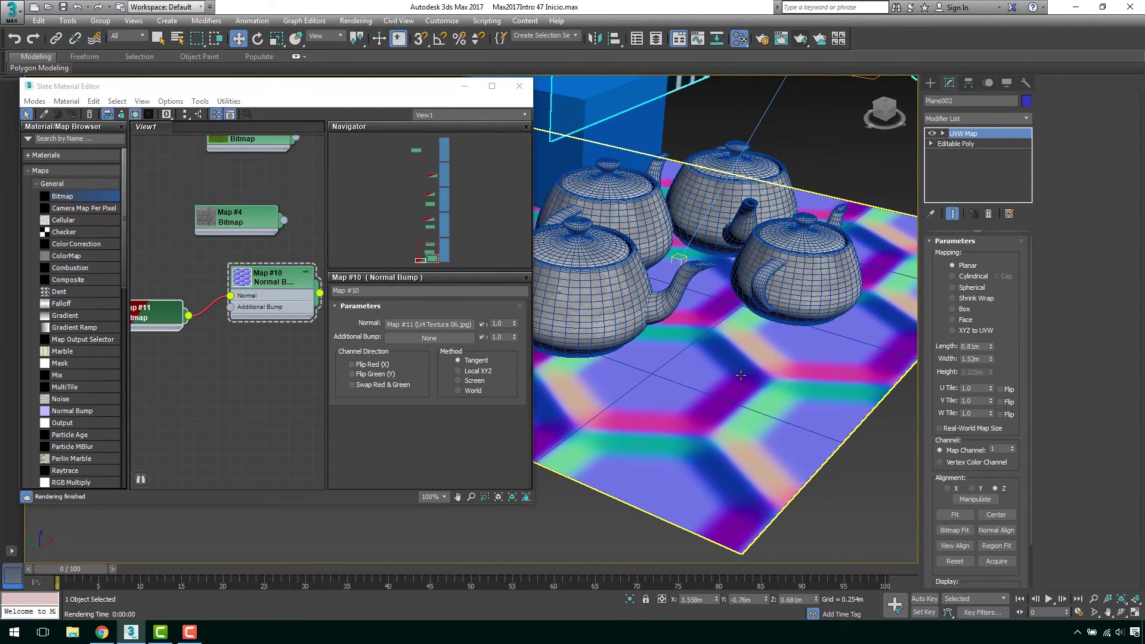
double_click(151, 318)
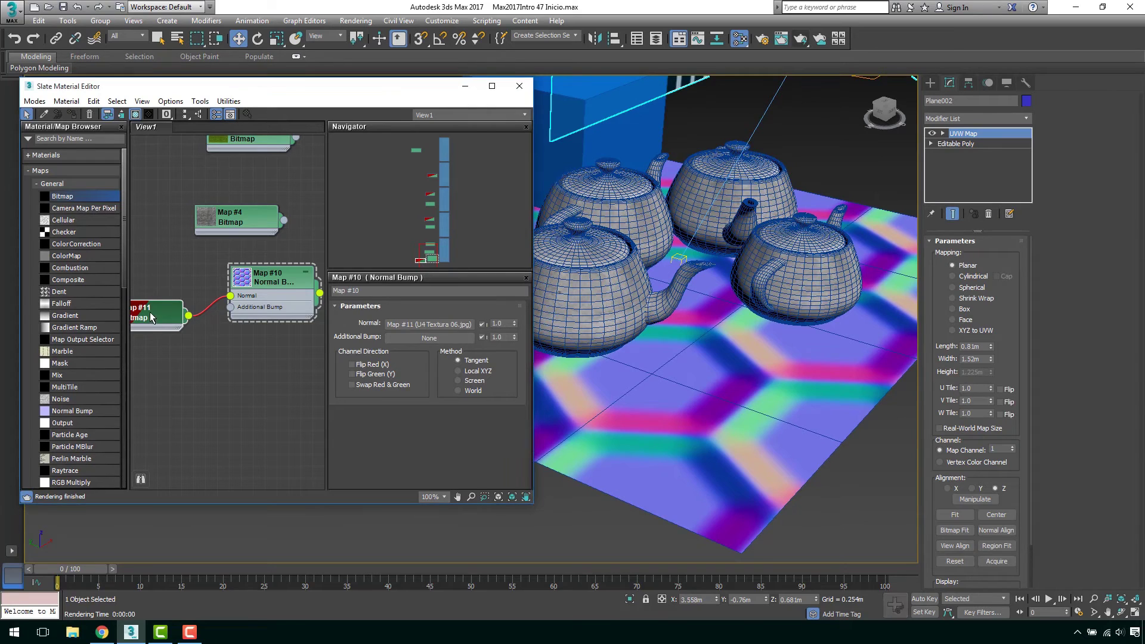
click(417, 365)
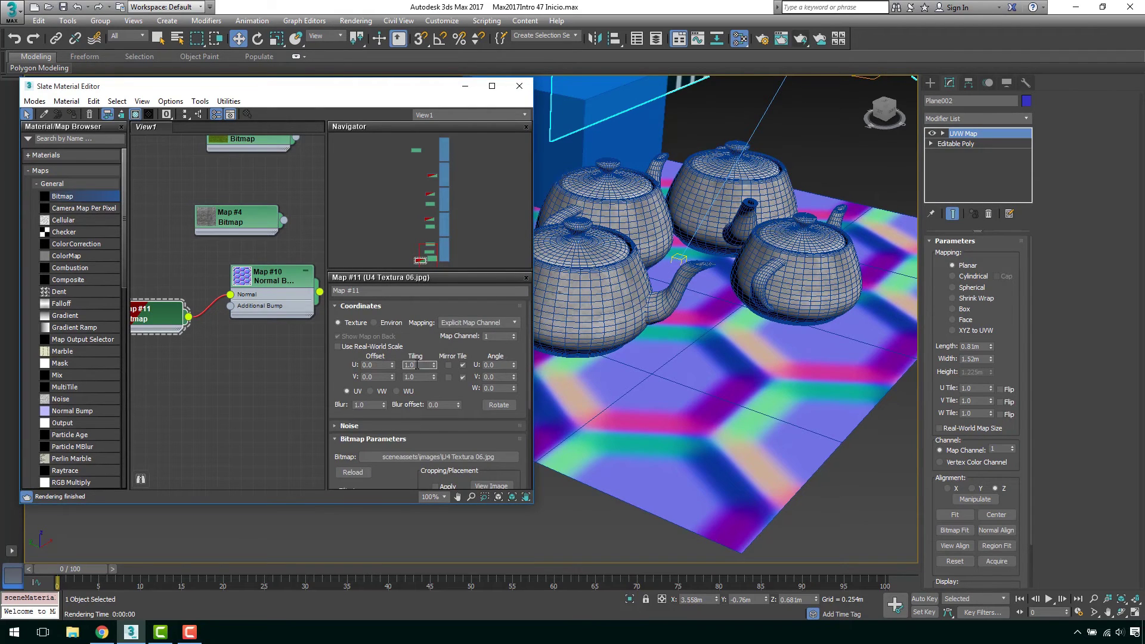
key(Tab)
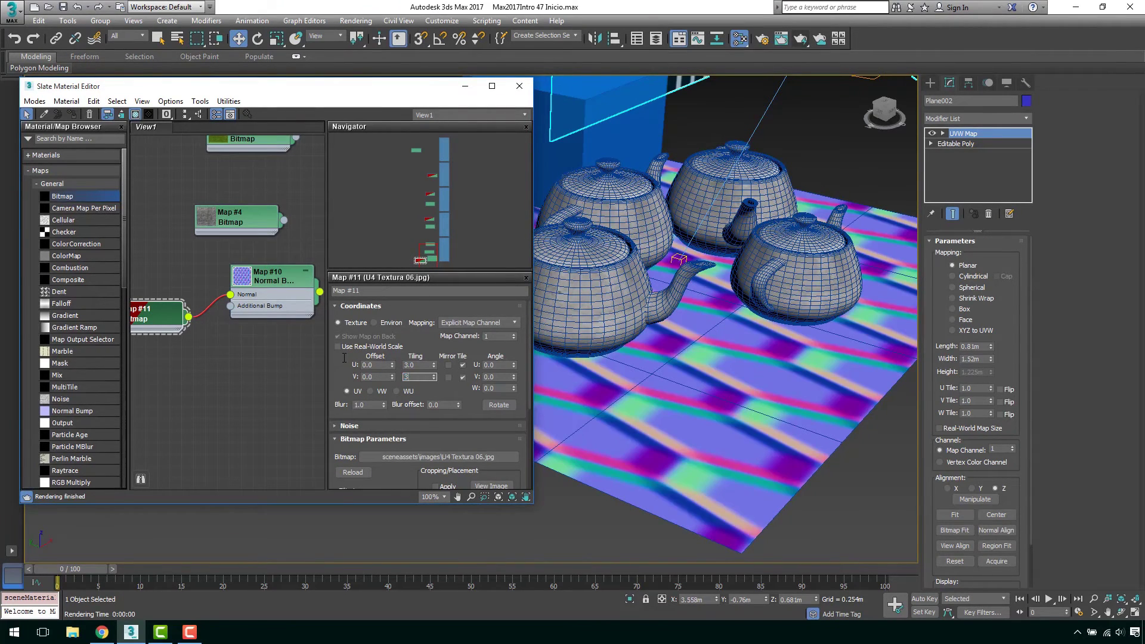
text(3)
key(Return)
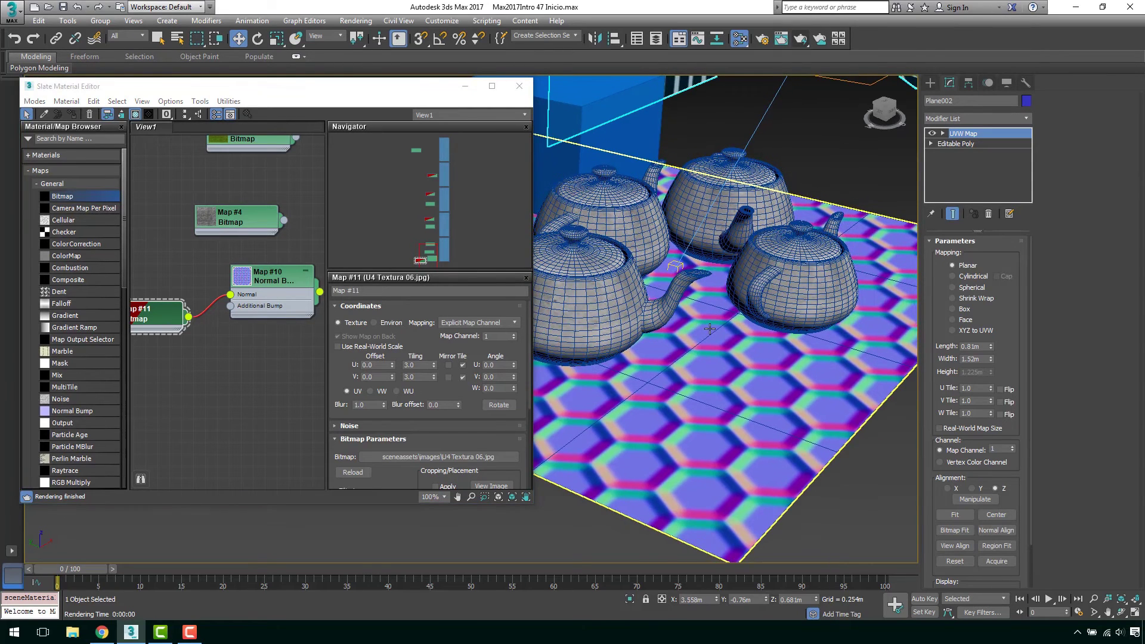
alt+middle_drag(670, 272, 761, 88)
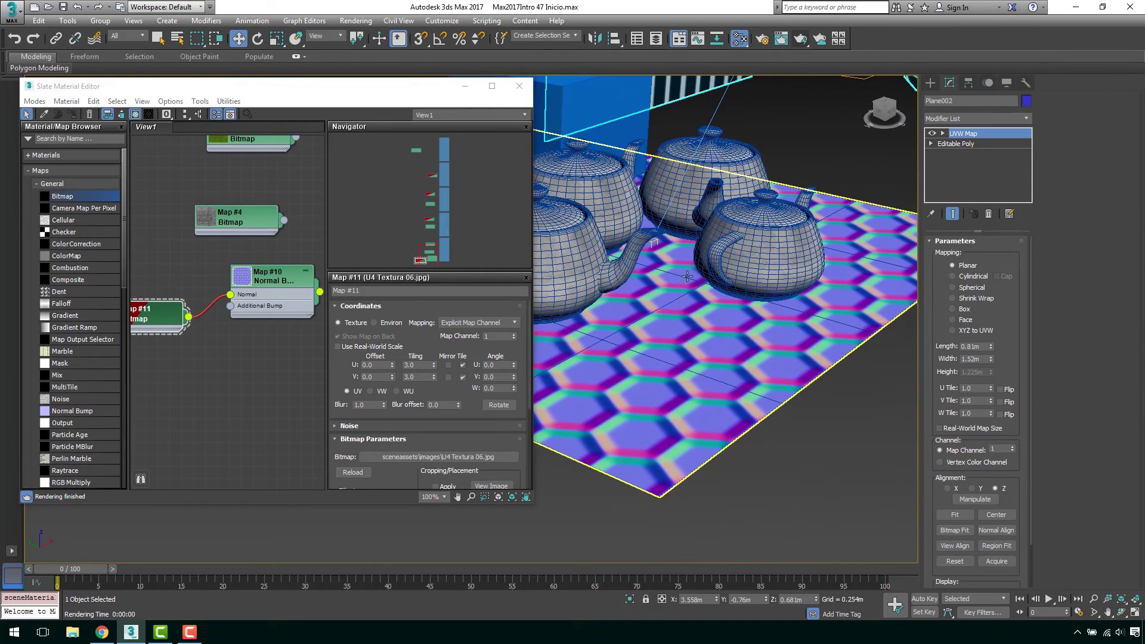
click(798, 43)
scroll(561, 368, up, 1)
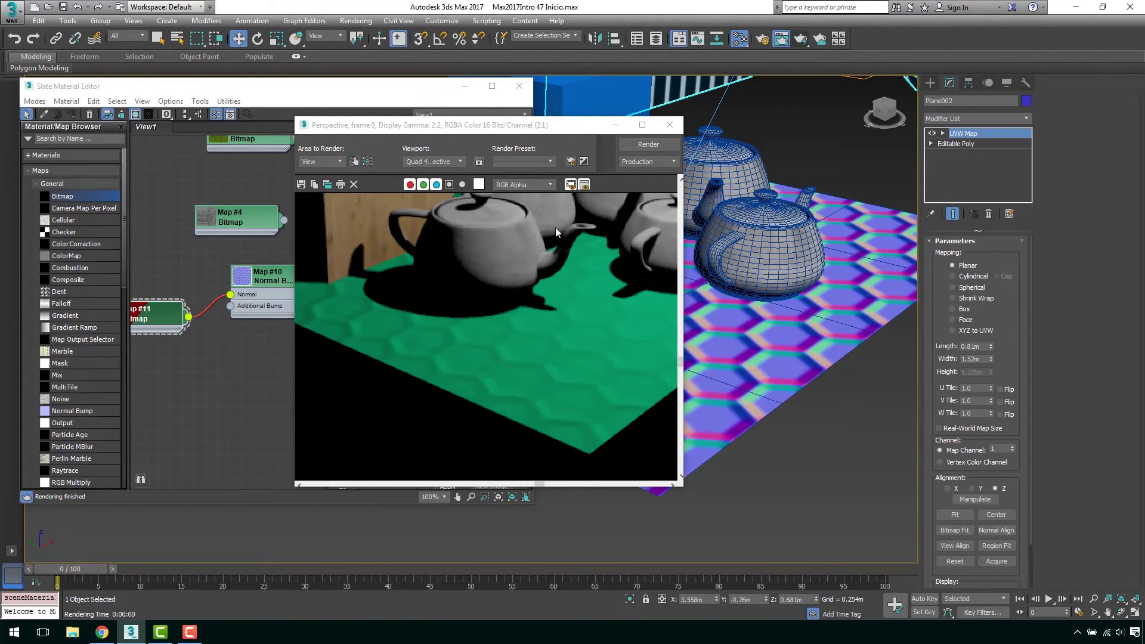
click(619, 129)
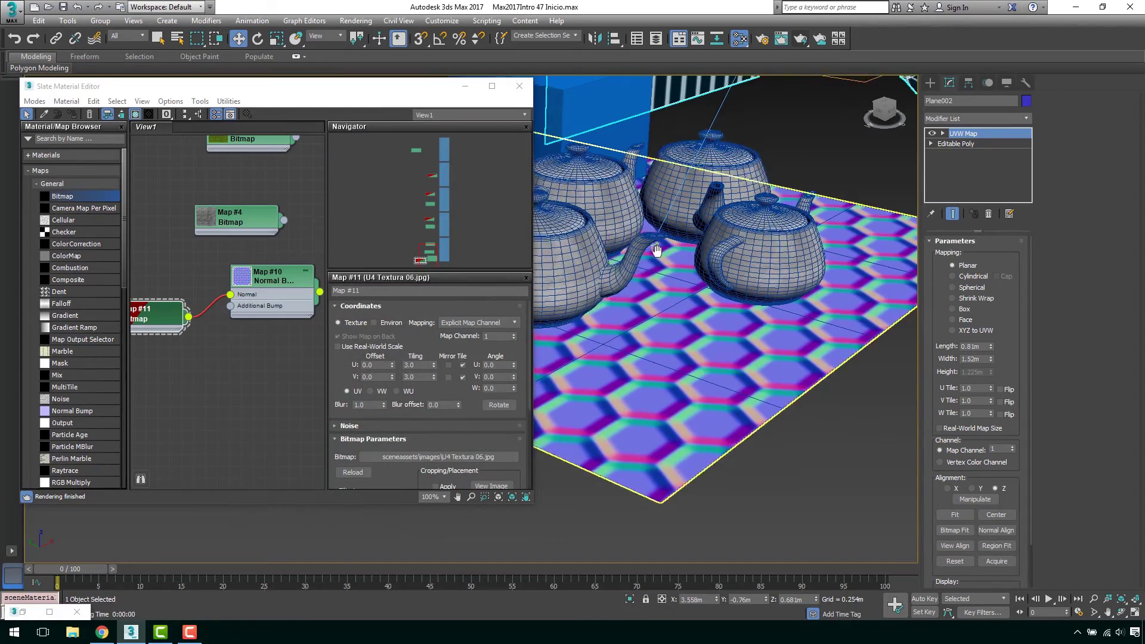
Select TPhotometricLight001 and move it down to just above the teapots.
middle_drag(657, 251, 654, 272)
scroll(631, 324, down, 5)
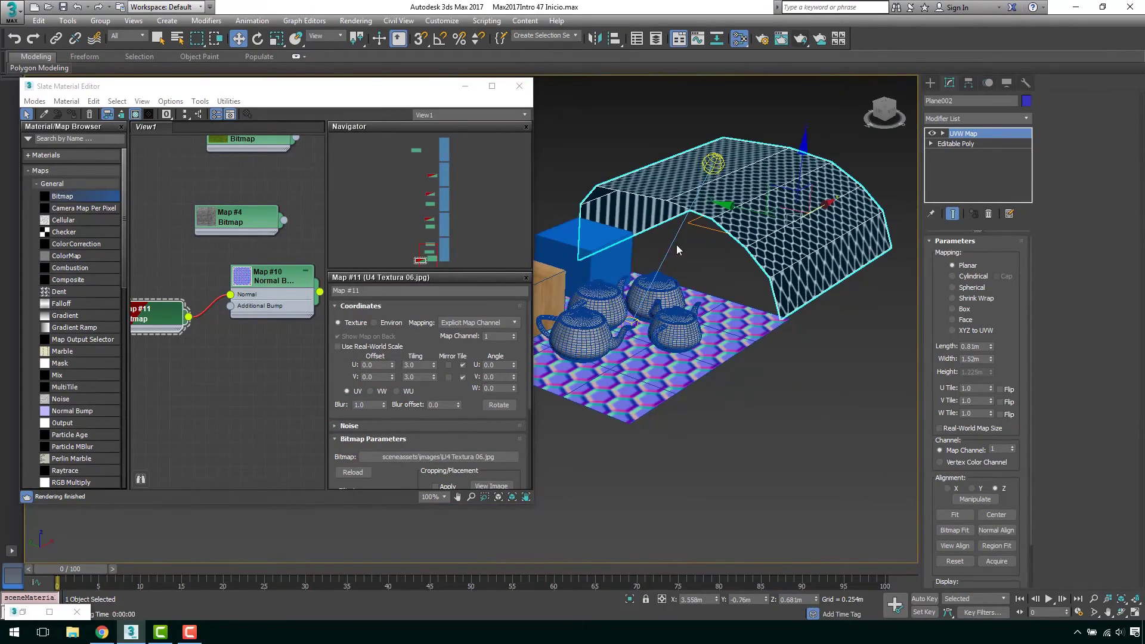
click(713, 164)
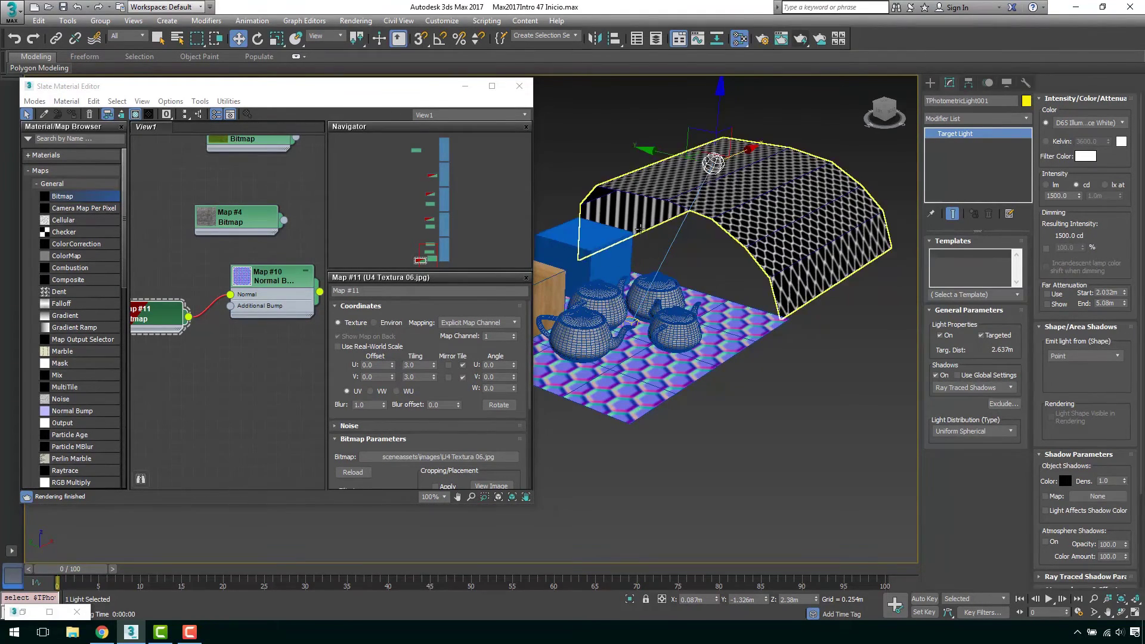
scroll(653, 298, up, 2)
scroll(646, 288, up, 1)
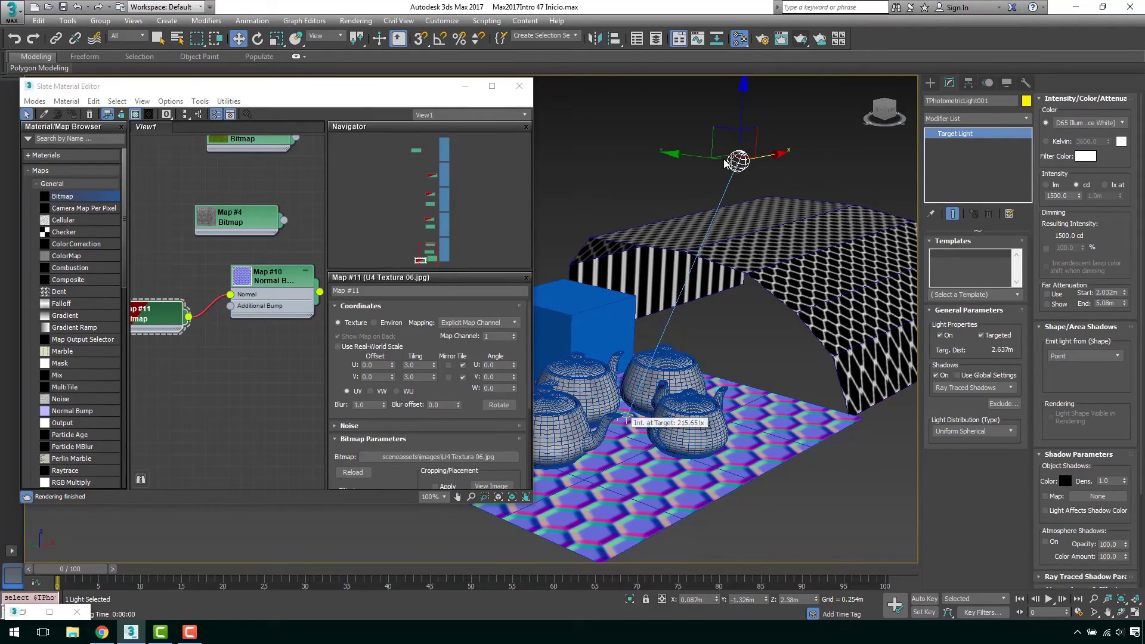
mouse_move(753, 137)
mouse_down()
mouse_move(681, 217)
mouse_move(627, 372)
mouse_up()
Test-render the scene with the lowered light, then select the Map #10-to-Map #11 link.
scroll(722, 221, up, 2)
scroll(722, 221, up, 1)
alt+middle_drag(721, 221, 725, 149)
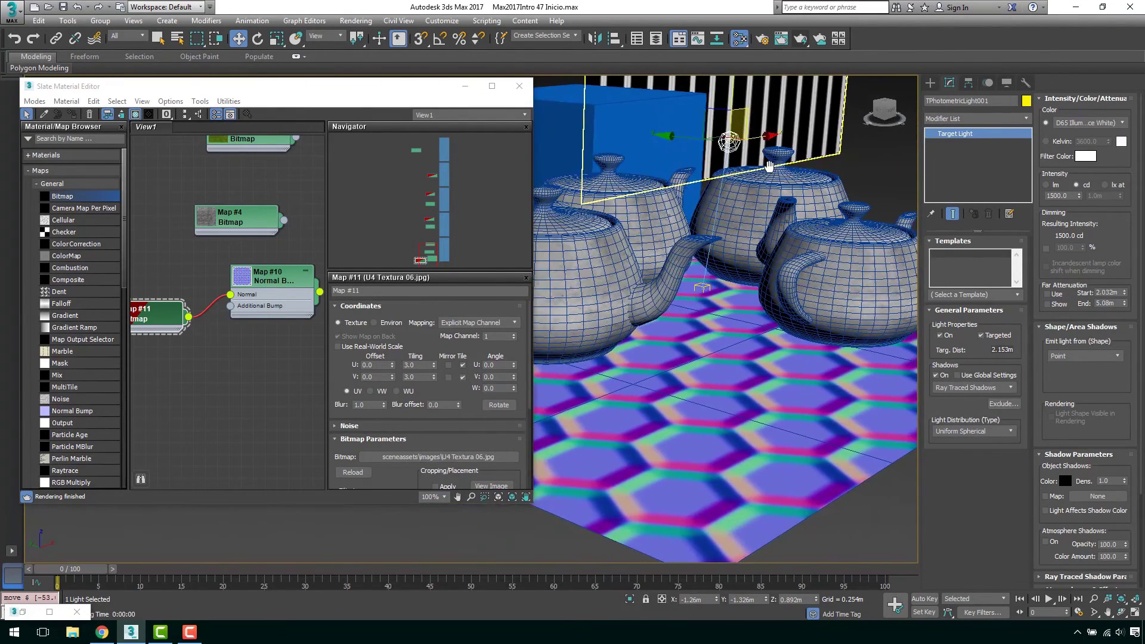
click(799, 42)
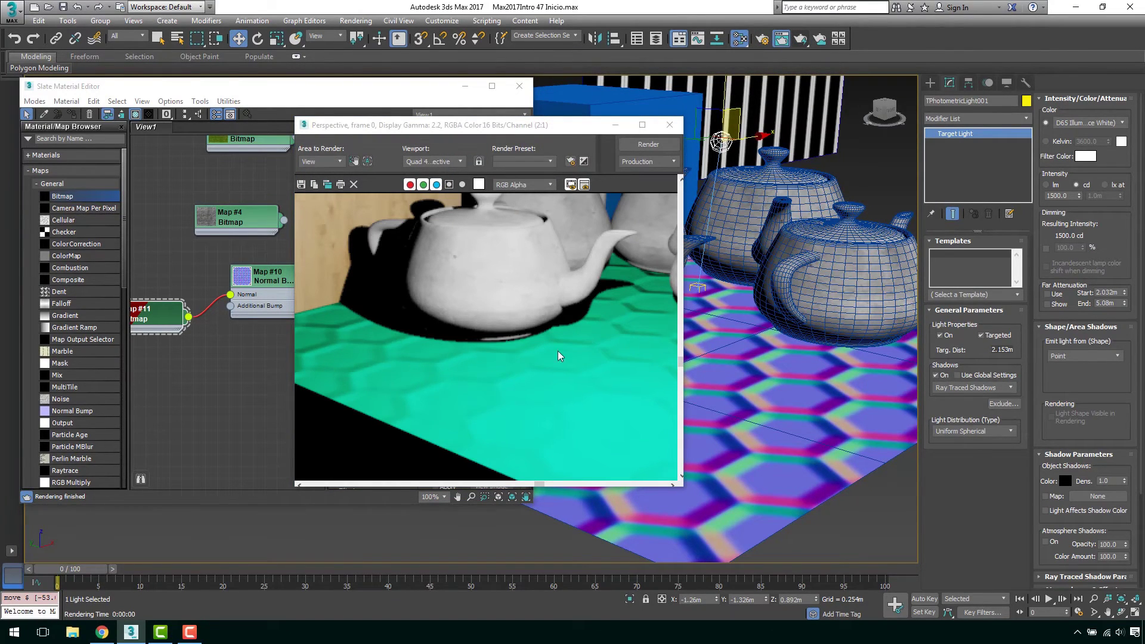
click(615, 125)
middle_drag(317, 286, 277, 256)
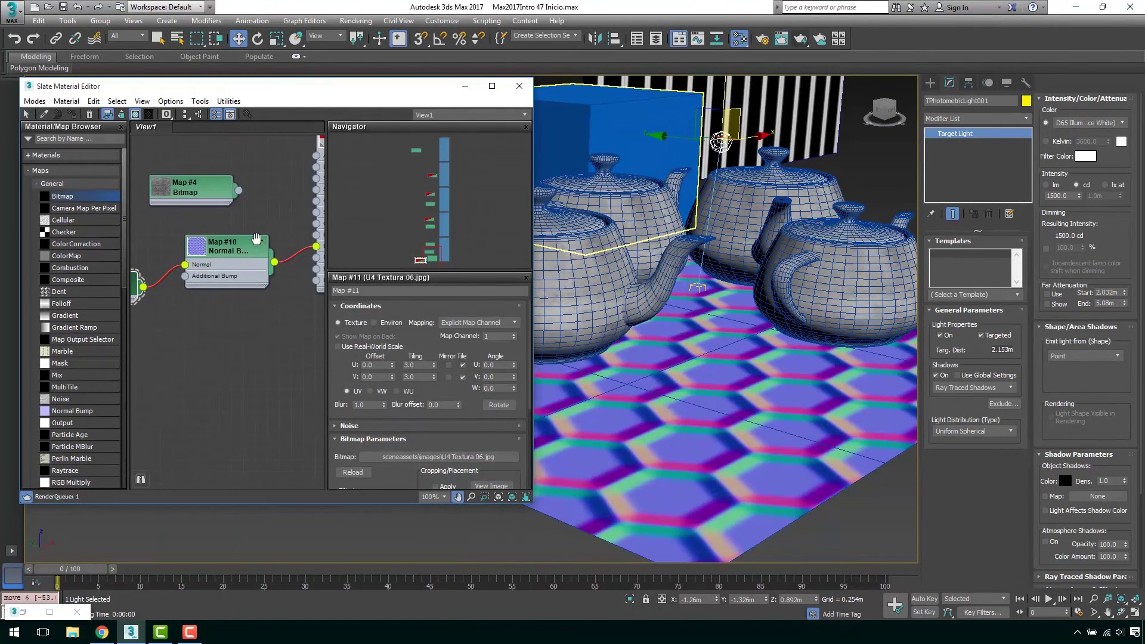
click(298, 254)
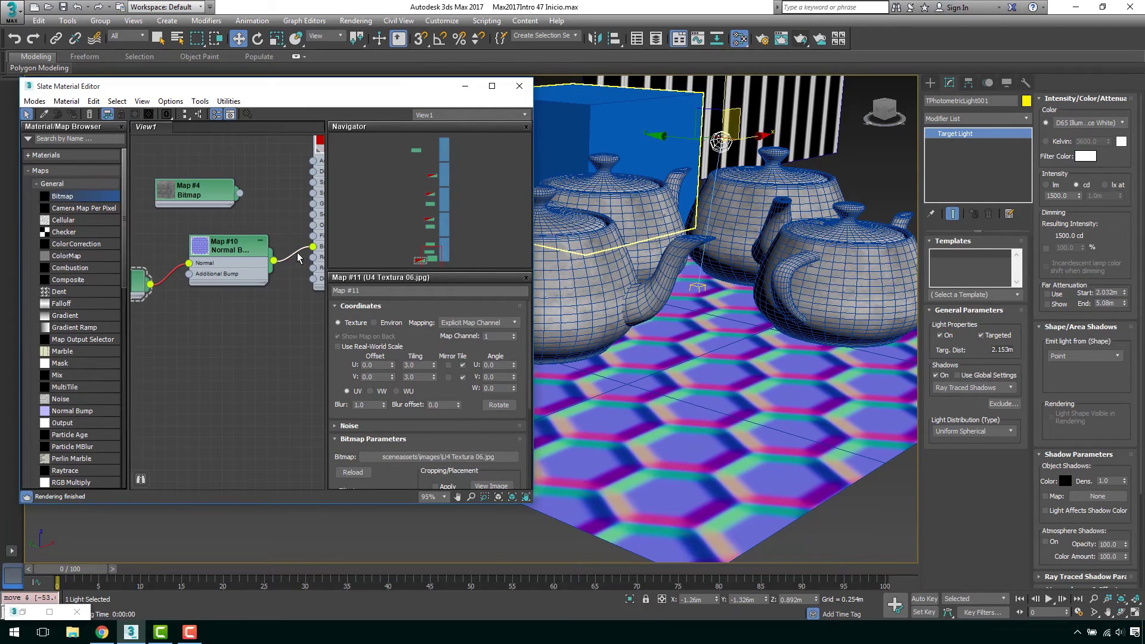
Wire Map #4 into Caja 02's Bump and Map #3 into its Diffuse Color.
mouse_move(298, 230)
middle_down()
mouse_move(168, 317)
mouse_move(253, 300)
middle_up()
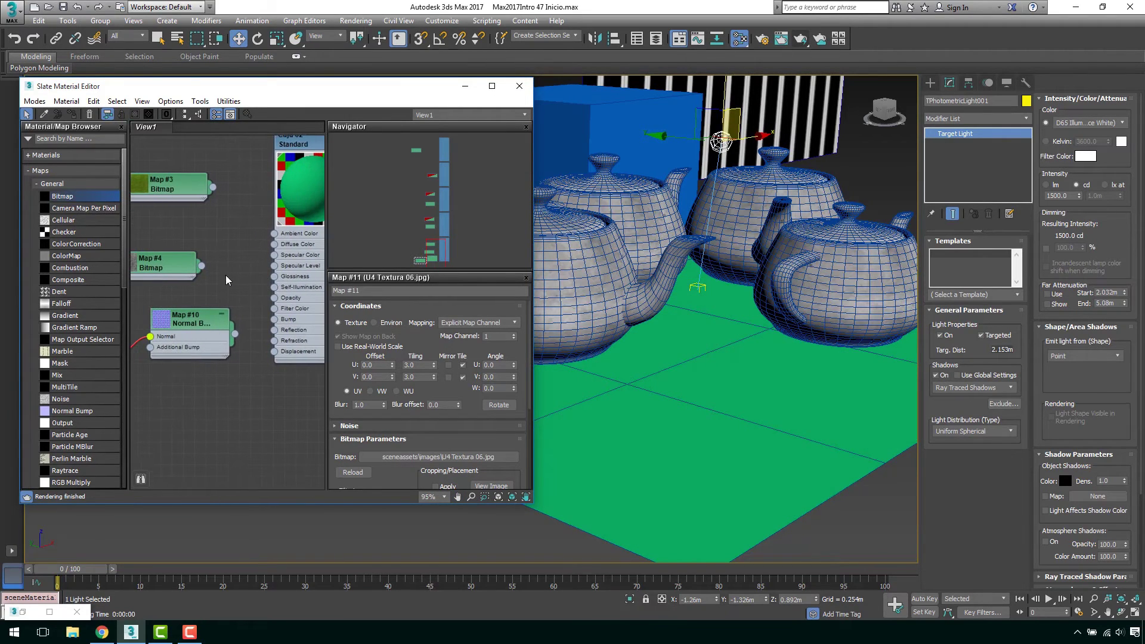
drag(249, 294, 269, 320)
click(247, 307)
drag(201, 266, 273, 319)
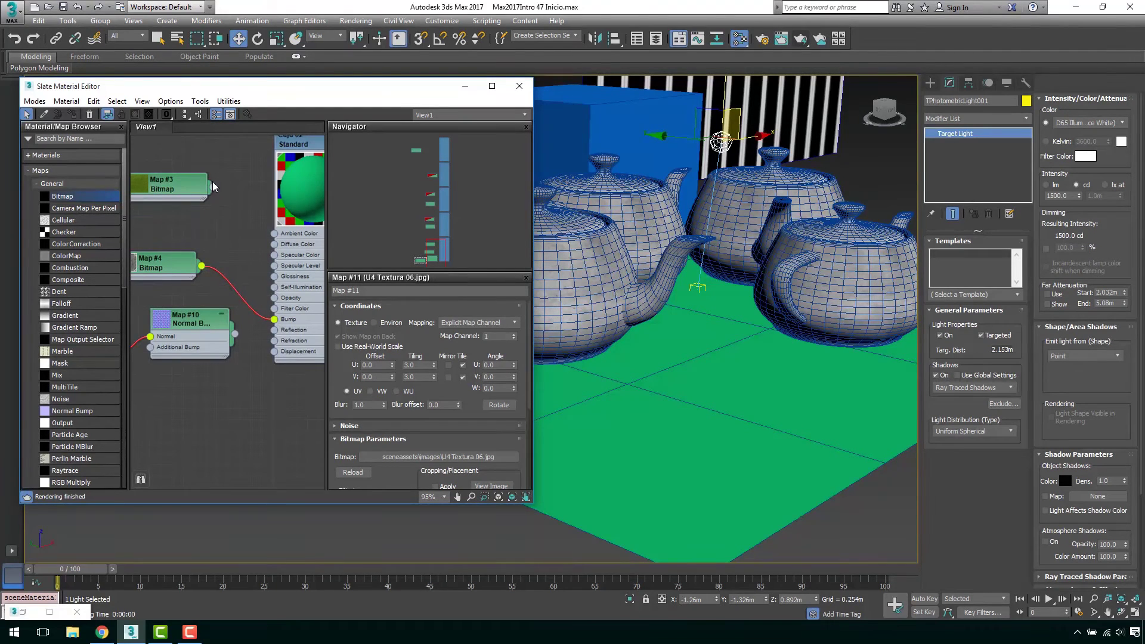
drag(213, 186, 274, 244)
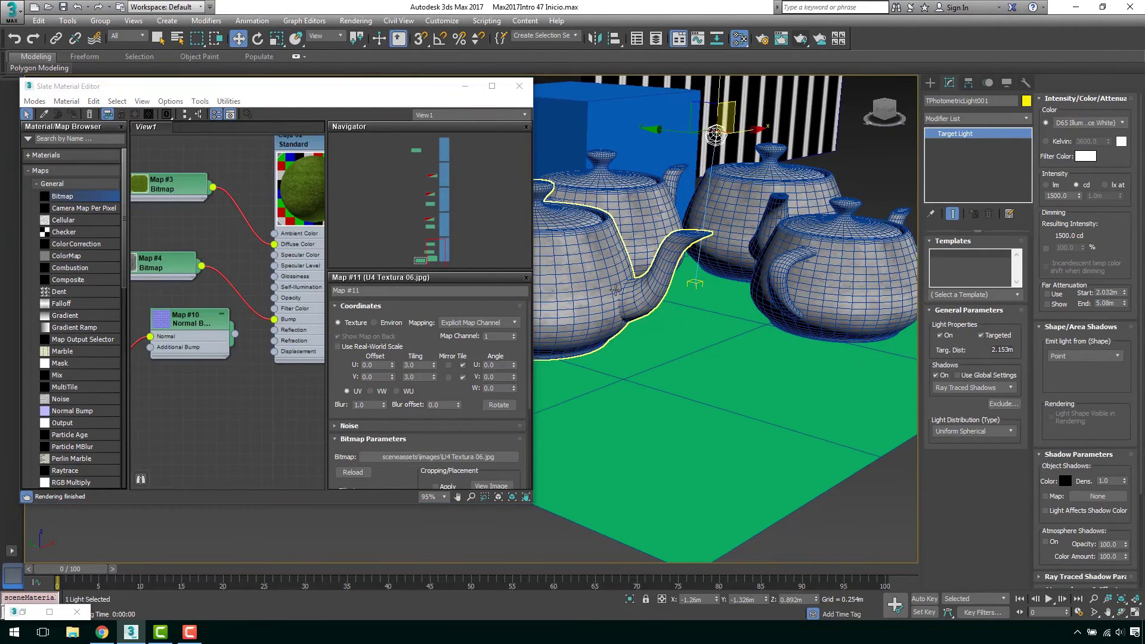
Test-render the scene to check the grassy ground, then close the render.
middle_drag(615, 290, 762, 281)
scroll(656, 280, down, 5)
scroll(704, 271, up, 3)
click(800, 39)
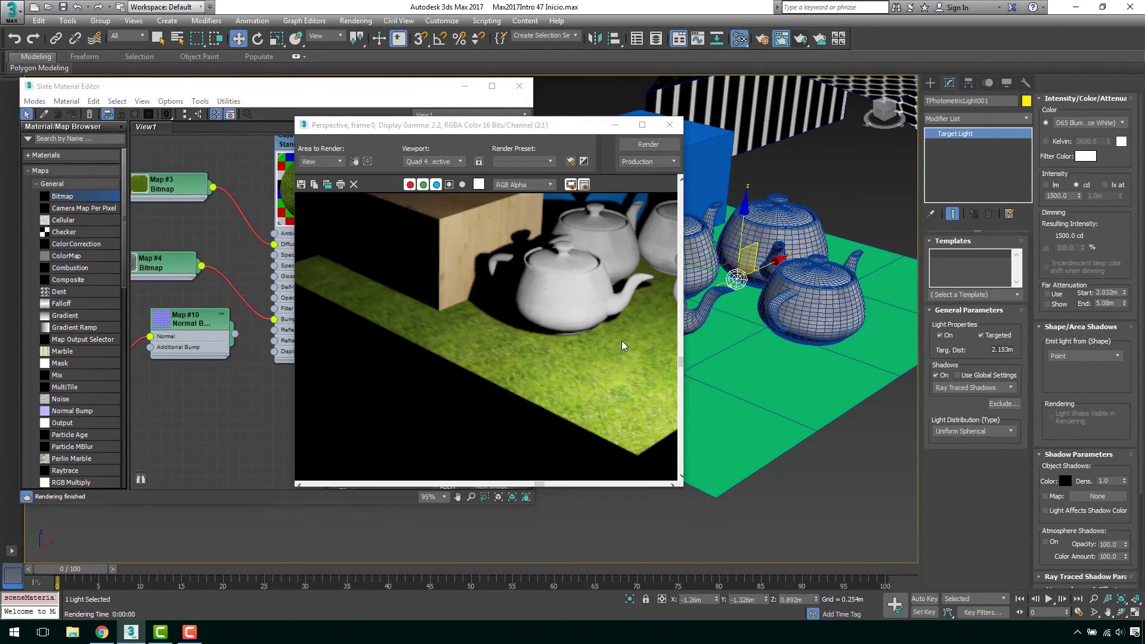
click(669, 125)
scroll(731, 288, down, 3)
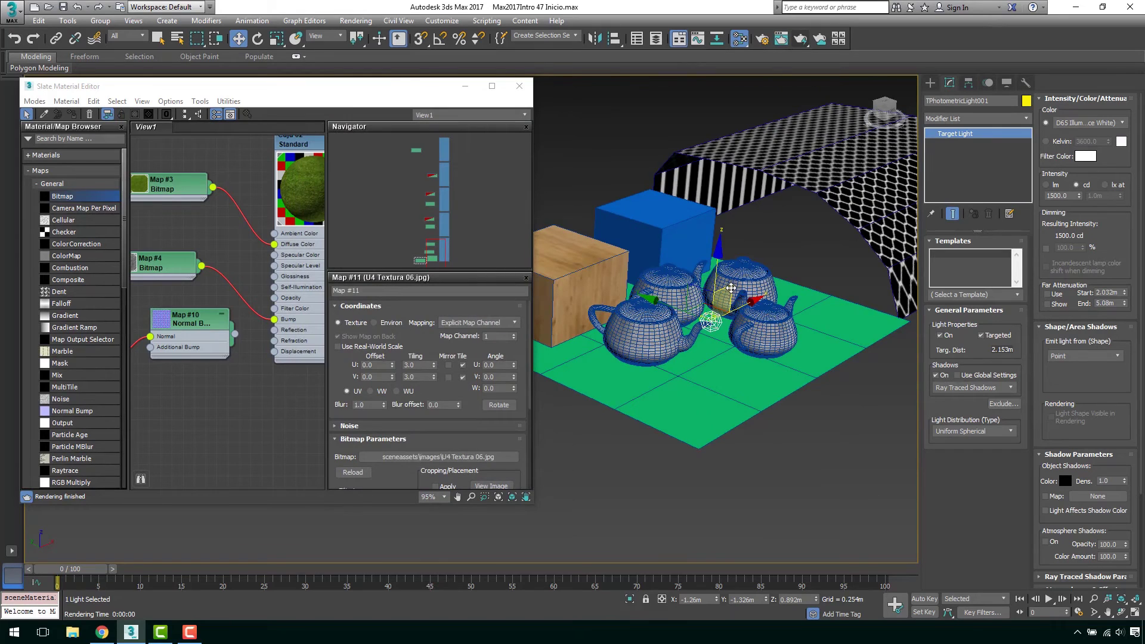
mouse_move(731, 288)
alt+middle_down()
mouse_move(715, 251)
mouse_move(742, 218)
mouse_move(807, 218)
alt+middle_up()
Move the Plane002 hex-mesh arch down over the box and teapots.
click(741, 218)
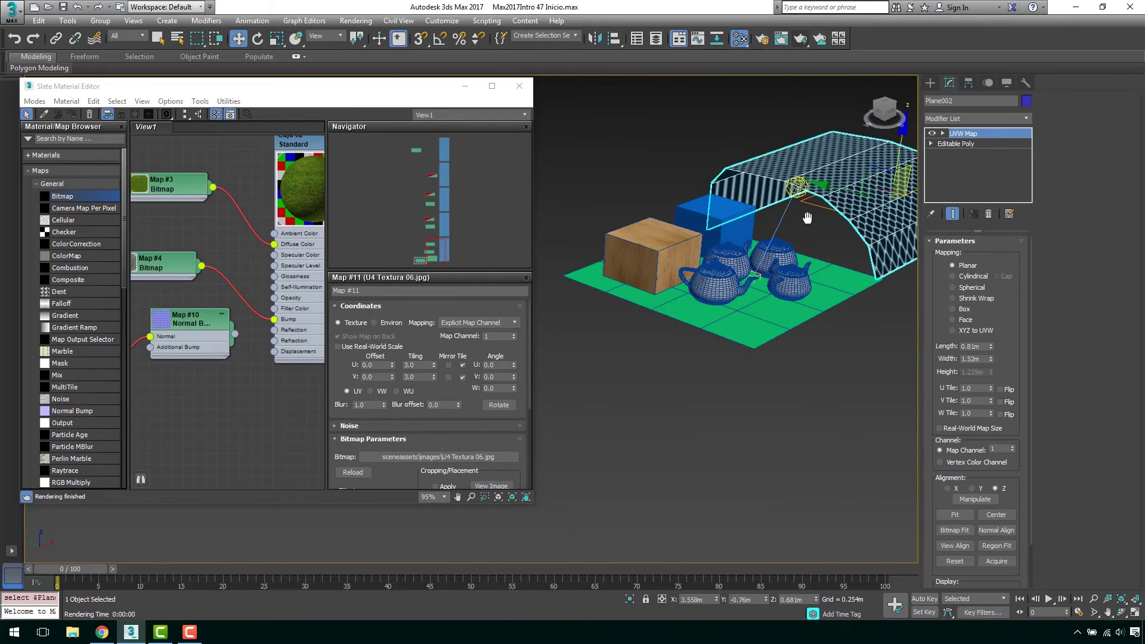
drag(807, 217, 721, 309)
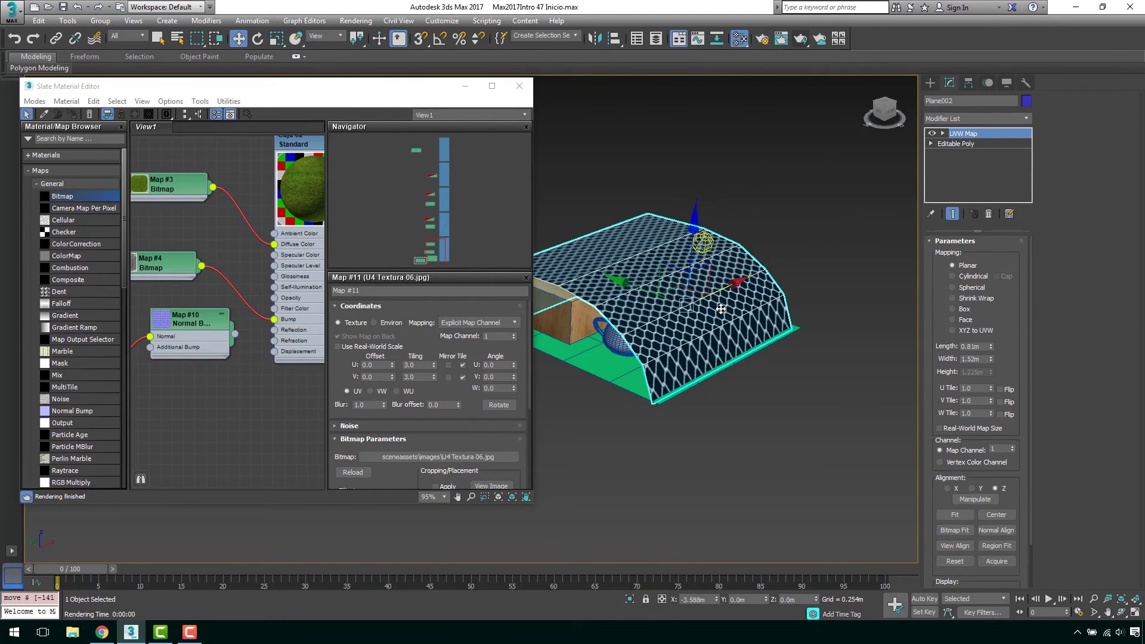
scroll(225, 327, down, 2)
scroll(232, 326, down, 2)
scroll(233, 330, down, 2)
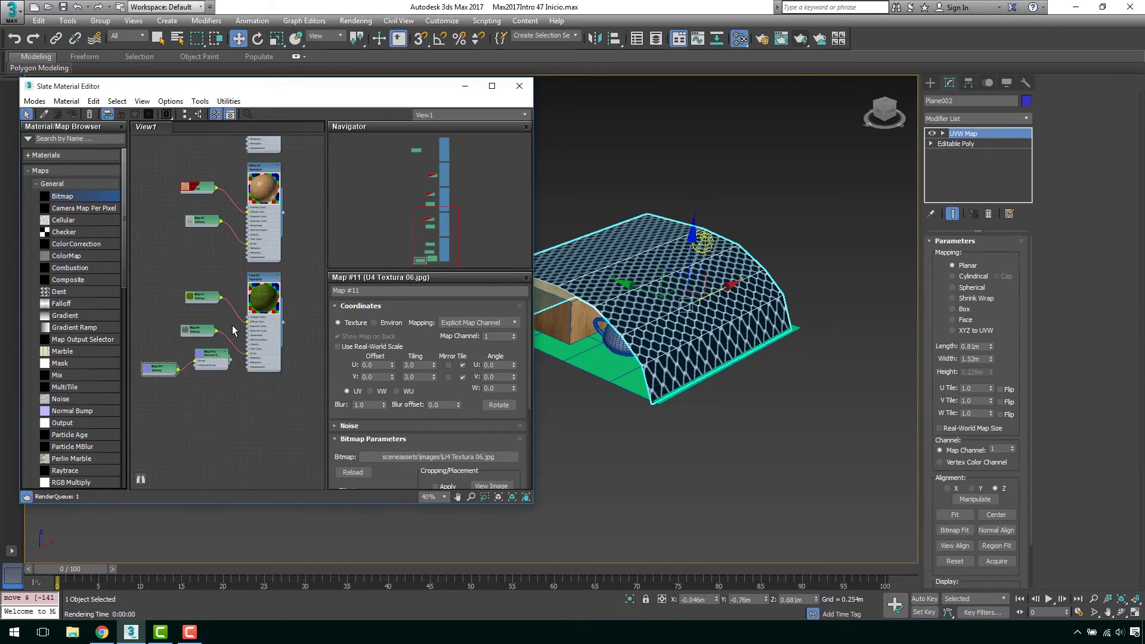
Pan the material graph to show the Teteras 02 material alongside Map #9.
middle_drag(233, 330, 179, 358)
middle_drag(179, 179, 220, 294)
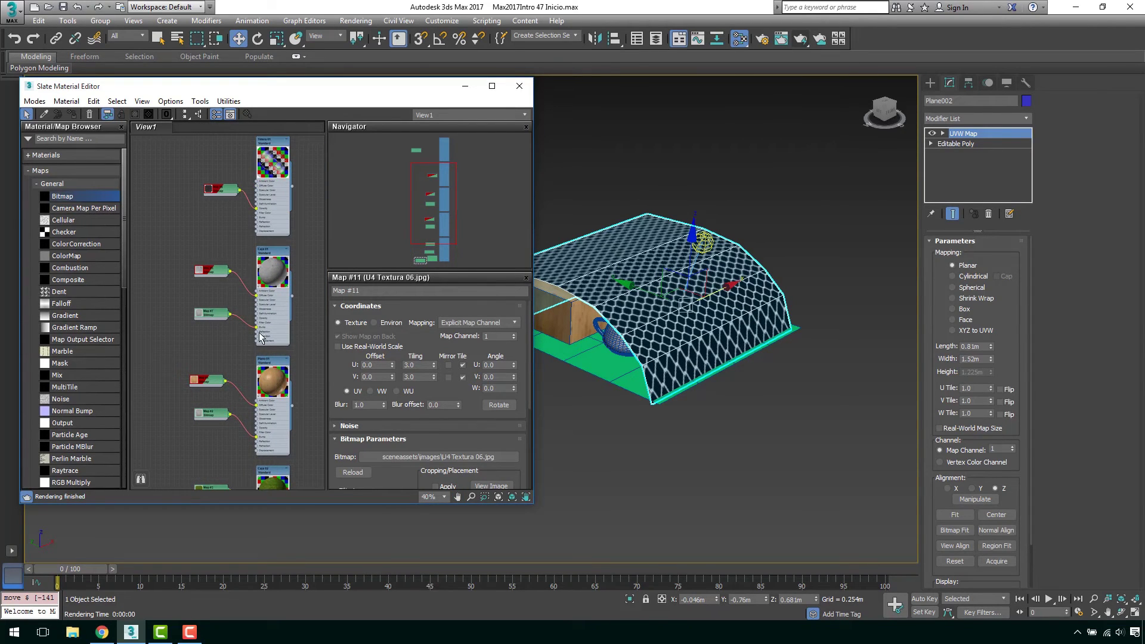
mouse_move(261, 337)
middle_down()
mouse_move(226, 380)
mouse_move(237, 217)
mouse_move(225, 228)
middle_up()
scroll(280, 269, up, 3)
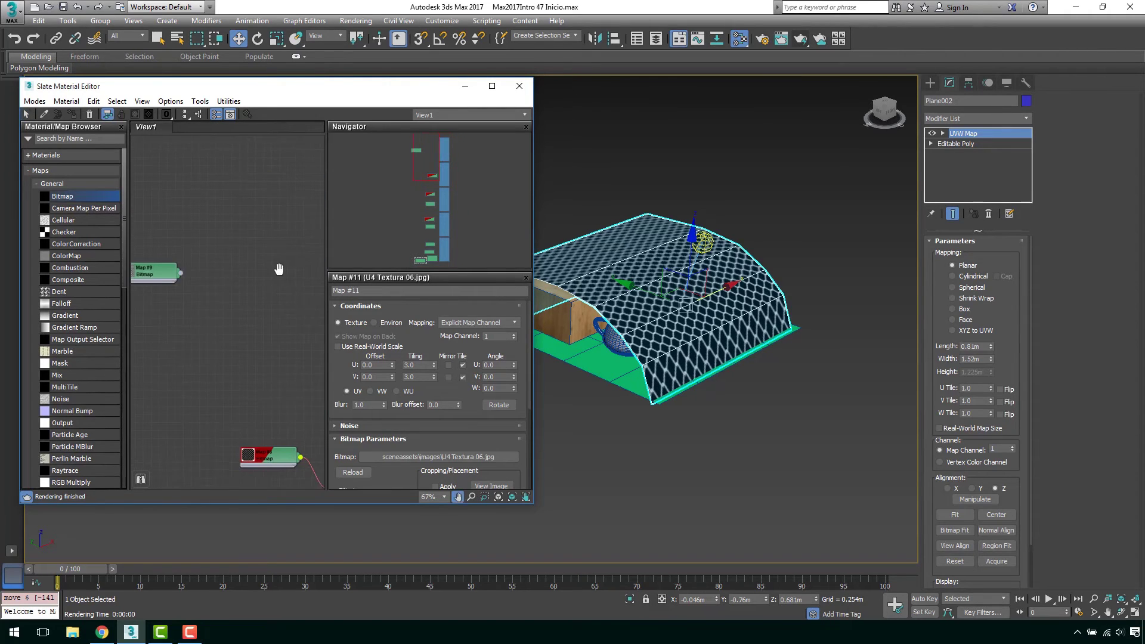
drag(167, 272, 256, 249)
key(l)
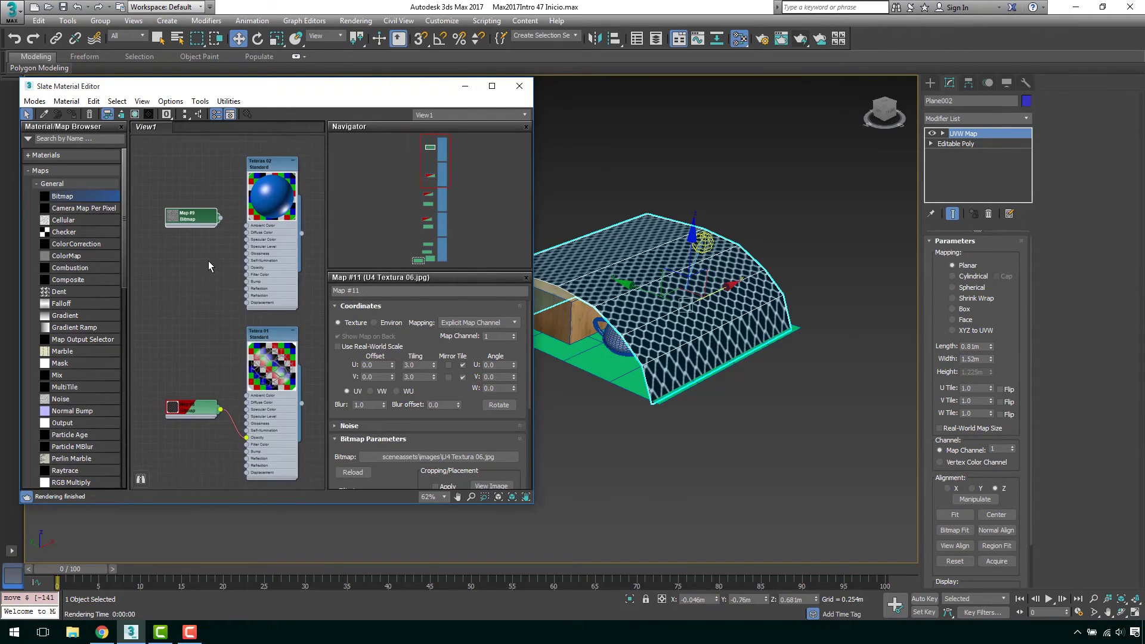
scroll(185, 219, up, 2)
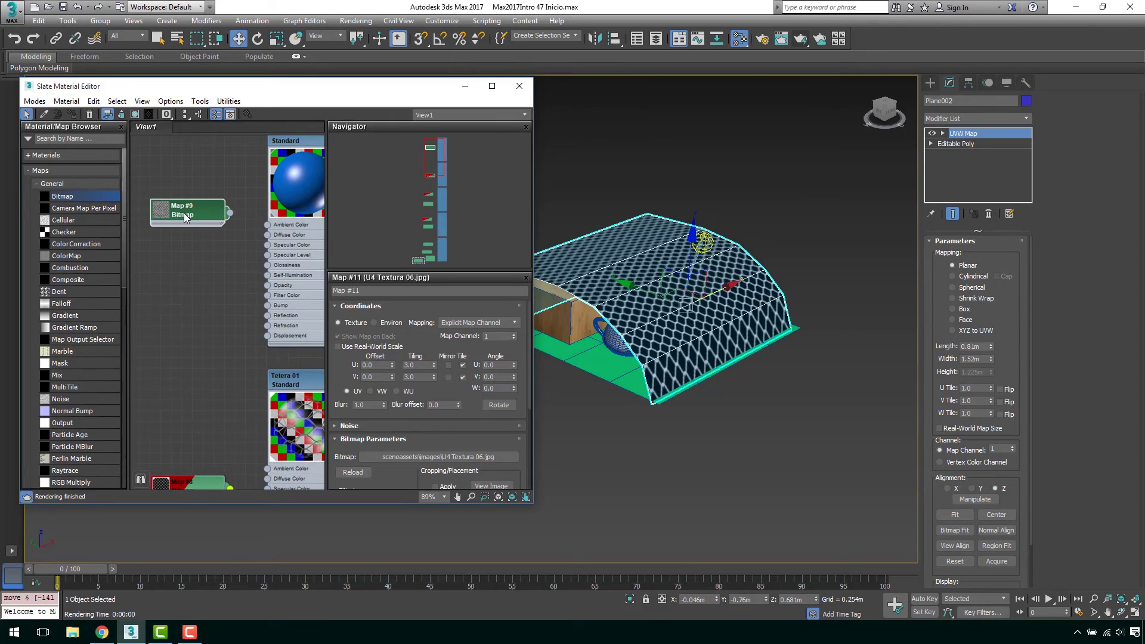
Add bitmap Map #12 loaded with U4 Textura 05 and wire it to Teteras 02's Bump.
drag(62, 195, 208, 277)
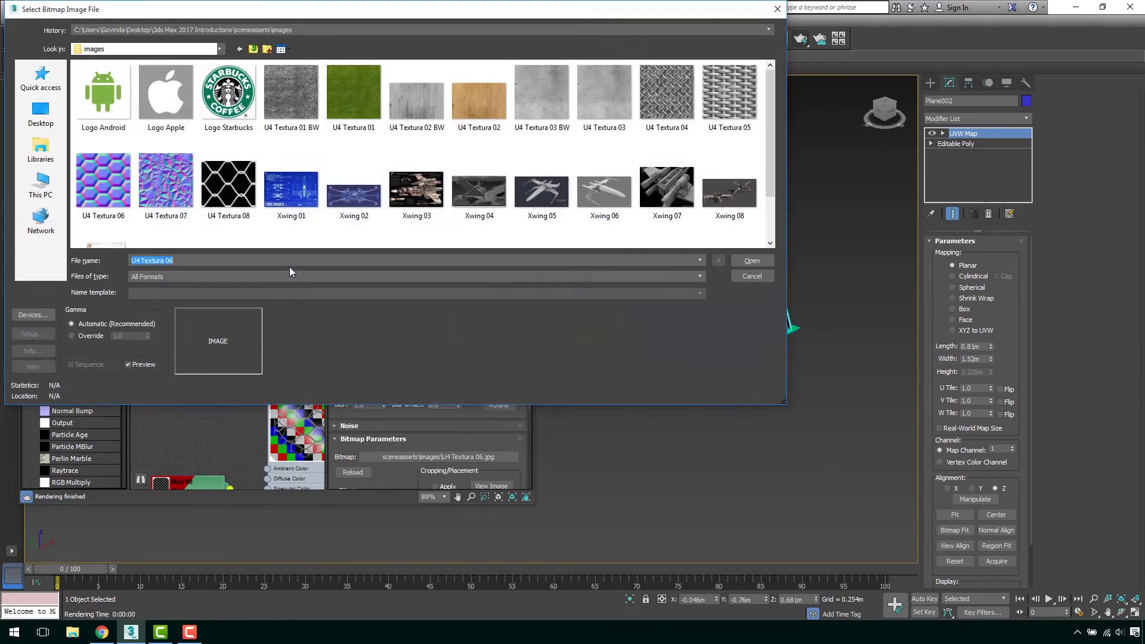
double_click(725, 104)
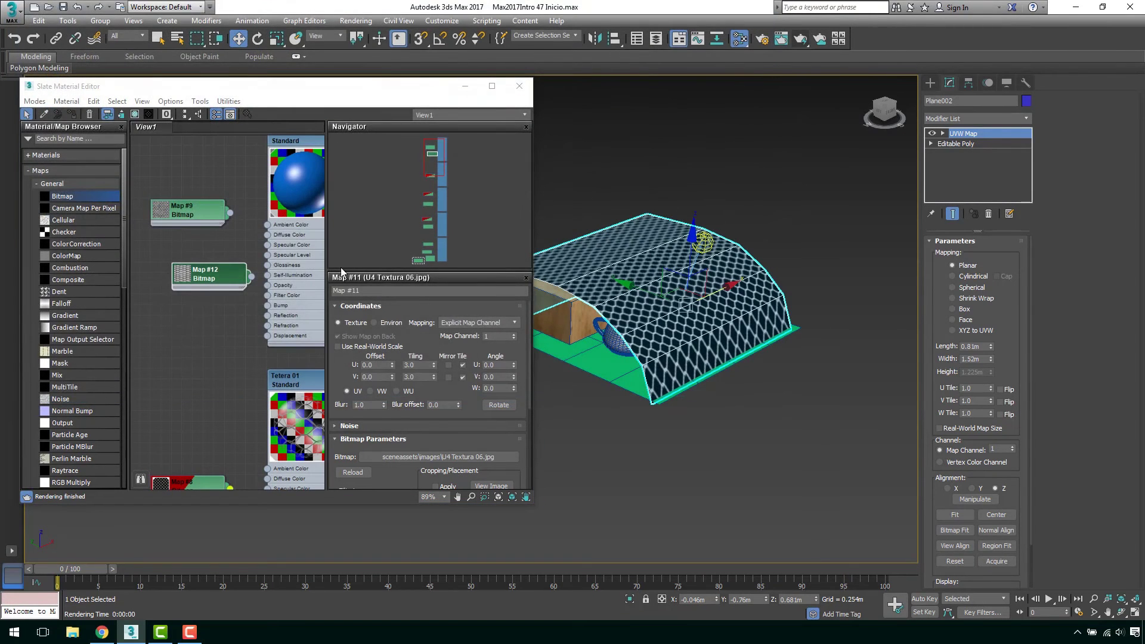
drag(186, 282, 268, 306)
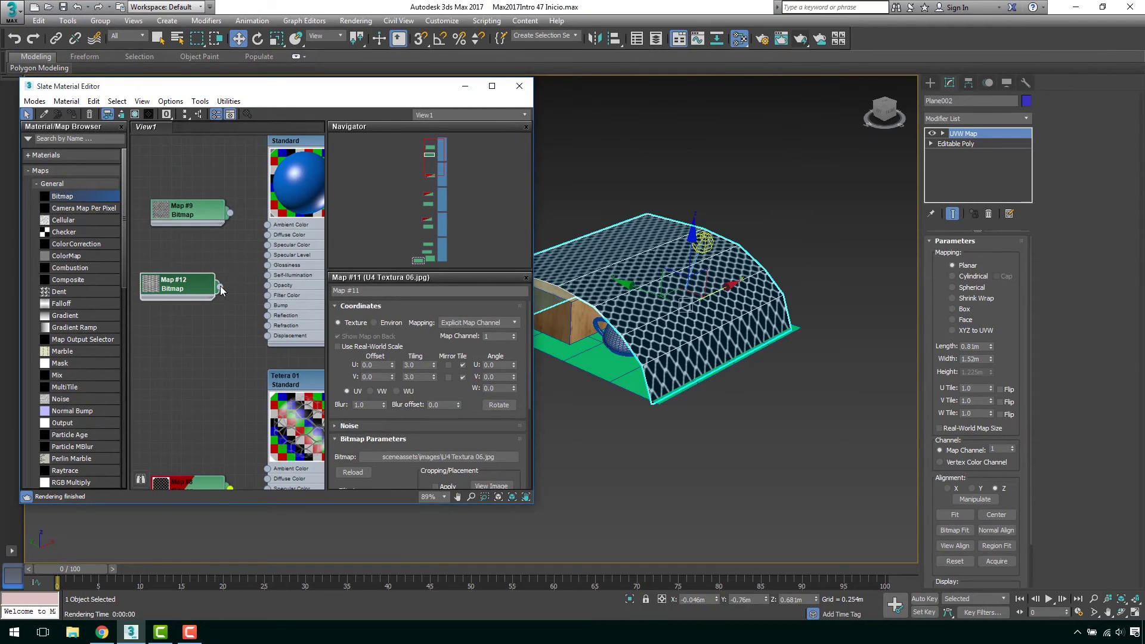
double_click(304, 181)
scroll(227, 227, up, 1)
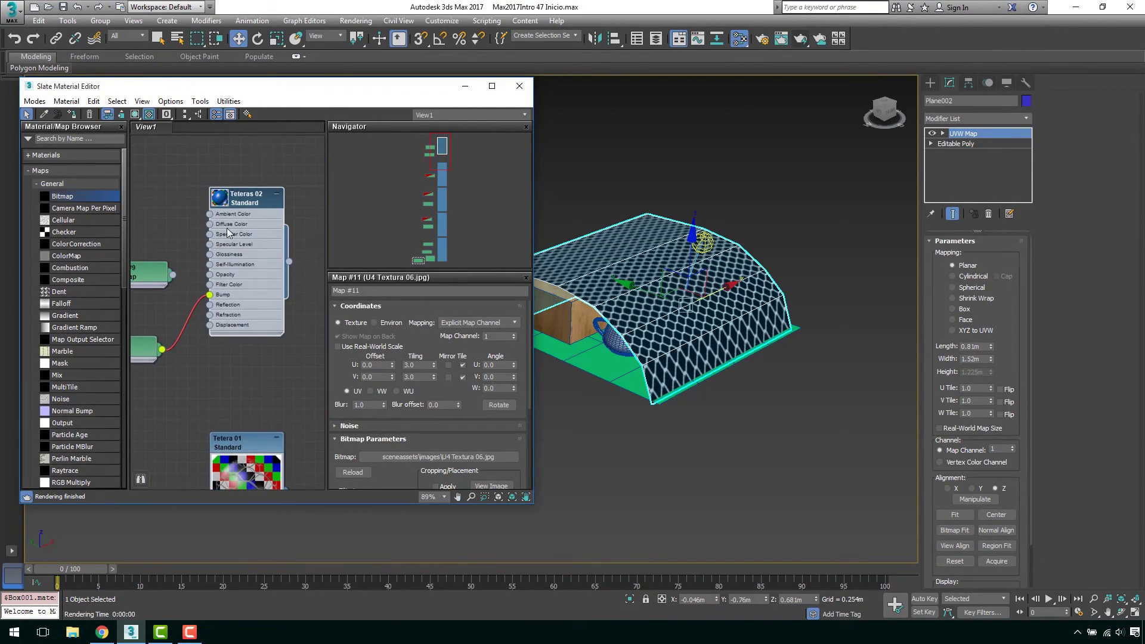
Open Teteras 02, then bring Map #12 into view and show its parameters.
double_click(232, 191)
scroll(256, 229, up, 1)
scroll(241, 263, up, 2)
scroll(244, 254, up, 1)
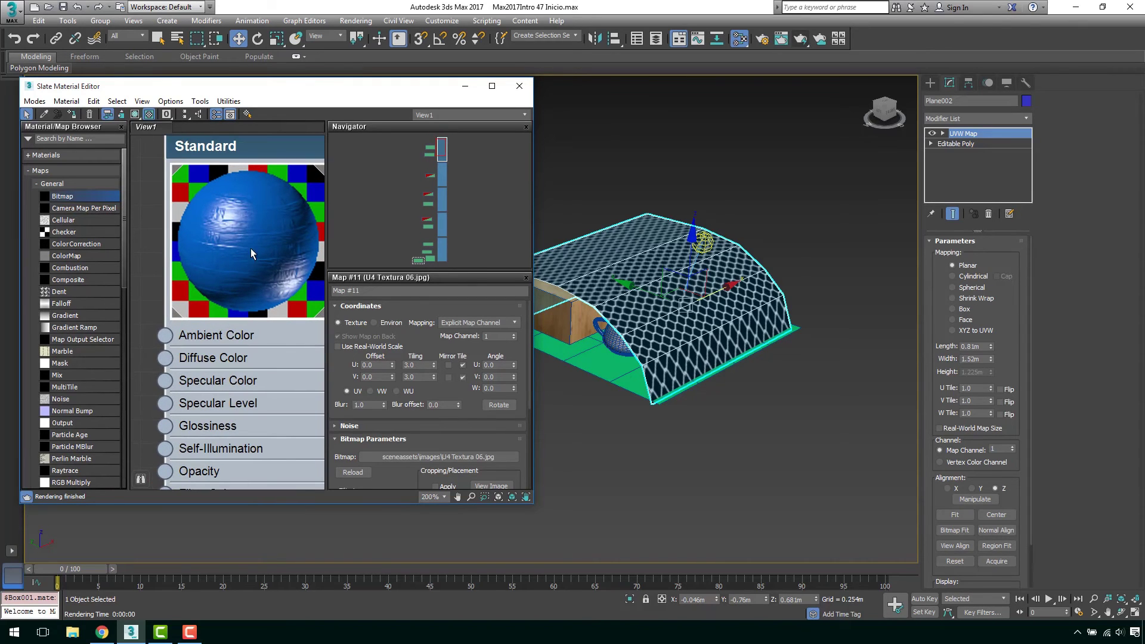
scroll(263, 235, down, 1)
scroll(263, 227, down, 3)
scroll(264, 232, up, 2)
middle_drag(197, 238, 277, 247)
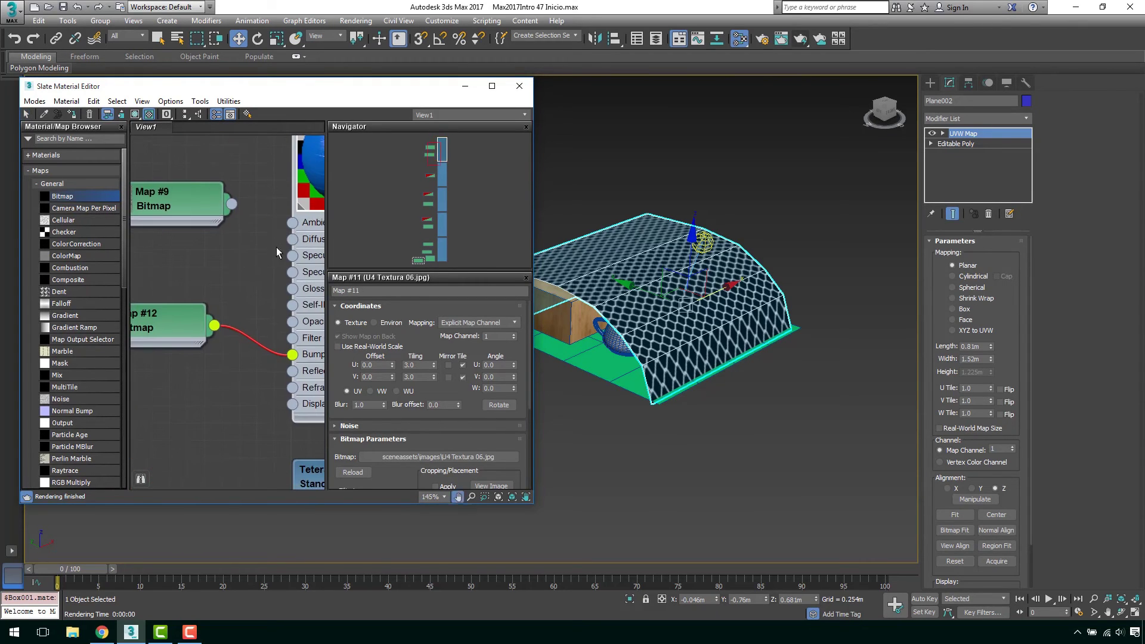
double_click(172, 317)
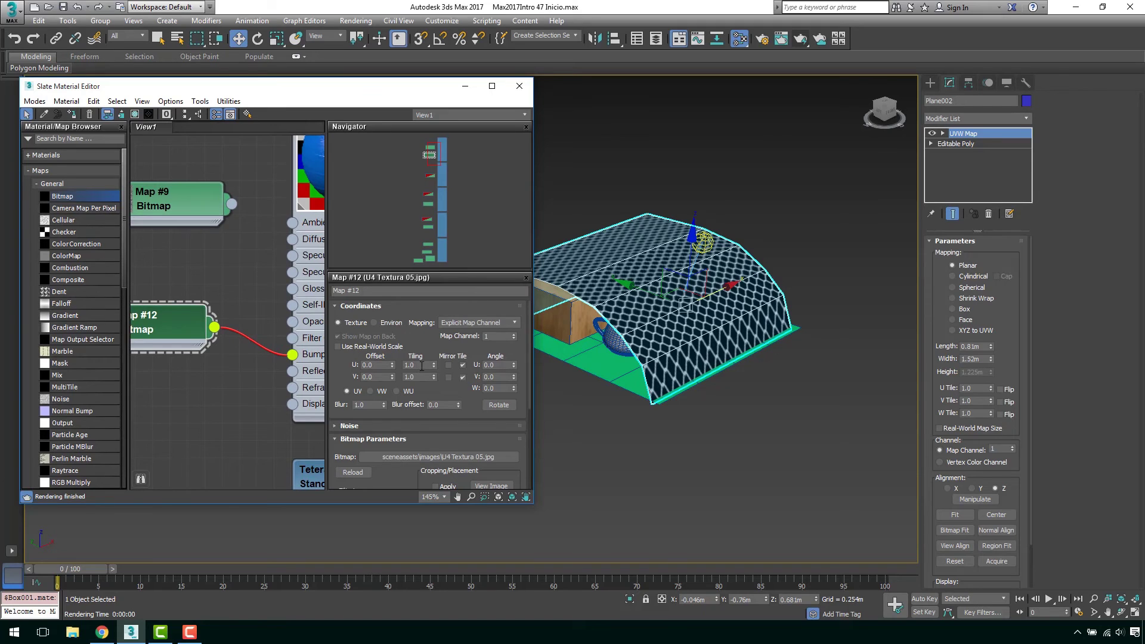
Display the woven Map #12 texture on the box in the viewport.
scroll(763, 277, up, 3)
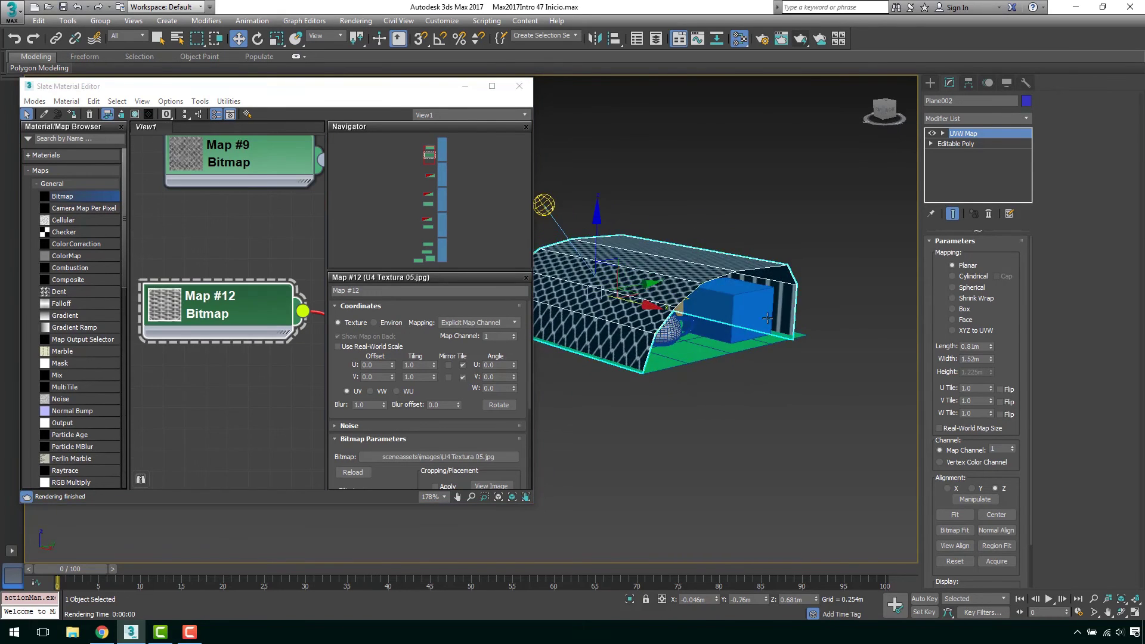
scroll(660, 308, up, 5)
middle_drag(661, 308, 719, 264)
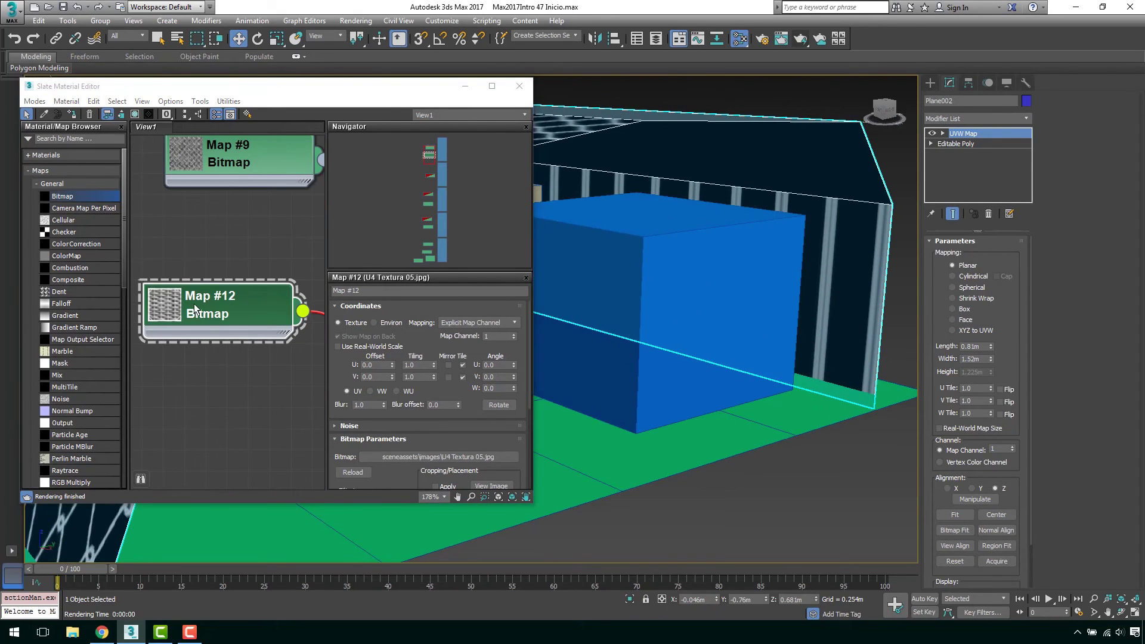
click(135, 114)
alt+middle_drag(729, 291, 275, 368)
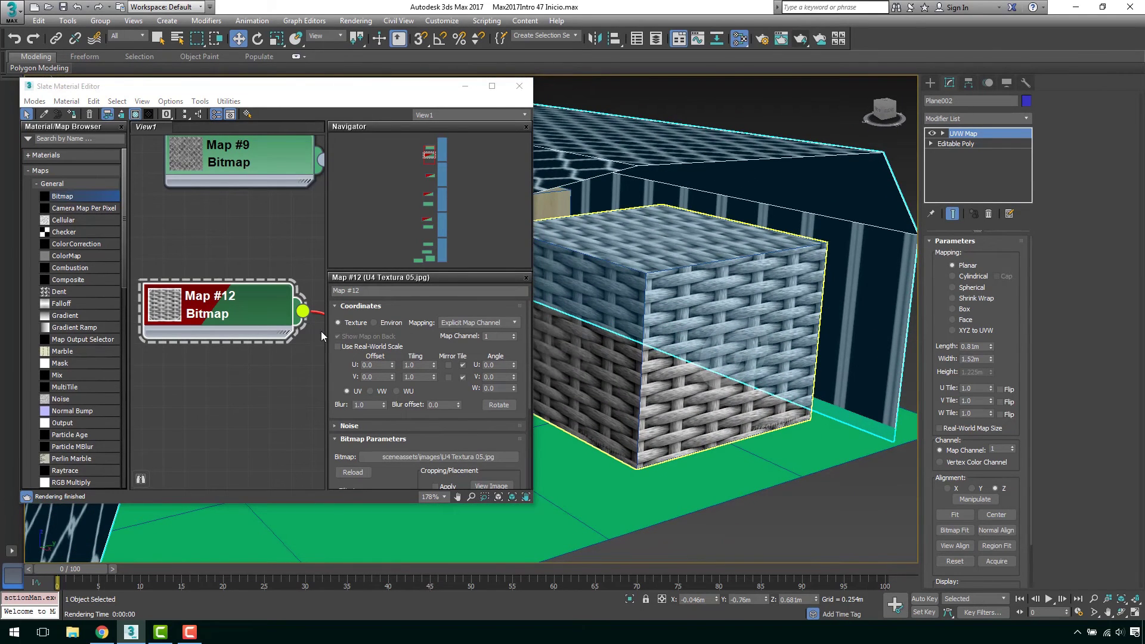
Set Map #12 U and V tiling to 5.0 for a finer weave.
click(418, 365)
text(5)
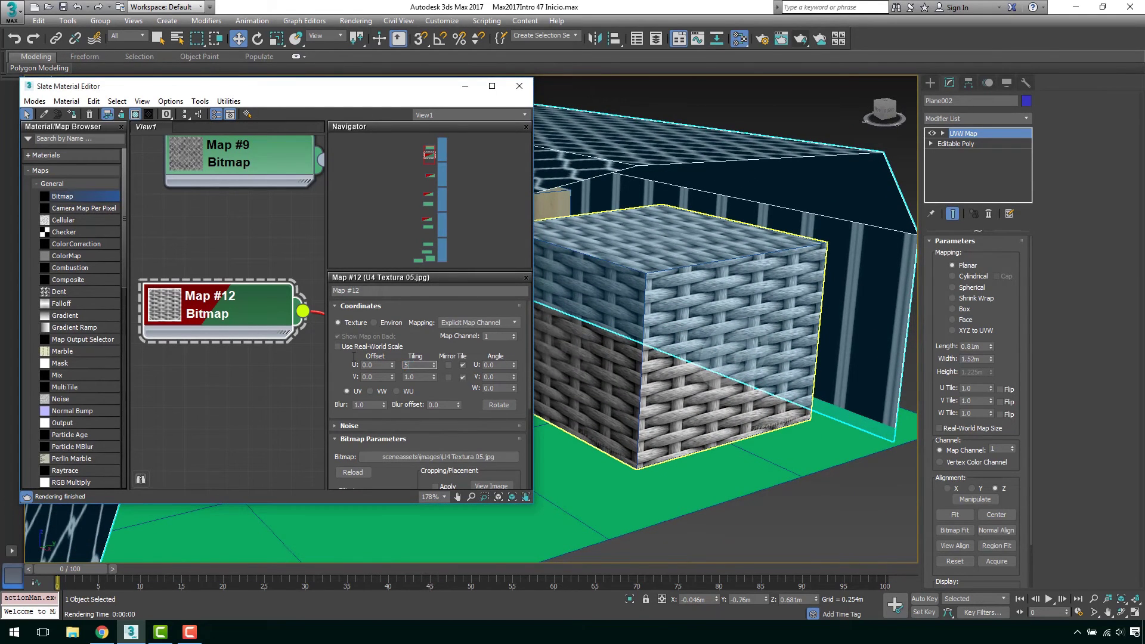
key(Tab)
text(5)
key(Return)
alt+middle_drag(692, 327, 694, 329)
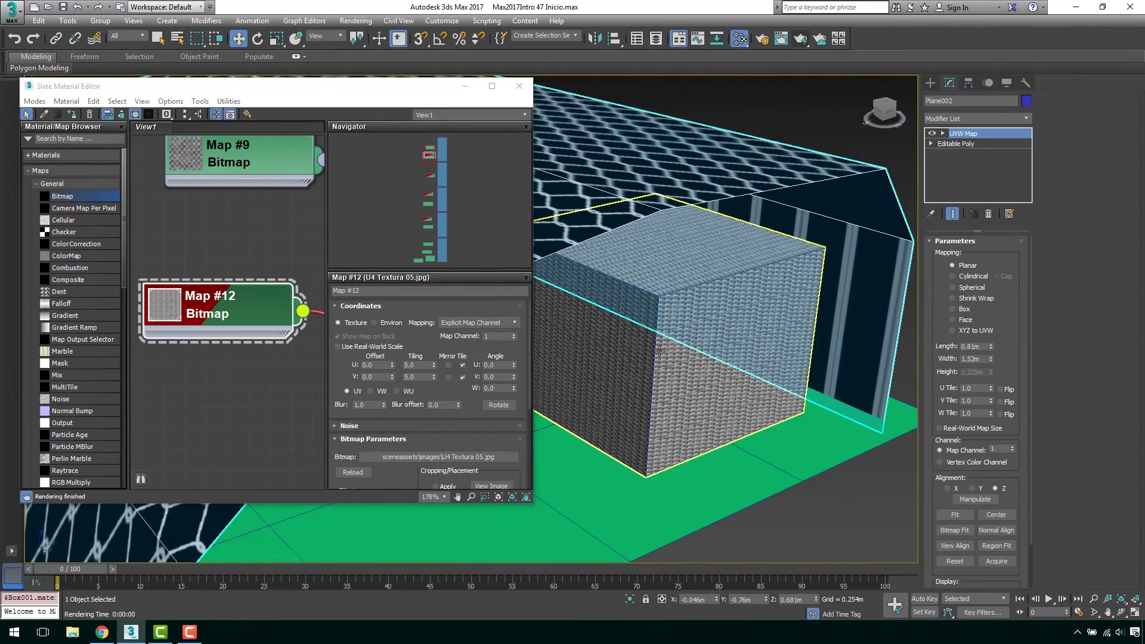
scroll(658, 364, up, 3)
middle_drag(260, 232, 242, 246)
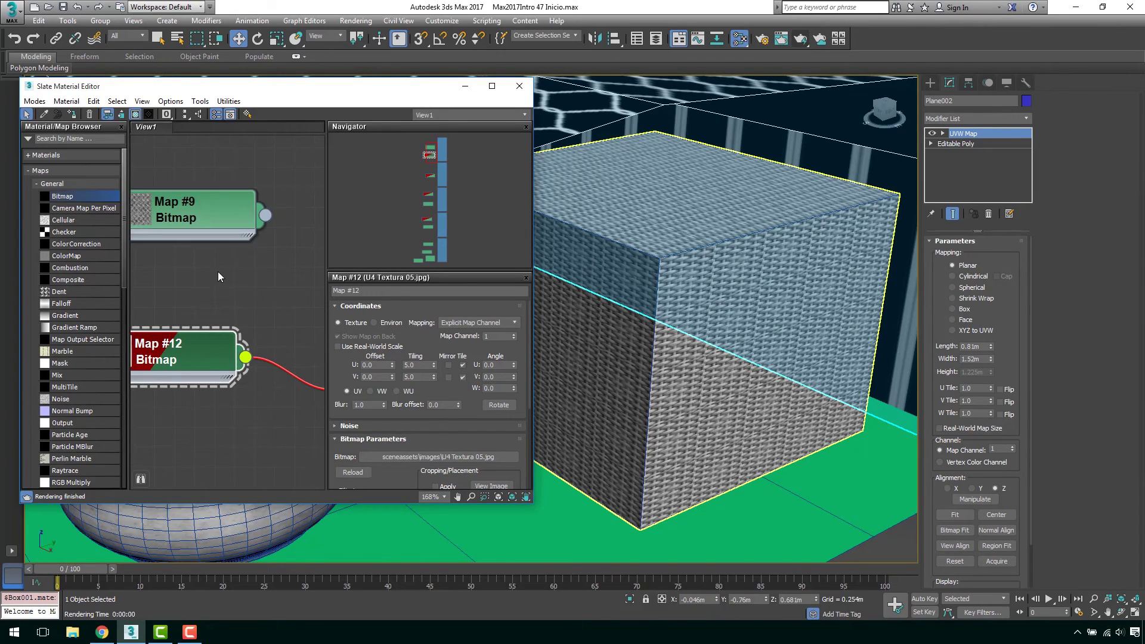
scroll(220, 274, down, 5)
middle_drag(220, 274, 209, 252)
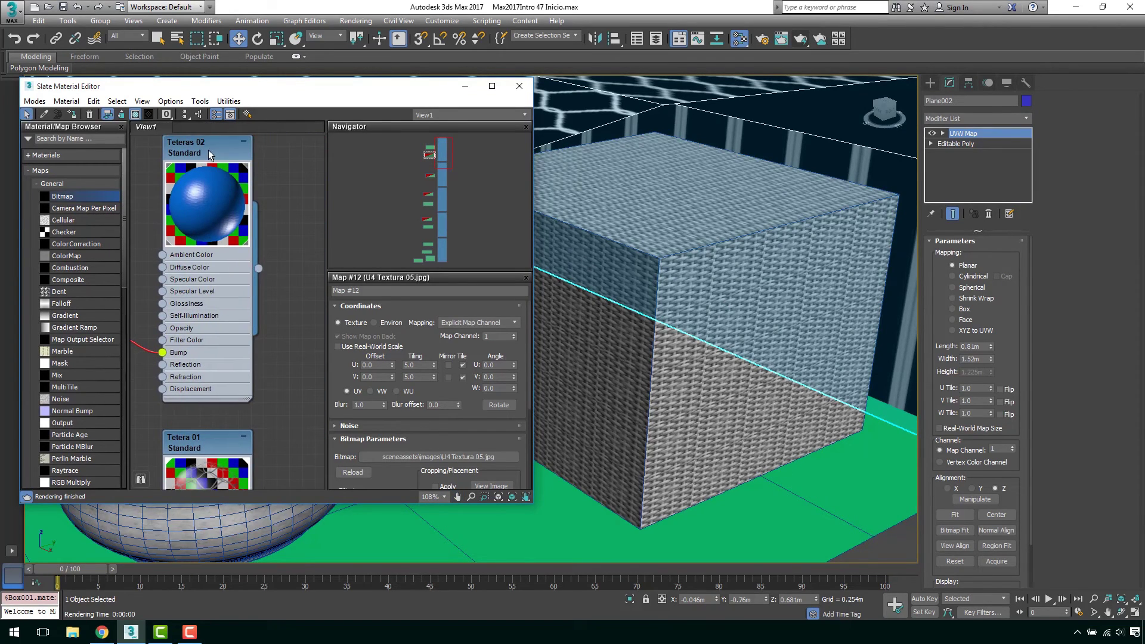
Give the Teteras 02 material a brown ambient/diffuse colour.
double_click(208, 149)
scroll(384, 420, up, 5)
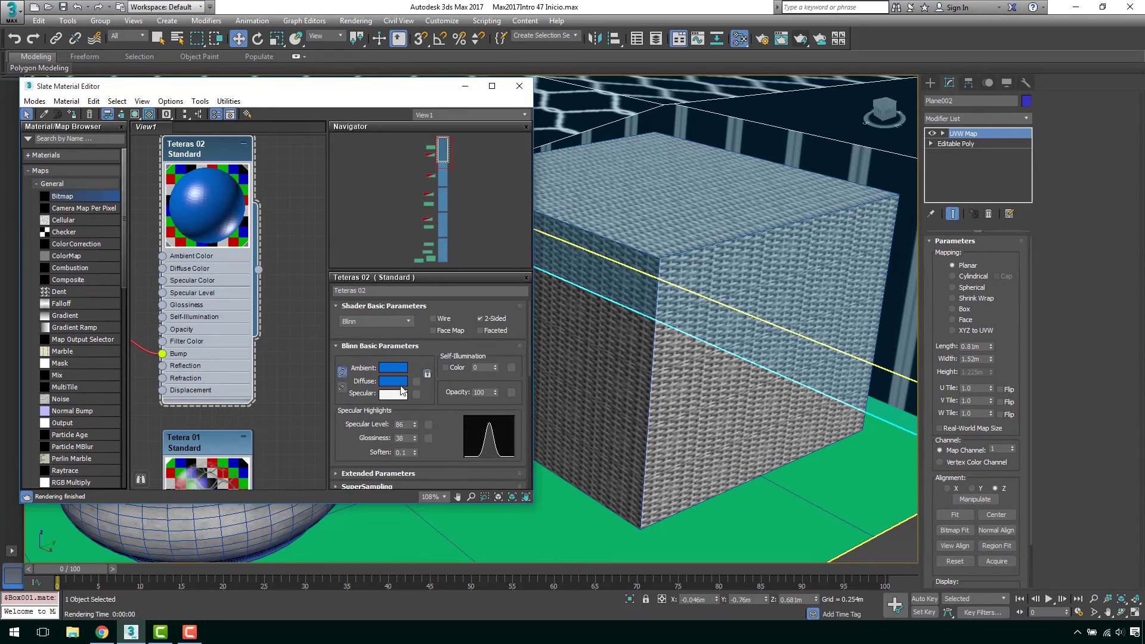
click(393, 367)
drag(259, 129, 250, 139)
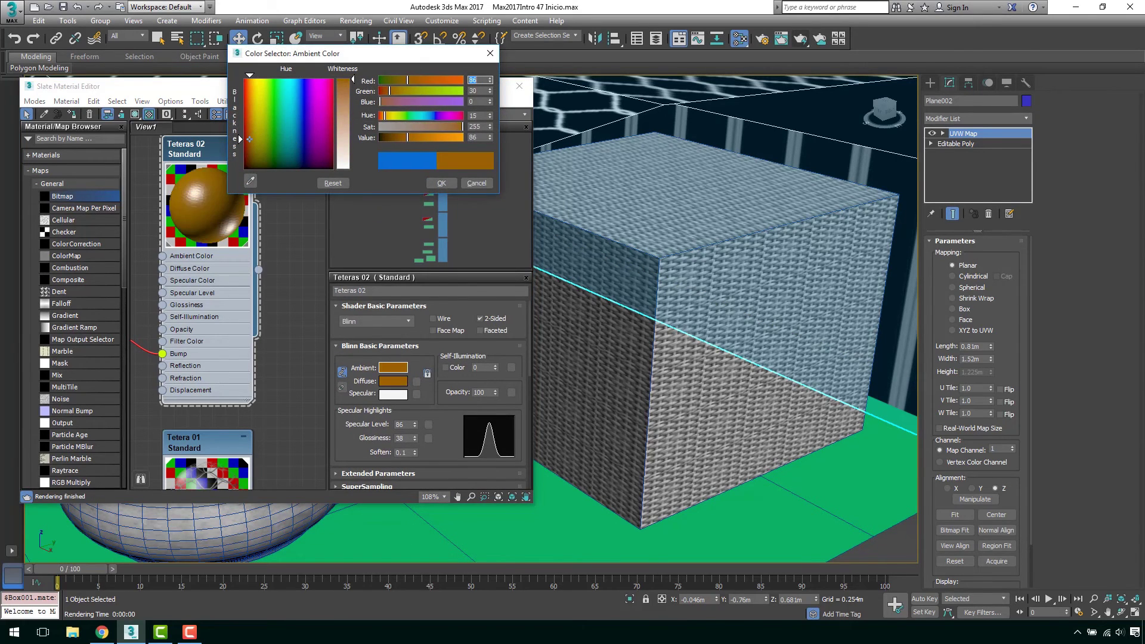
drag(344, 101, 390, 102)
click(440, 181)
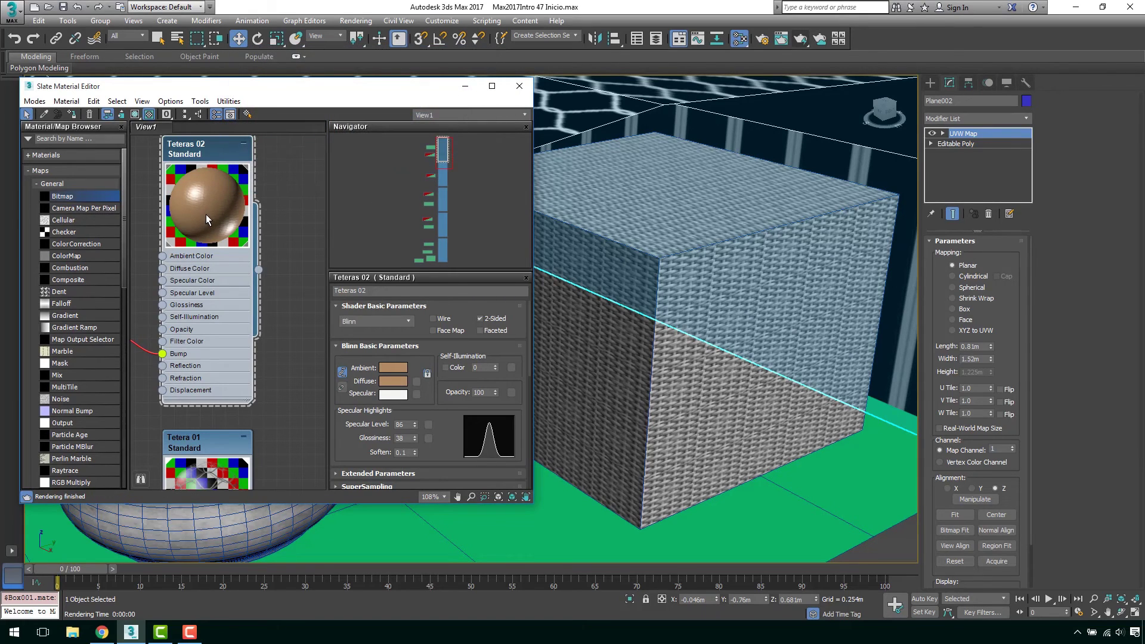
double_click(202, 201)
double_click(173, 150)
Set the Teteras 02 Bump amount to 200 and start a test render.
scroll(444, 432, down, 3)
scroll(444, 433, down, 5)
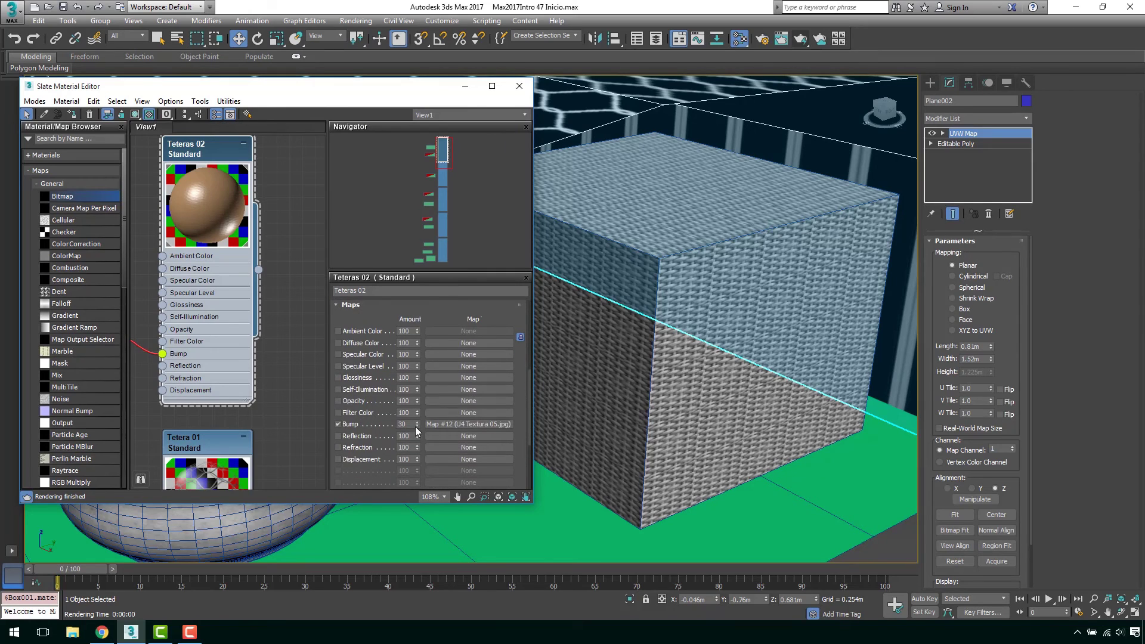
double_click(403, 424)
text(200)
key(Return)
scroll(584, 288, up, 2)
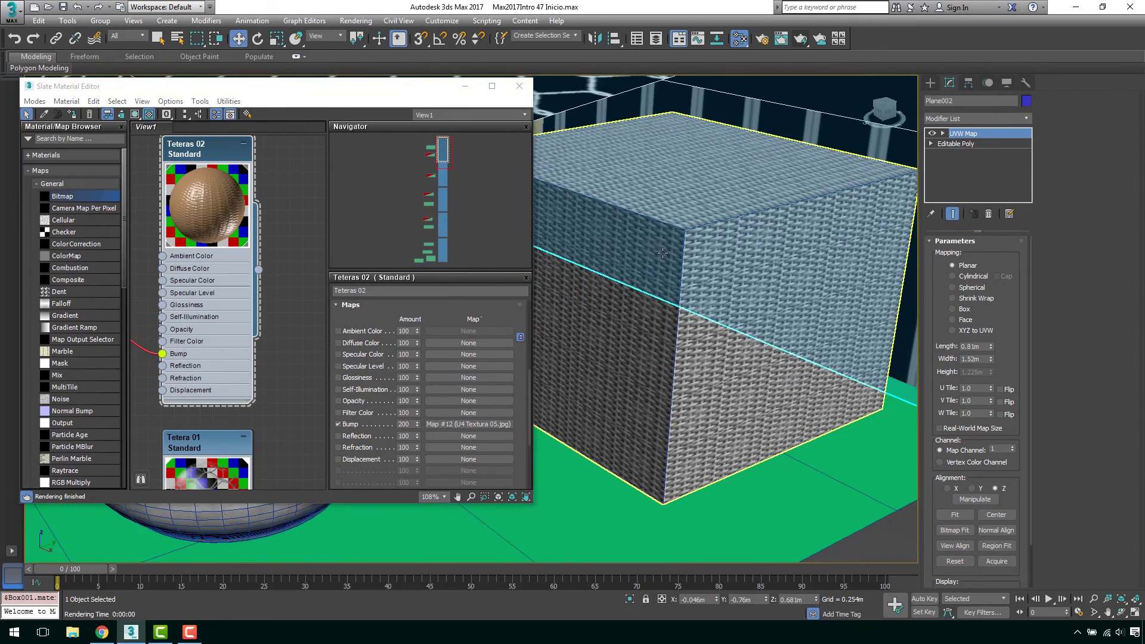
scroll(584, 288, up, 2)
click(801, 40)
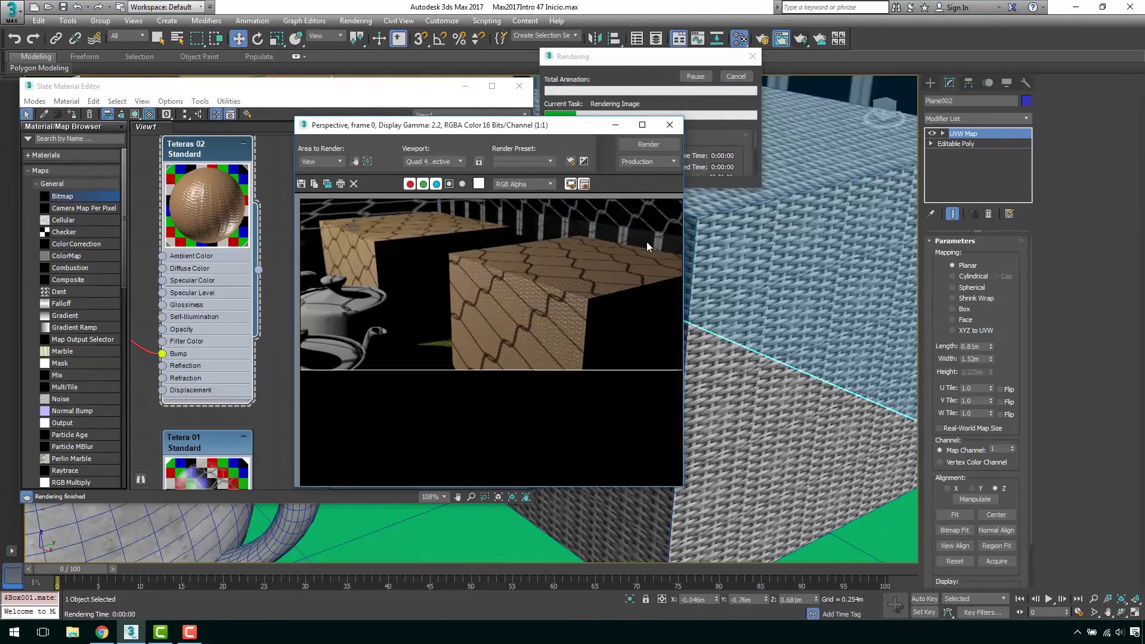
Zoom in and out to inspect the tan woven-bump render, then close it.
scroll(549, 359, up, 1)
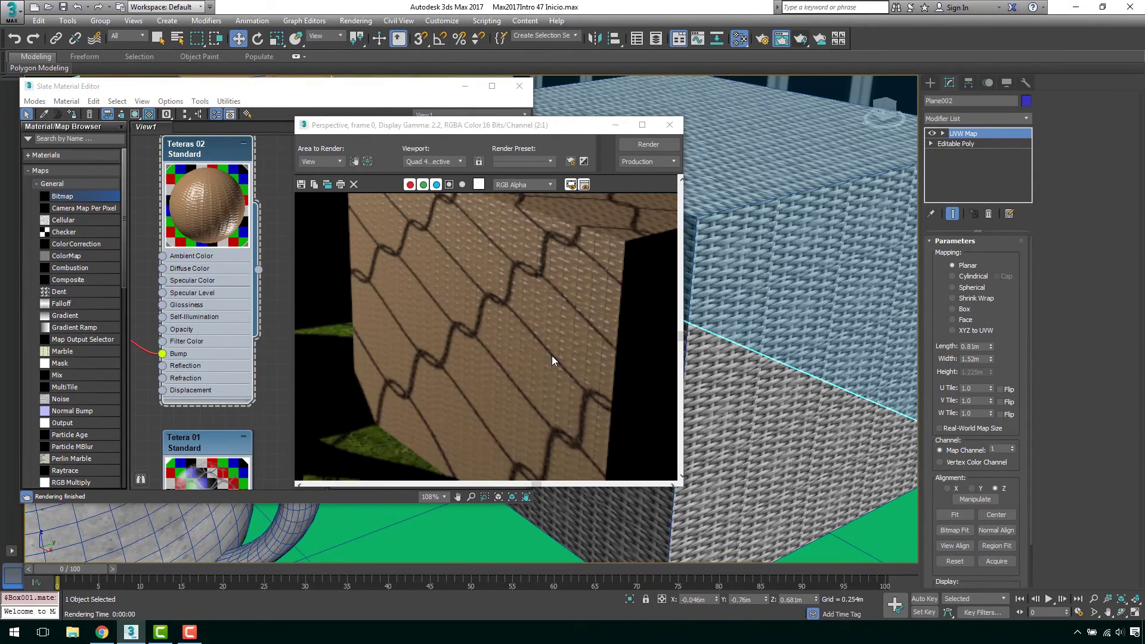
scroll(553, 355, down, 1)
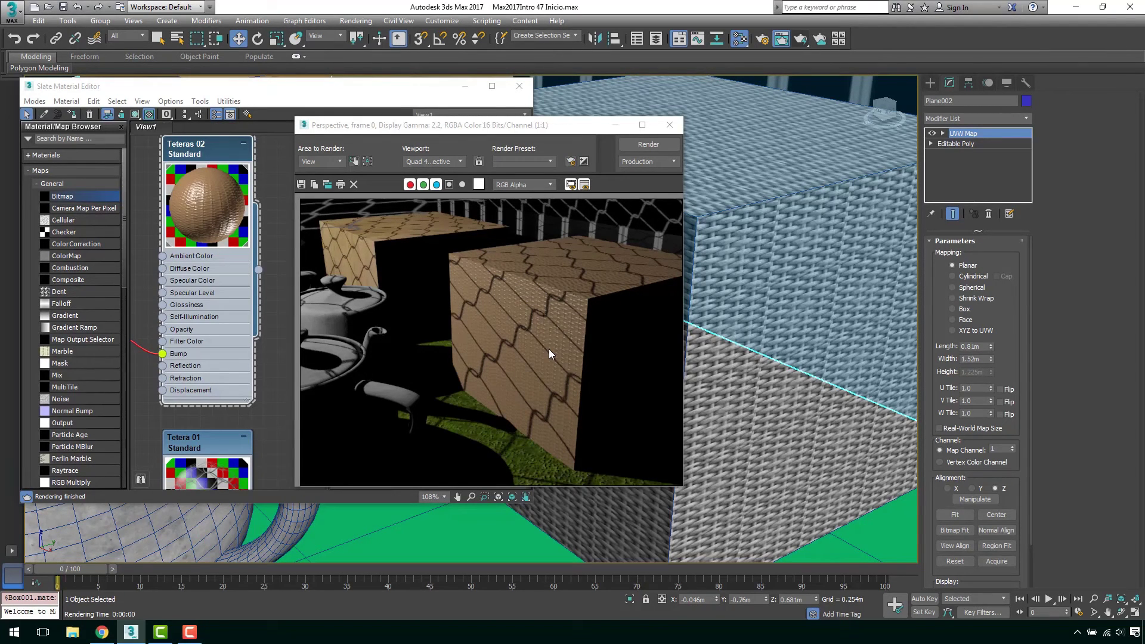
click(669, 127)
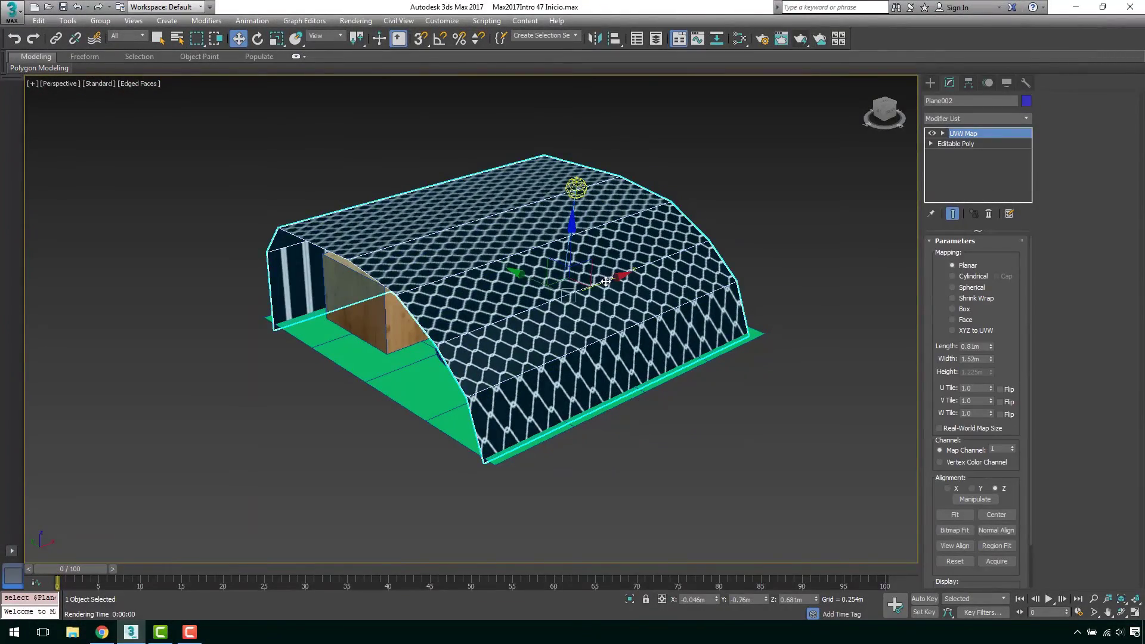
Move the net canopy away from the boxes and teapots.
drag(622, 296, 705, 259)
click(705, 259)
click(578, 188)
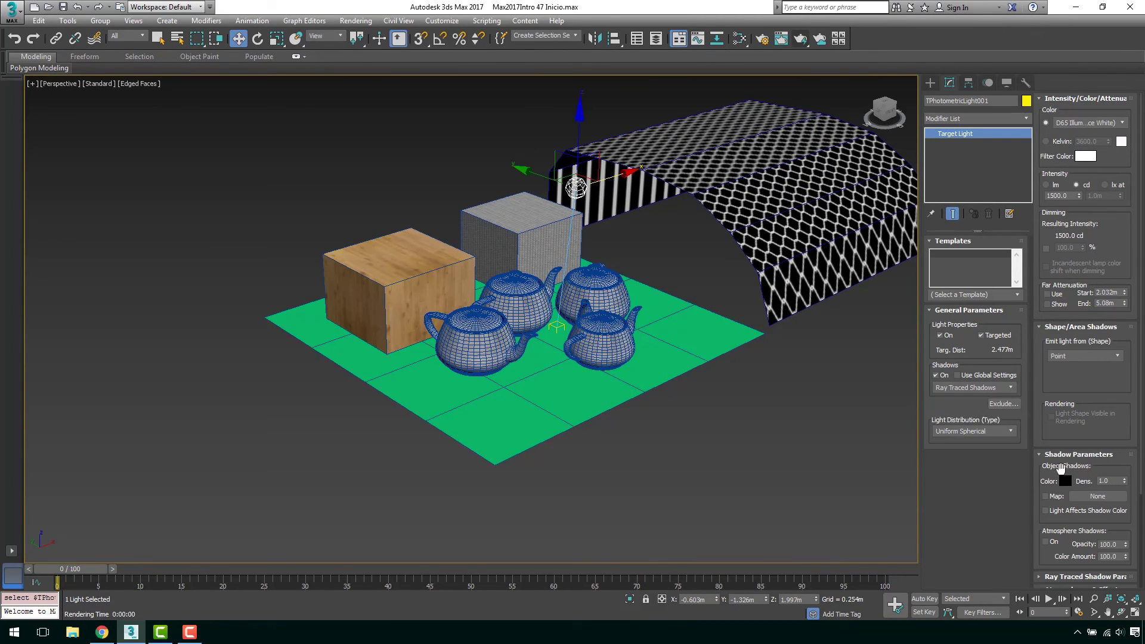
middle_drag(582, 334, 594, 342)
click(695, 440)
scroll(776, 257, up, 2)
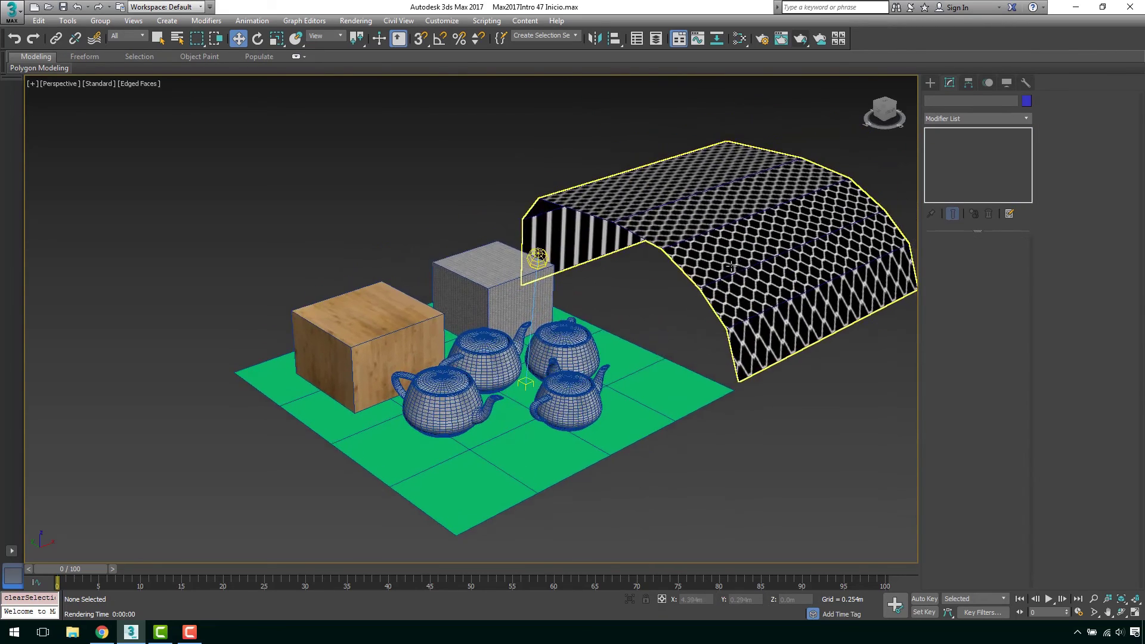
scroll(776, 256, up, 2)
Toggle the canopy's UVW Map modifier, then render the teapots' shadows on the grass.
click(788, 266)
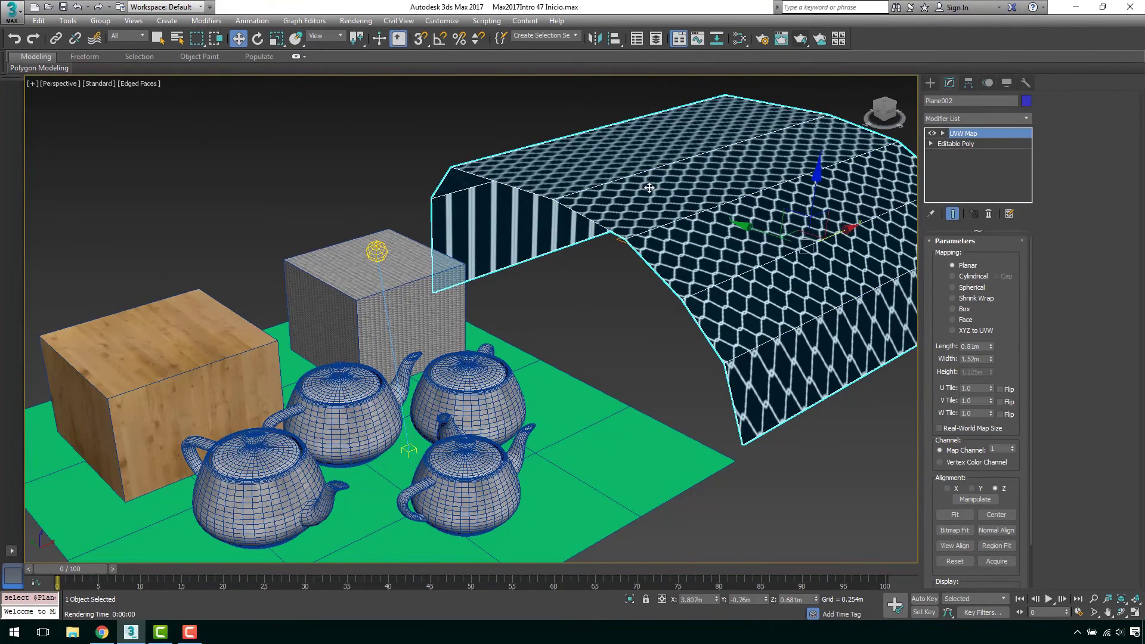
click(1018, 169)
click(981, 145)
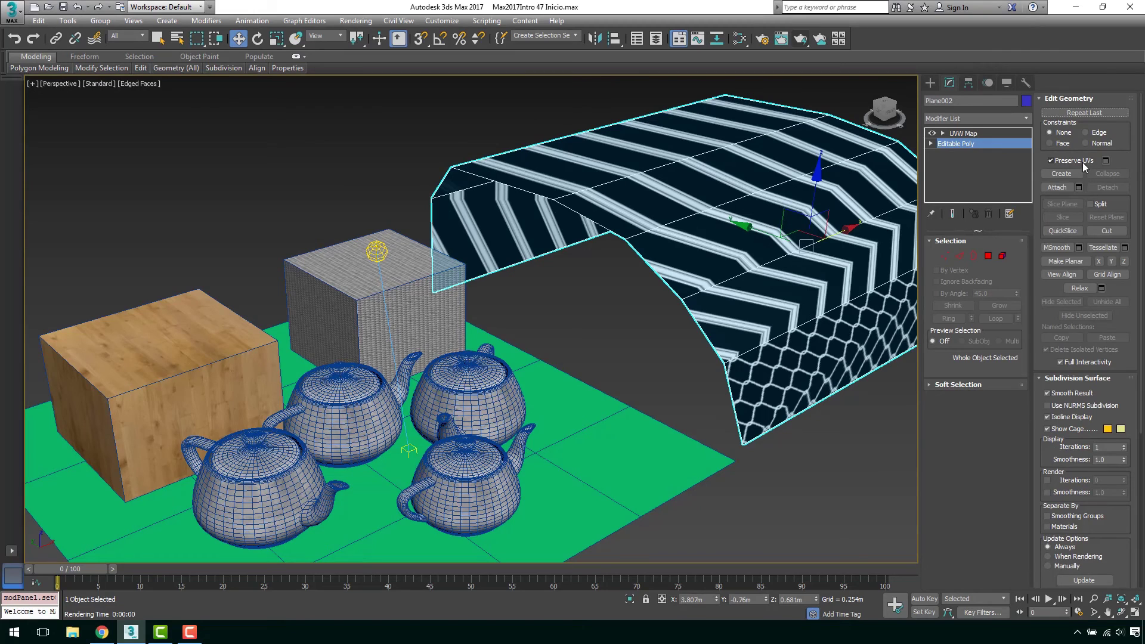
click(973, 135)
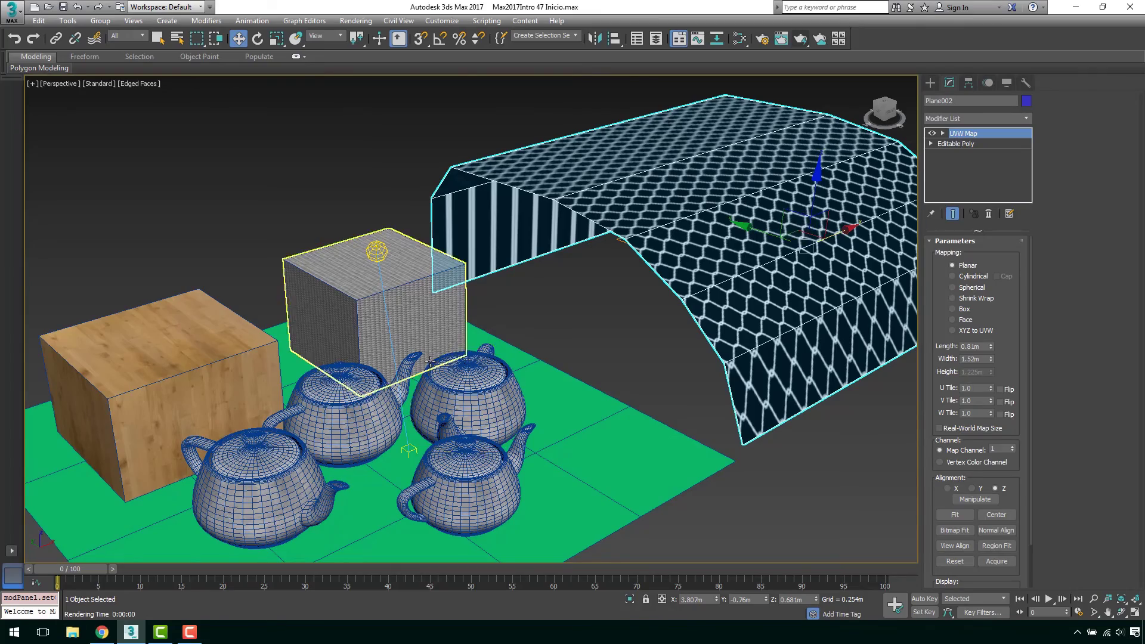
scroll(457, 322, up, 3)
scroll(457, 322, up, 2)
middle_drag(457, 322, 516, 333)
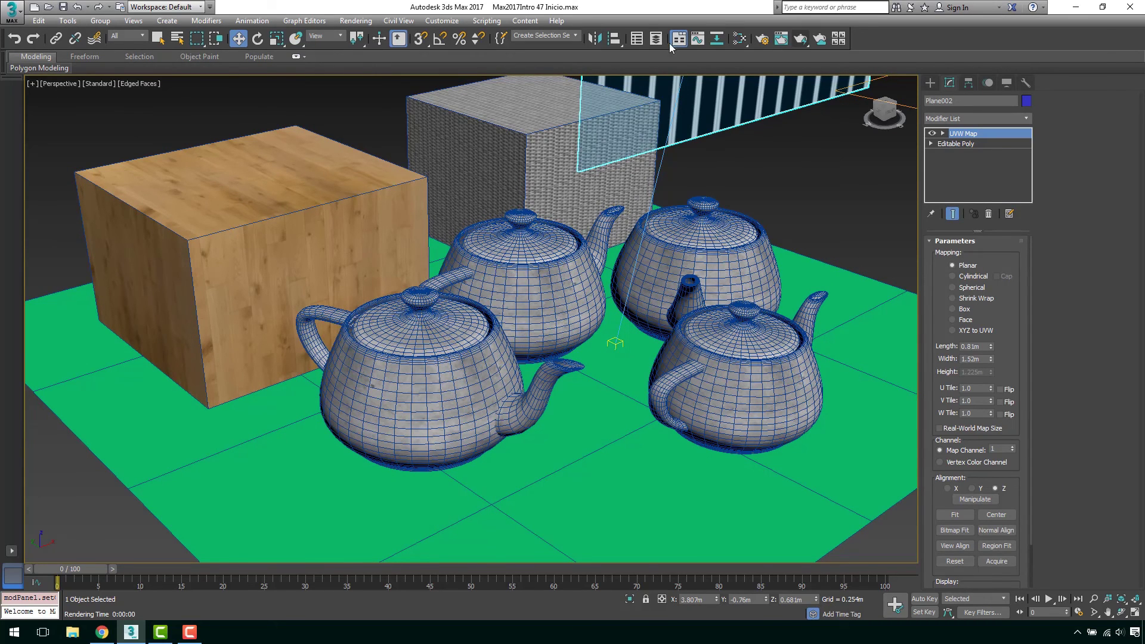
click(798, 44)
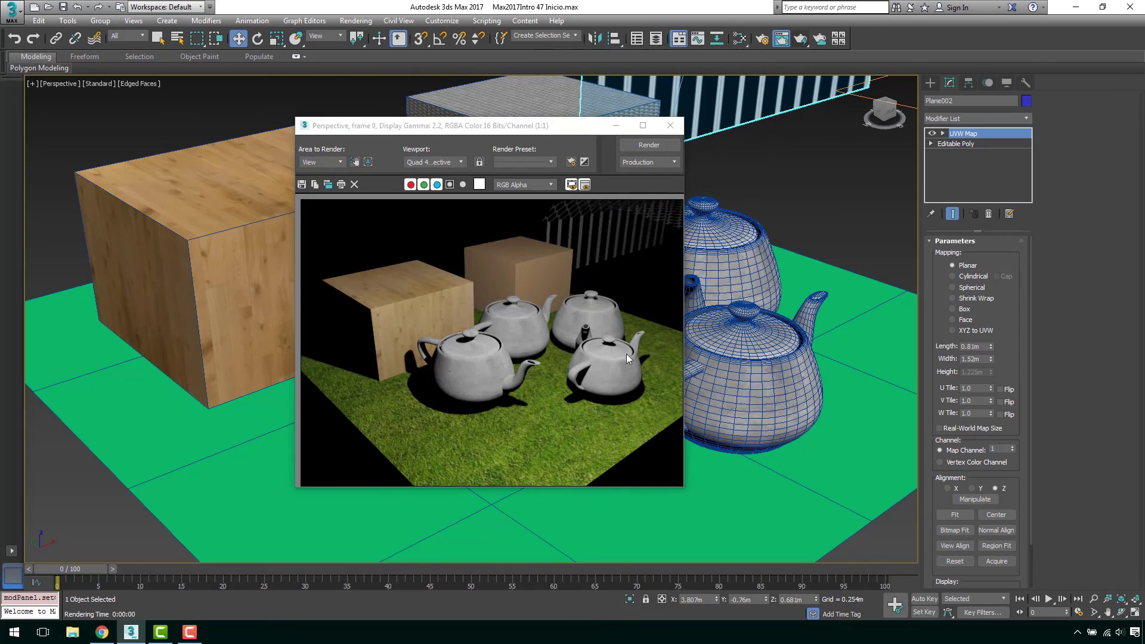